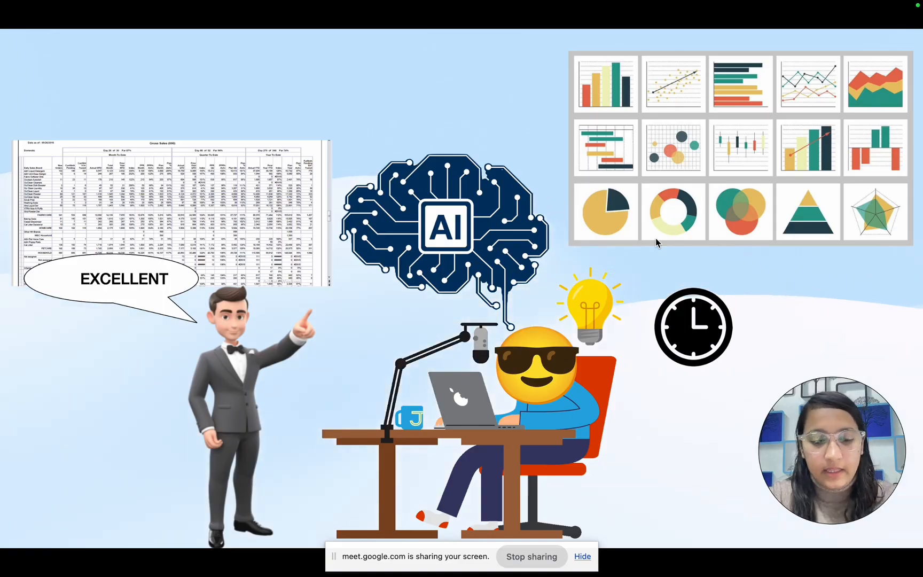
Switch to the webinar workbook in Excel and copy the whole Product, Date, Quantity and Price table from the dashboard sheet
key(Escape)
click(735, 553)
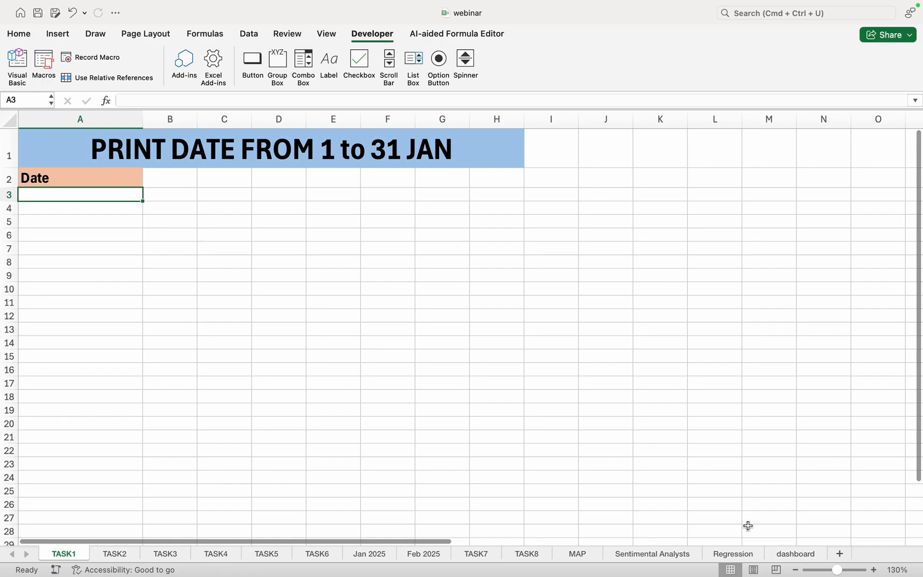
click(786, 553)
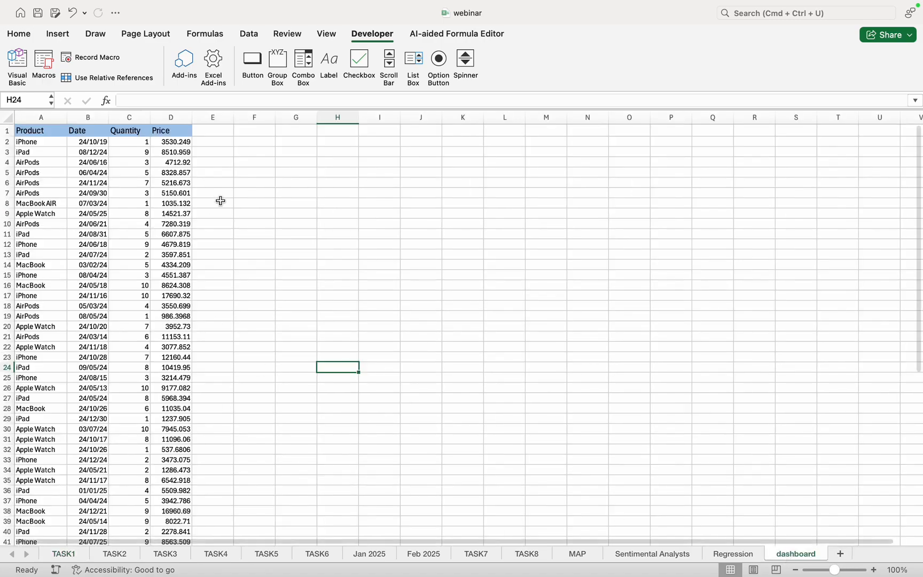
click(49, 131)
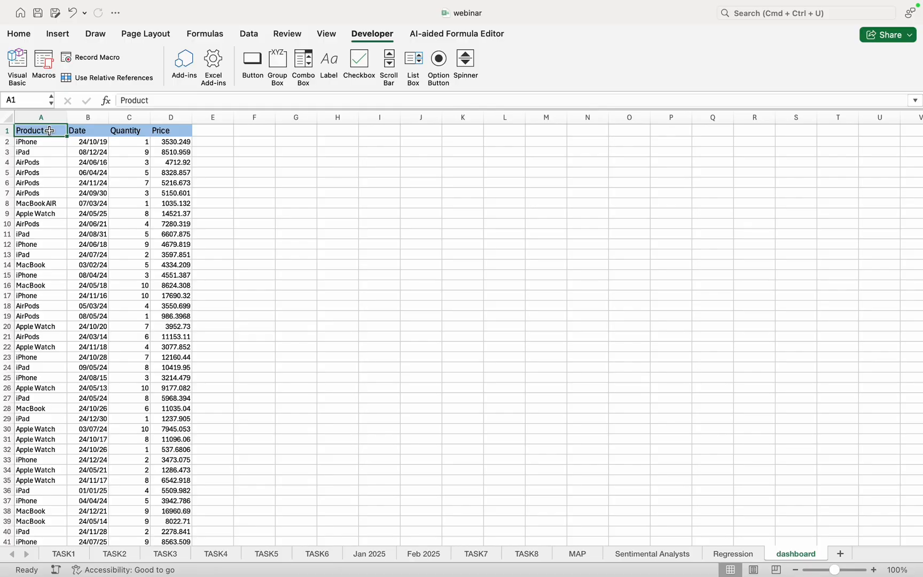
key(super+shift+Down)
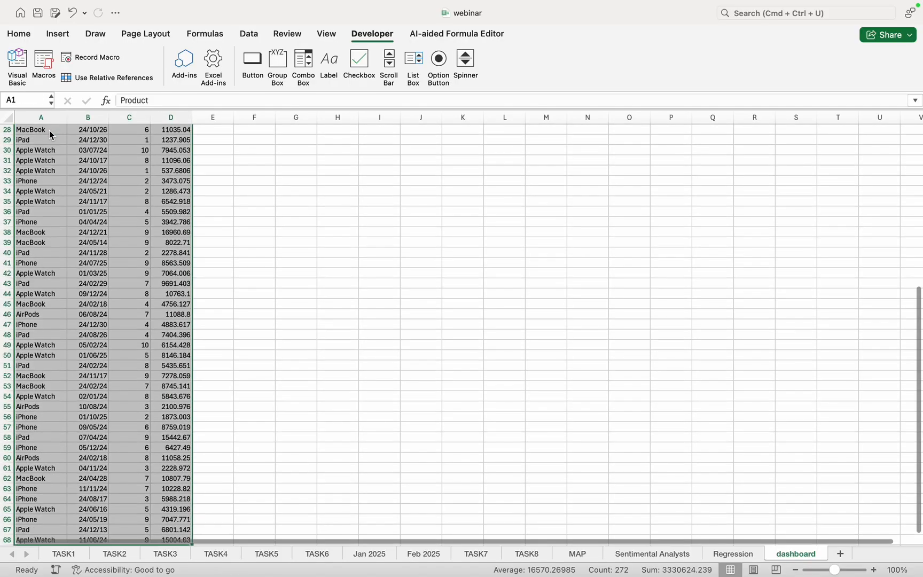
key(super+c)
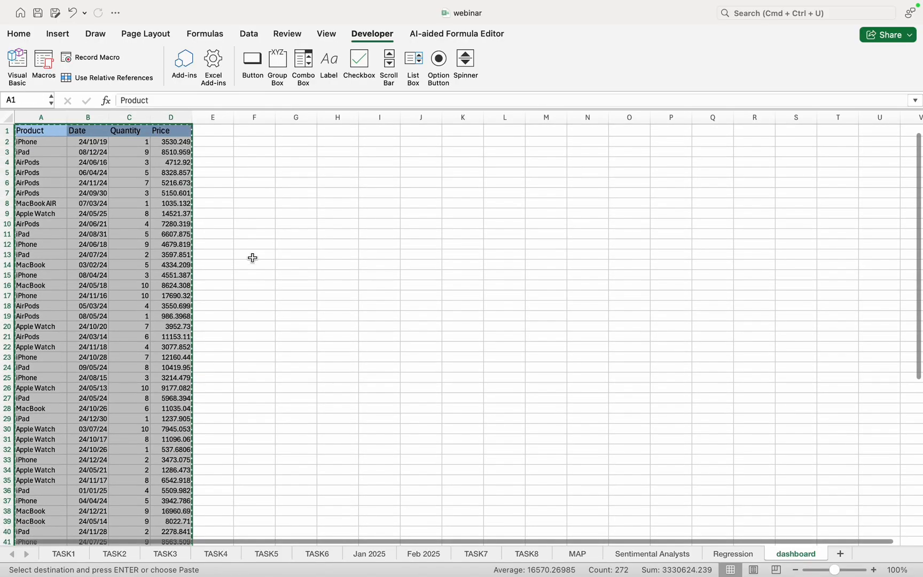
Switch to Chrome, search for "bricks ai spreadsheet" and open the Bricks app from thebricks.com to create a sheet
mouse_move(638, 572)
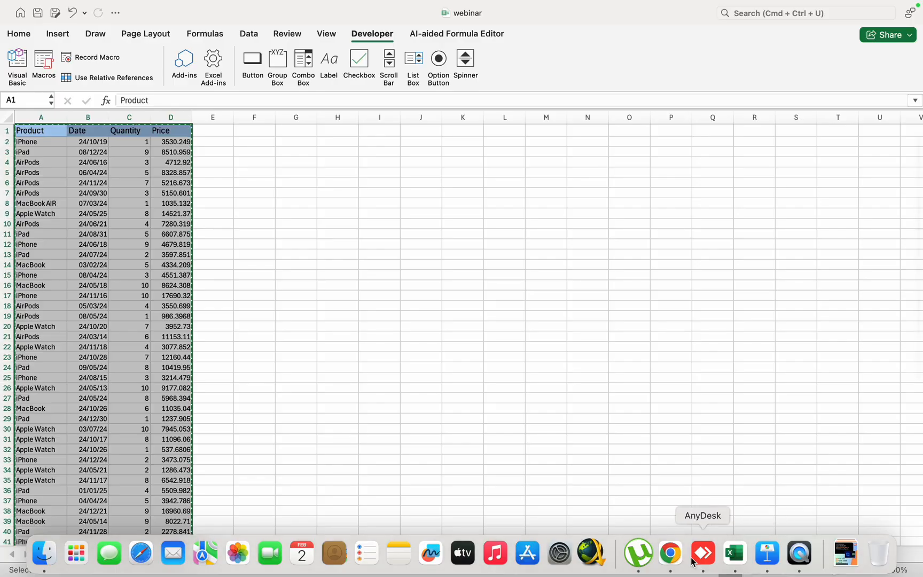
click(670, 552)
click(455, 264)
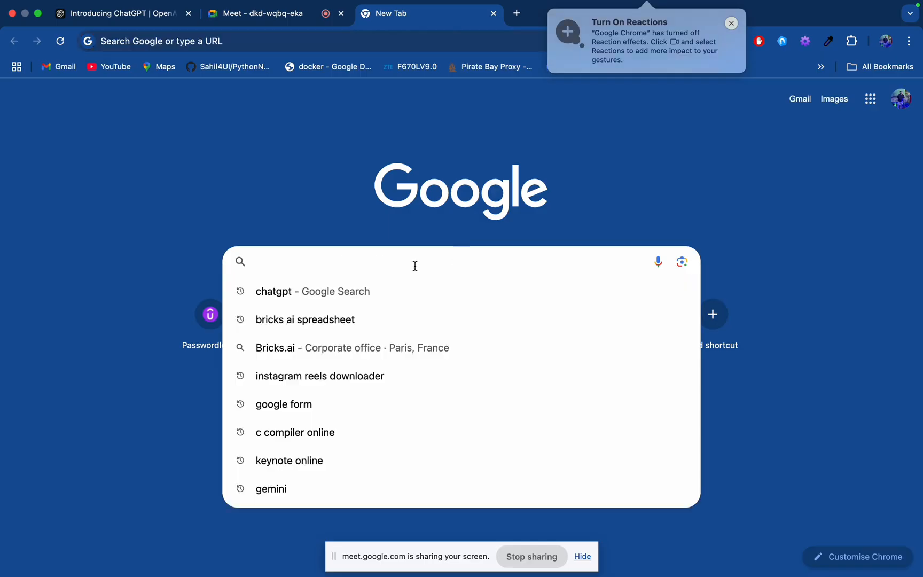
click(313, 320)
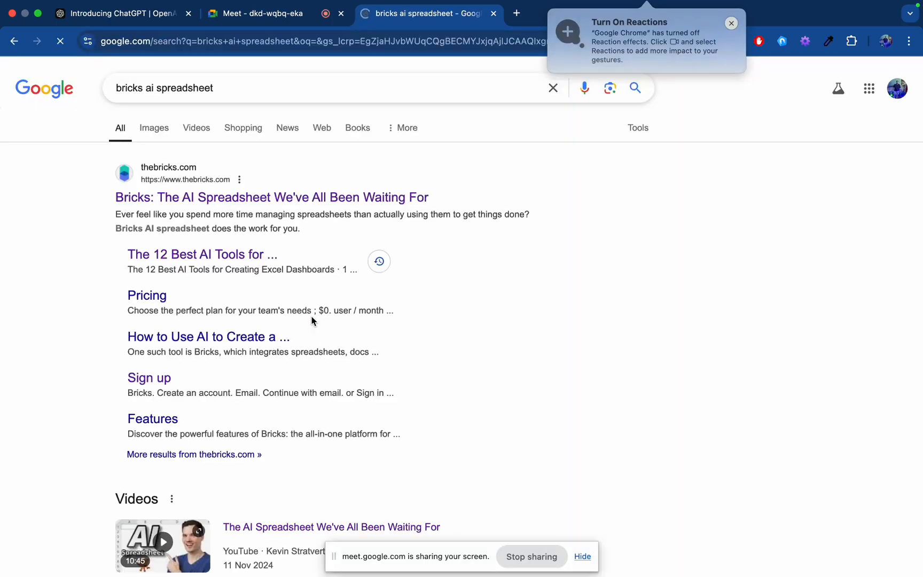
click(227, 204)
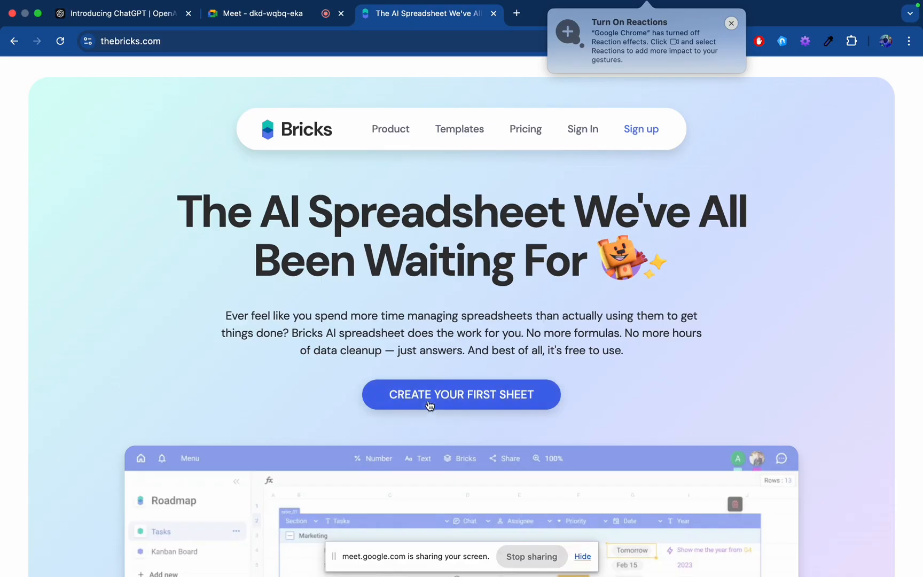
click(447, 397)
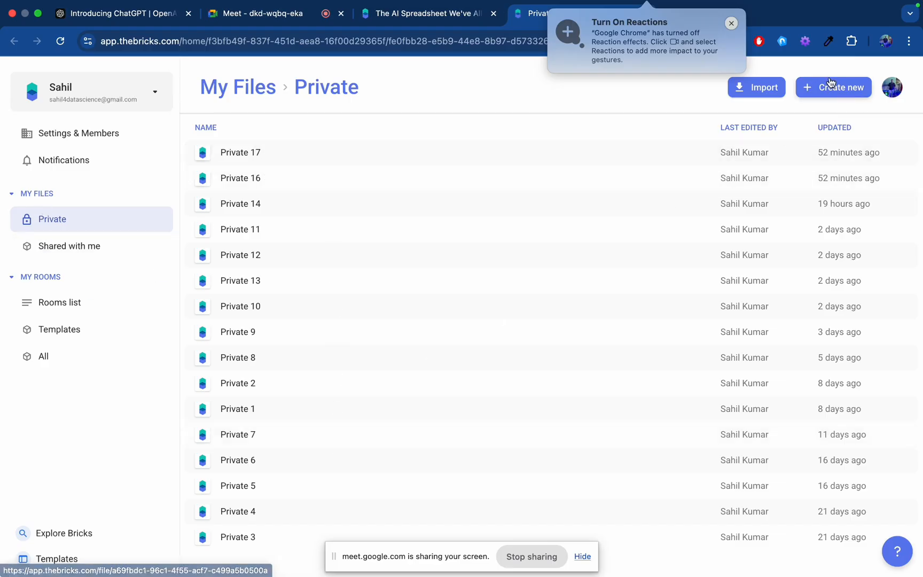
Create a new Bricks file and paste the copied sales table into its grid starting at cell A1
click(838, 89)
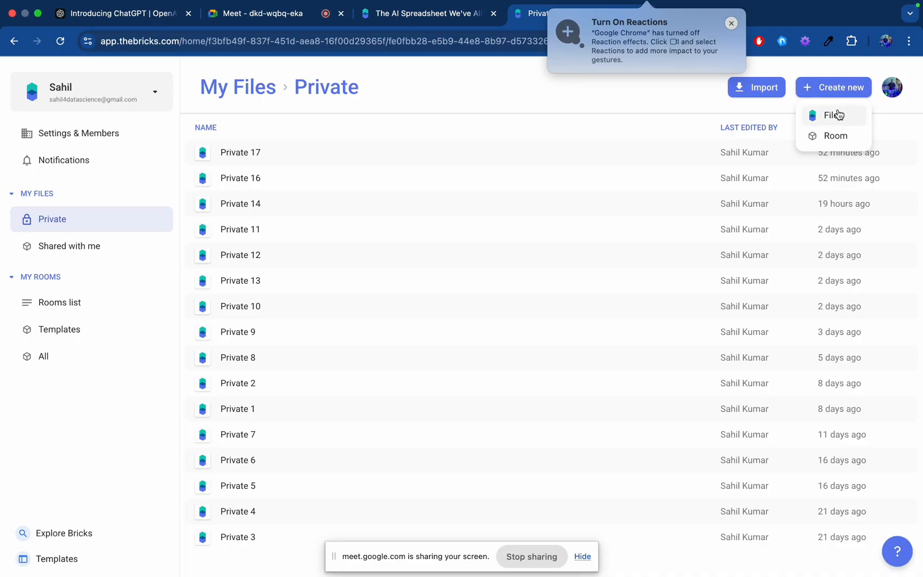
click(836, 114)
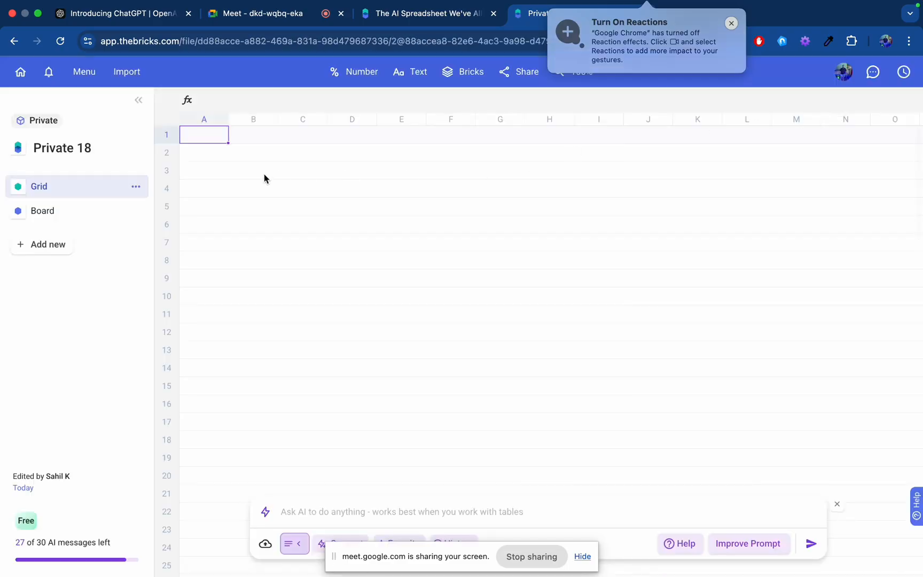
click(253, 133)
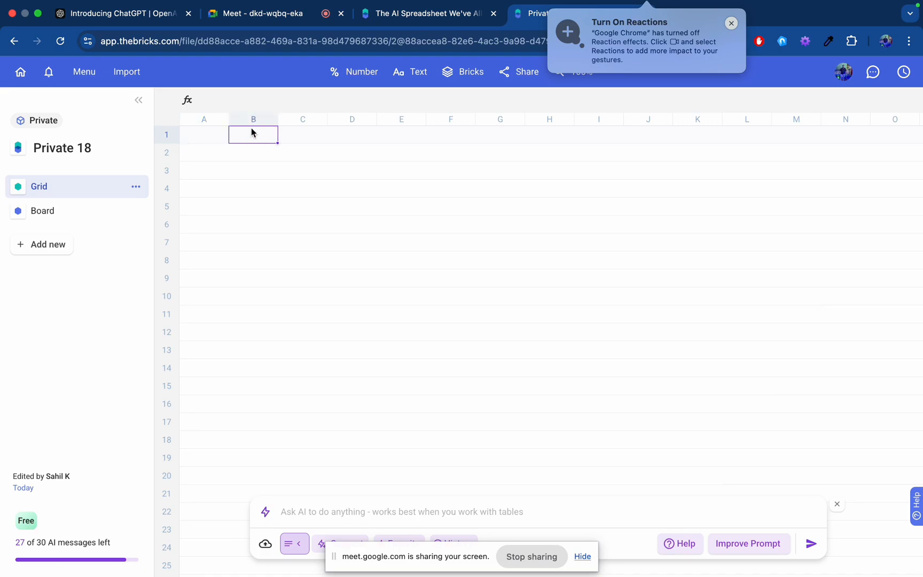
click(201, 136)
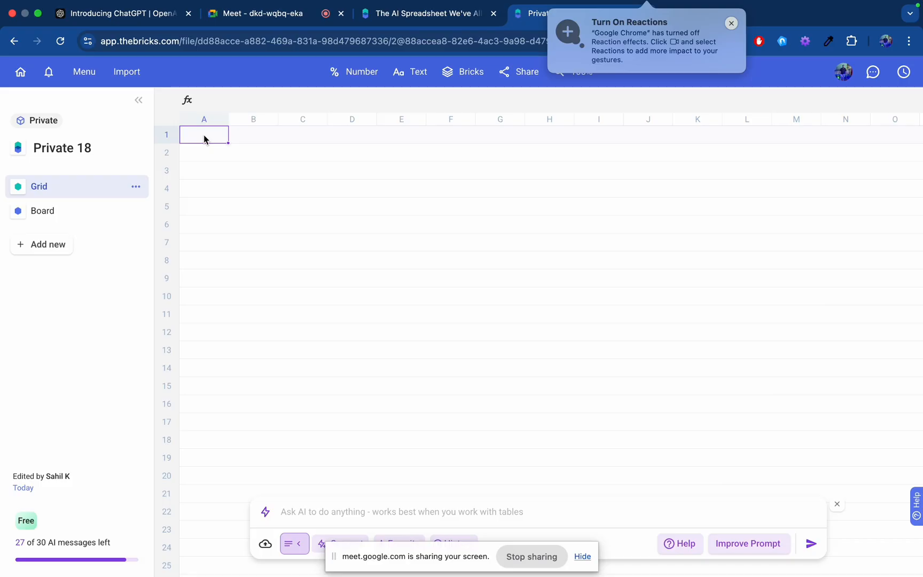
key(super+v)
click(462, 216)
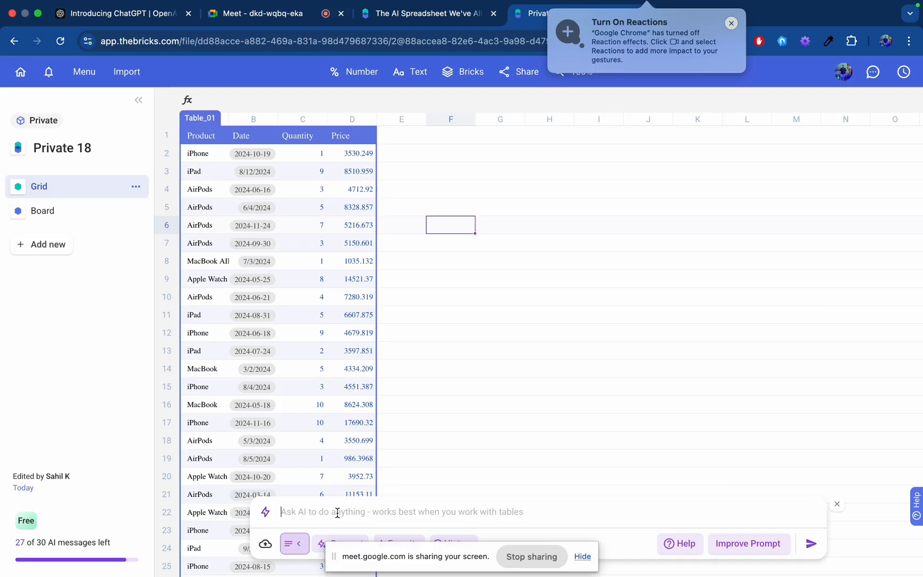
Send the AI the prompt "create a proffesional dashboard" with a reference to Table_01
text(create)
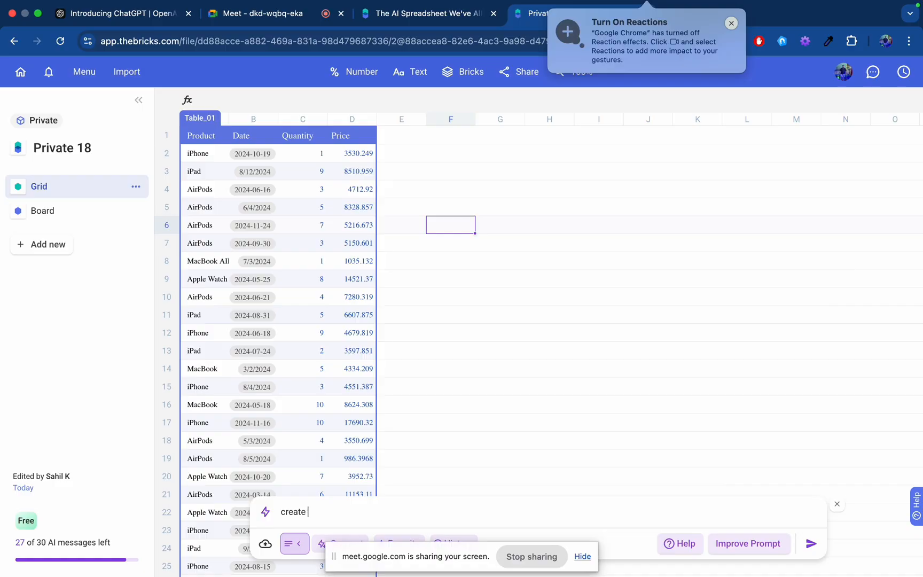
text( a proffesional dashb)
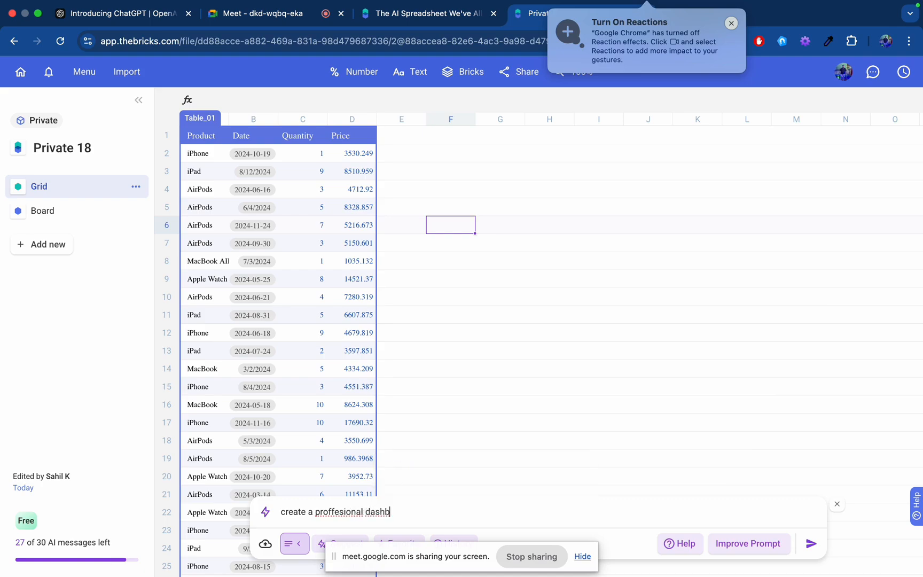
text(oard tabl)
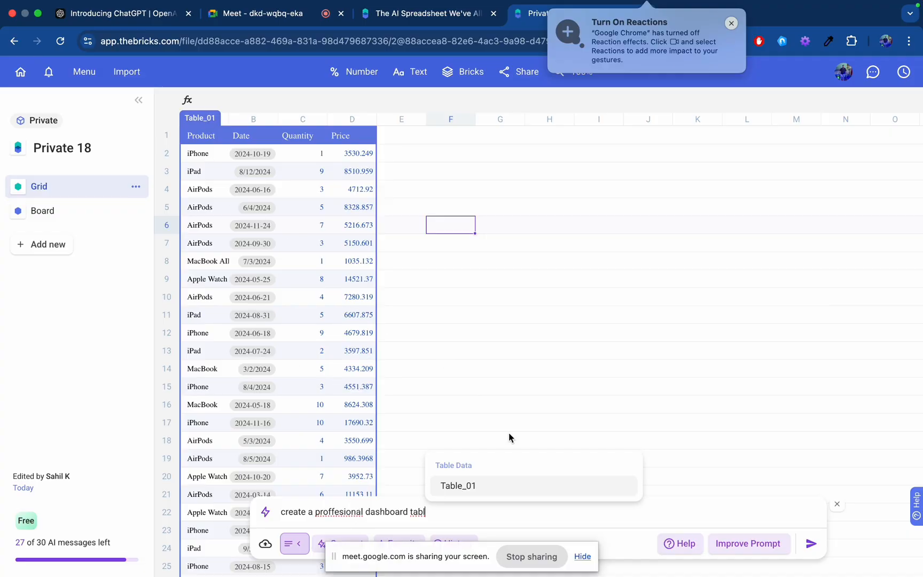
click(565, 492)
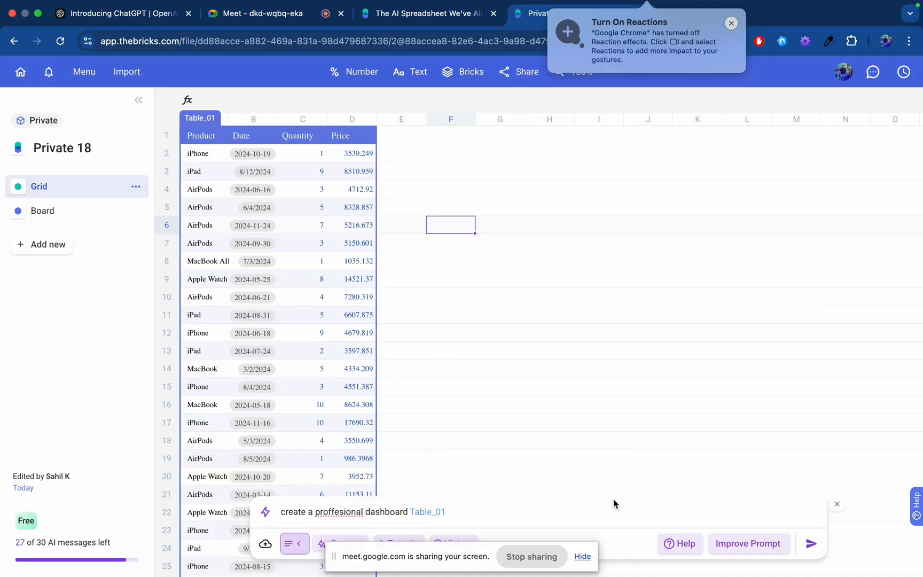
click(811, 546)
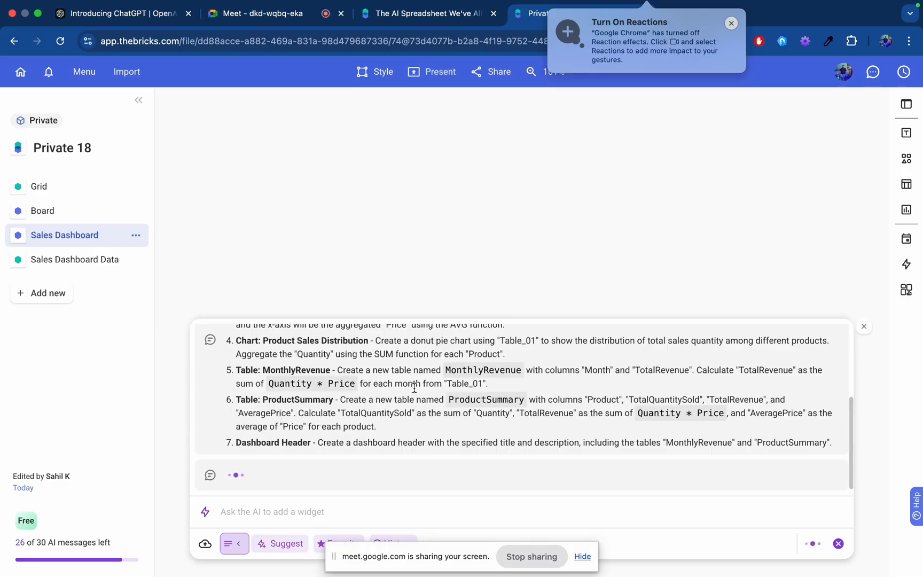
Close the AI chat and examine the generated sales dashboard's charts and summary tables
scroll(427, 385, up, 5)
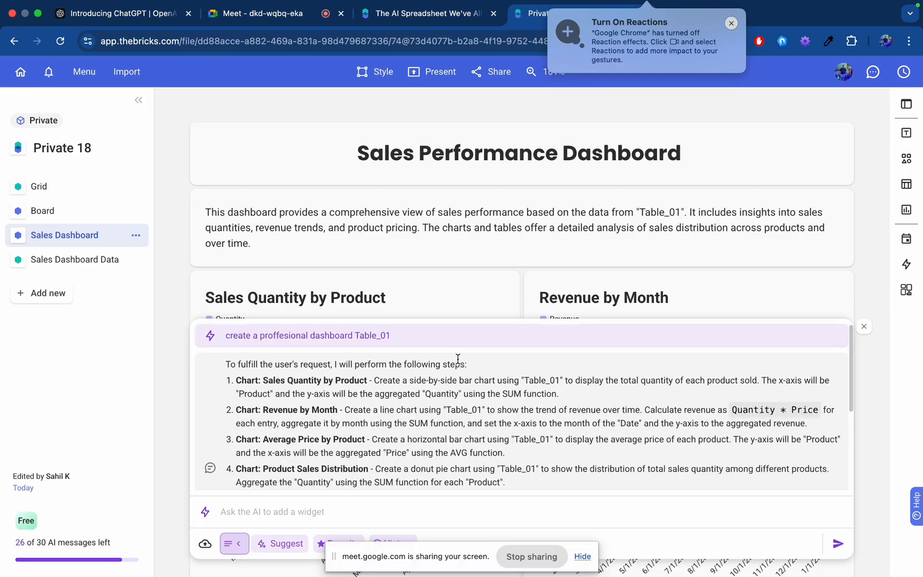
click(864, 327)
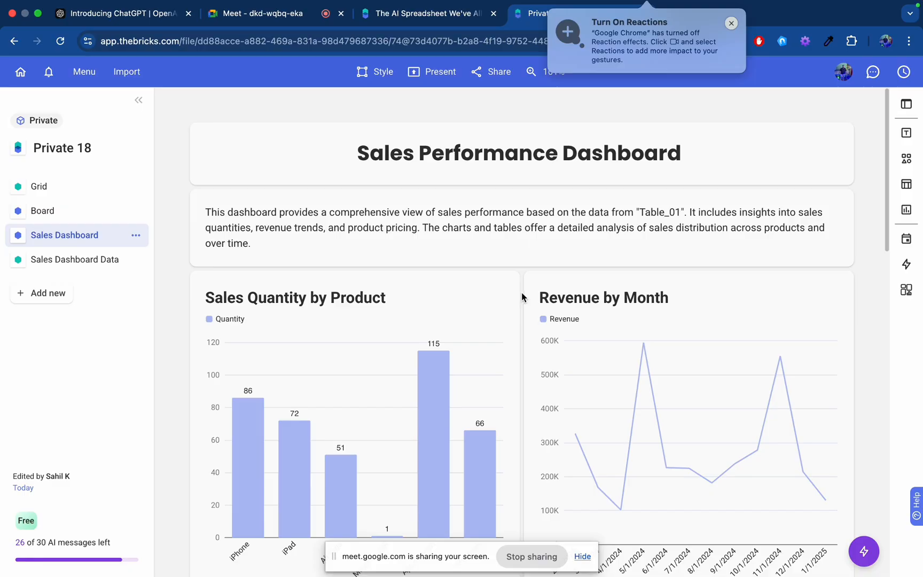
scroll(478, 367, down, 3)
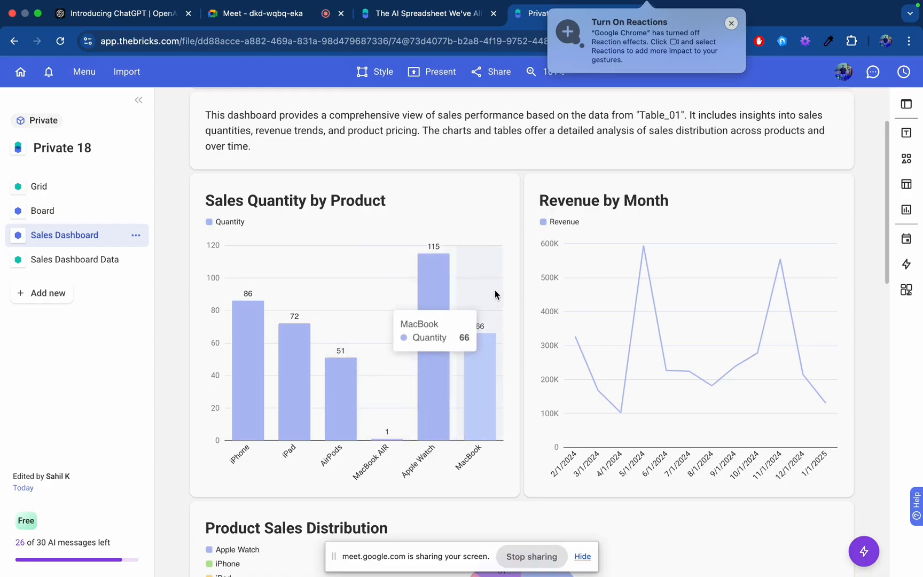
scroll(494, 292, down, 4)
scroll(494, 290, up, 1)
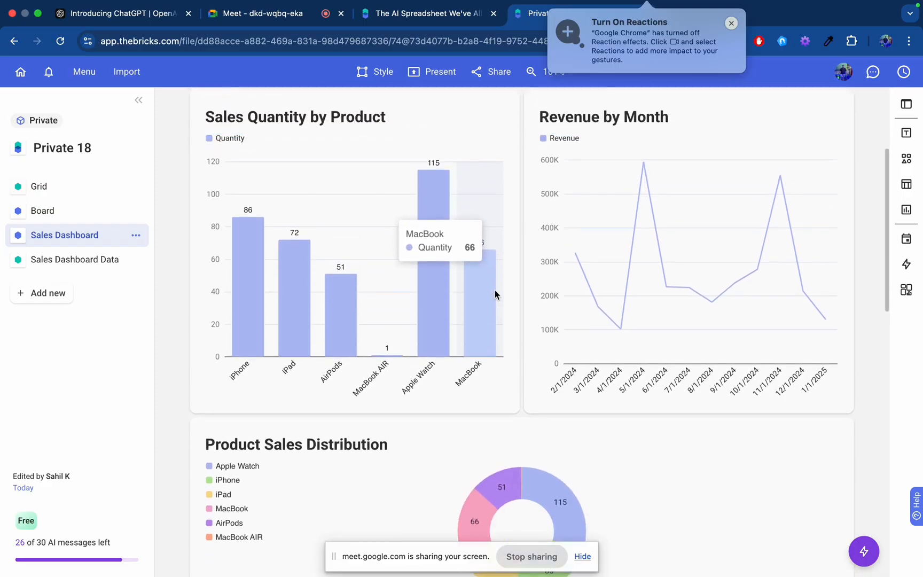
scroll(494, 292, down, 3)
scroll(411, 398, down, 2)
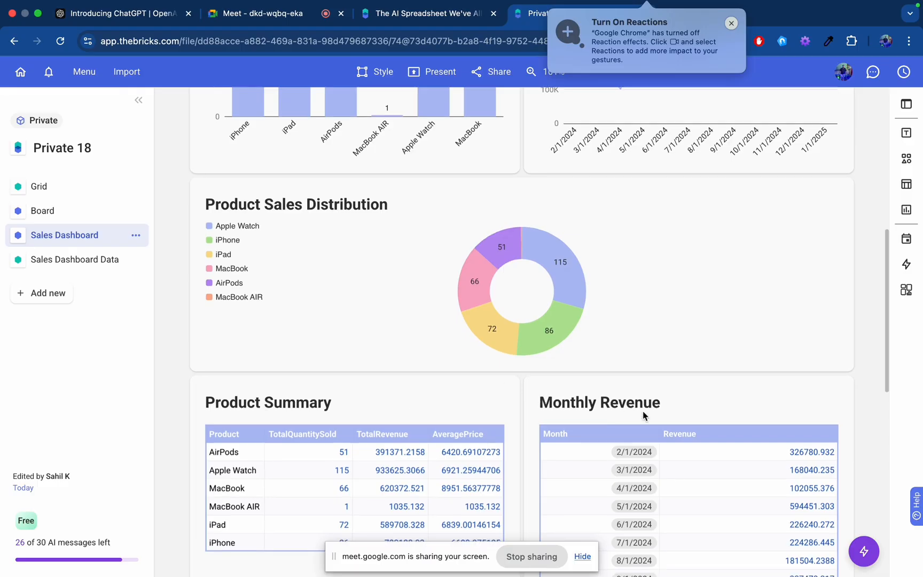
Switch back to Excel, clear the copy selection and open the TASK1 sheet
mouse_move(764, 573)
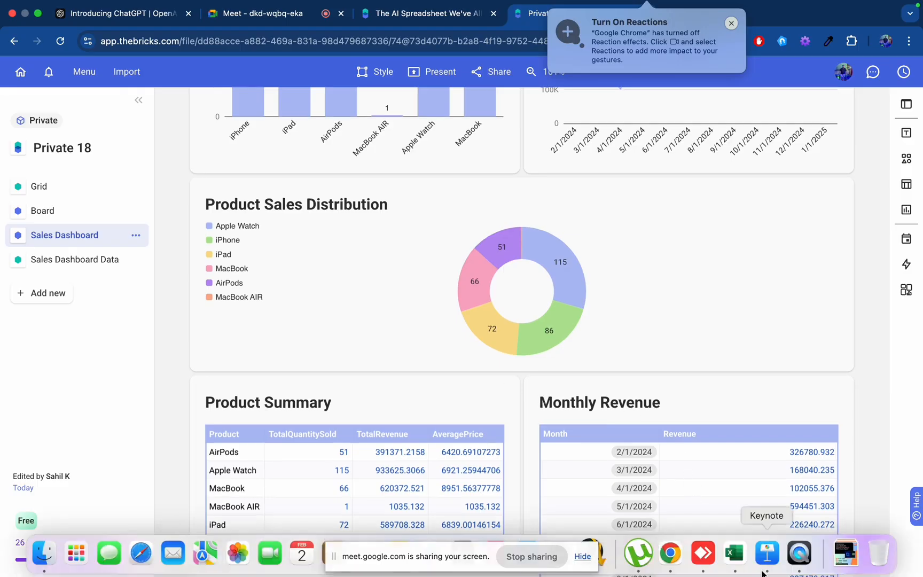
click(735, 553)
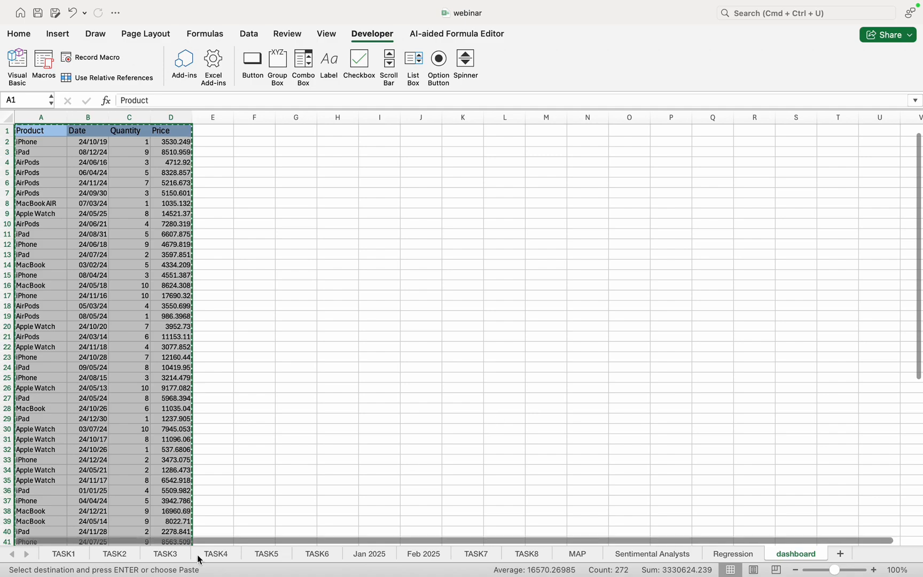
key(Escape)
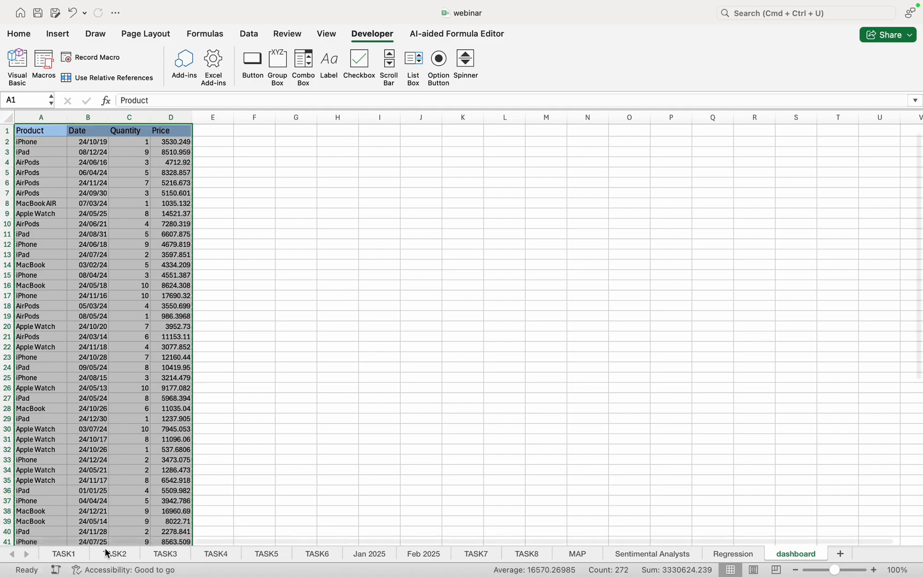
click(64, 553)
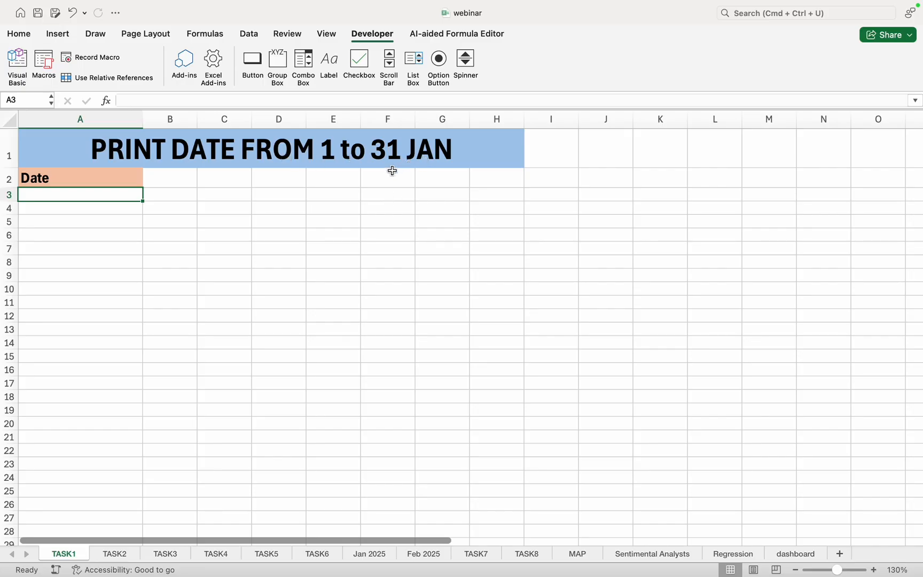
Begin a SEQUENCE formula in cell A3 with 31 rows and 1 column
click(126, 292)
click(97, 201)
text(=se)
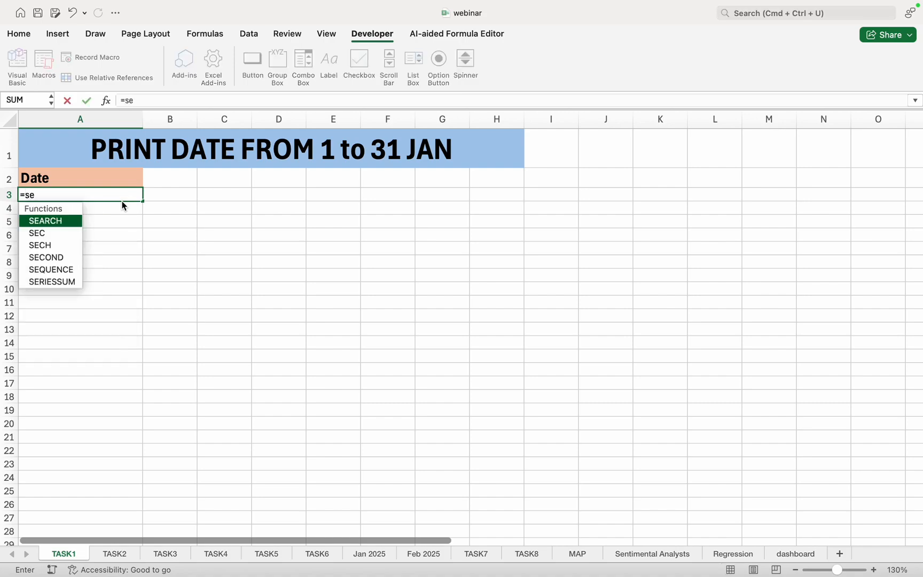
key(Down)
key(Down)
key(Down)
key(Down)
key(Tab)
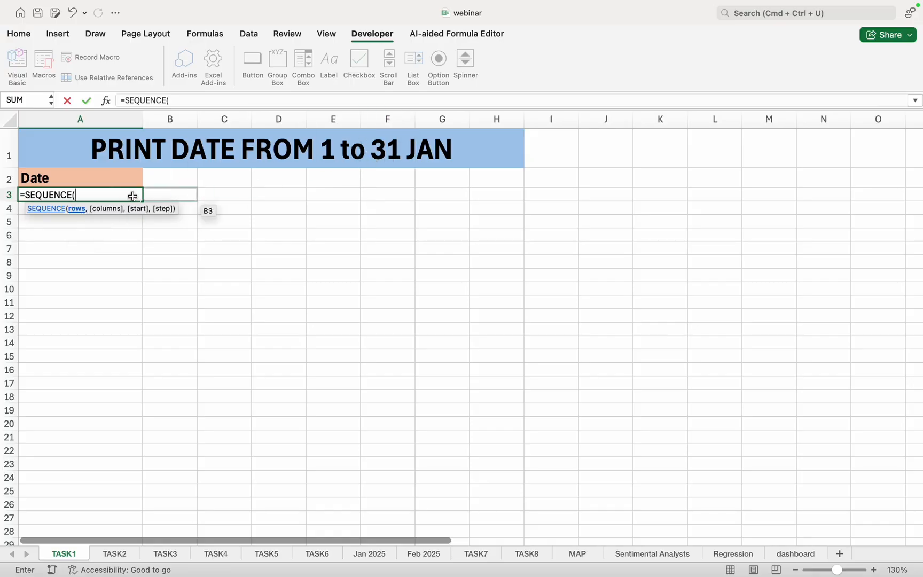
text(31,)
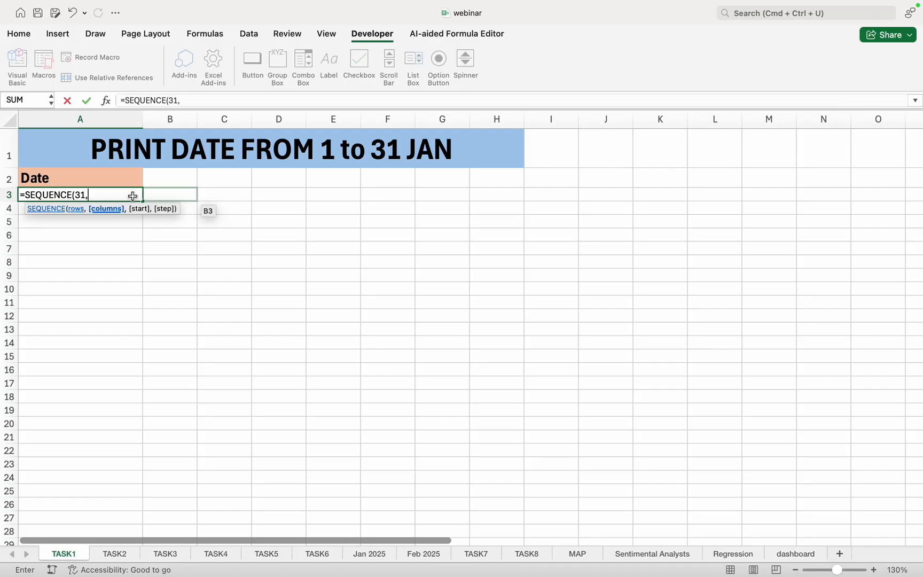
text(1,)
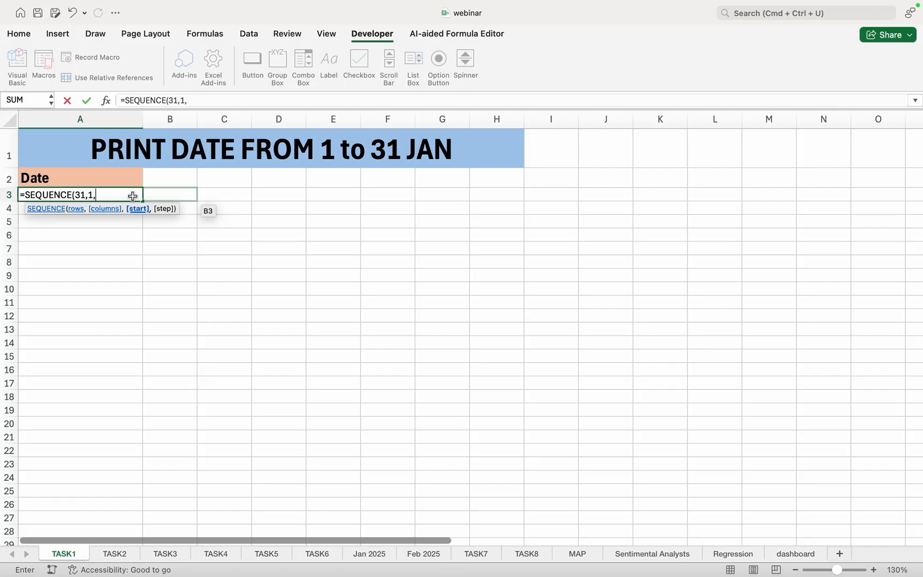
Complete the SEQUENCE formula with DATE(2025,01,01) as the start and 1 as the step, accepting the closing-bracket correction
text(date)
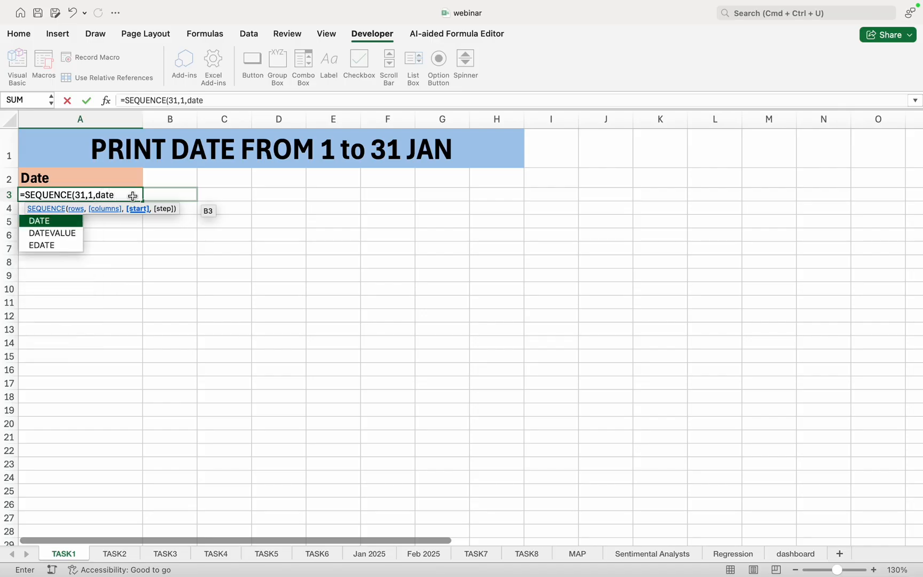
key(Tab)
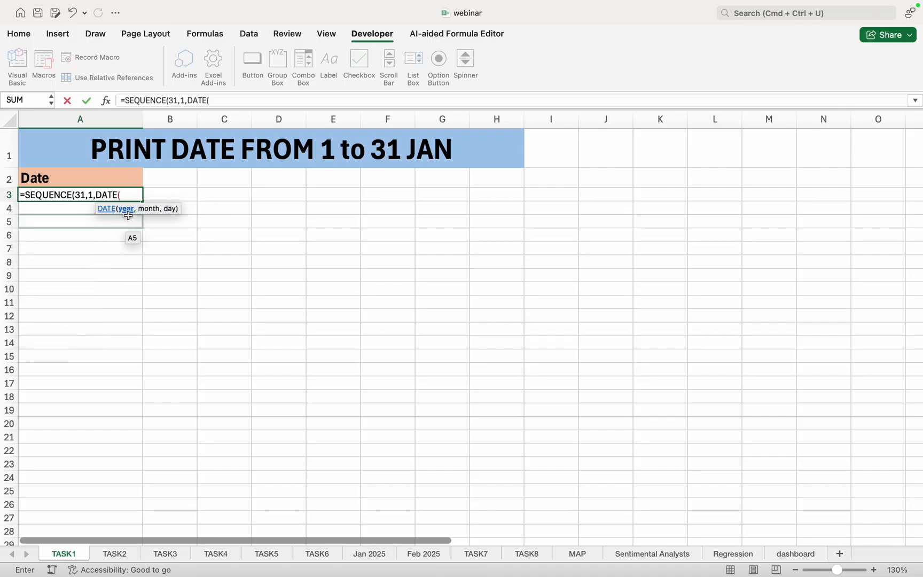
text(2025)
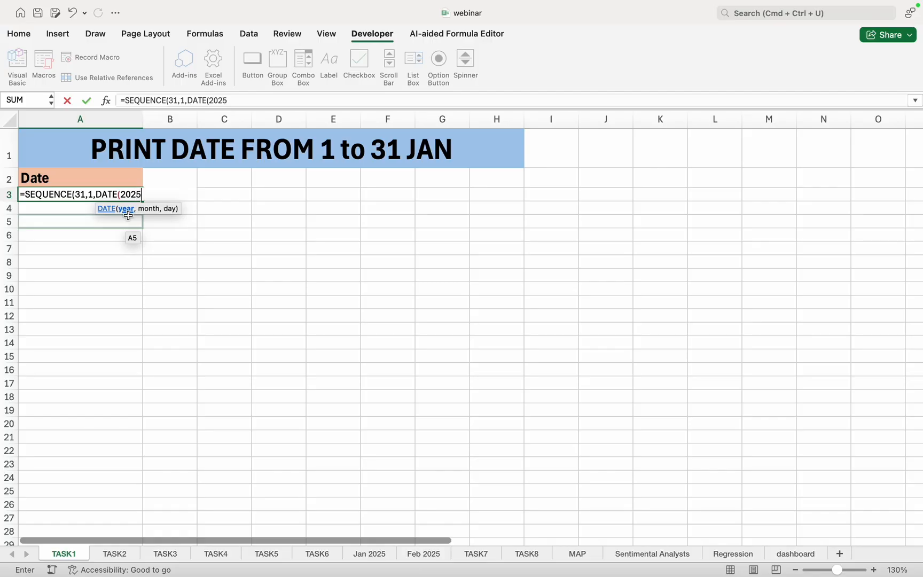
text(,01,)
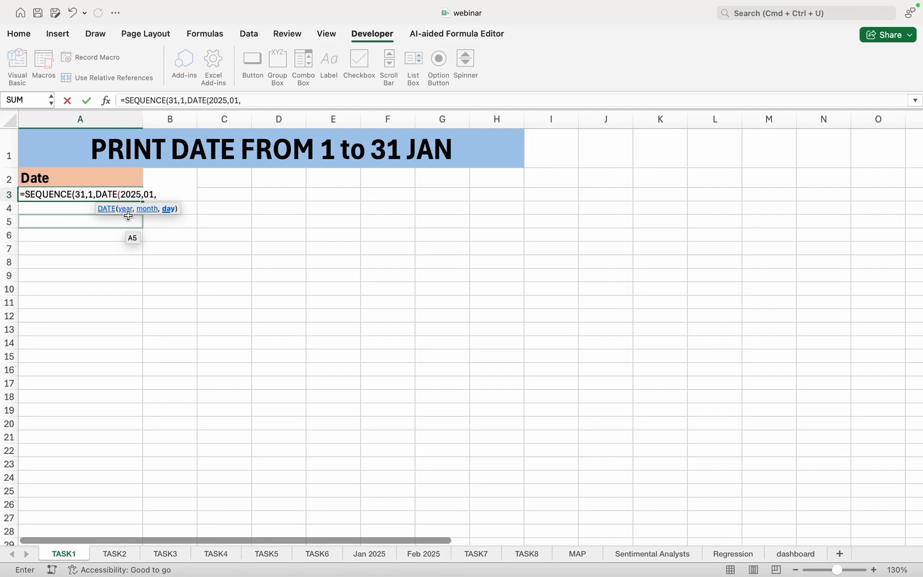
text(01))
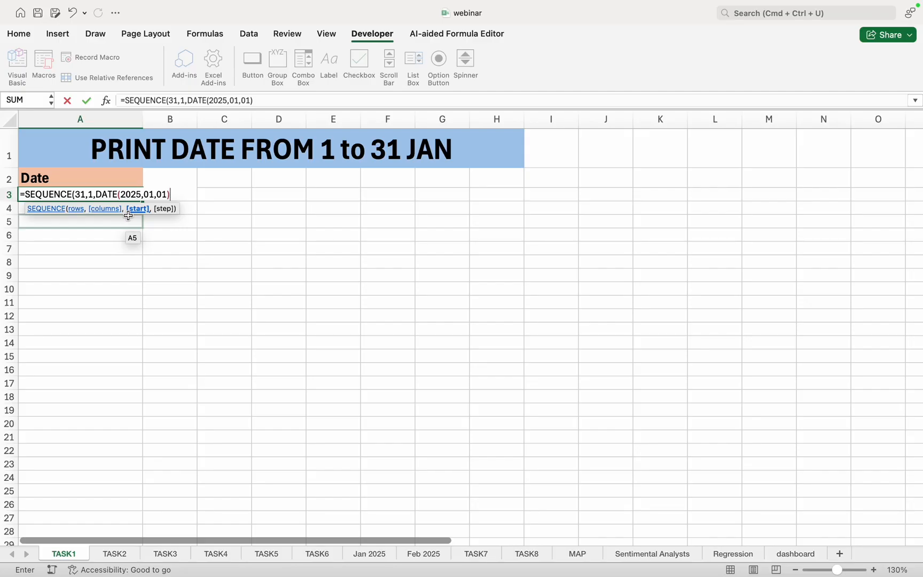
text(,1)
key(Return)
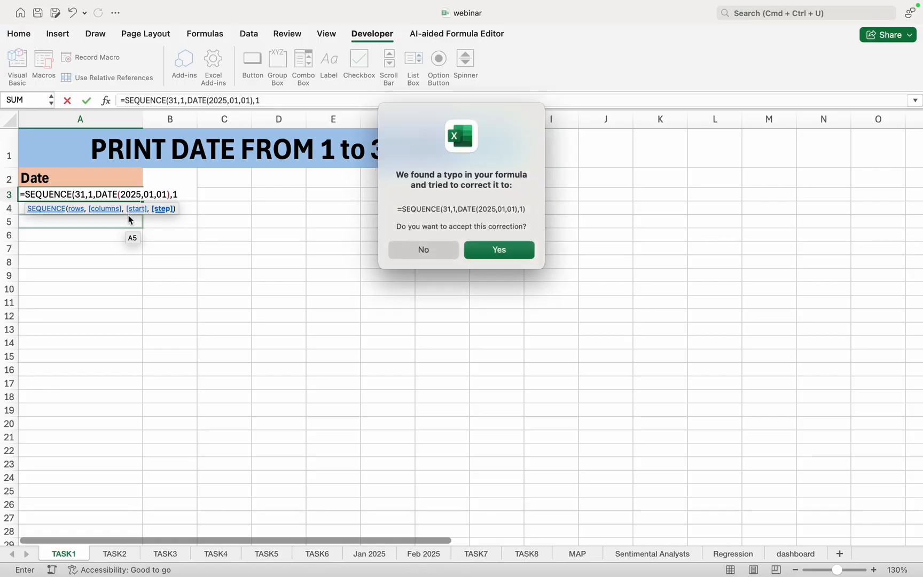
key(Return)
click(223, 243)
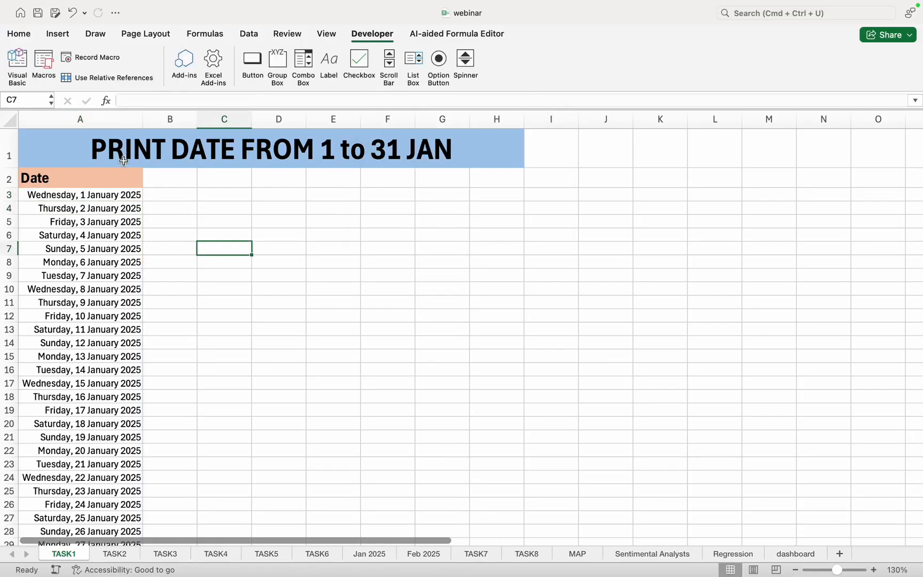
Review the SEQUENCE formula in A3, the full list of January dates and the available number formats
click(112, 196)
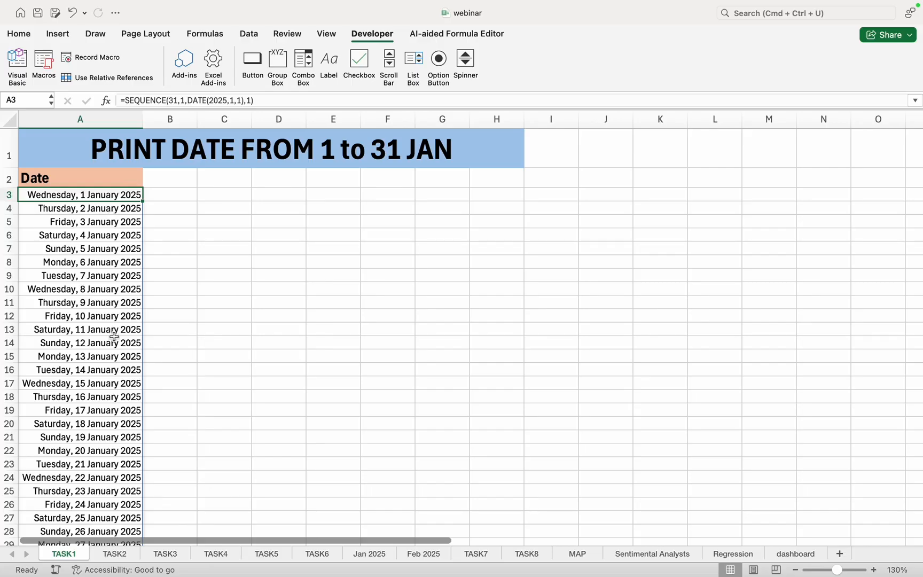
scroll(114, 336, down, 3)
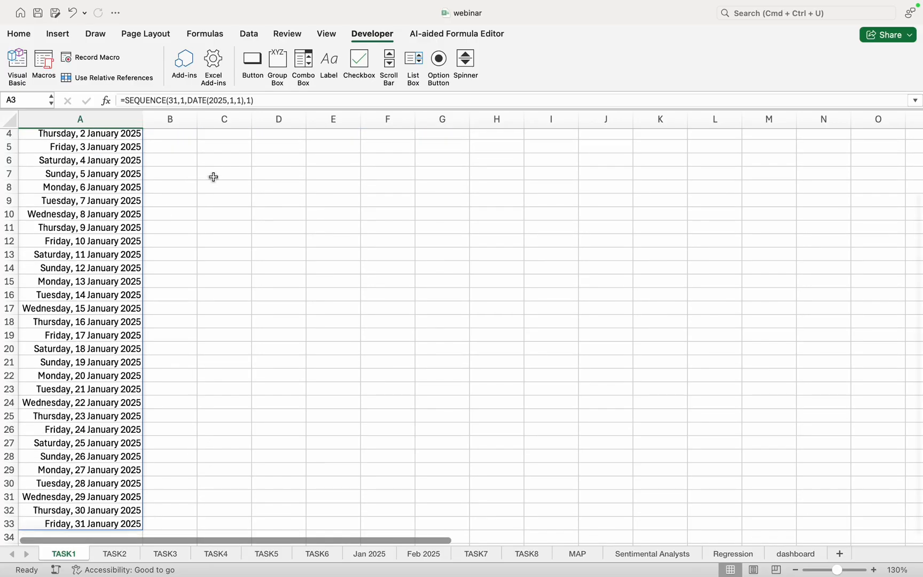
scroll(212, 176, up, 3)
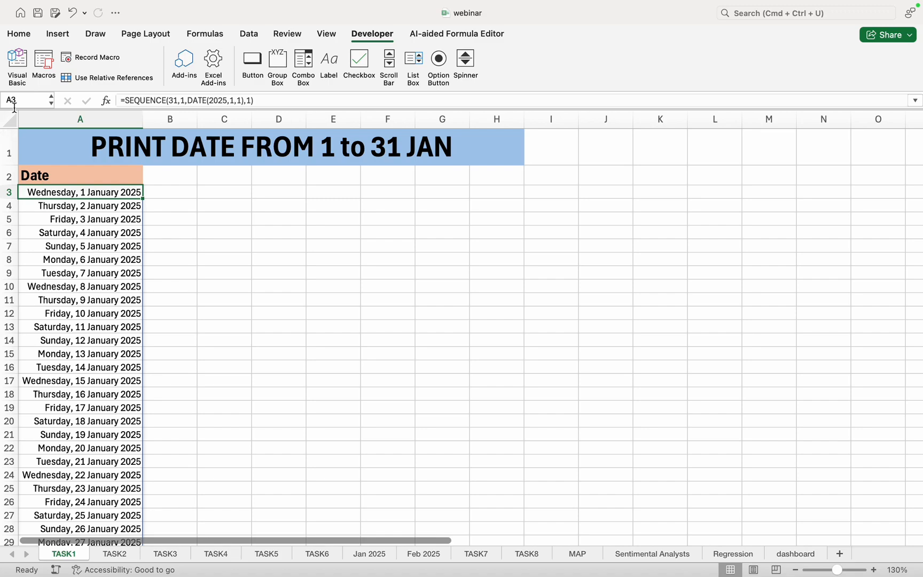
click(20, 34)
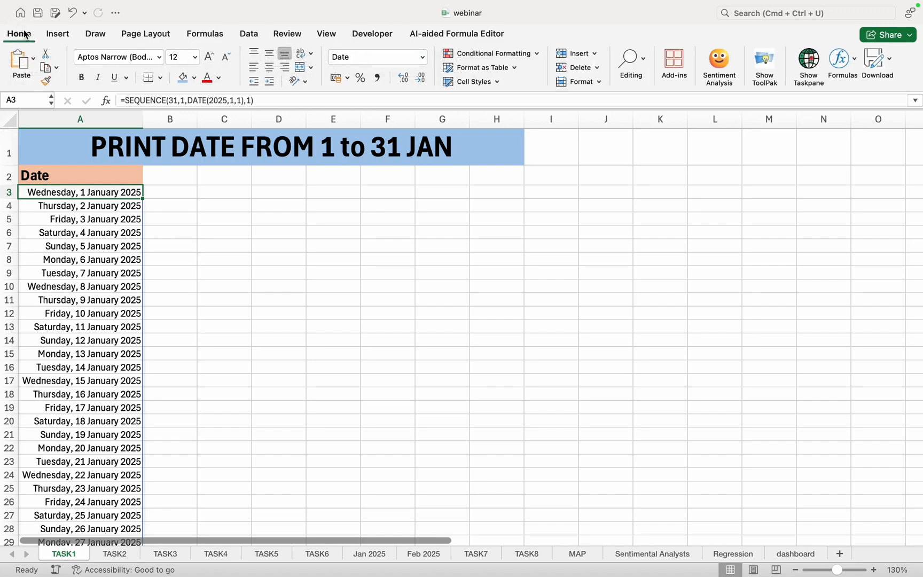
click(423, 59)
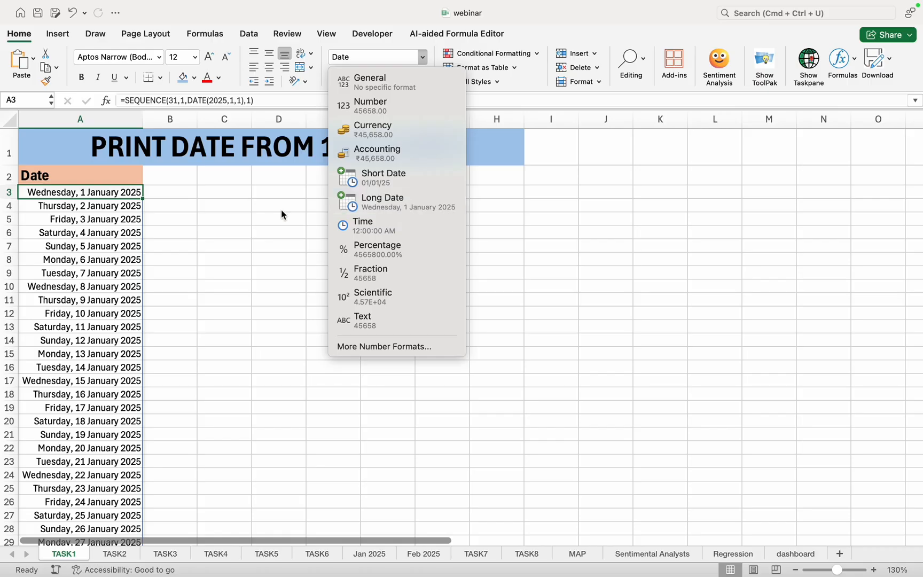
click(165, 190)
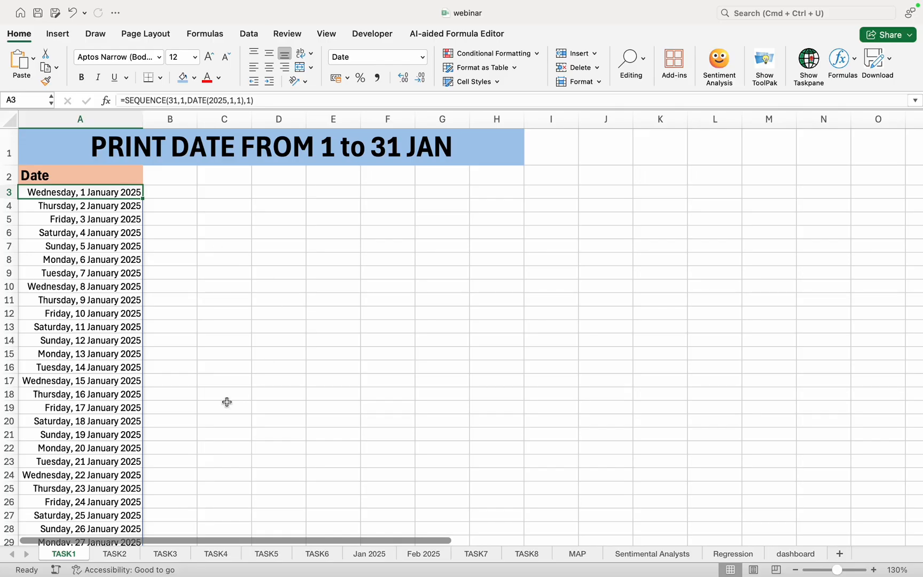
On the TASK2 sheet, begin a Grade formula in I2 with IF that returns "A" when H2 is above 80
click(124, 555)
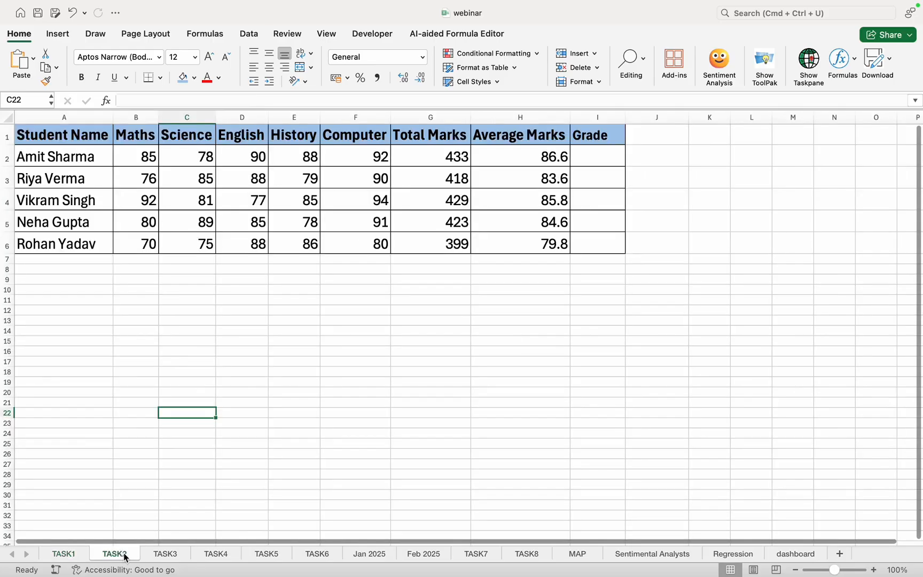
click(251, 330)
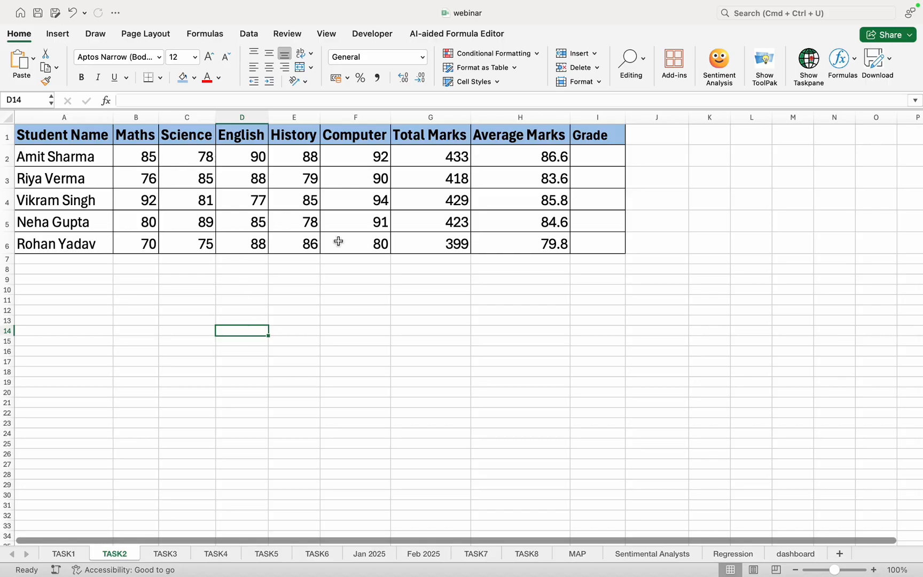
click(598, 150)
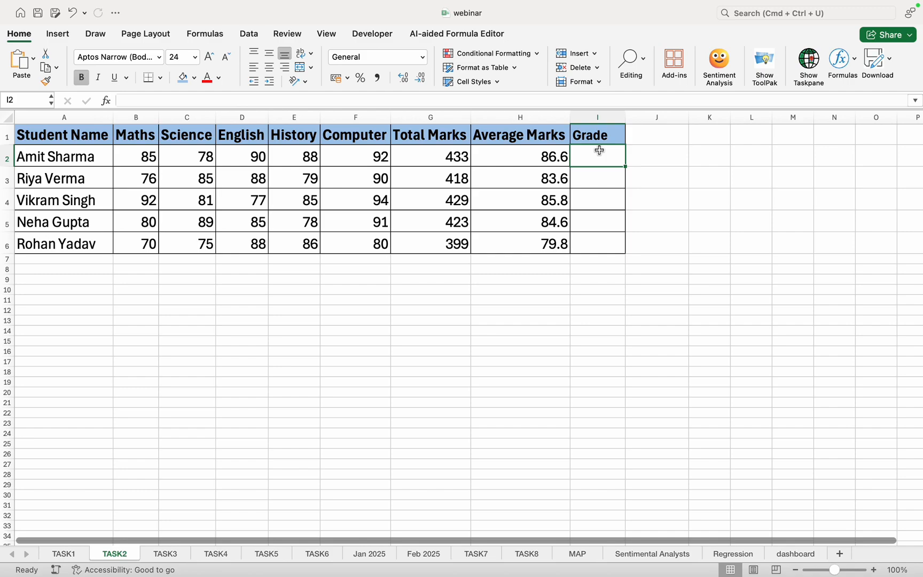
text(=)
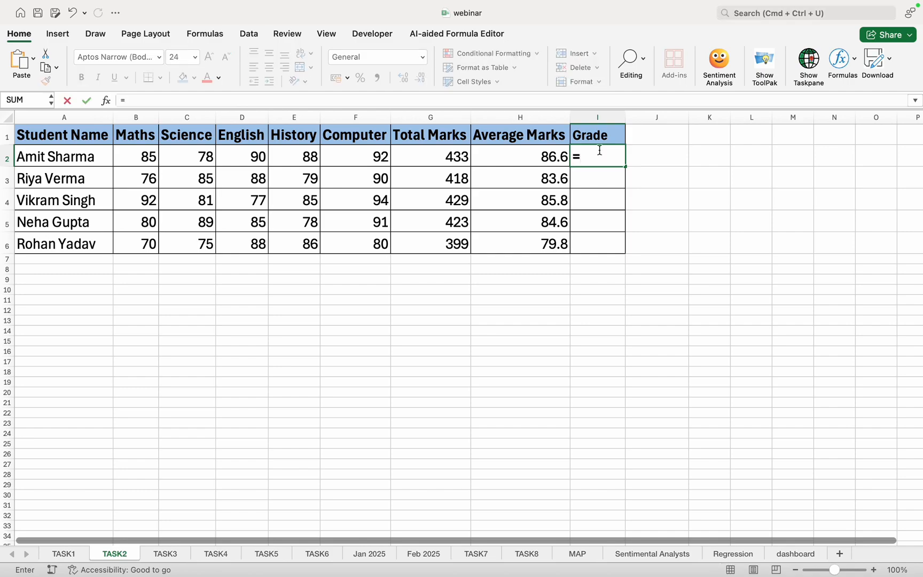
text(if)
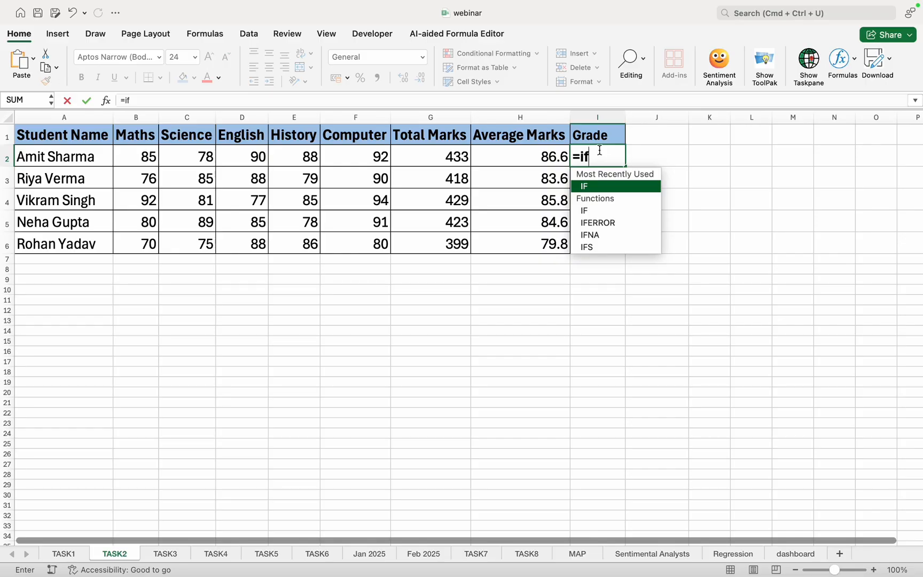
key(Tab)
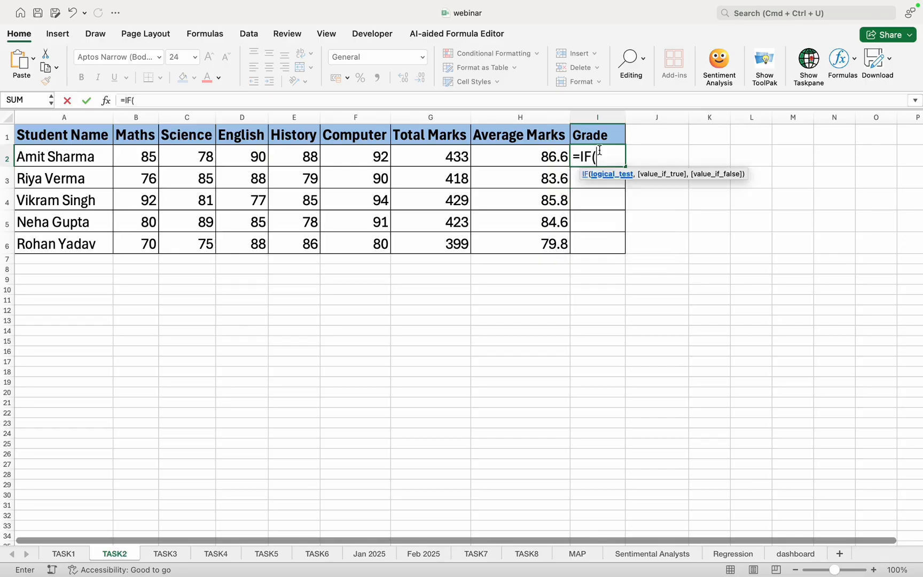
click(524, 157)
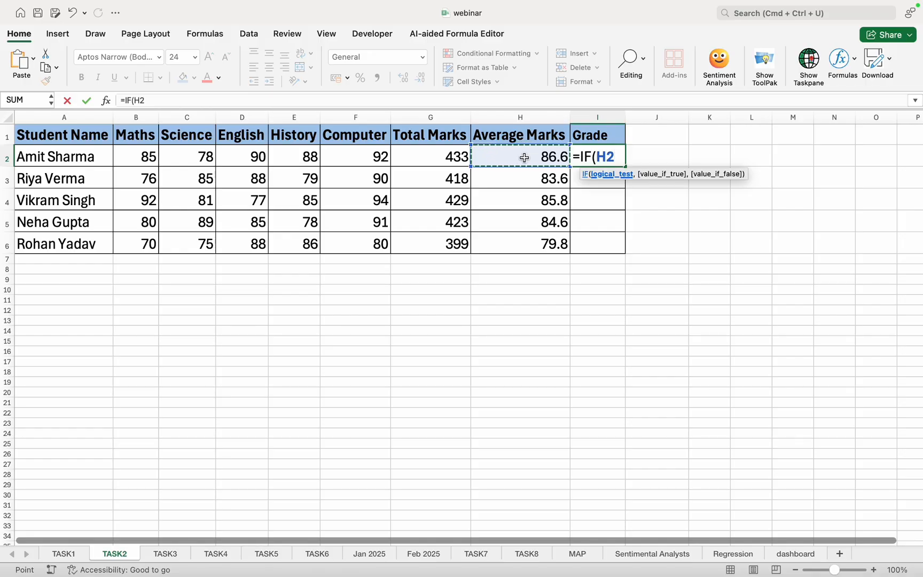
text(>80,)
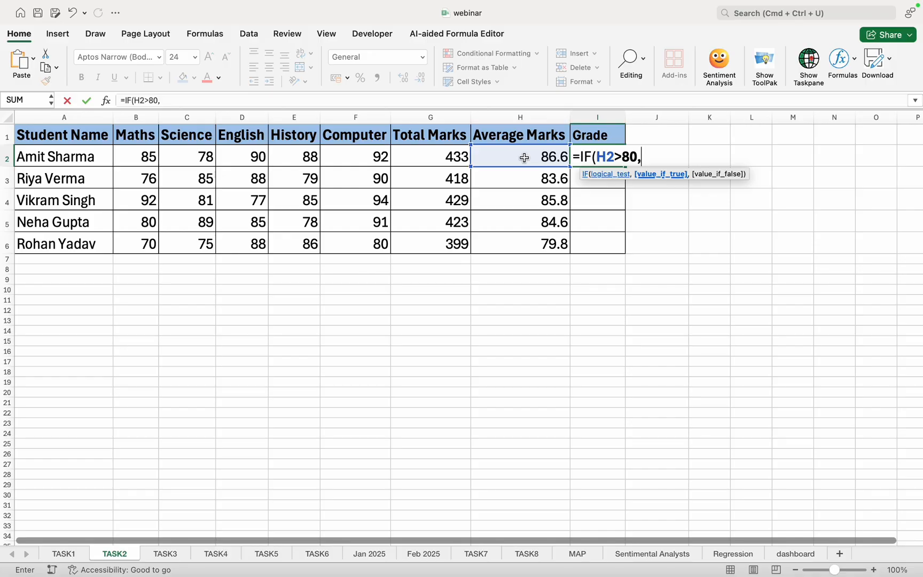
text("A",)
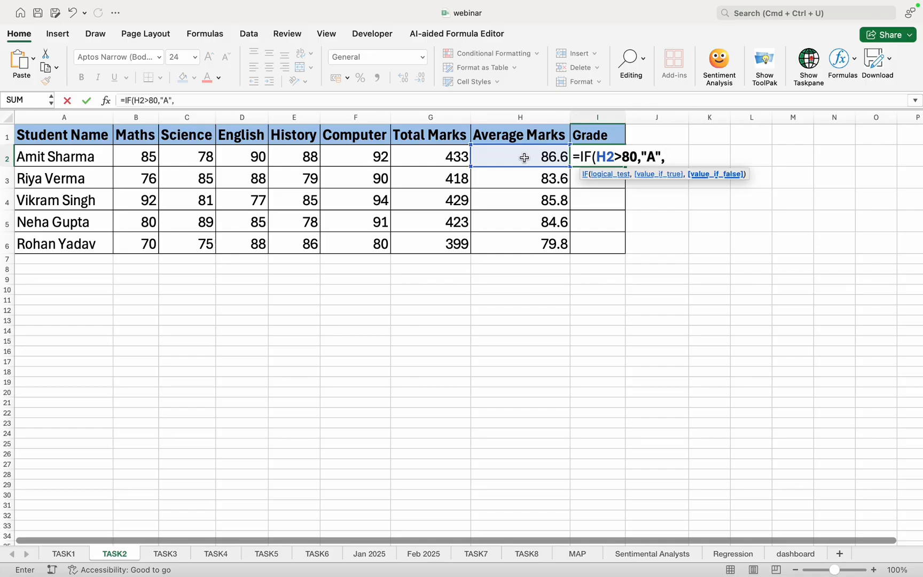
Nest a second IF in the Grade formula that returns "B" when H2 is above 50
text(IF()
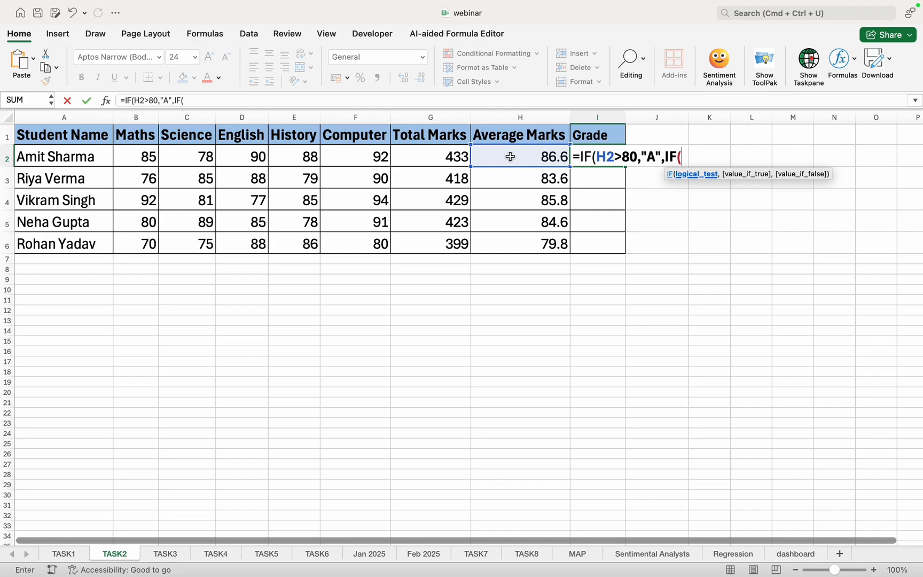
click(508, 156)
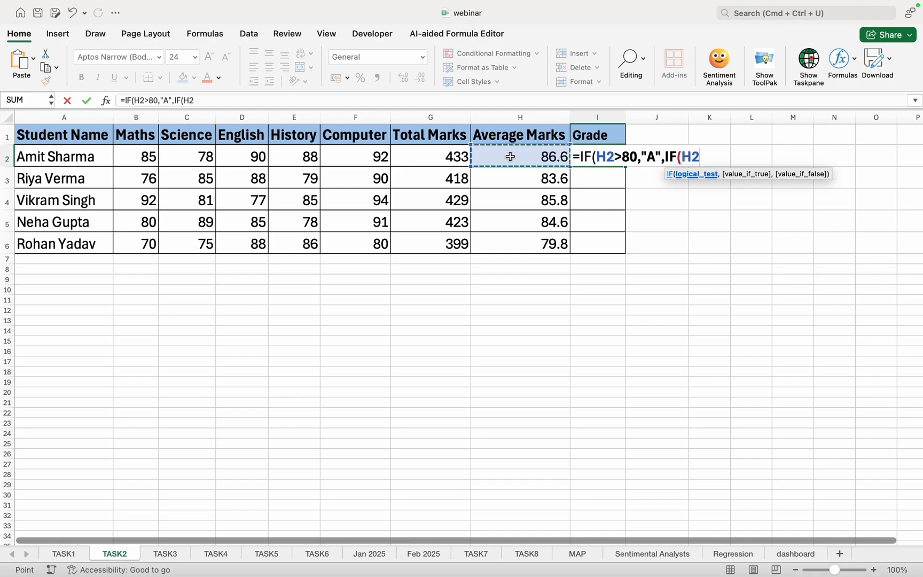
text(>)
text(5)
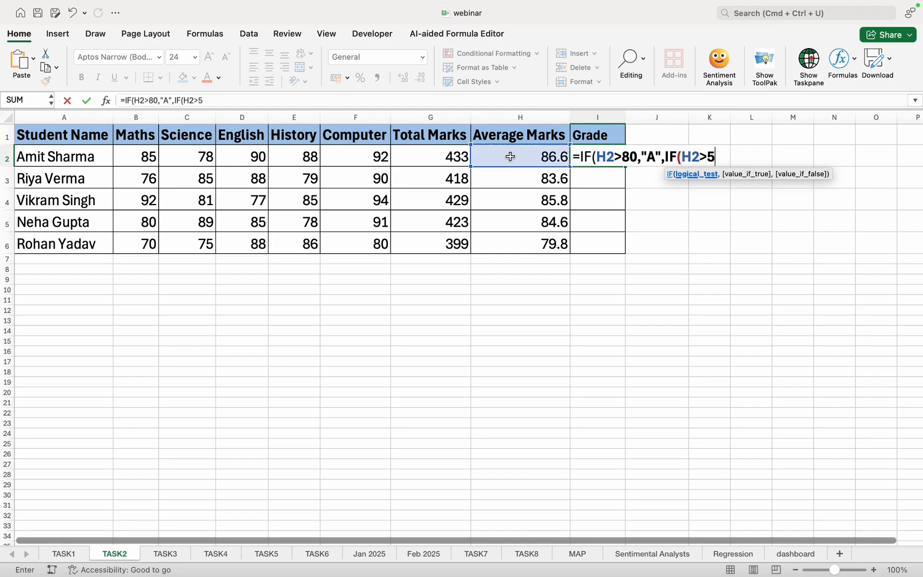
text(0,"B)
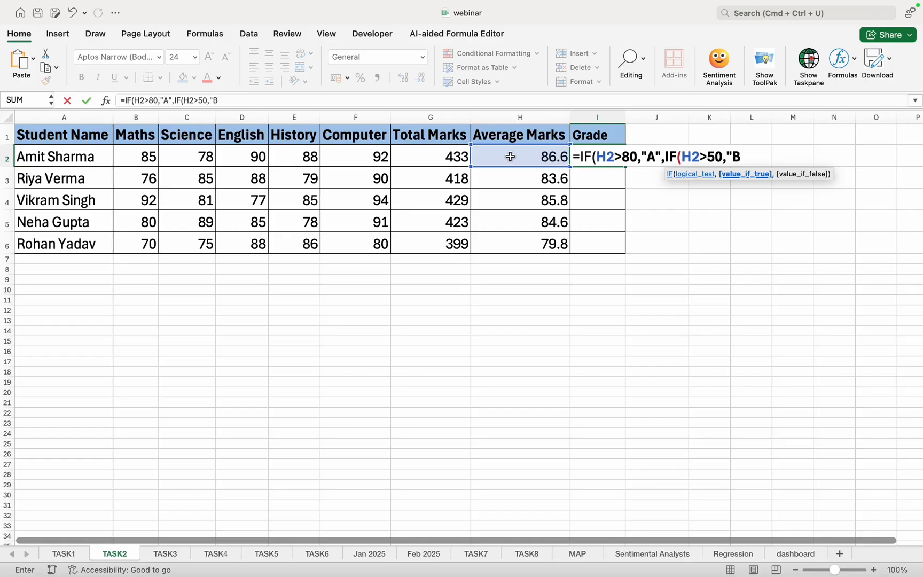
Nest a third IF in the Grade formula that returns "c" when H2 is above 33 and "D" otherwise
text(",i)
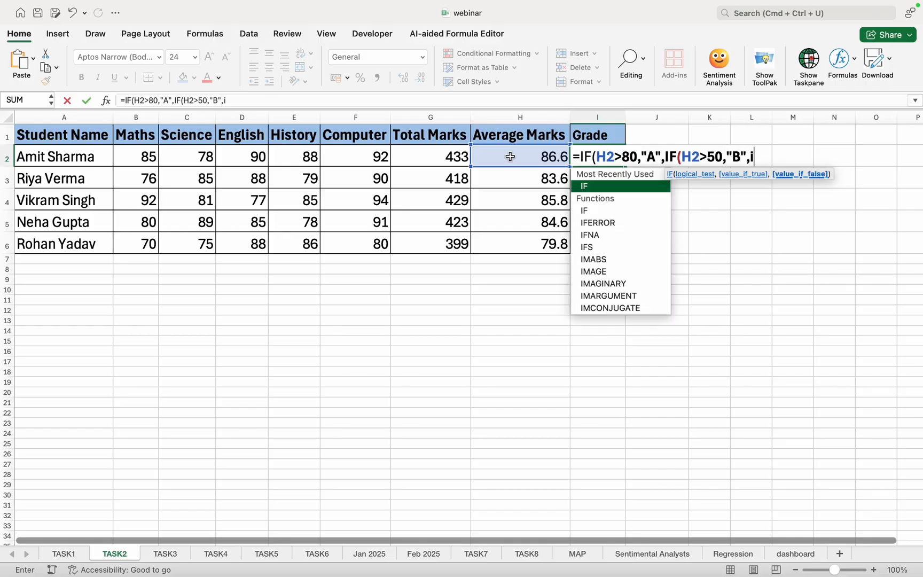
text(f)
key(Tab)
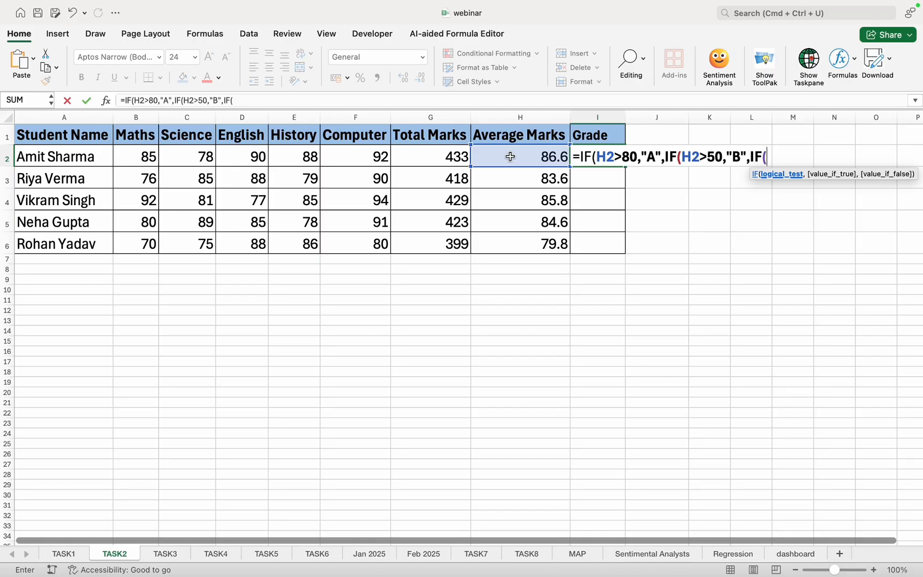
click(515, 156)
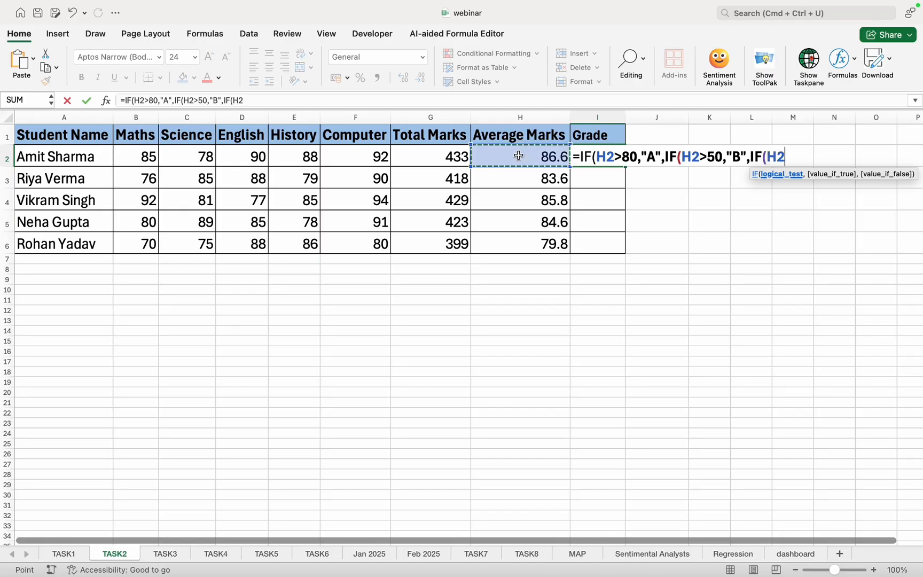
text(>33)
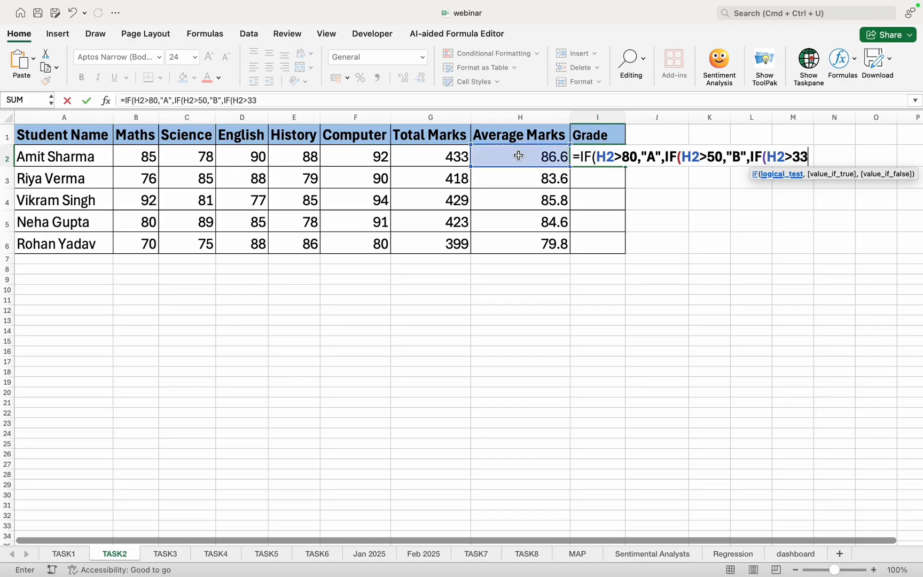
text(,)
text("c)
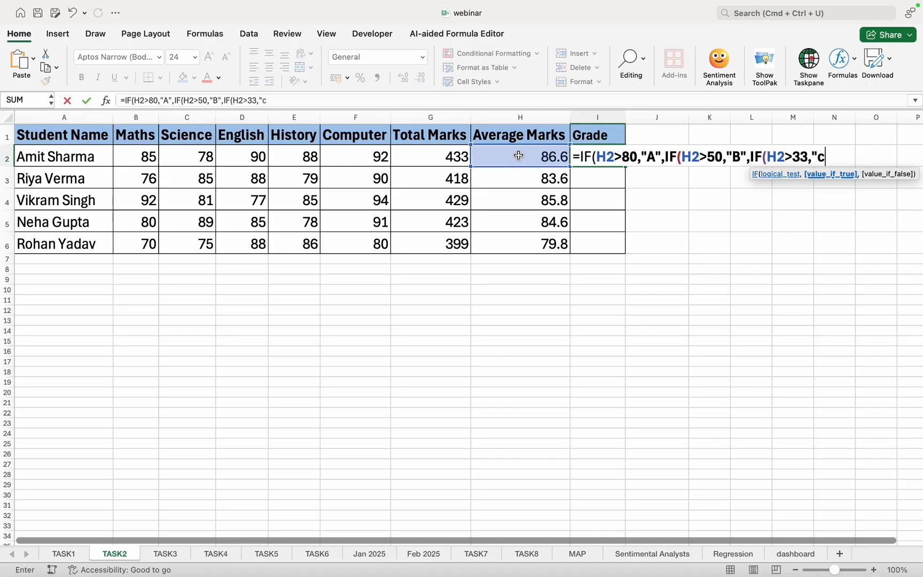
text(",)
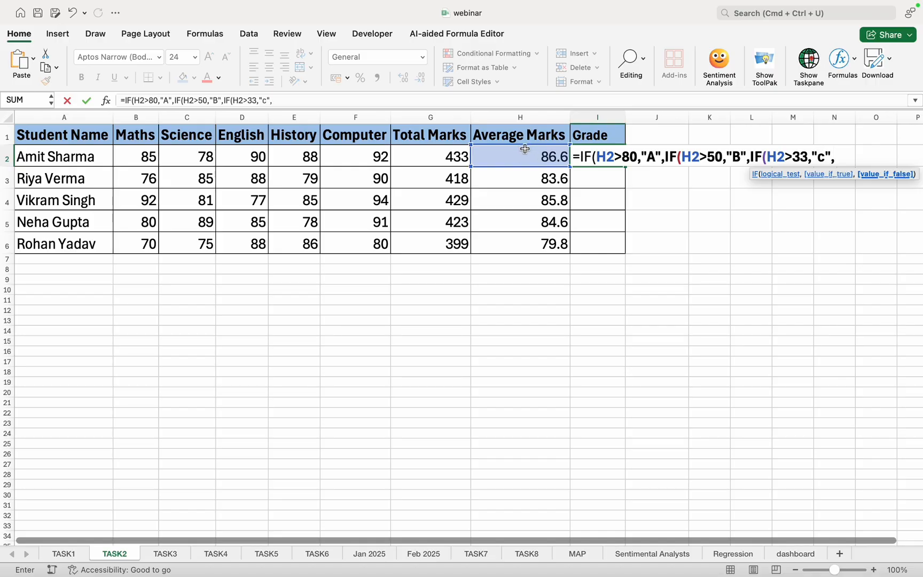
text("D")
Clear the entire nested IF formula from the Grade cell I2
drag(865, 156, 575, 154)
key(BackSpace)
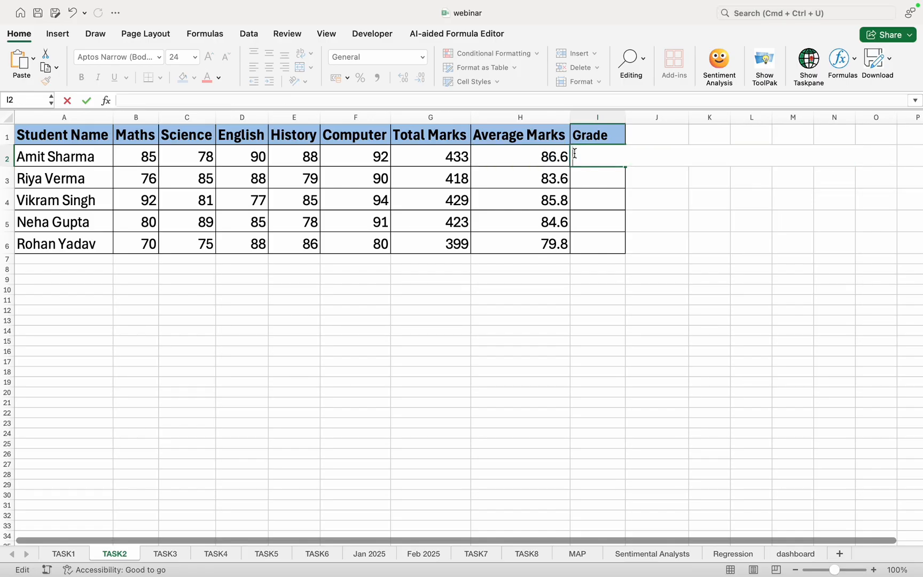
click(605, 177)
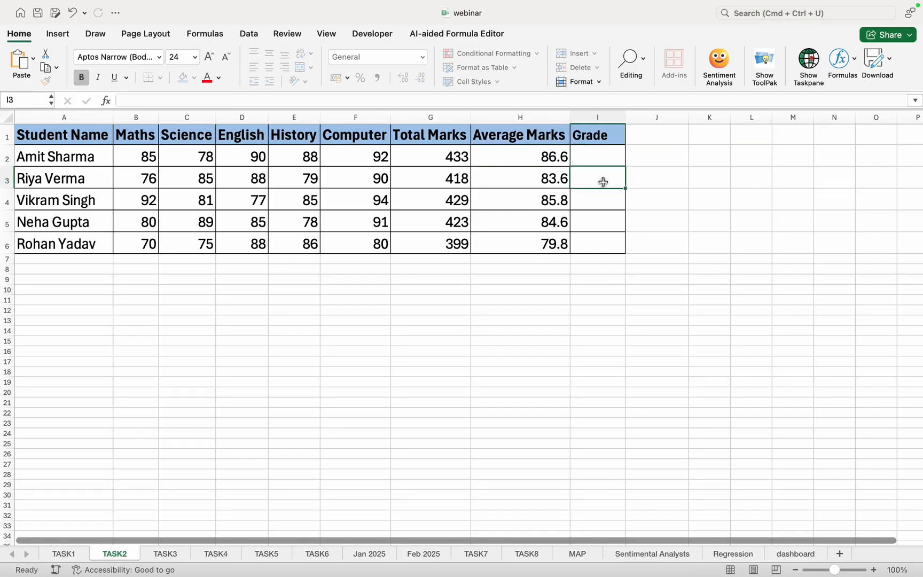
Enter =GRADE(H2) in I2 and fill the formula down to I6
click(600, 159)
text(=)
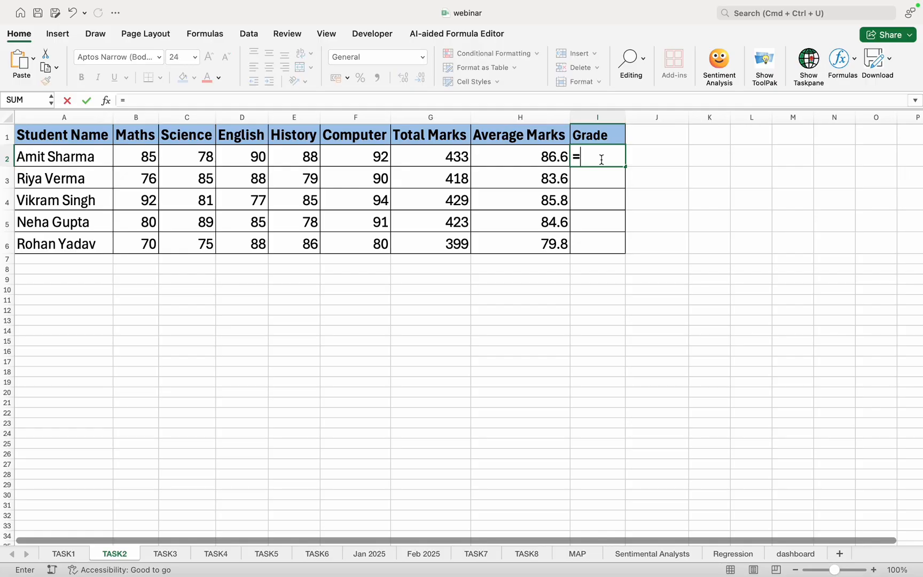
text(gra)
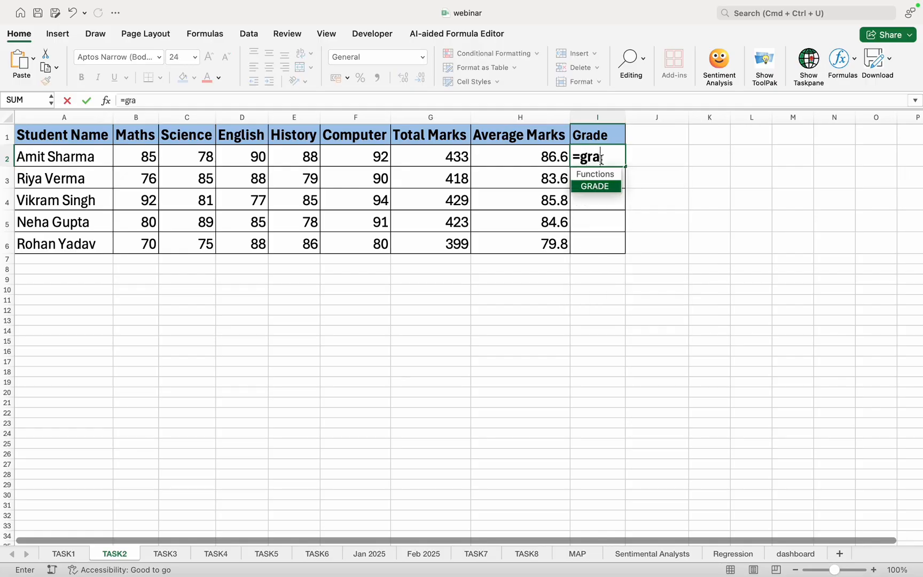
double_click(605, 185)
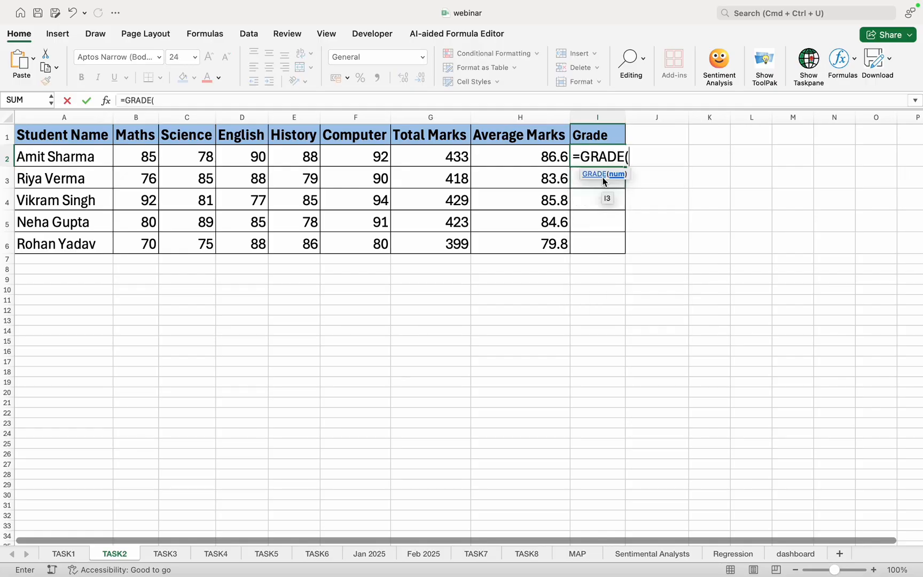
click(542, 154)
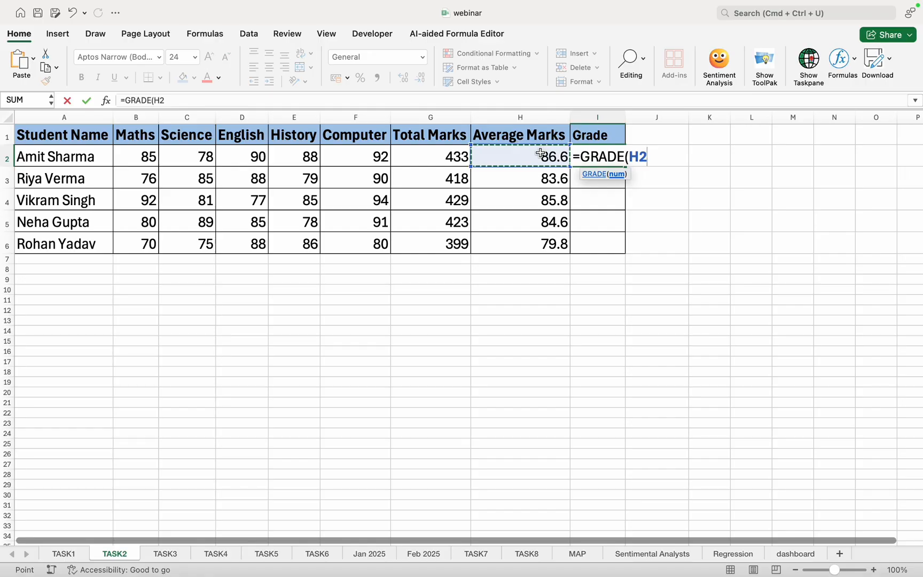
text())
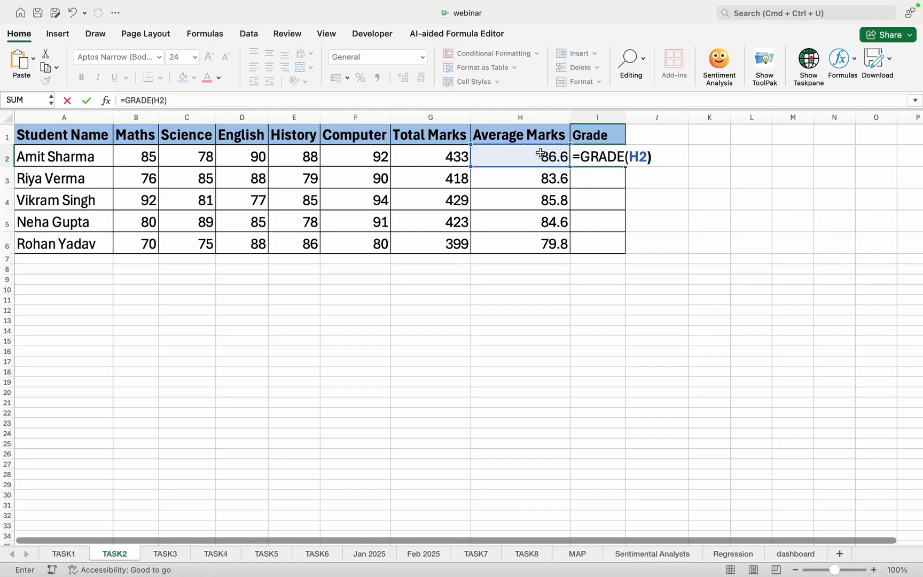
key(Return)
click(607, 155)
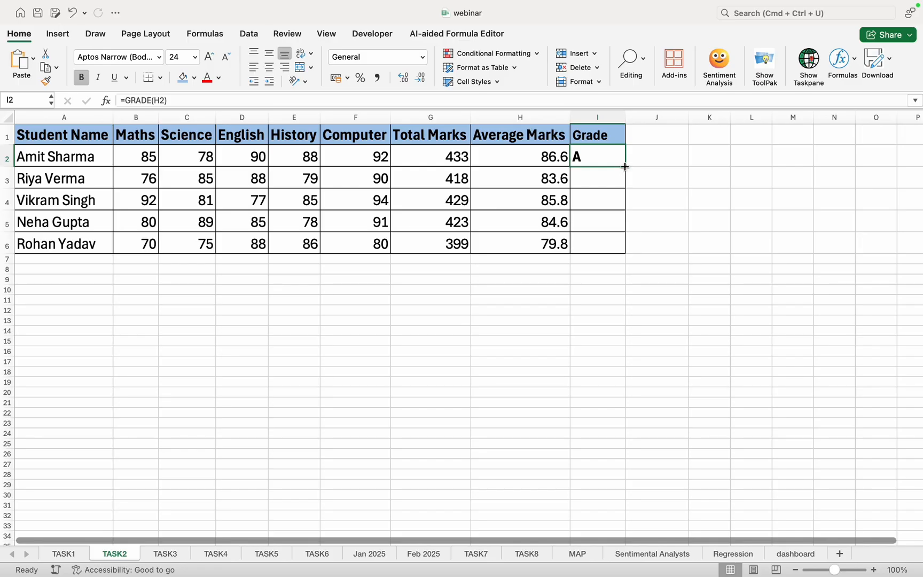
drag(624, 166, 622, 249)
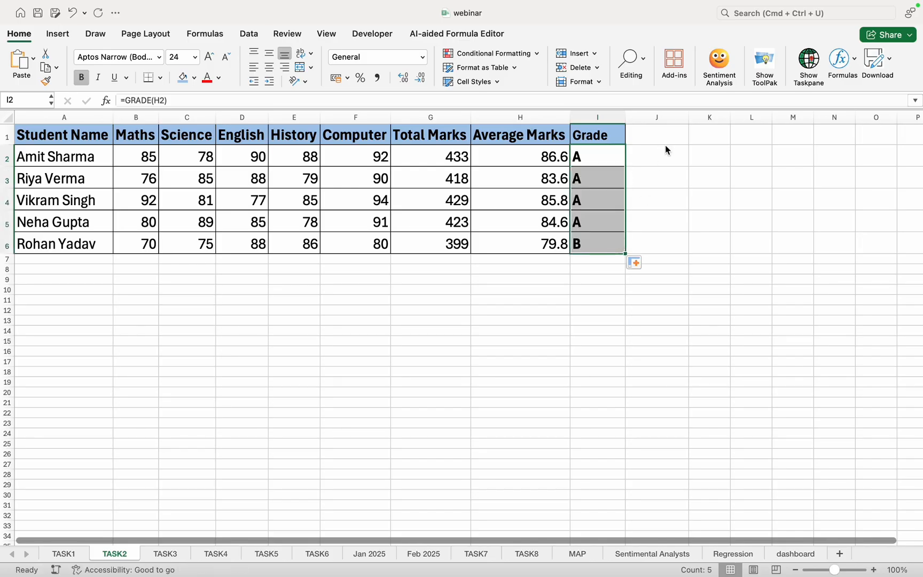
click(641, 158)
click(608, 162)
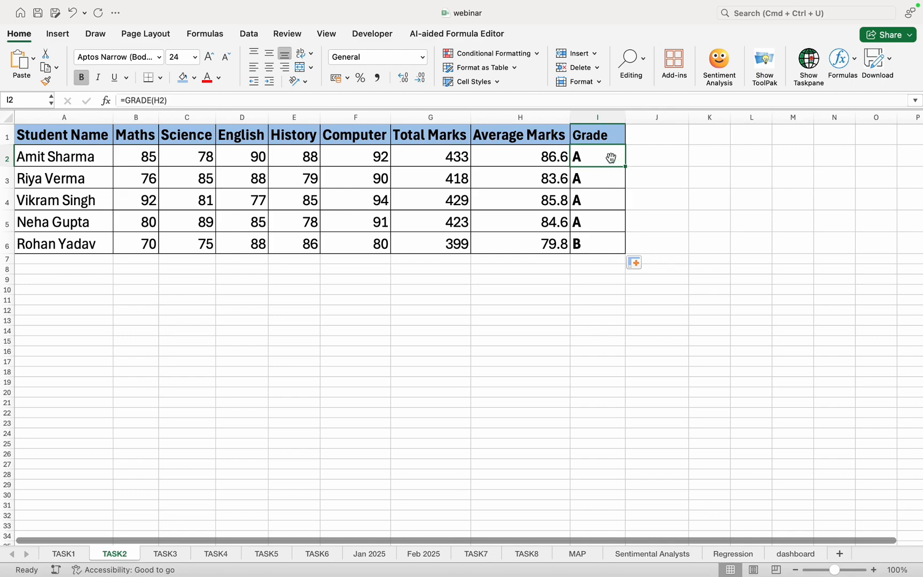
click(651, 158)
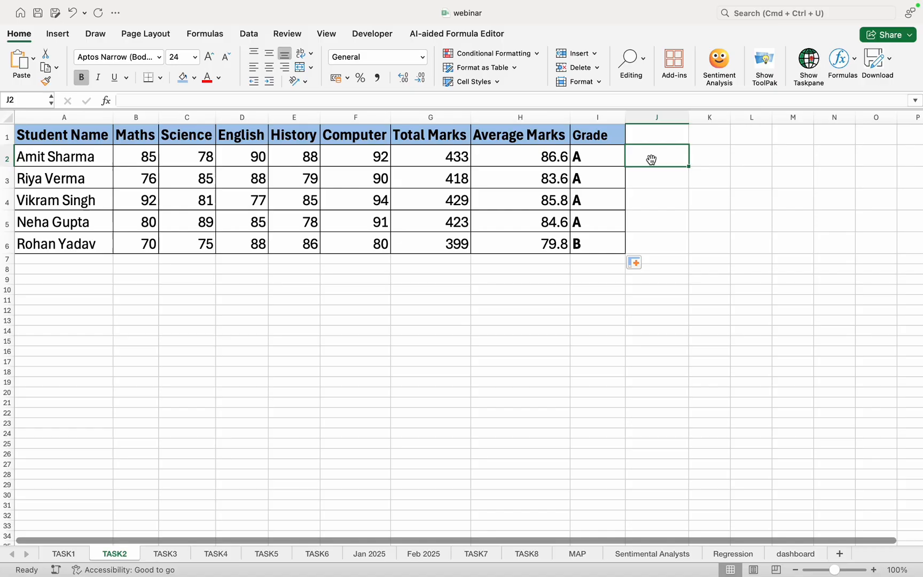
click(604, 163)
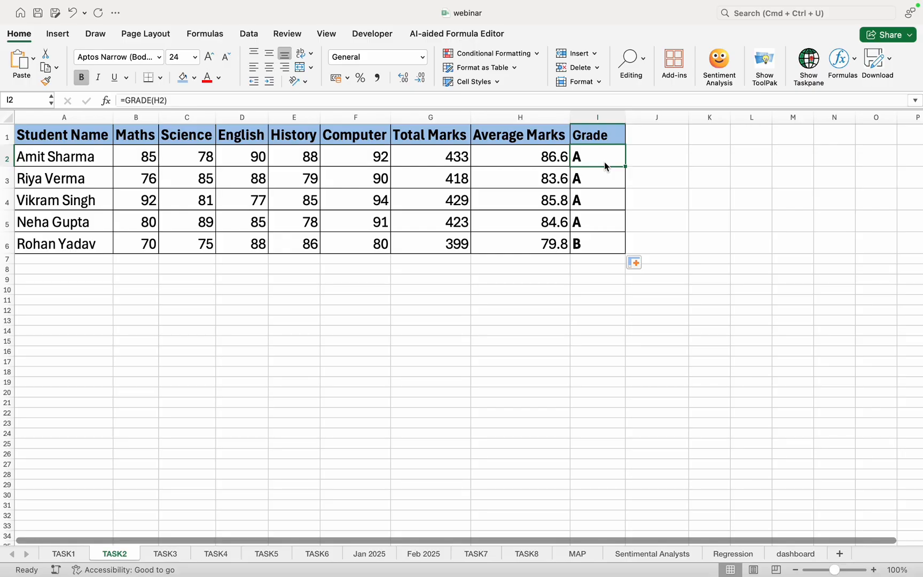
click(474, 308)
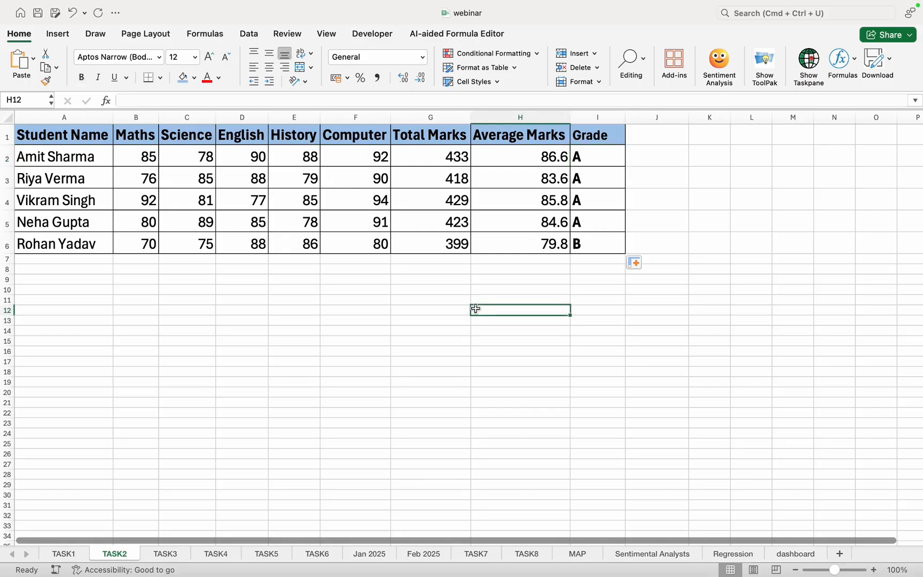
Begin a LAMBDA formula in G10 with parameter num and an IF that returns "A" when num is above 80
click(405, 293)
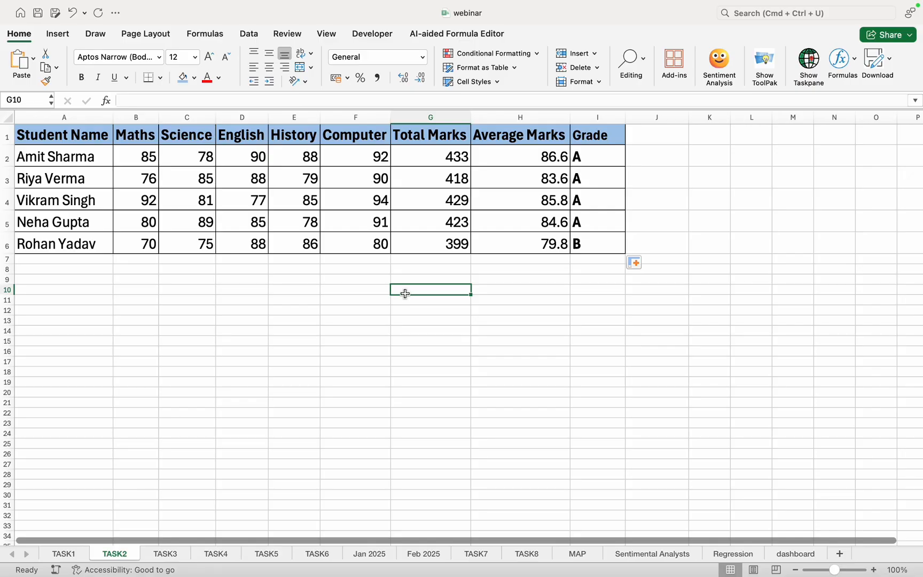
text(=)
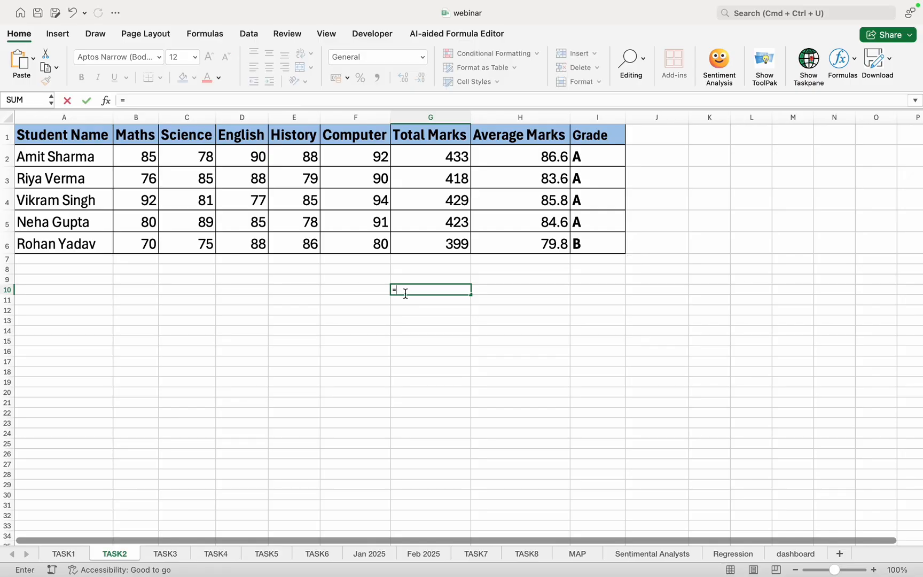
text(lamb)
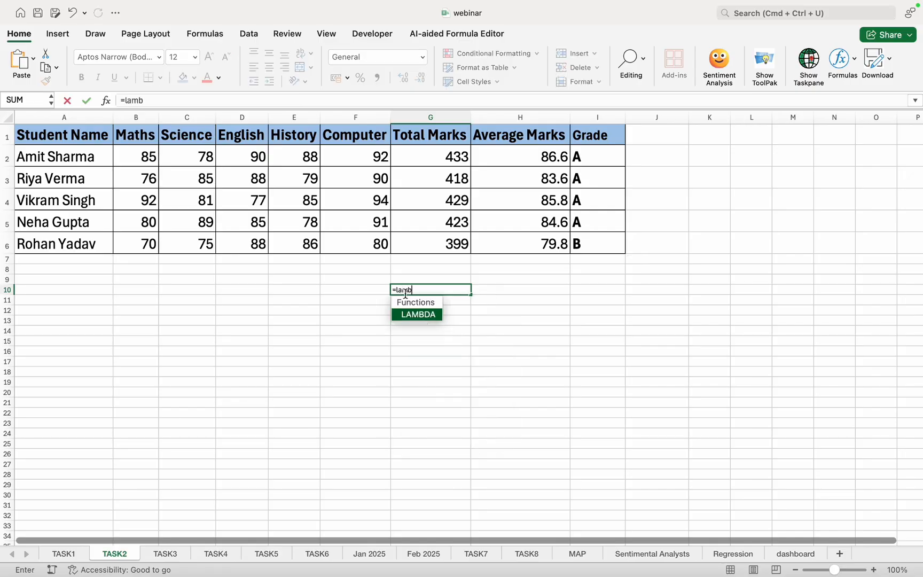
key(Tab)
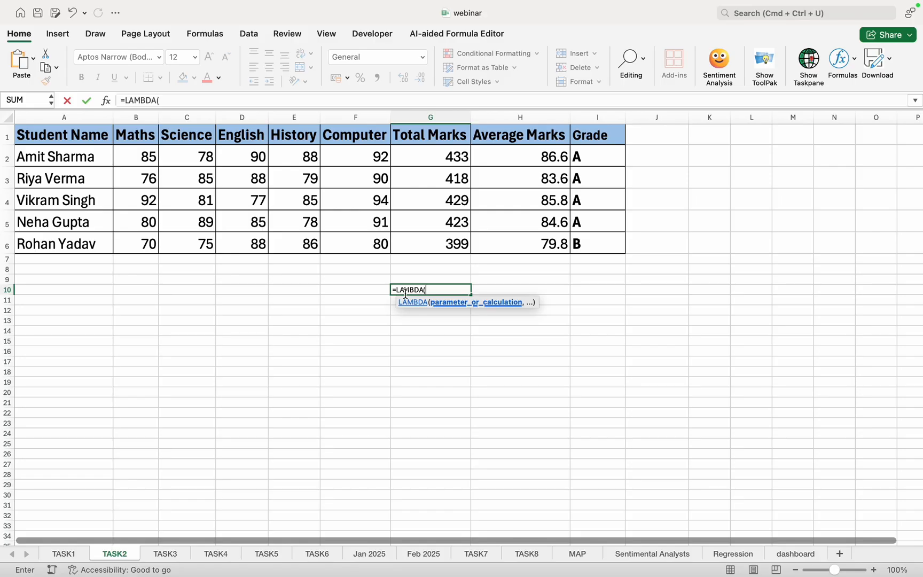
text(num,if)
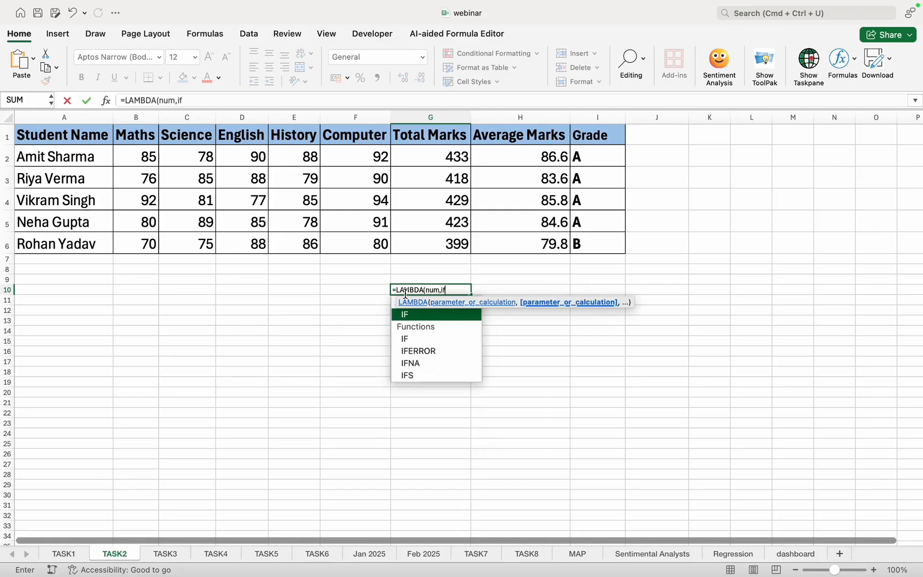
key(Tab)
text(num>)
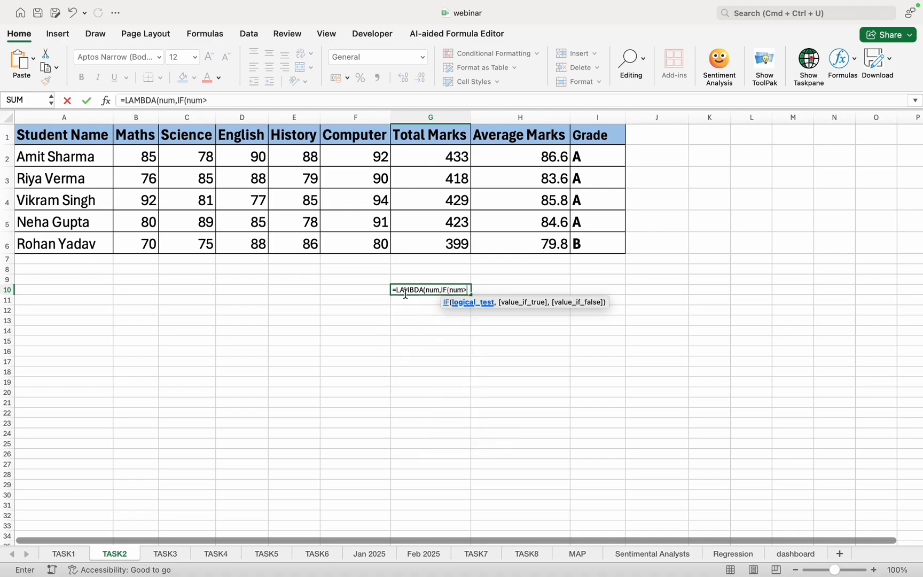
text(80,"A)
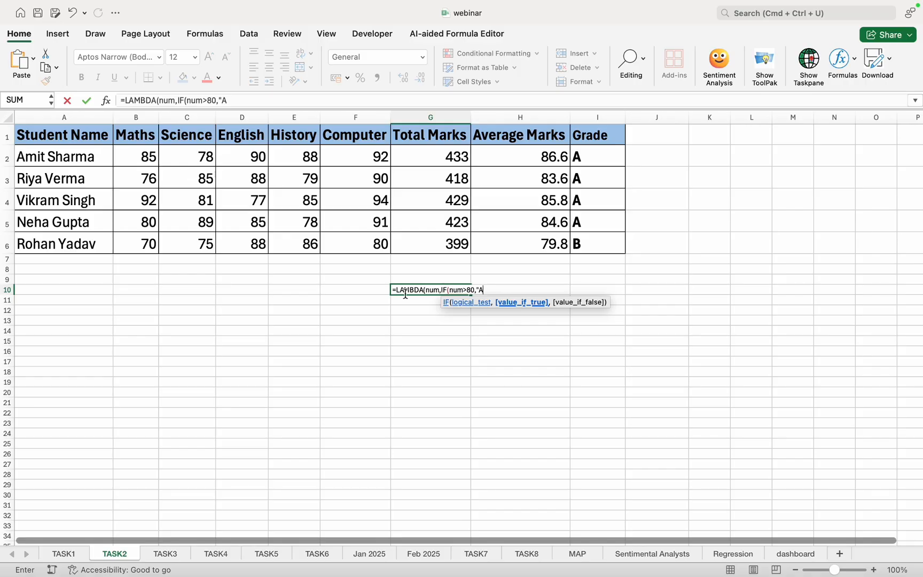
text(",)
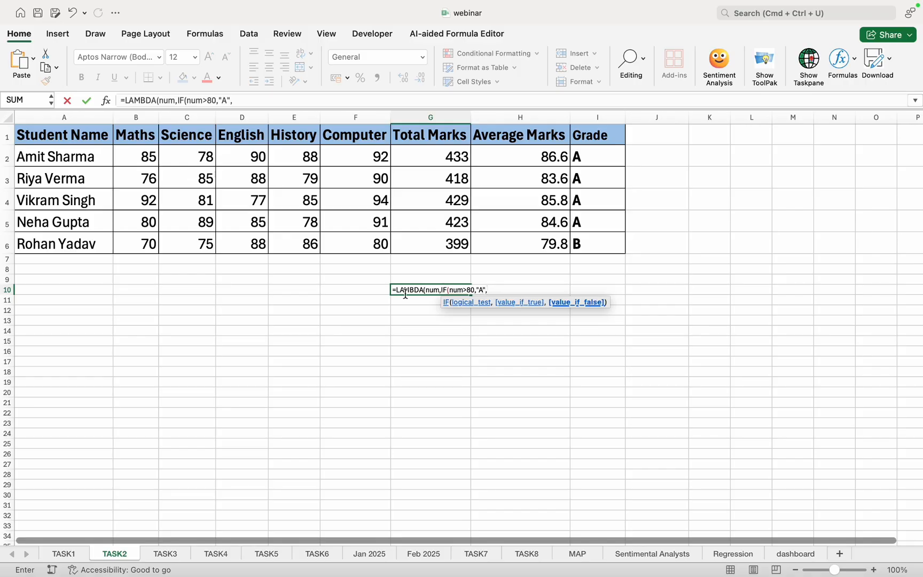
Nest a second IF in the LAMBDA formula that returns "B" when num is above 50
text(if(num)
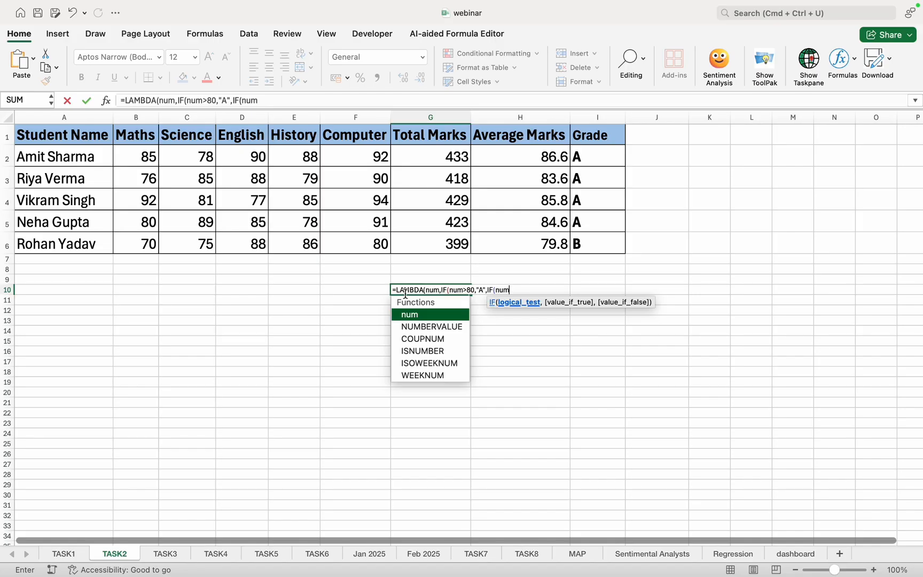
text(>50)
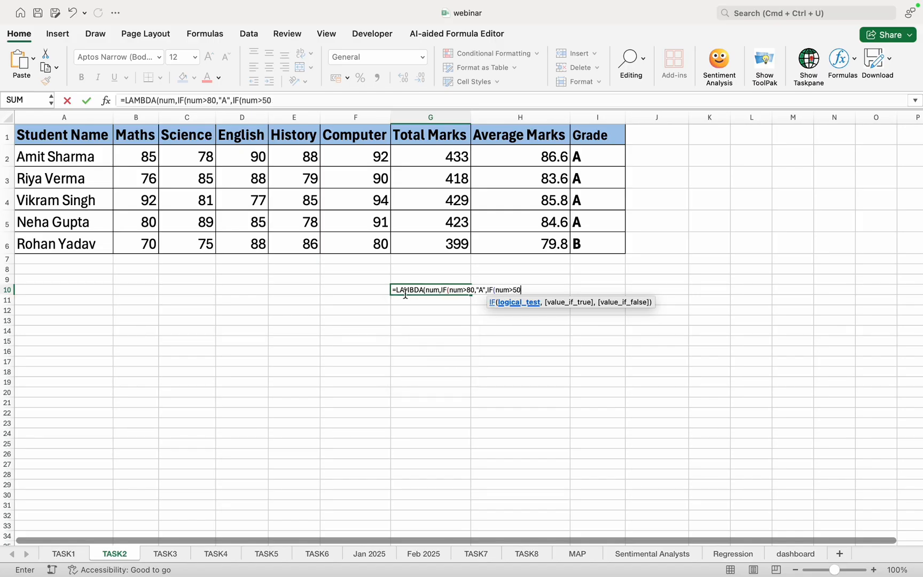
text(m)
key(BackSpace)
text(,")
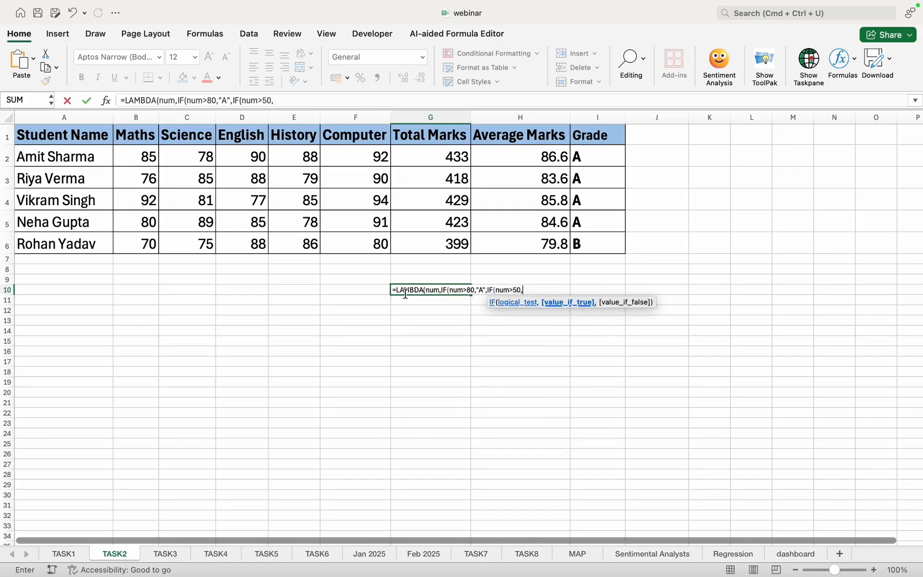
text(B",)
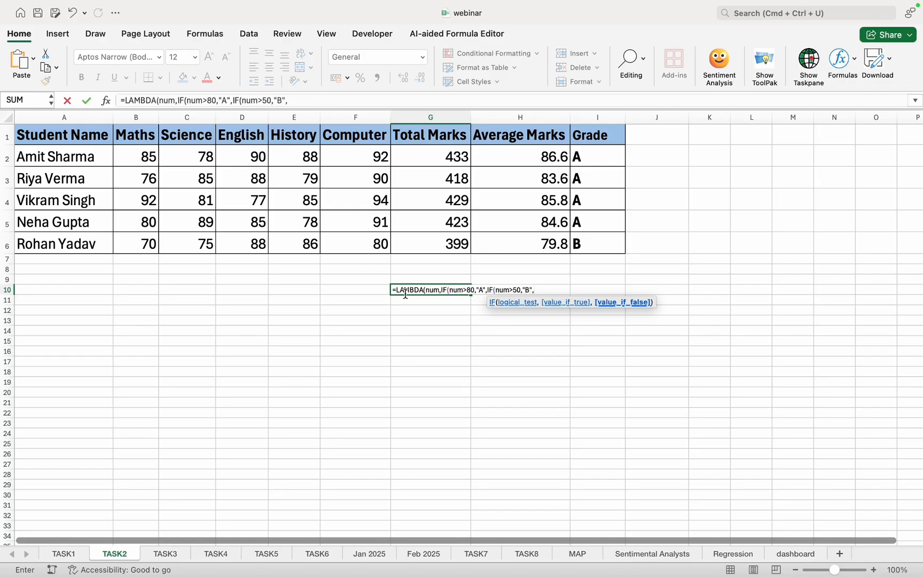
Nest a third IF in the LAMBDA formula that returns "c" when num is above 33 and otherwise "d", closing all brackets
text(IF(num)
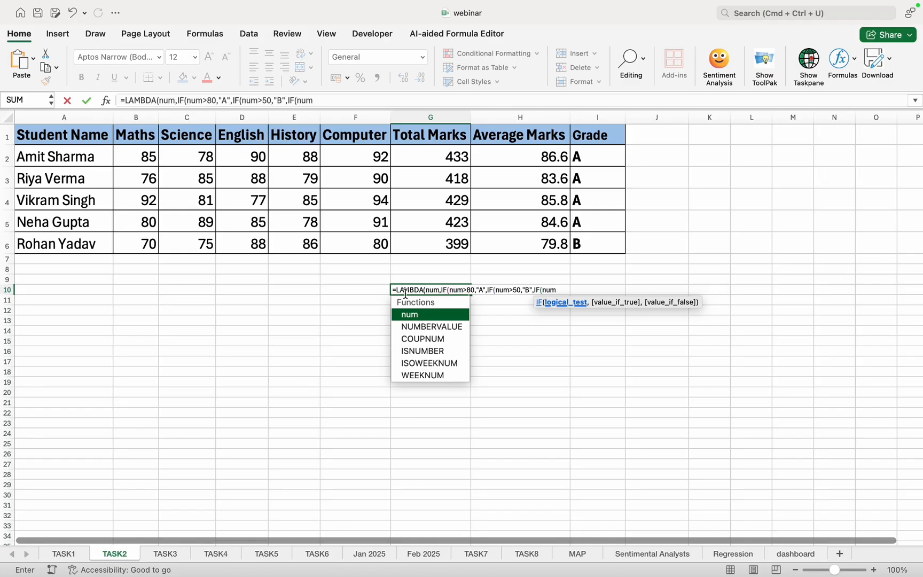
text(>33)
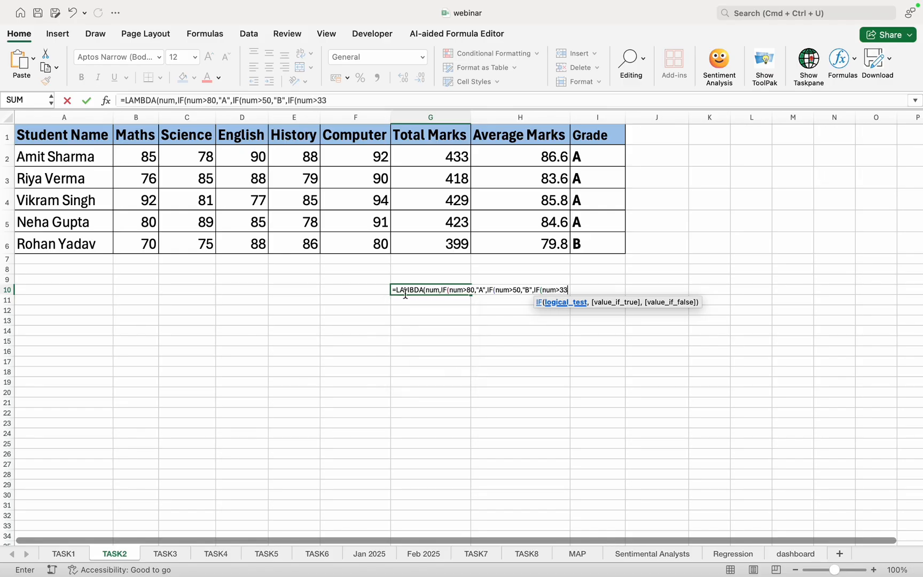
text(,")
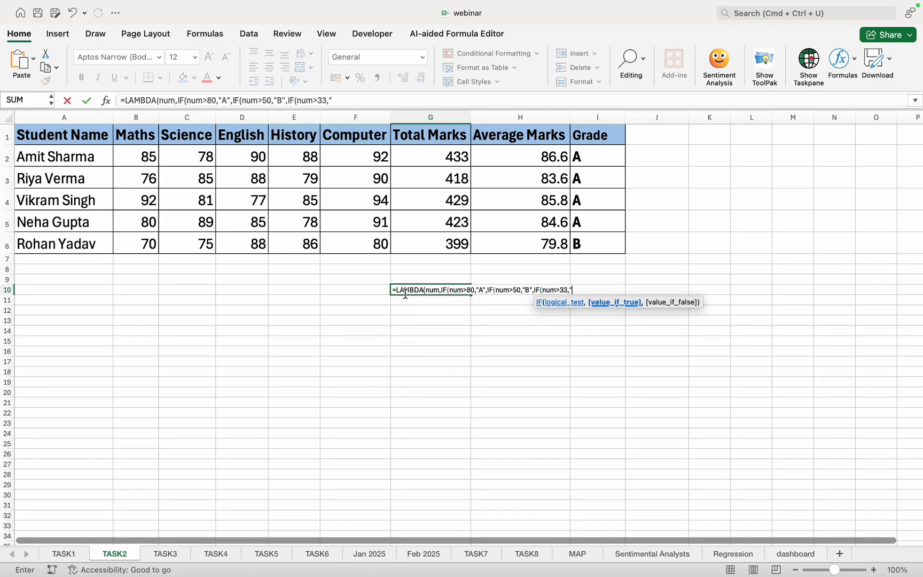
text(c",)
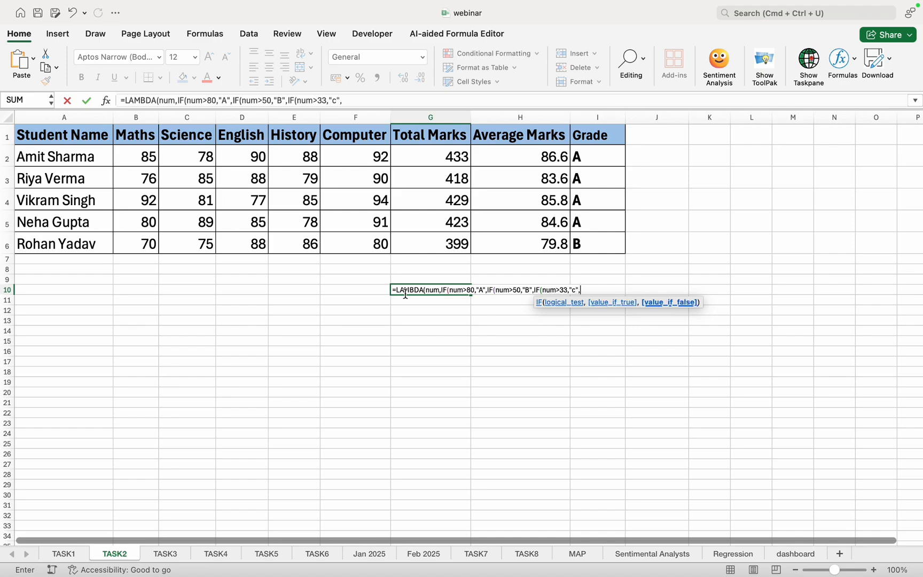
text("d")))))
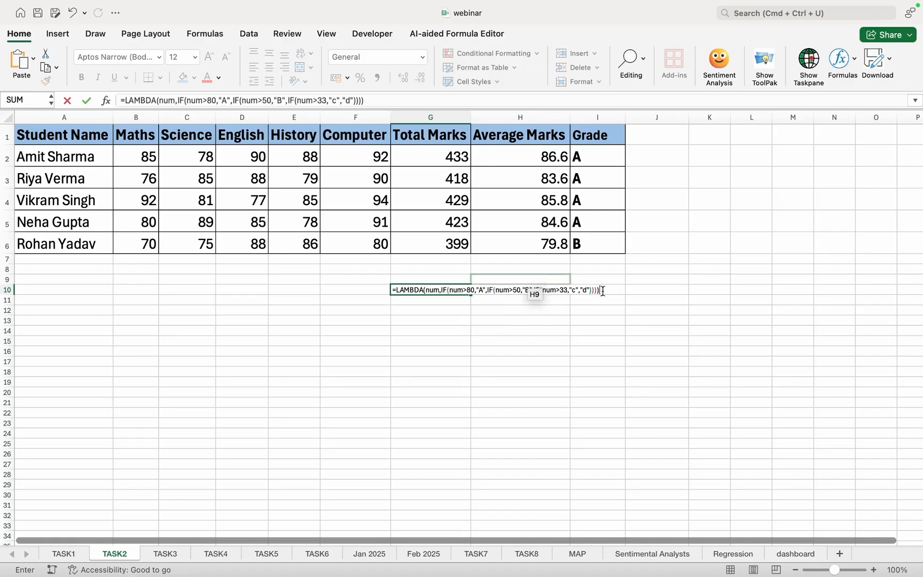
Copy the complete LAMBDA formula text from G10 and discard the cell entry
drag(601, 289, 389, 289)
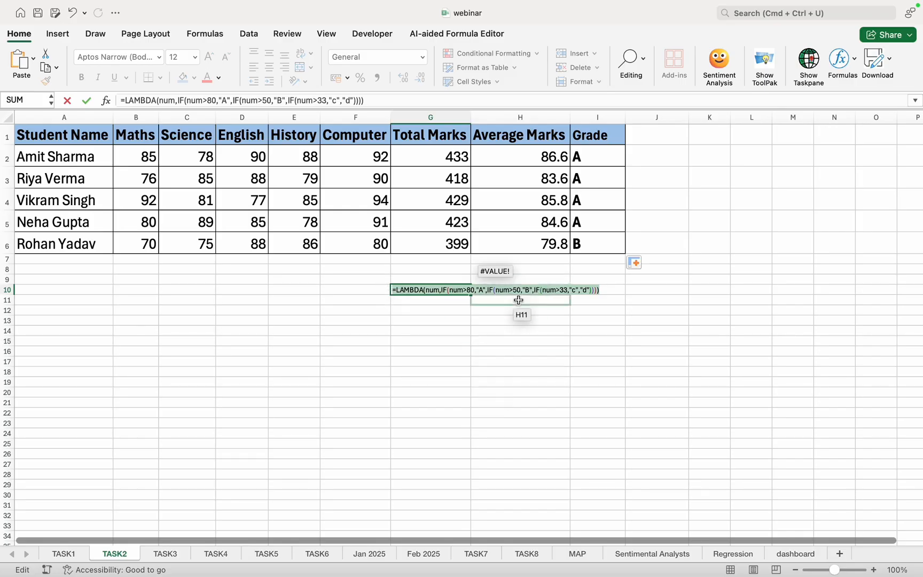
key(Escape)
click(437, 328)
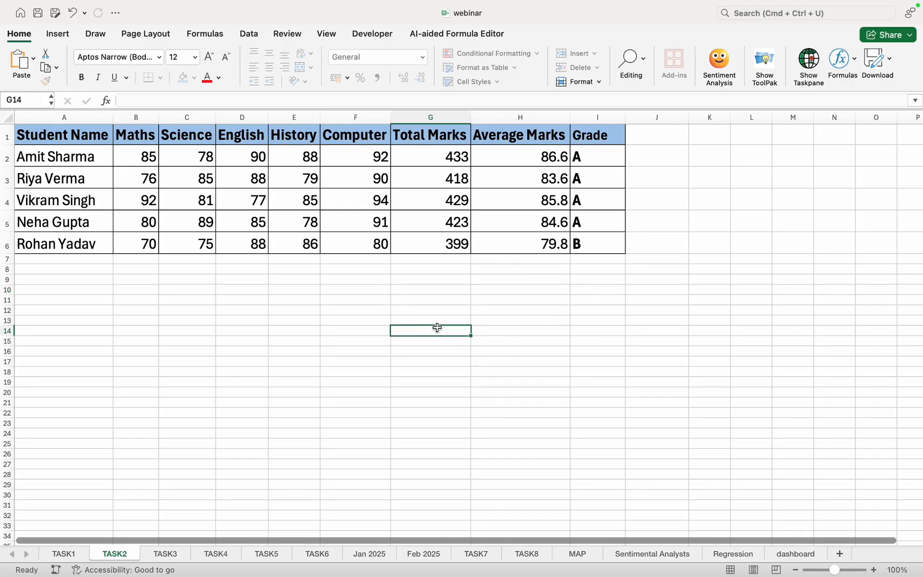
click(423, 270)
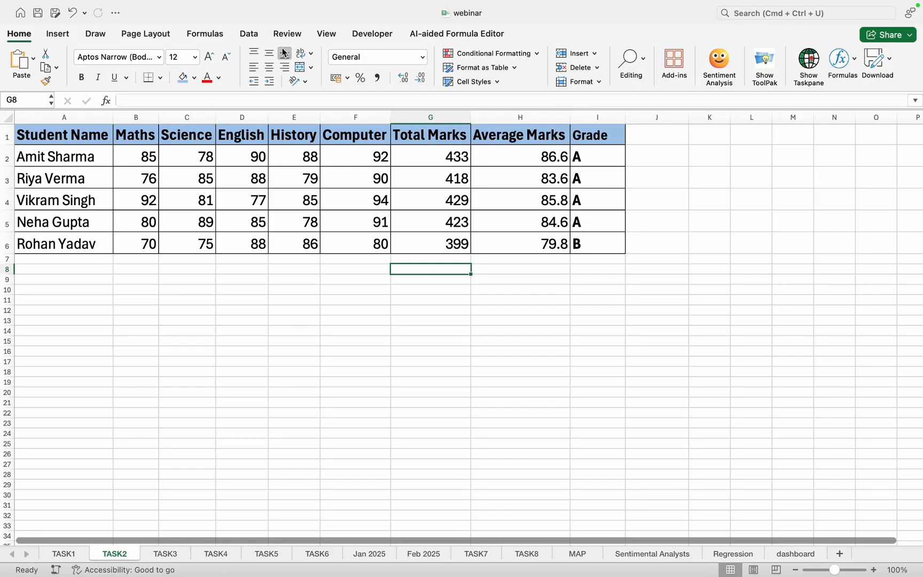
Start a new workbook-scoped defined name and replace its reference with the copied LAMBDA formula
click(217, 36)
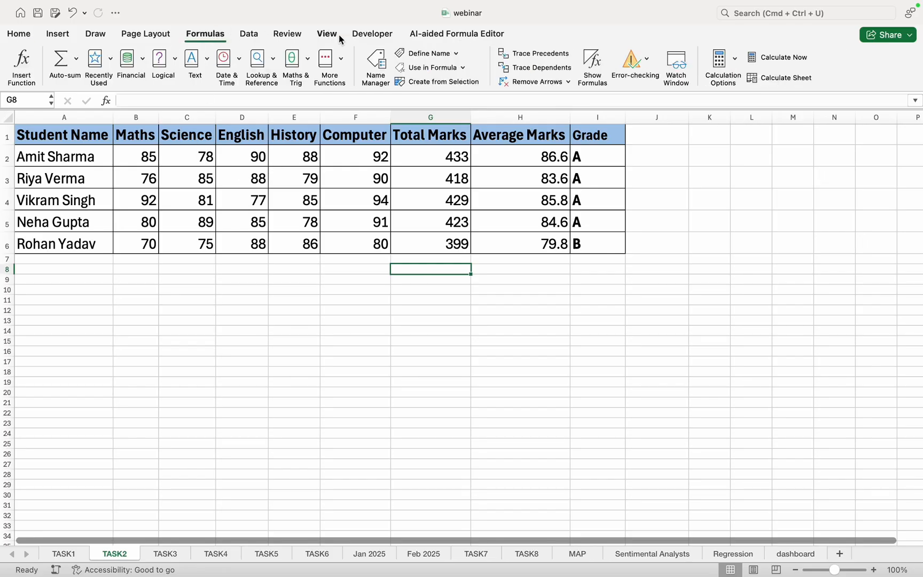
click(368, 61)
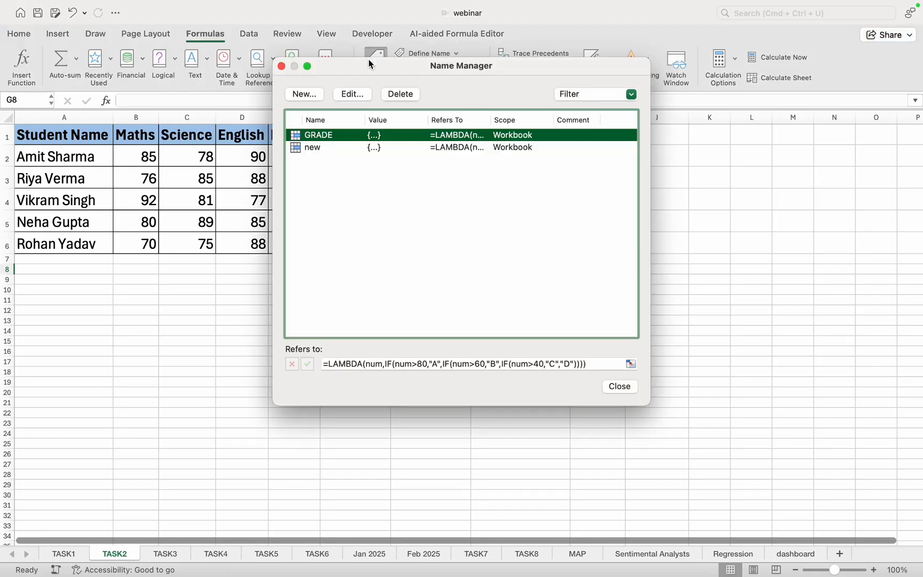
click(303, 95)
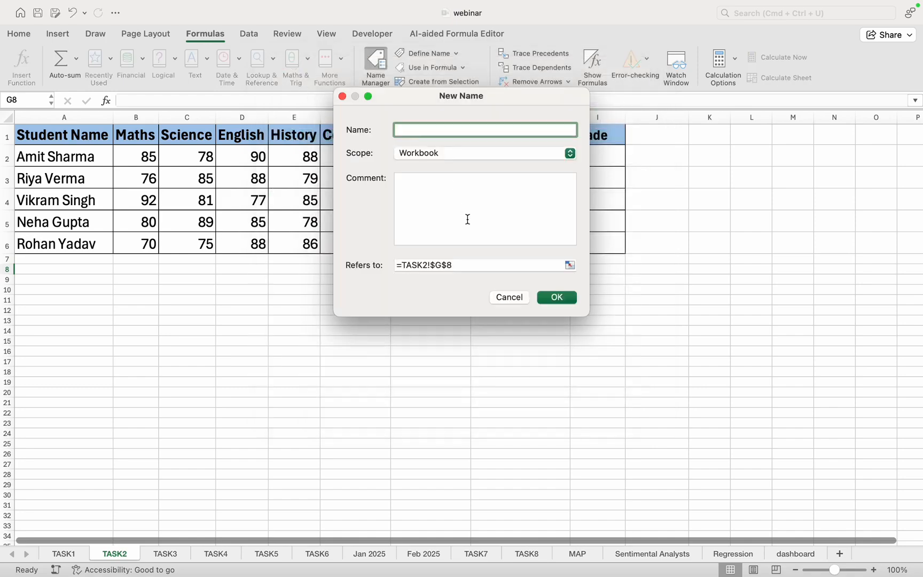
click(461, 265)
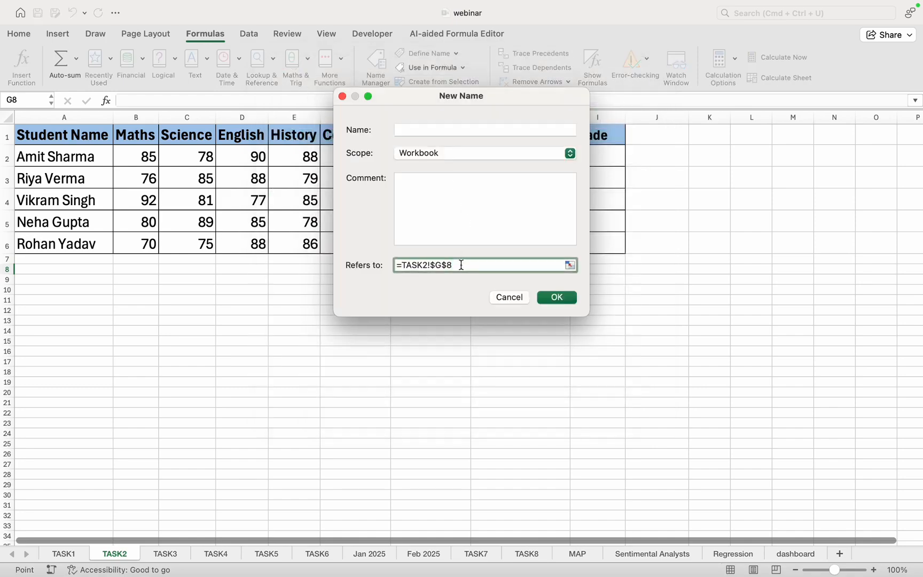
key(super+a)
key(BackSpace)
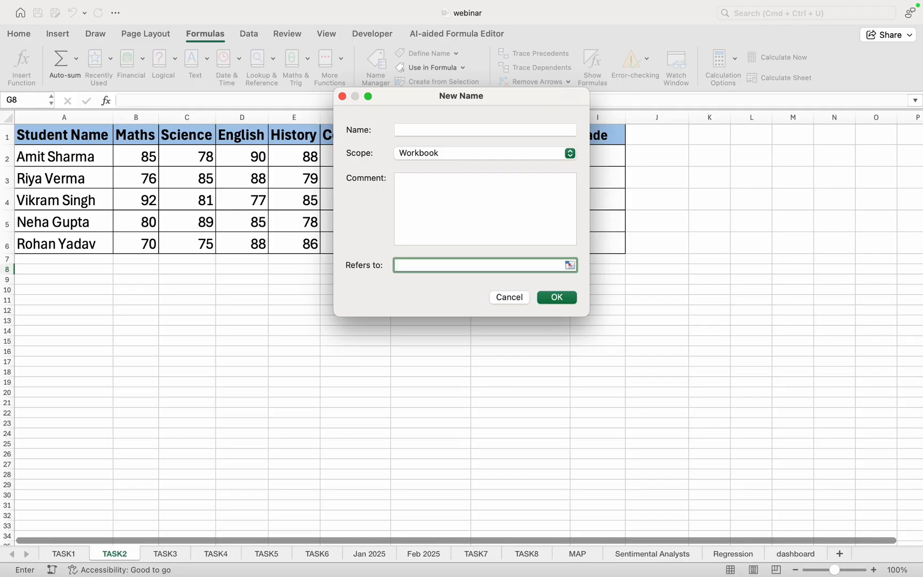
key(super+v)
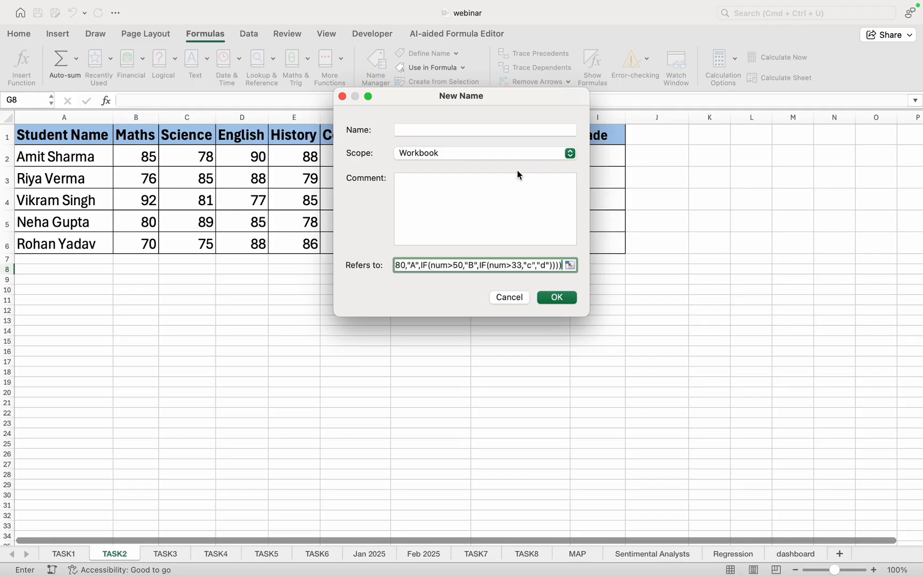
Name the new LAMBDA definition grade2, save it and close the Name Manager
click(438, 132)
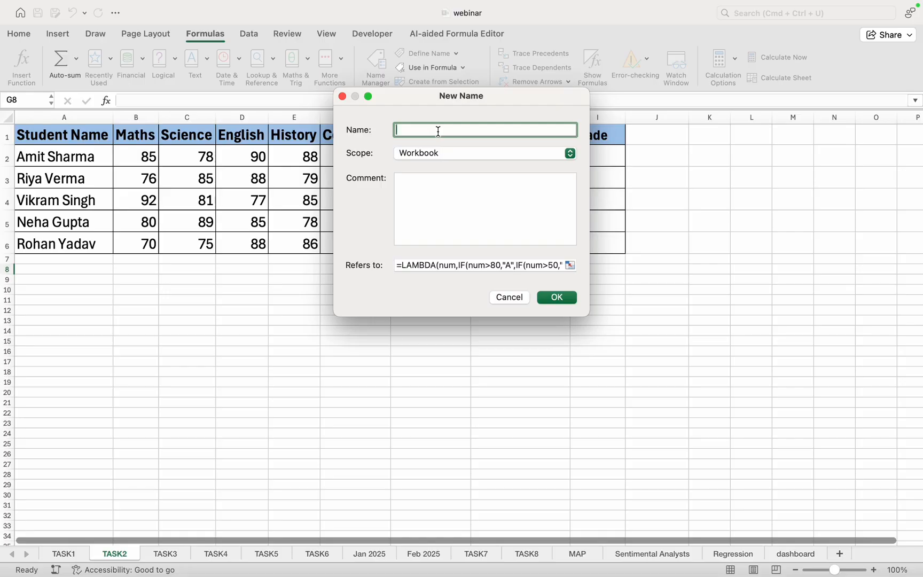
text(grade2)
click(558, 297)
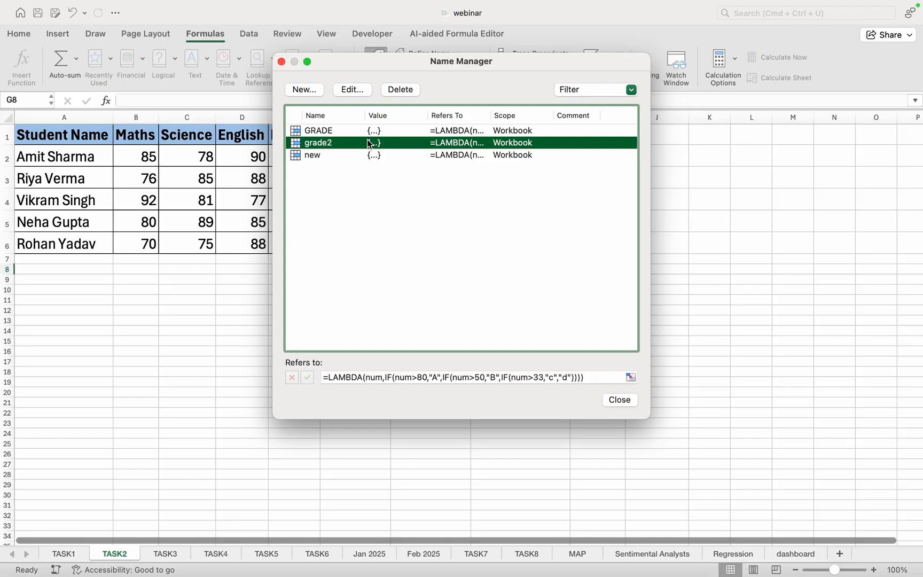
click(619, 399)
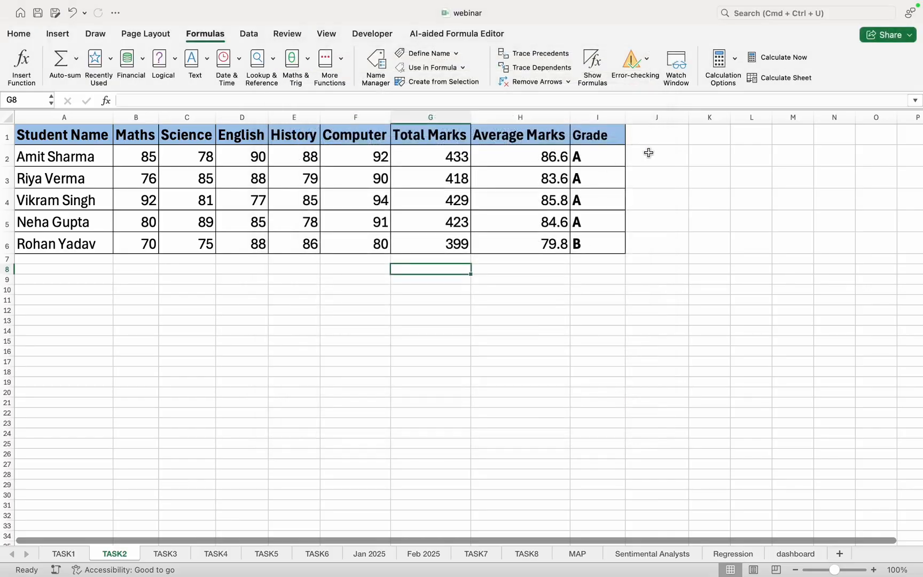
Enter =grade2(H2) in J2 to grade the first student's average marks
click(648, 153)
text(=ga)
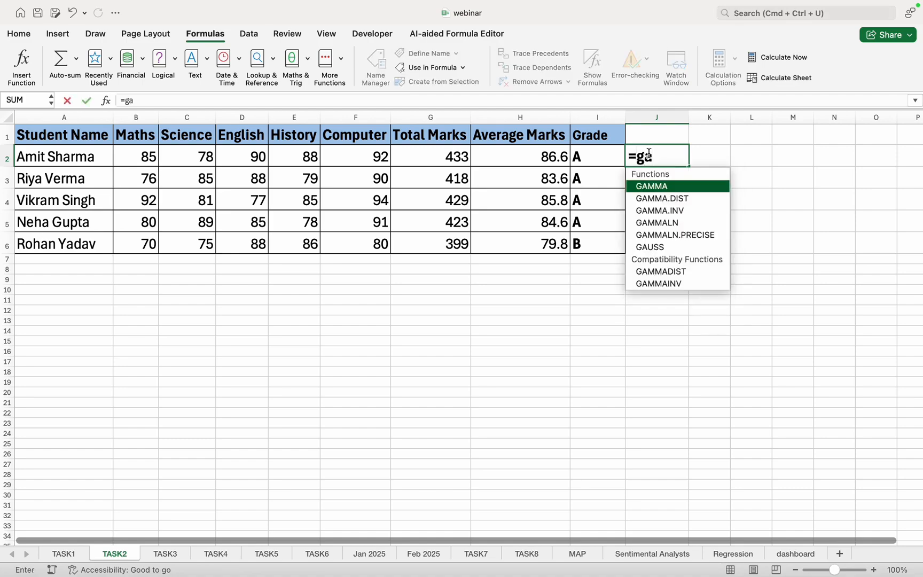
key(BackSpace)
text(ra)
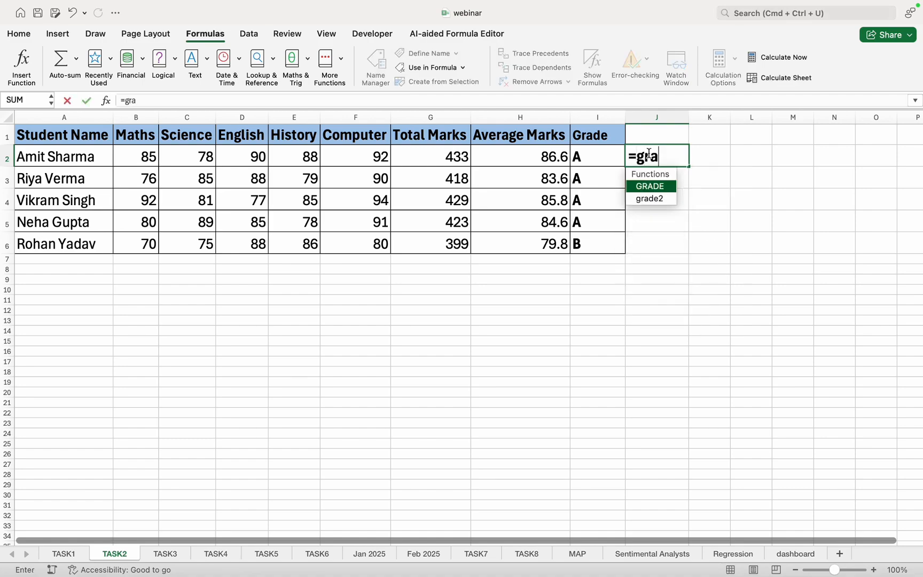
key(Down)
key(Tab)
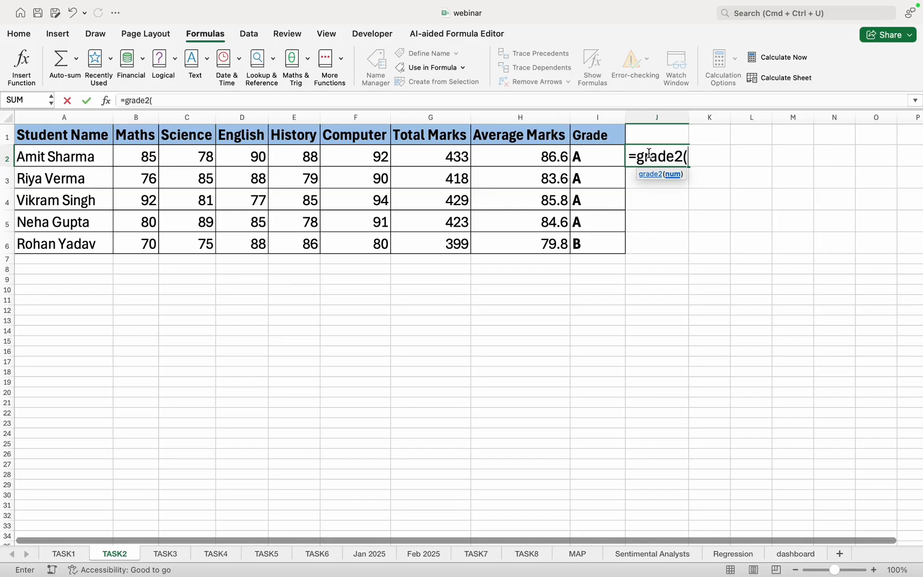
click(545, 157)
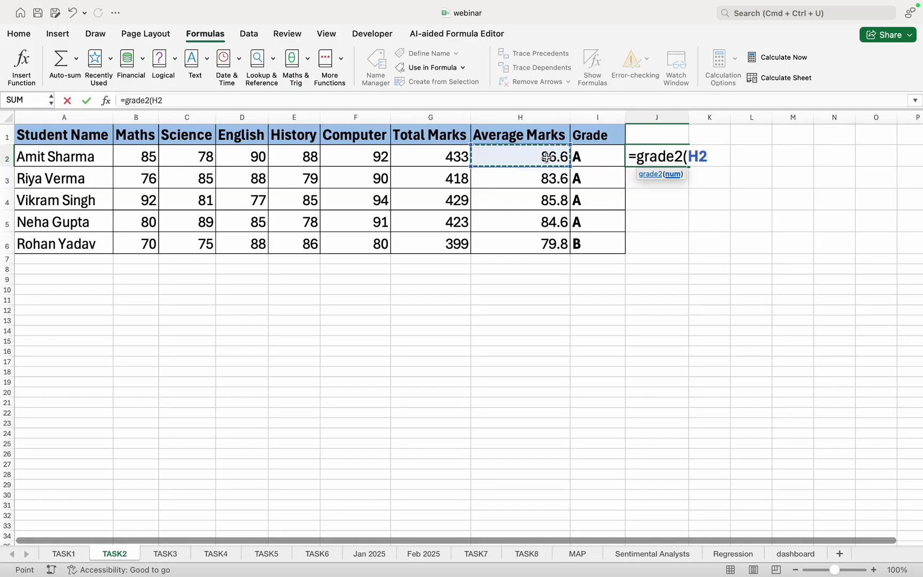
text())
key(Return)
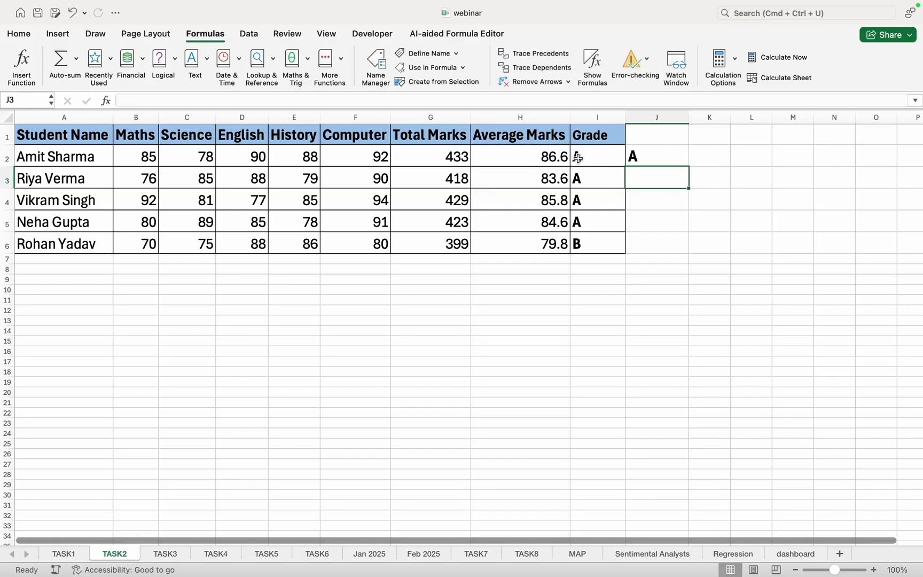
Fill the grade2 formula from J2 down to J6
click(650, 160)
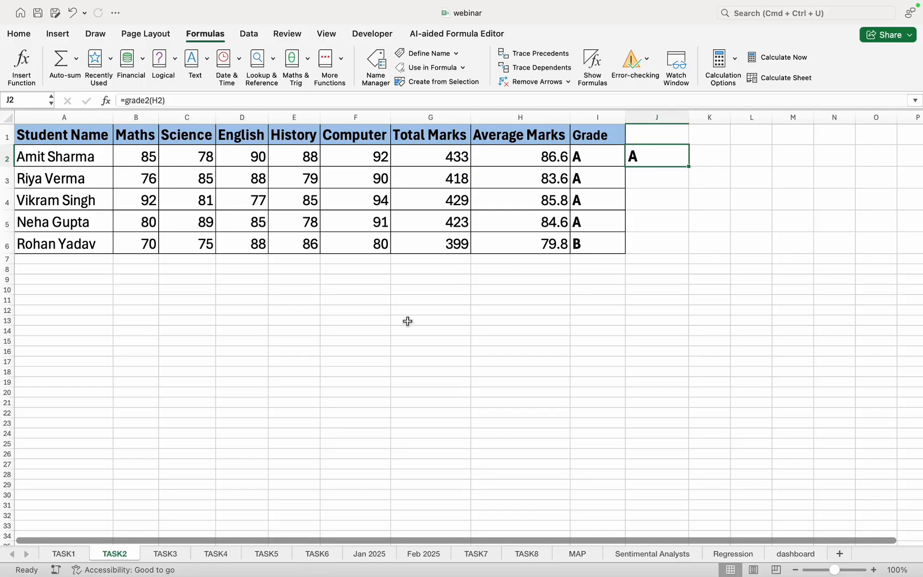
click(389, 289)
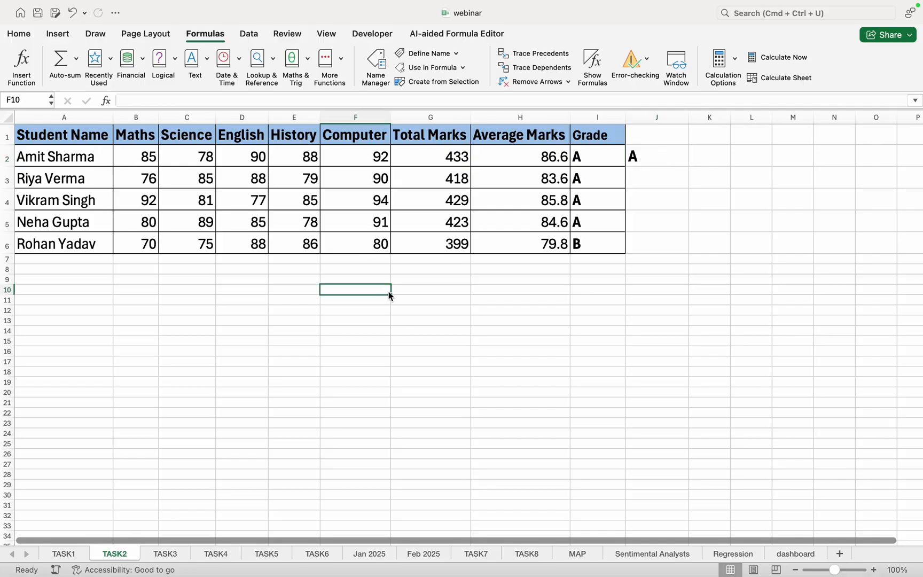
click(418, 290)
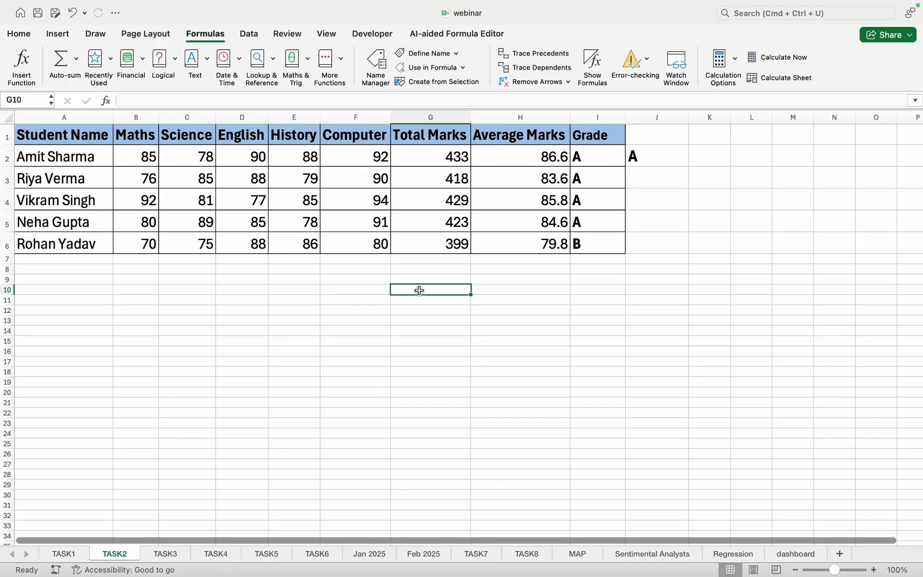
click(658, 156)
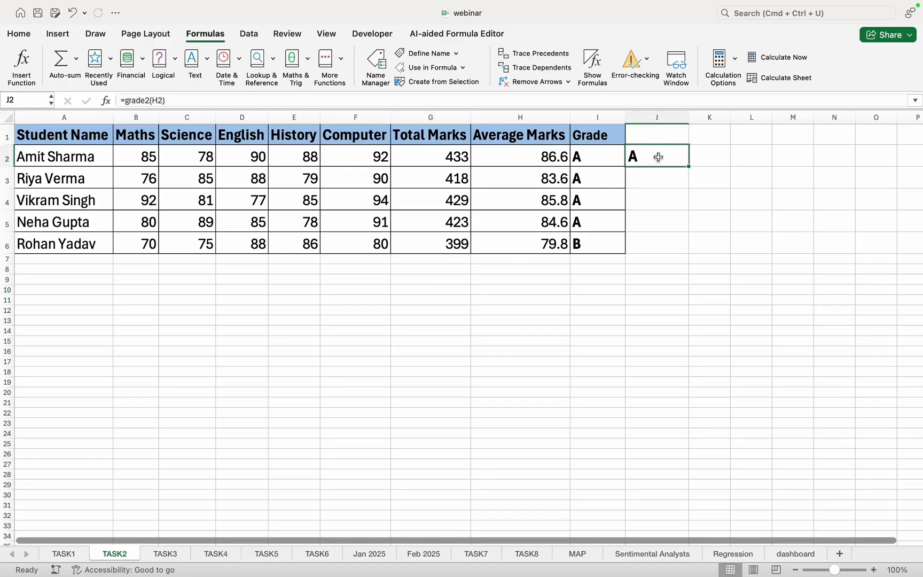
drag(689, 167, 685, 247)
click(540, 300)
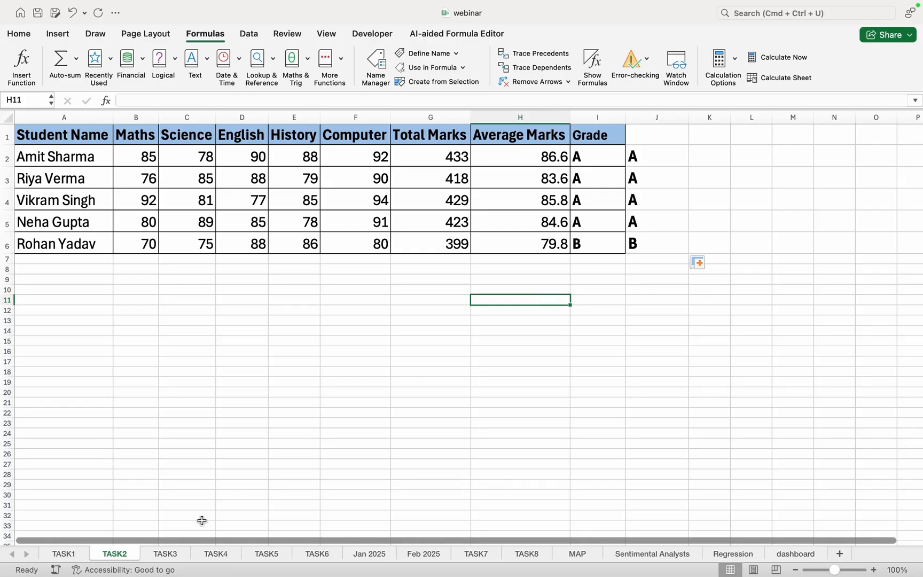
Switch to the TASK3 worksheet with the iPhone 14 product lookup exercise
click(174, 553)
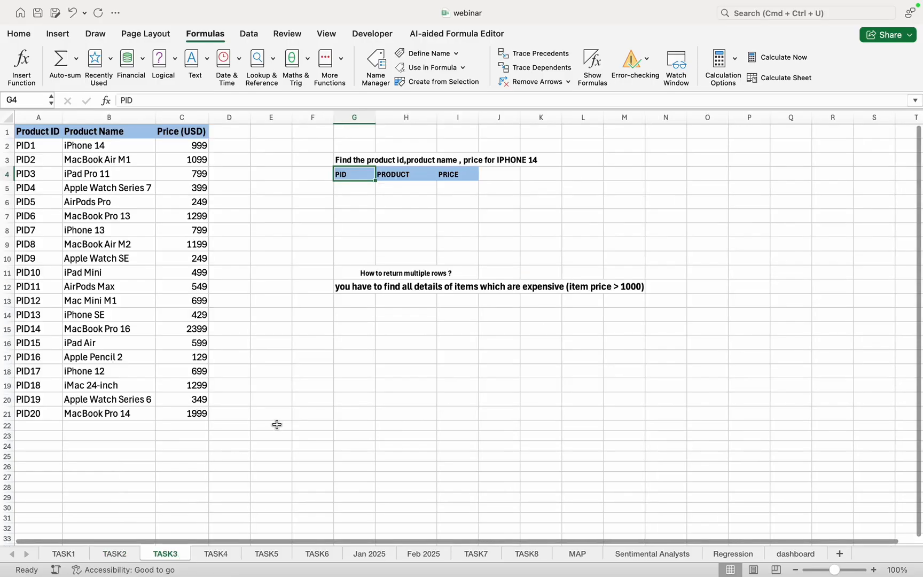
click(295, 413)
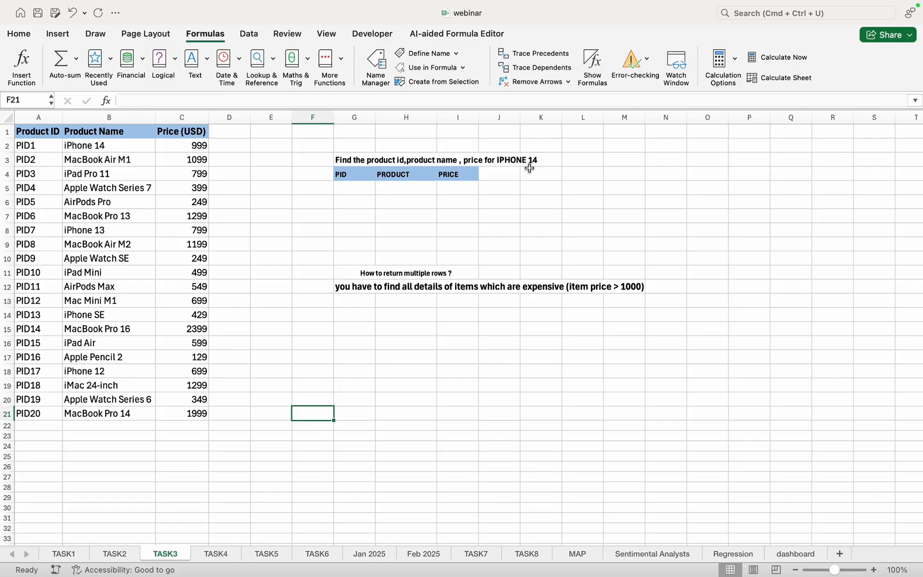
click(363, 195)
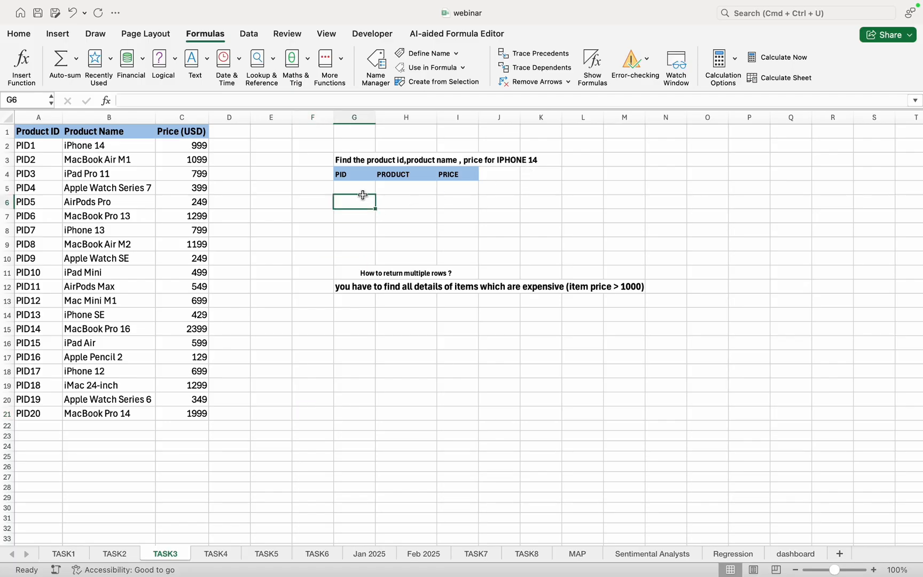
Enter the product ID PID1 in G5 under the PID heading
click(362, 188)
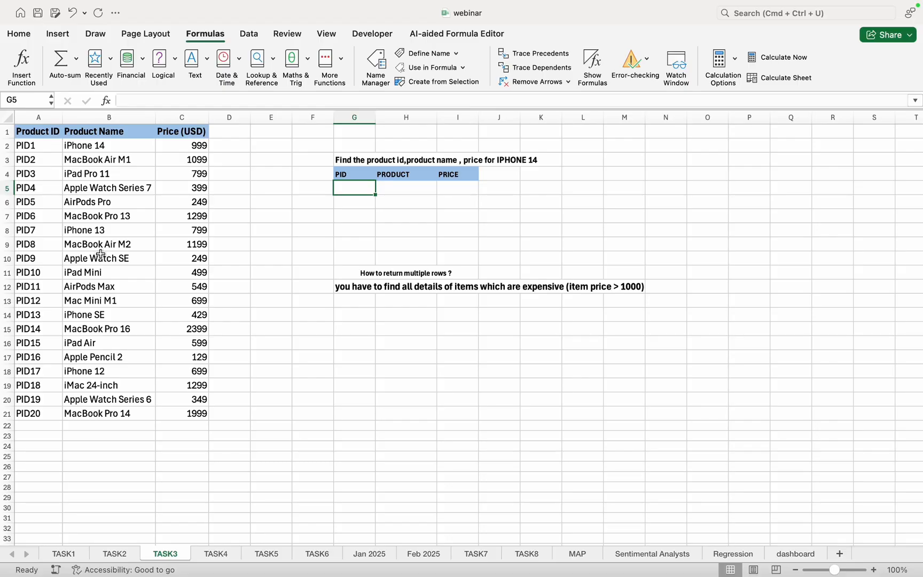
text(p)
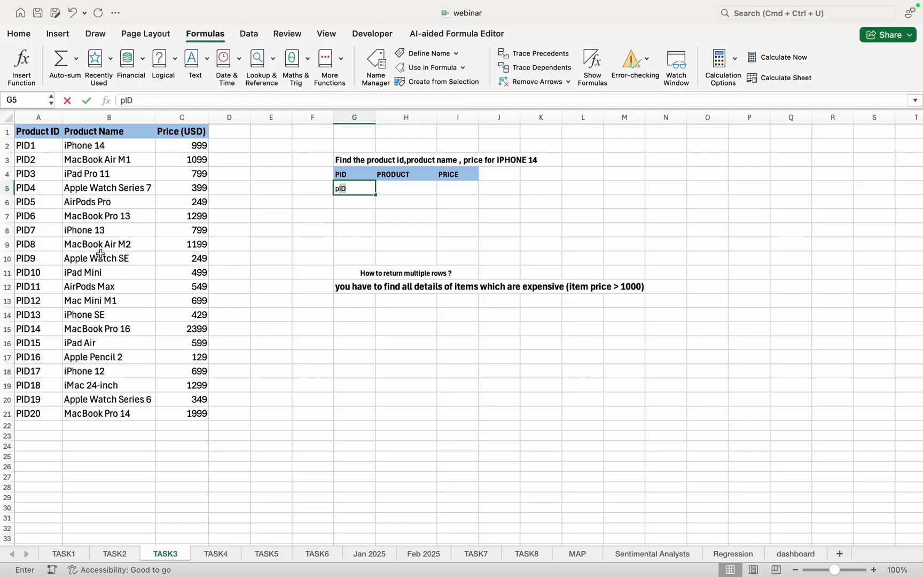
key(BackSpace)
key(BackSpace)
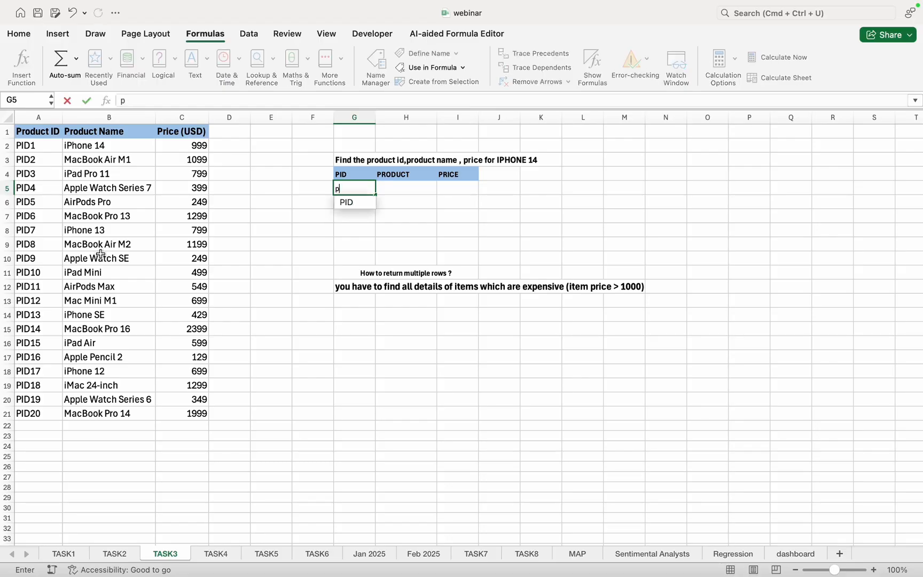
text(PID)
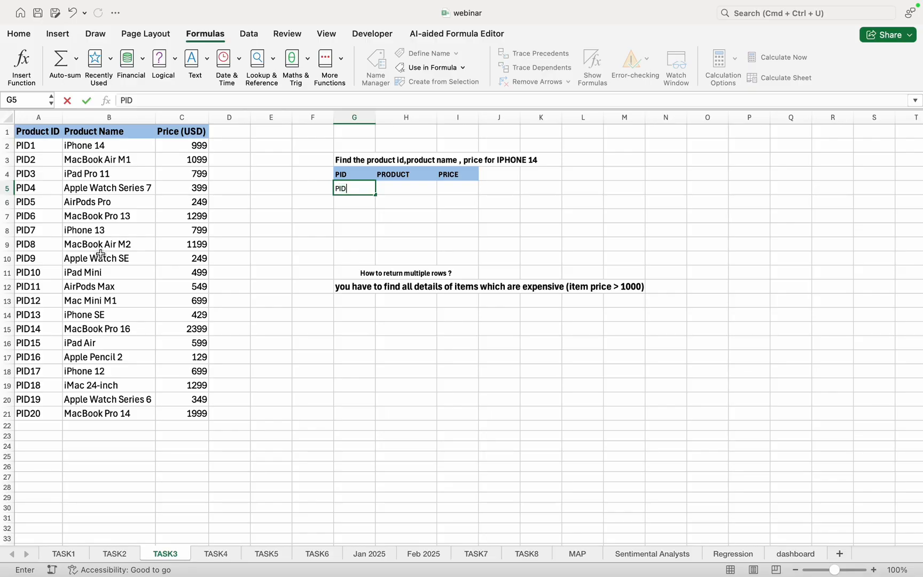
text(1)
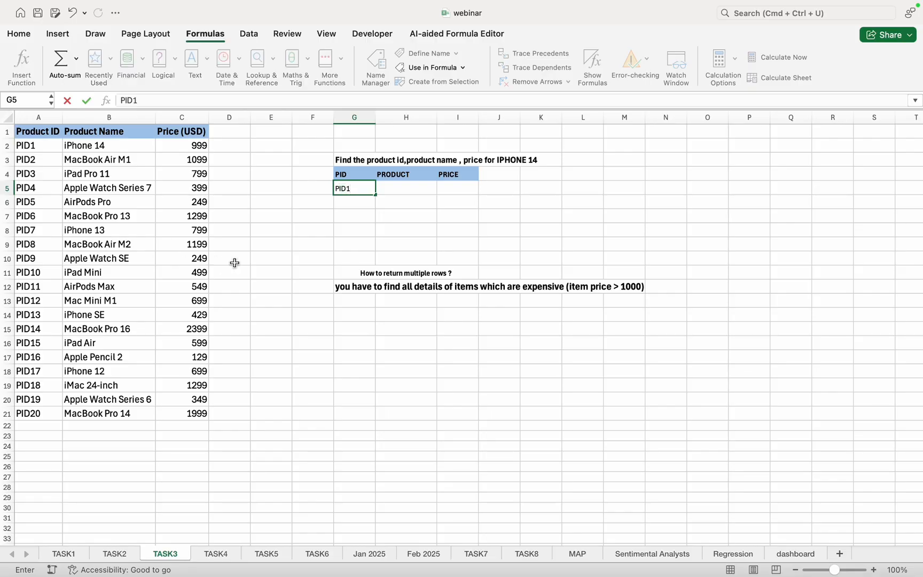
Build a VLOOKUP in H5 that looks up G5 in A2:C21 and returns column 2
click(401, 188)
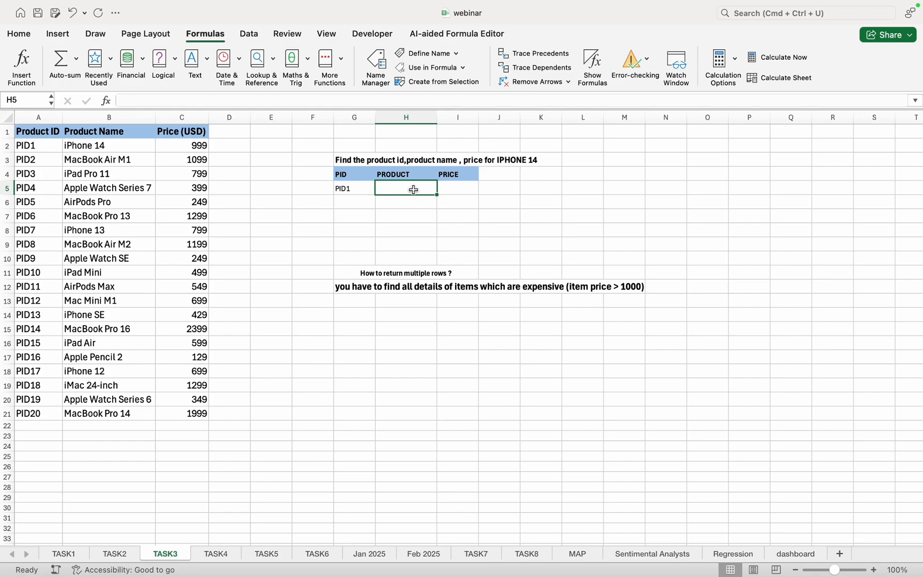
text(=vl)
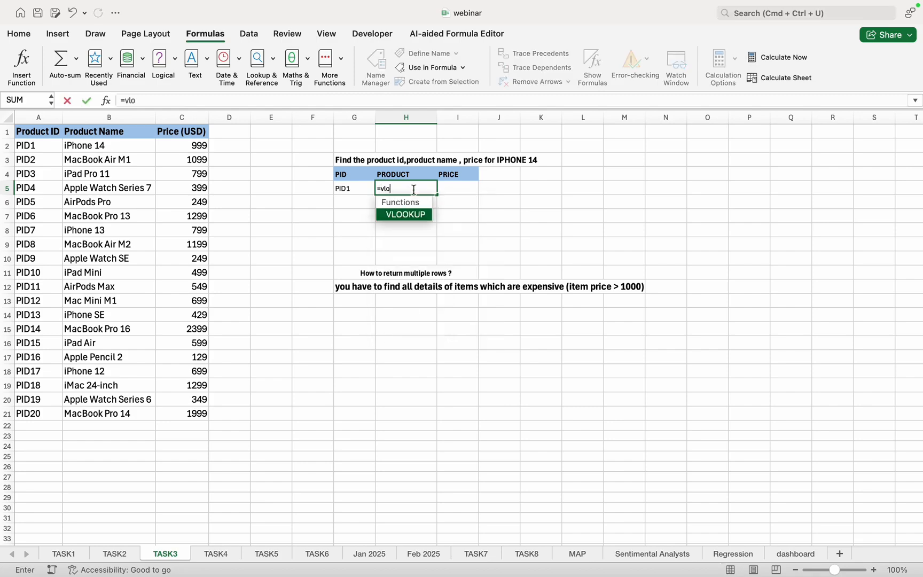
text(o)
key(Tab)
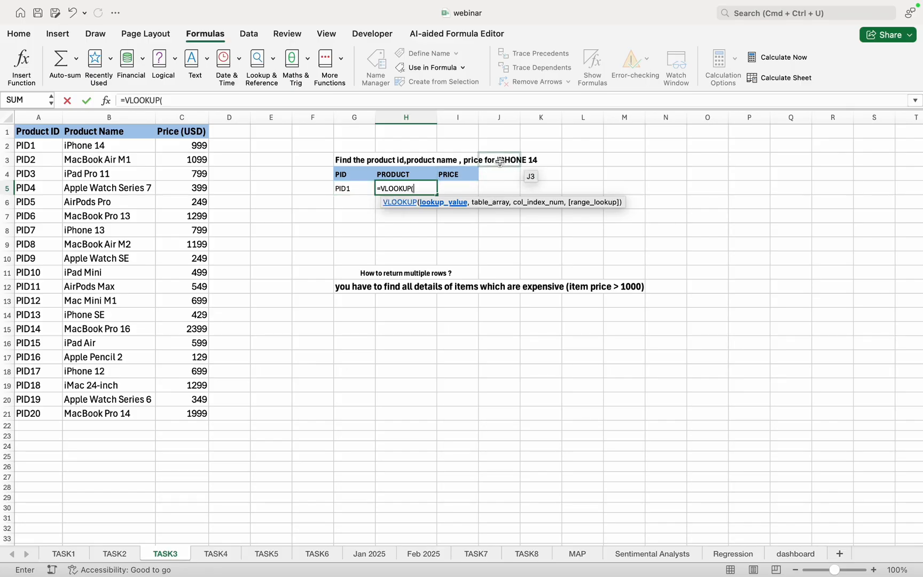
click(356, 191)
text(,)
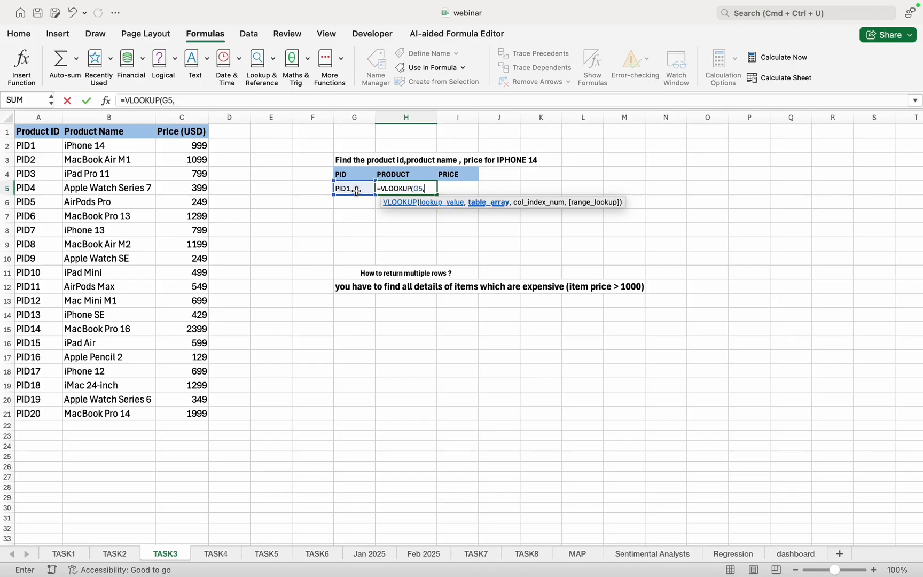
drag(30, 144, 177, 409)
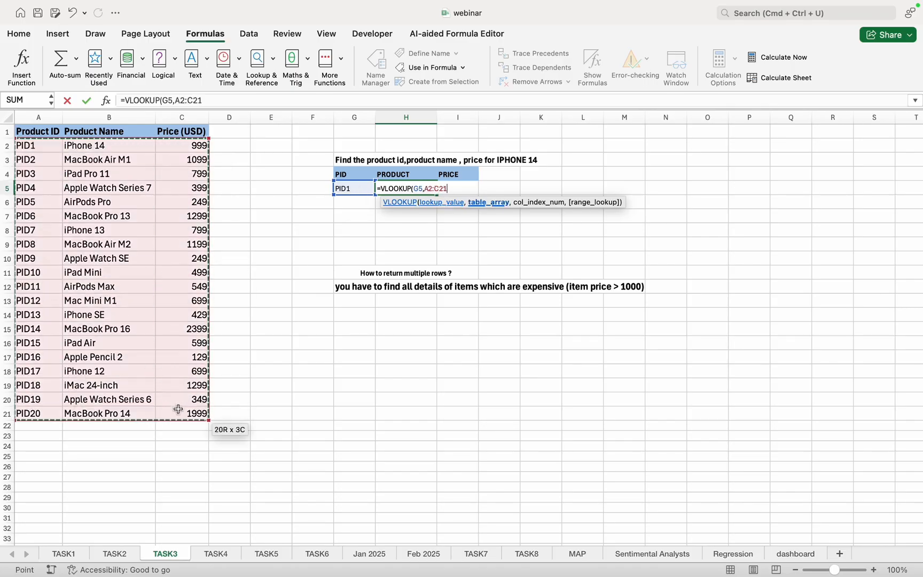
text(,)
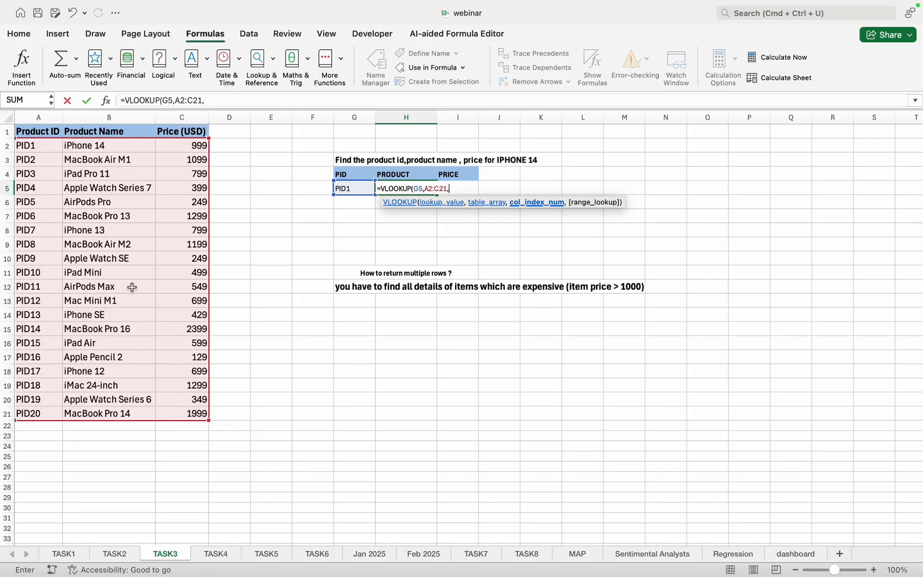
text(2,)
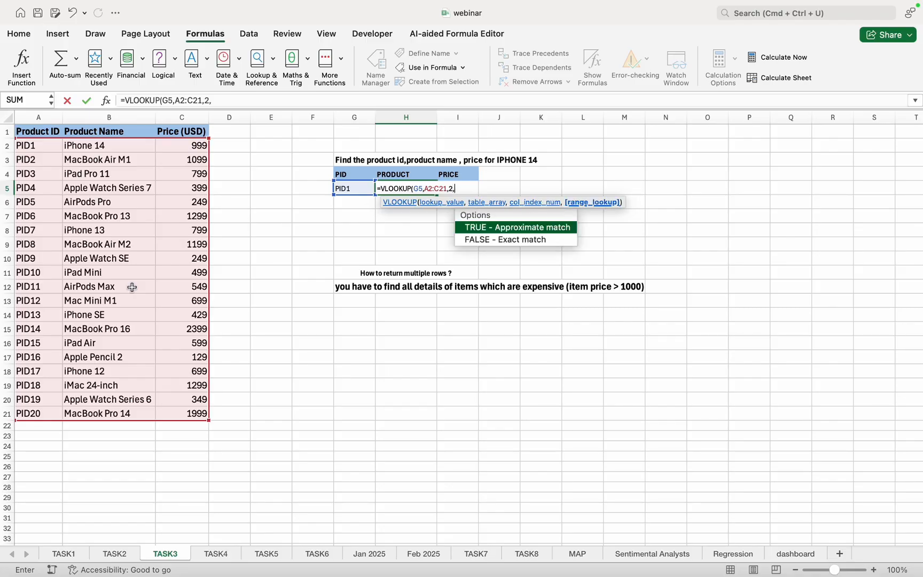
Complete the H5 VLOOKUP with 0 as the range lookup for an exact match
double_click(501, 228)
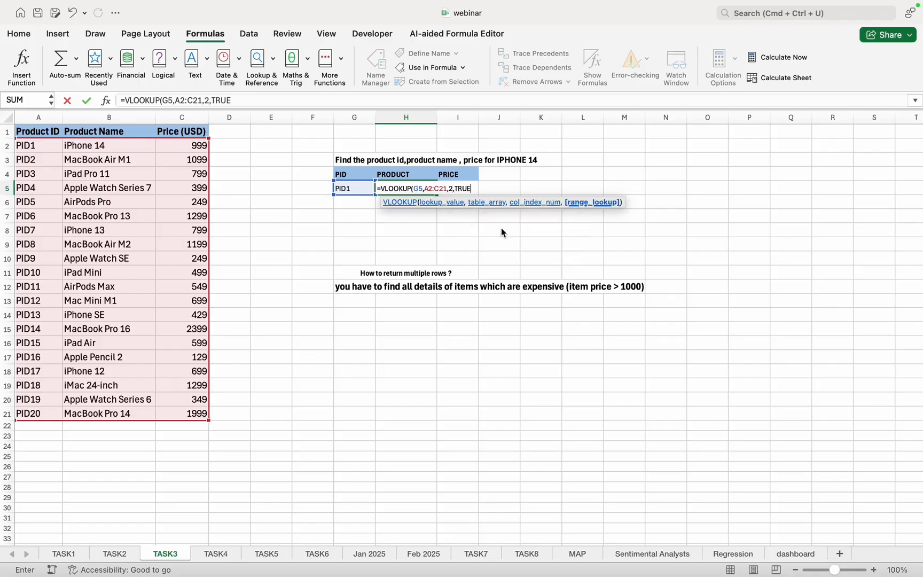
key(BackSpace)
key(BackSpace)
key(BackSpace)
key(BackSpace)
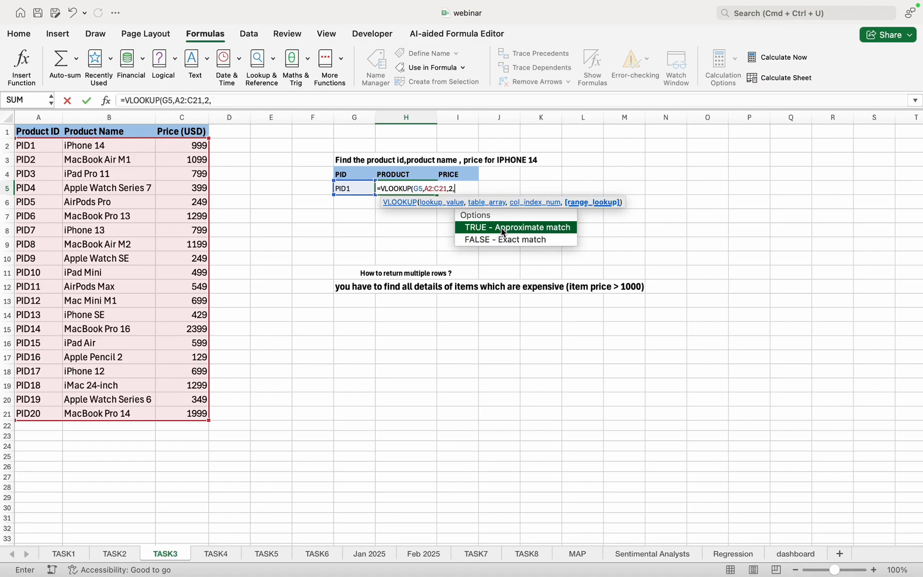
text(0))
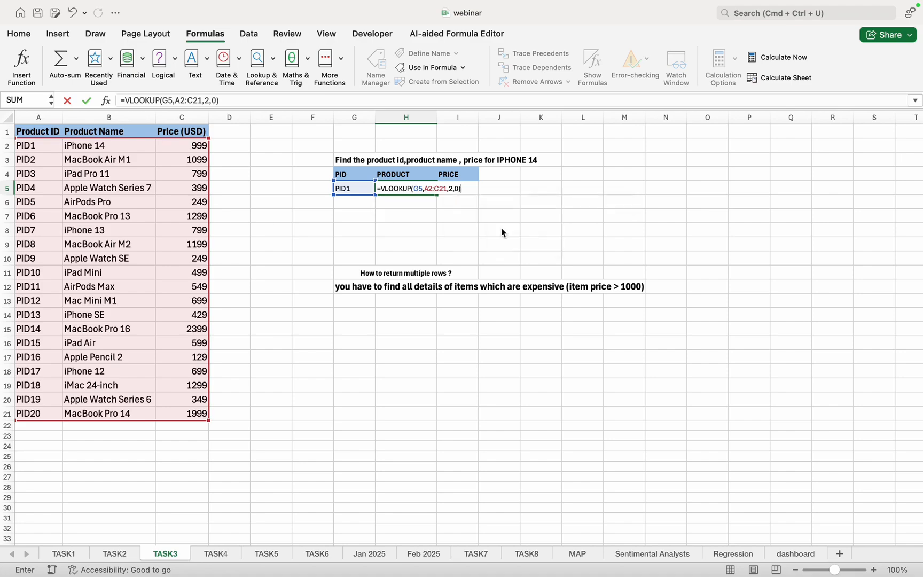
key(Return)
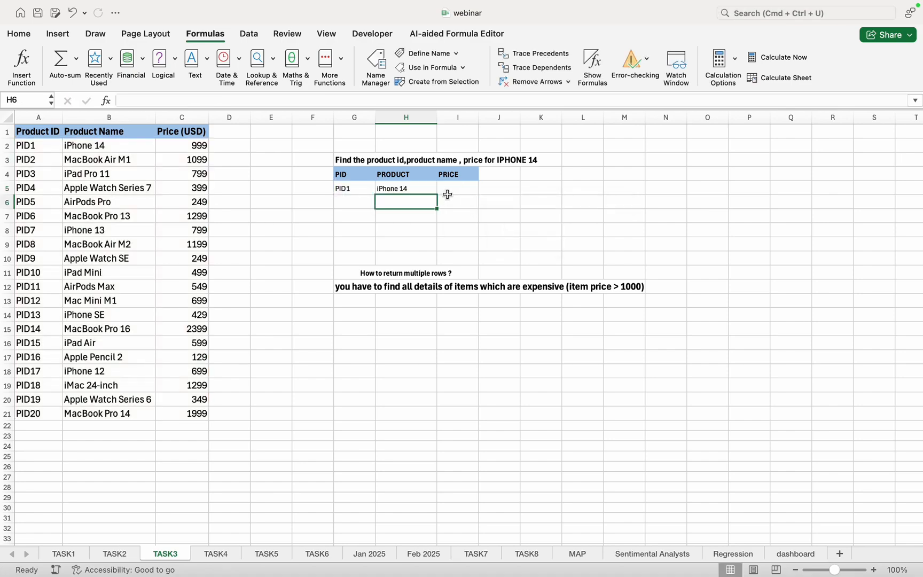
Increase the font size of the product name in H5 to 12
click(421, 192)
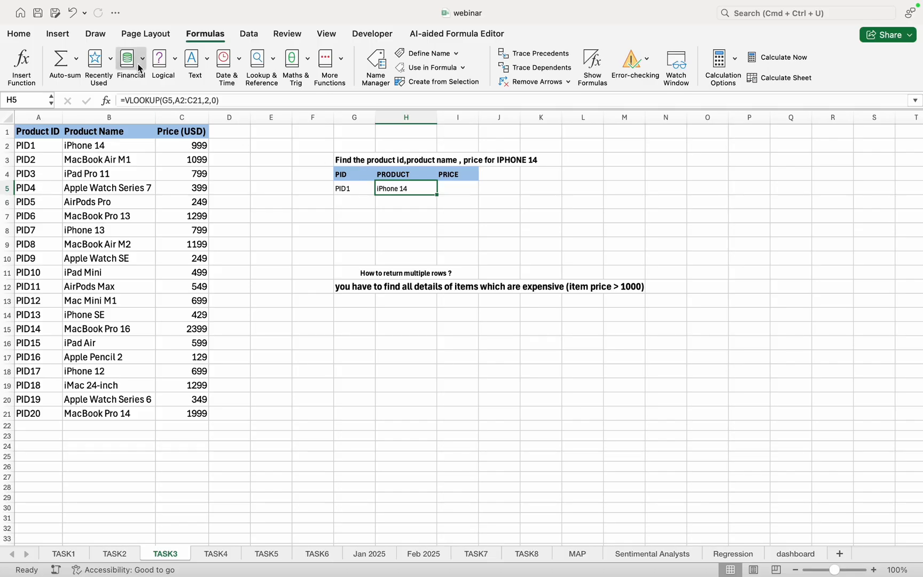
click(19, 34)
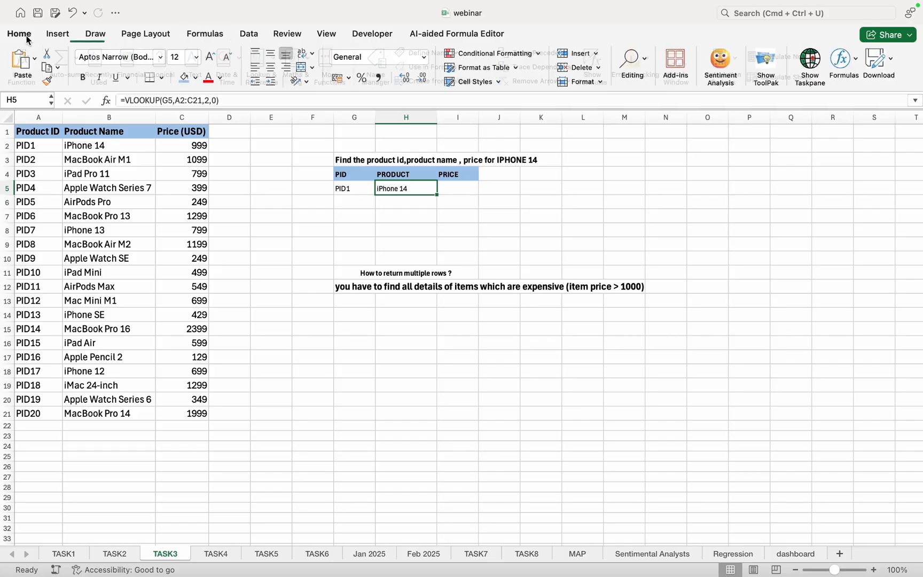
click(209, 56)
click(209, 56)
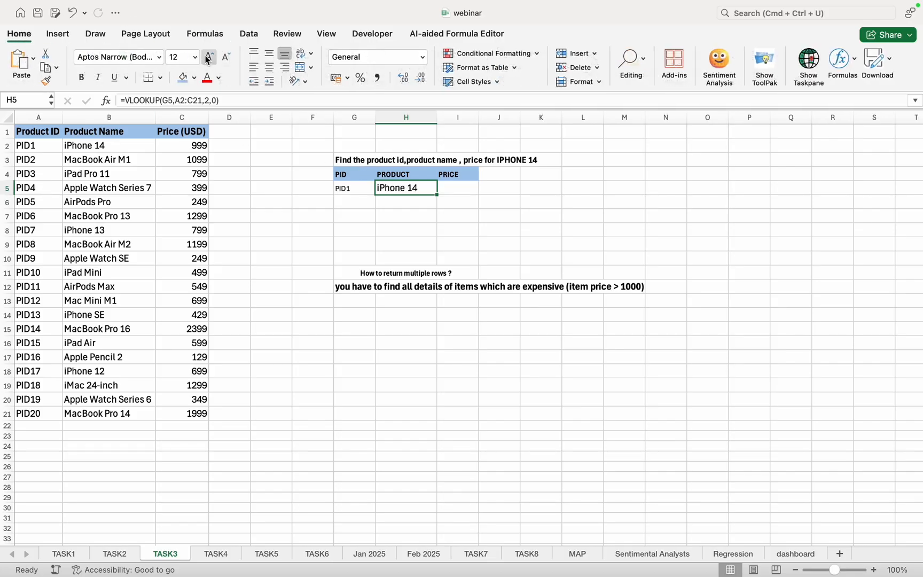
click(390, 207)
click(420, 189)
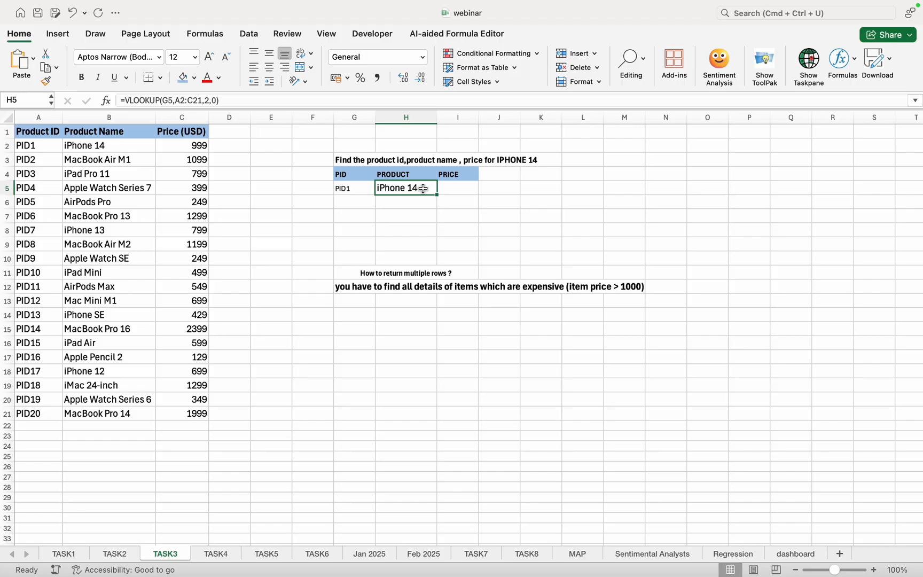
Clear the product ID and the VLOOKUP formula from G5:H5
click(458, 185)
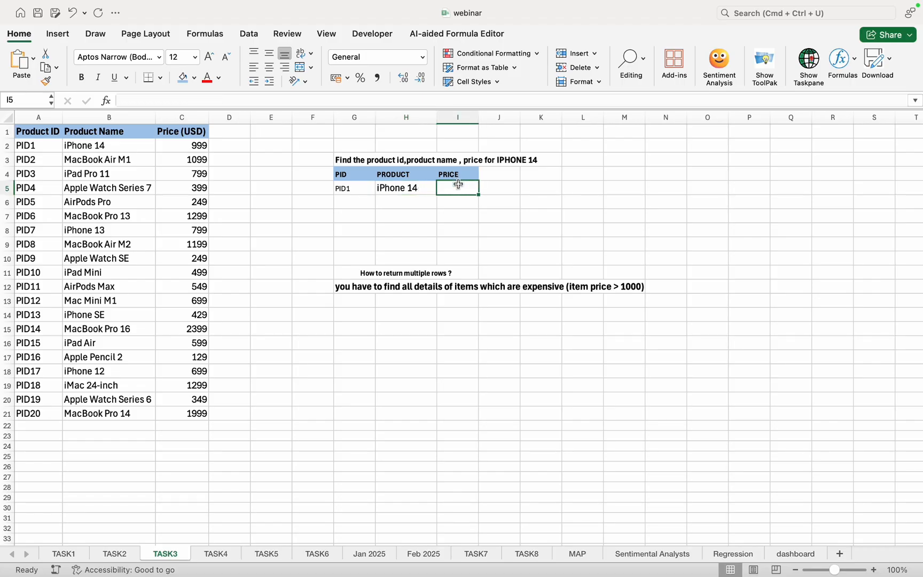
click(352, 186)
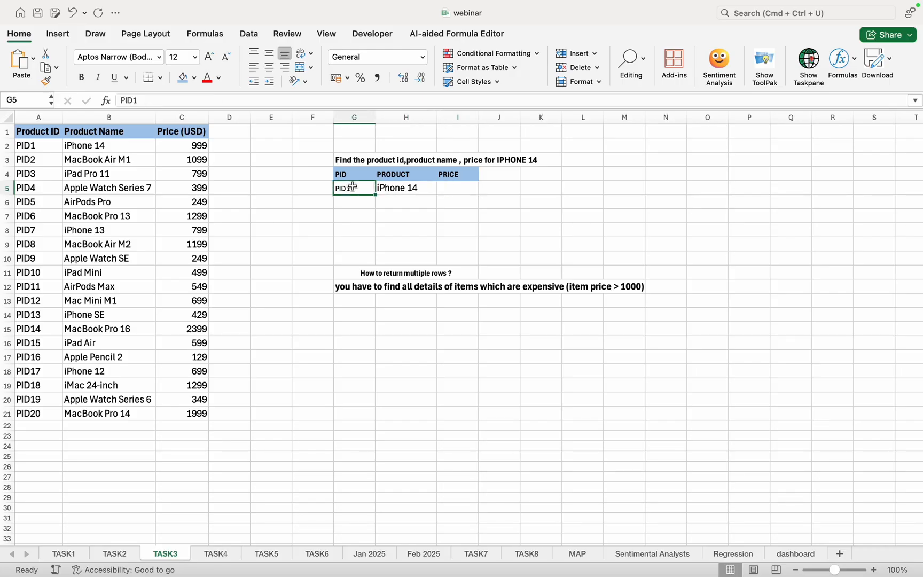
drag(353, 190, 406, 188)
key(Delete)
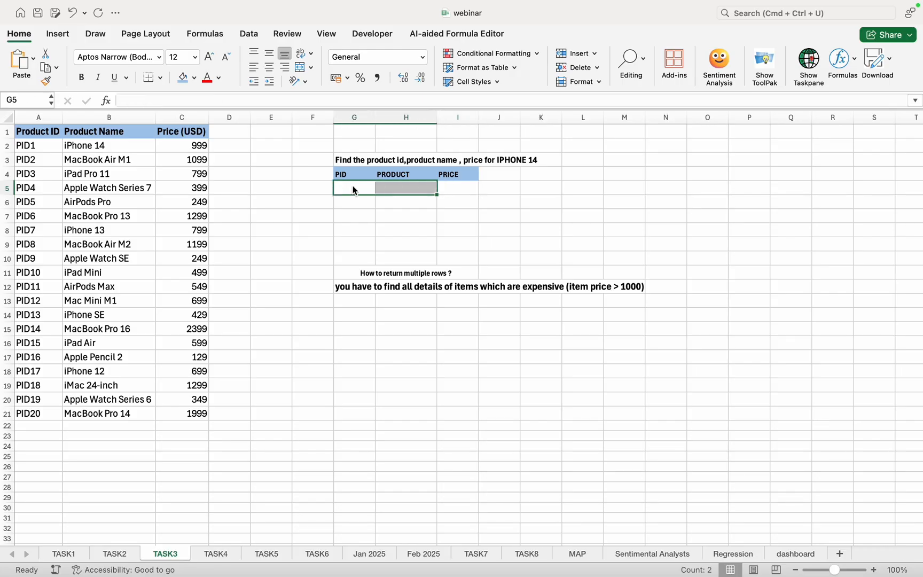
click(354, 227)
Enter =XLOOKUP(B2,B2:B21,A2:C21) in G5 to return the iPhone 14's ID, name and price
click(357, 189)
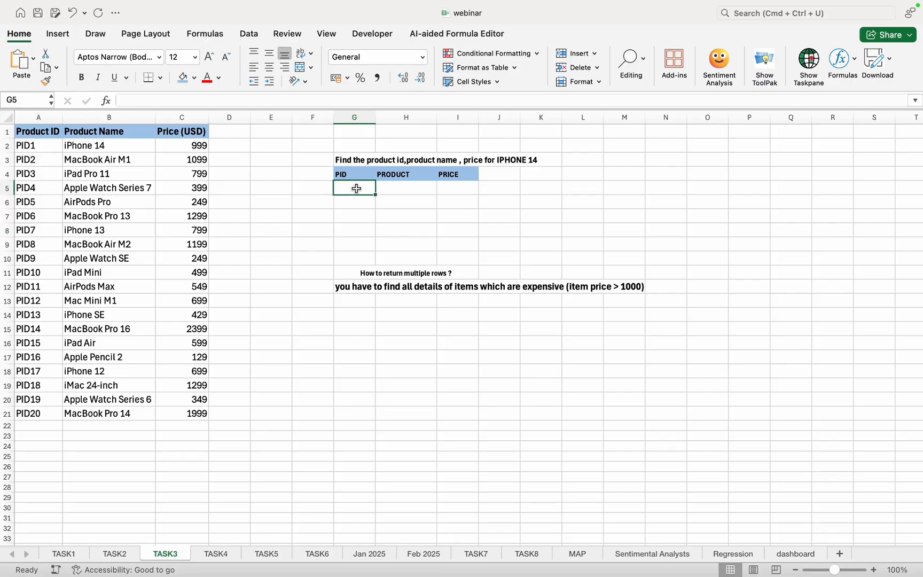
text(=)
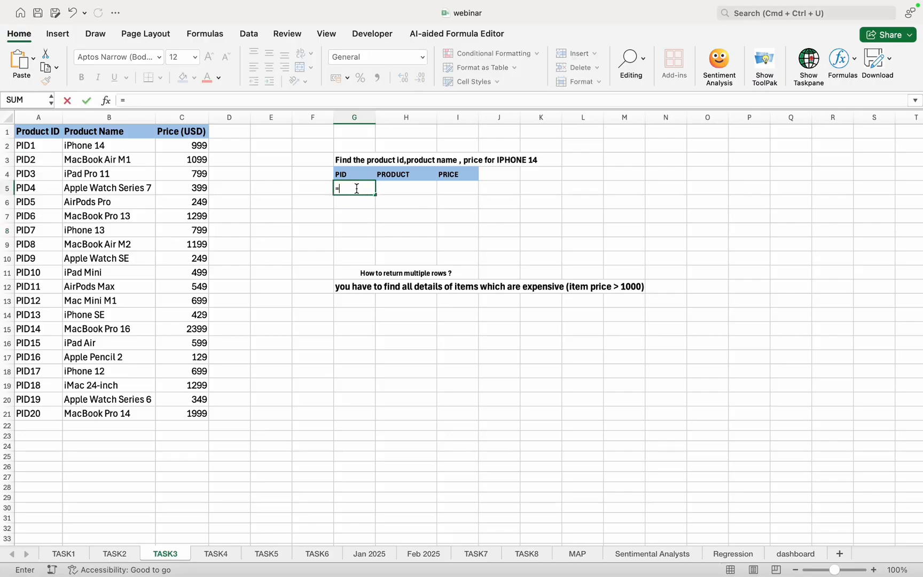
text(xl)
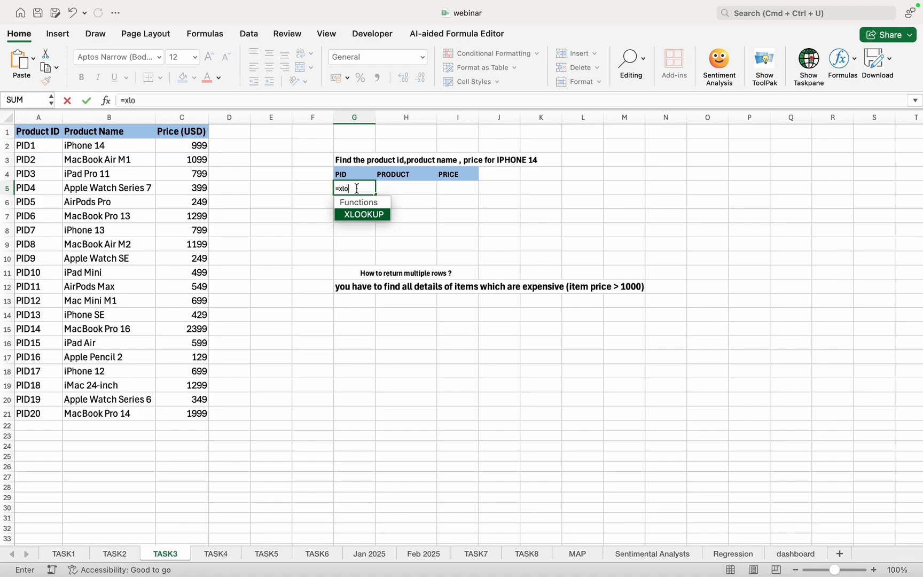
text(o)
key(Tab)
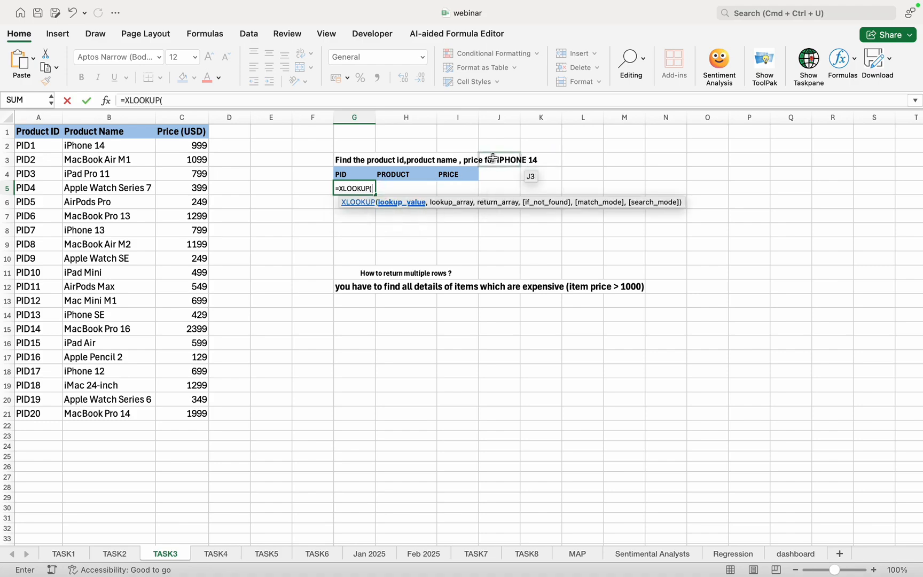
click(129, 143)
text(,)
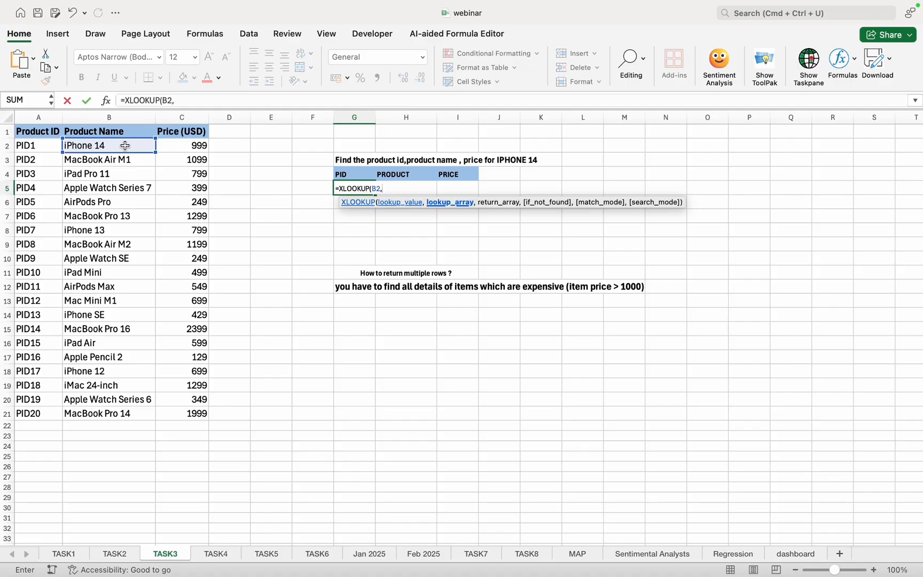
drag(125, 145, 127, 418)
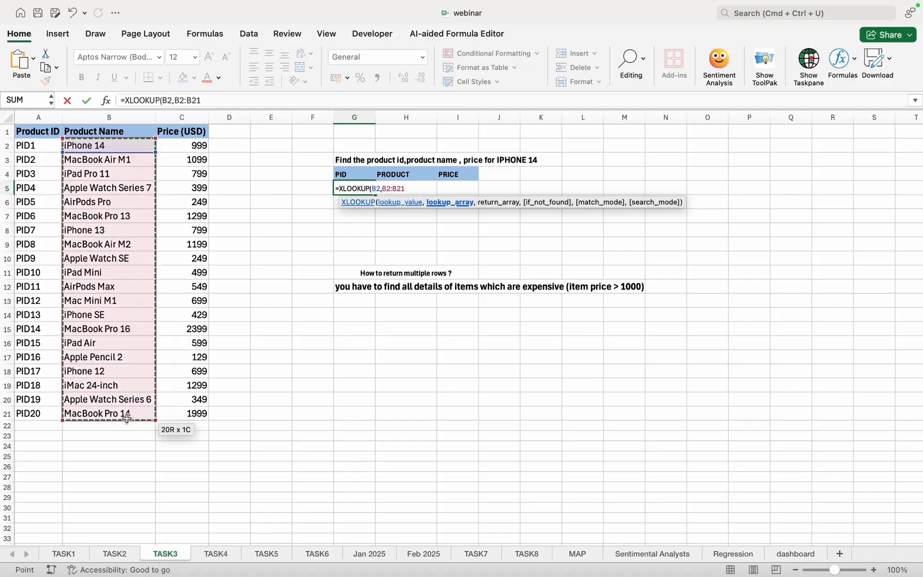
text(,)
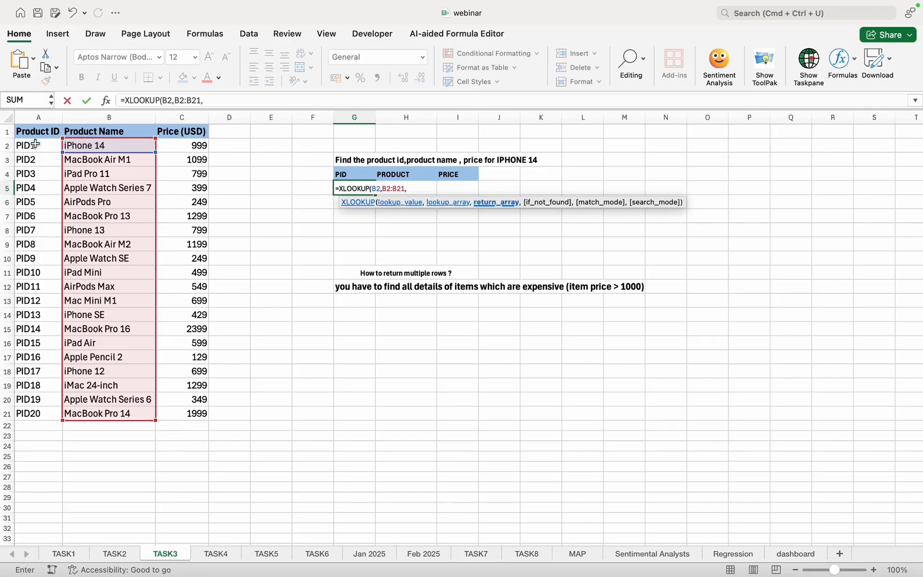
drag(34, 143, 184, 412)
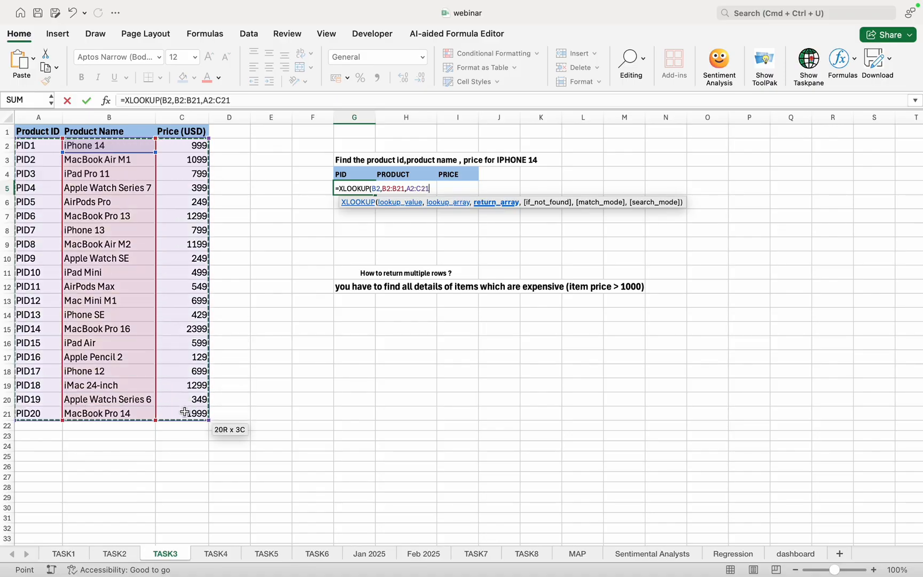
text())
key(Return)
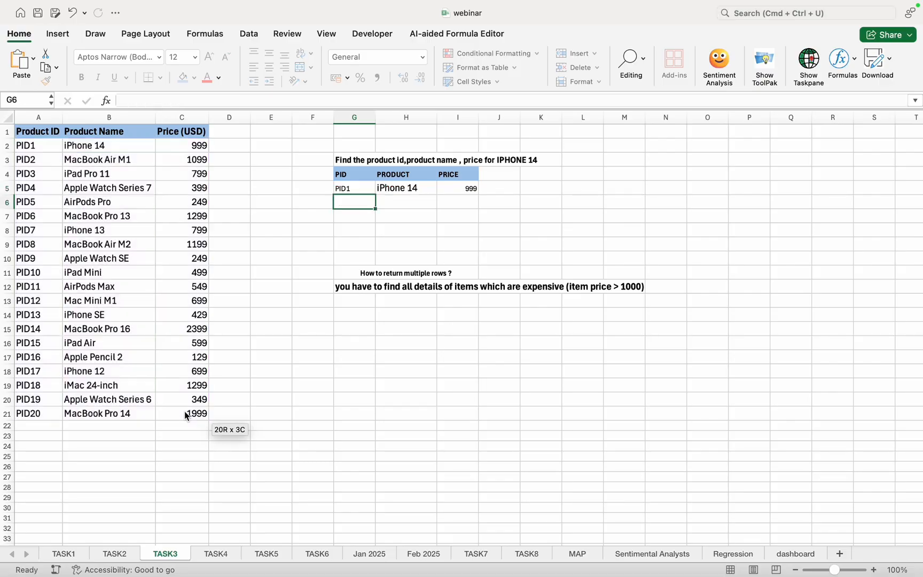
Examine the formula behind each of the PID, PRODUCT and PRICE cells in row 5
click(346, 192)
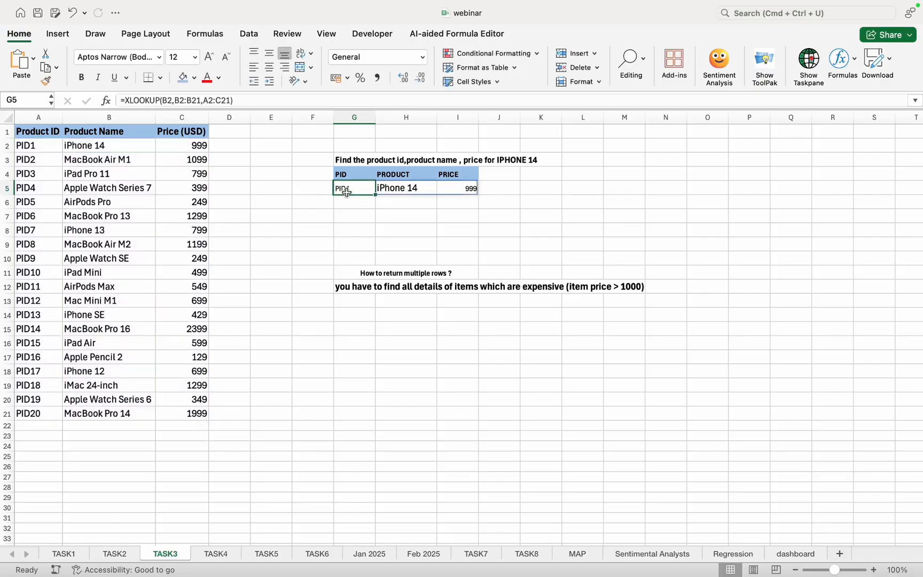
click(388, 187)
click(453, 187)
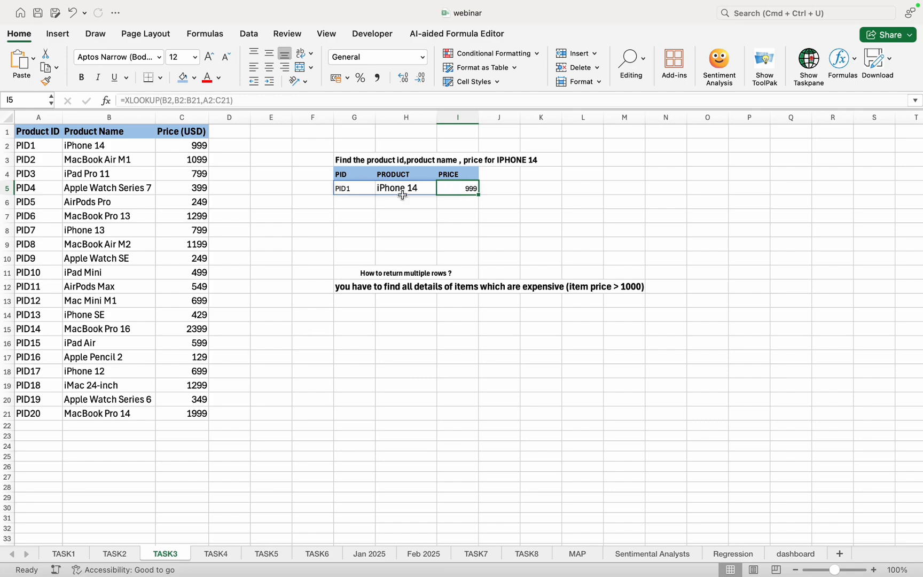
click(349, 199)
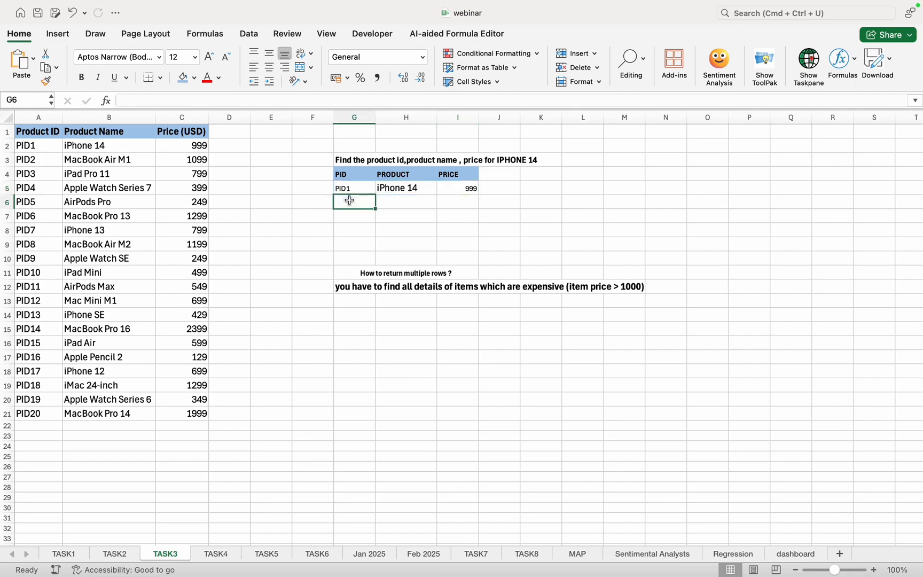
Switch to Keynote and play the EXCEL WITH AI presentation from the XLOOKUP VS VLOOKUP VS HLOOKUP VS INDEX MATCH slide
click(365, 187)
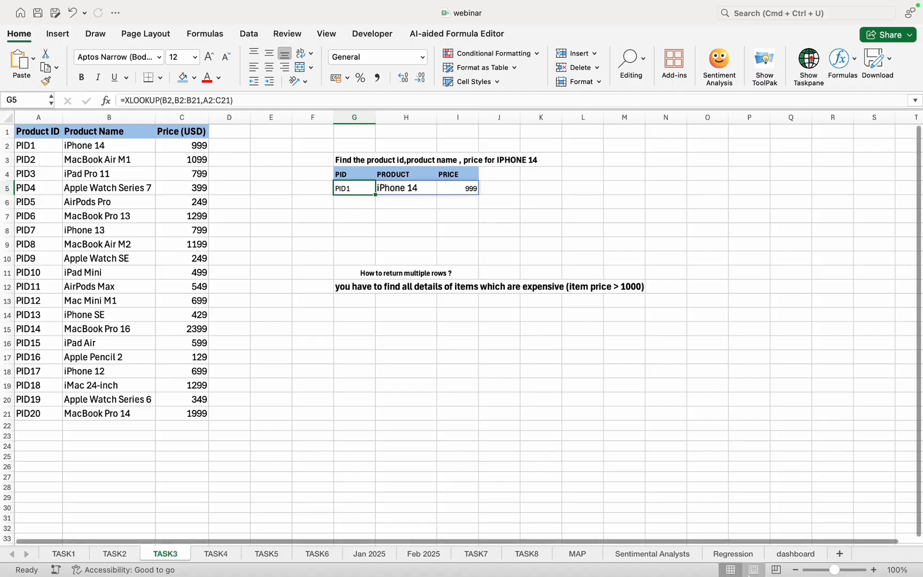
mouse_move(670, 555)
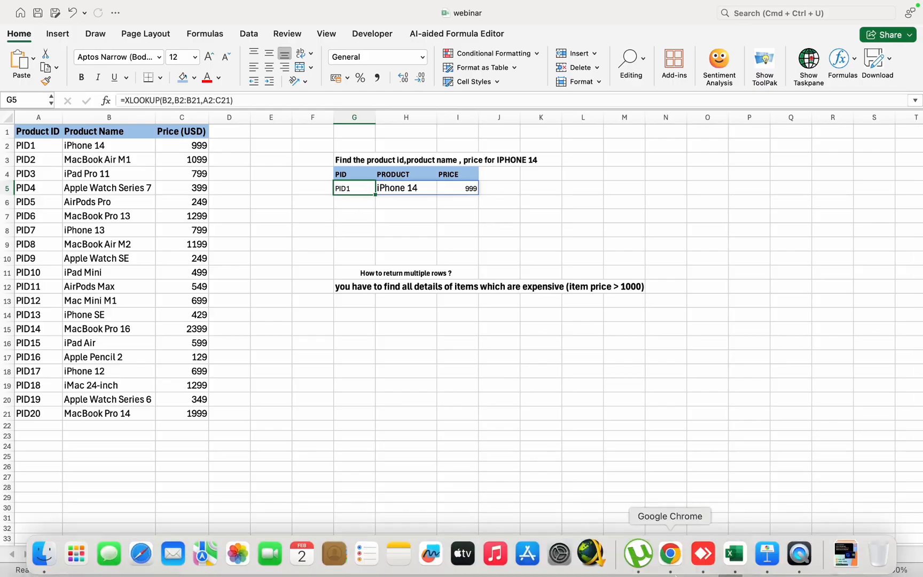
click(767, 555)
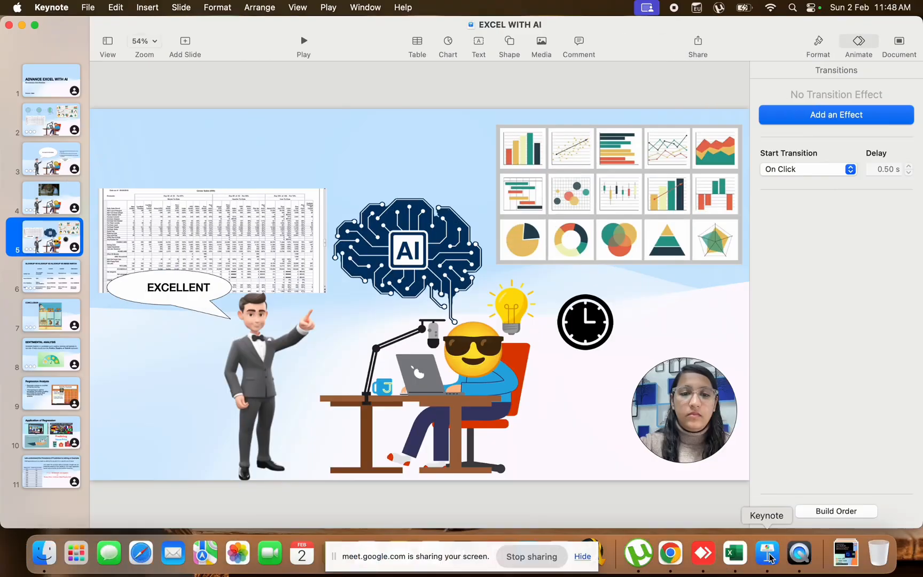
click(68, 276)
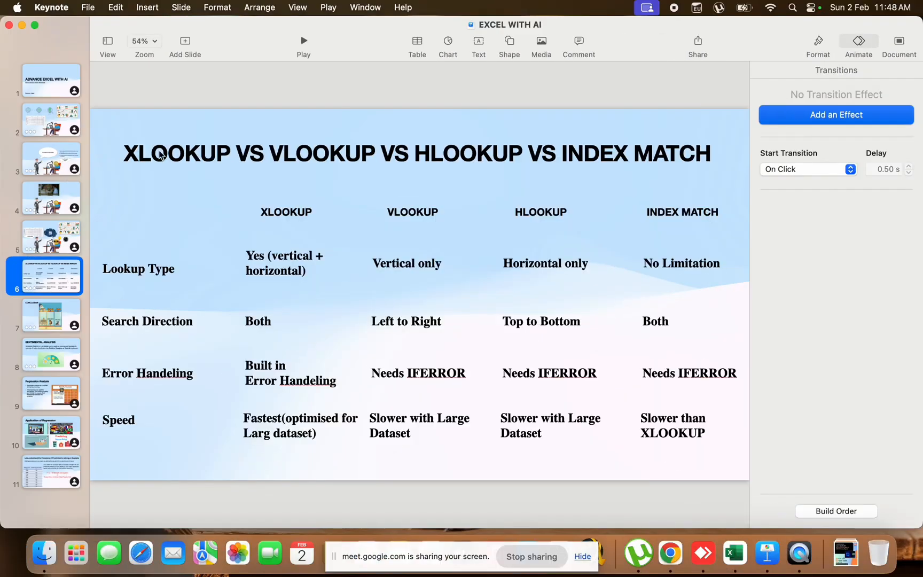
click(296, 40)
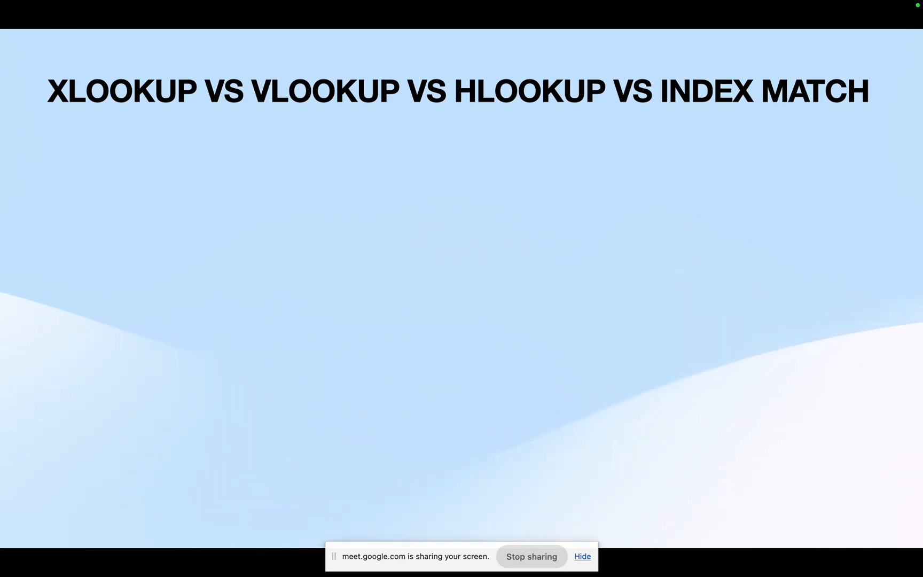
Reveal the four function headings, the Lookup Type row label and its XLOOKUP entry on the comparison slide
key(Right)
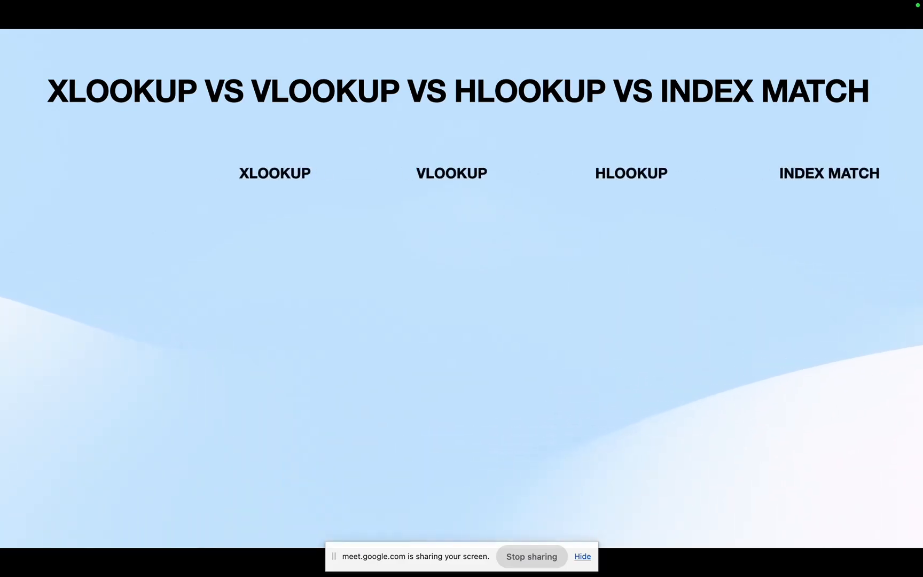
key(Right)
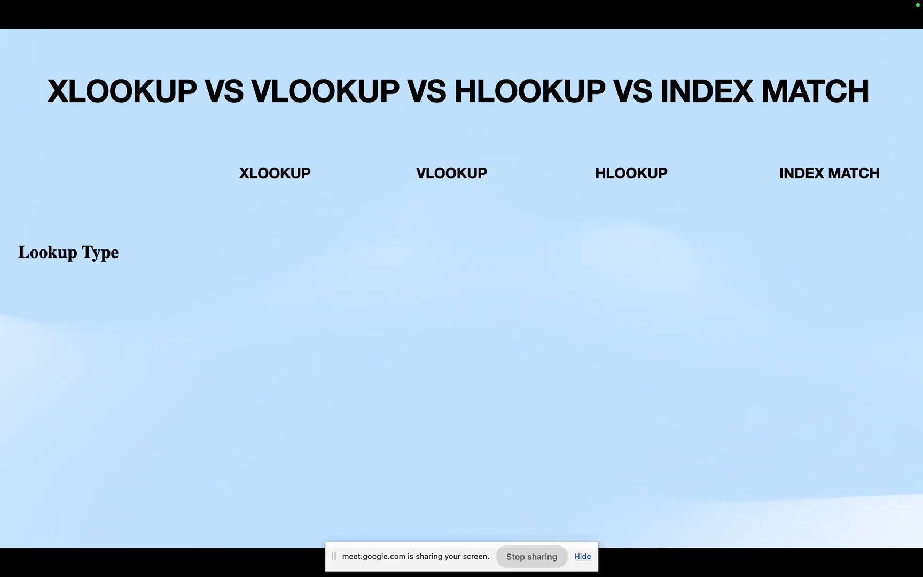
key(Right)
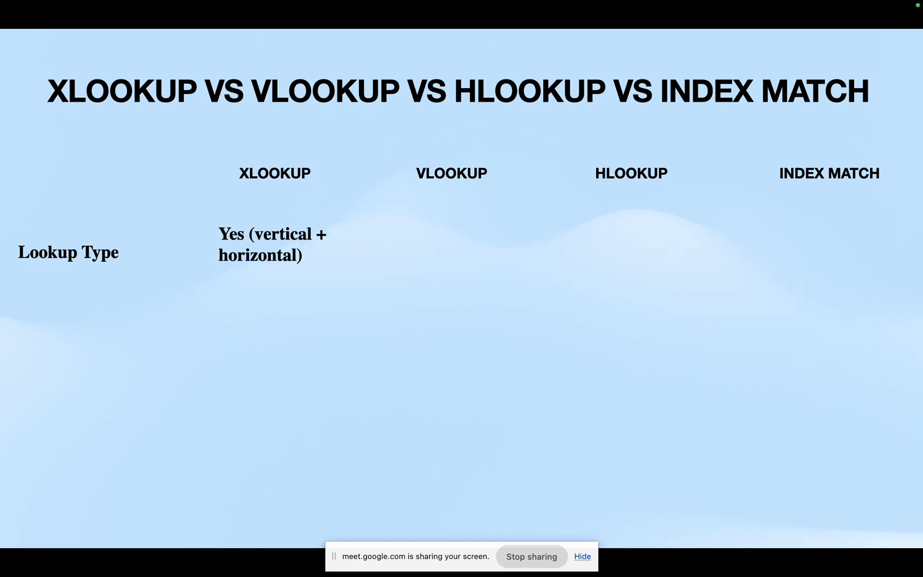
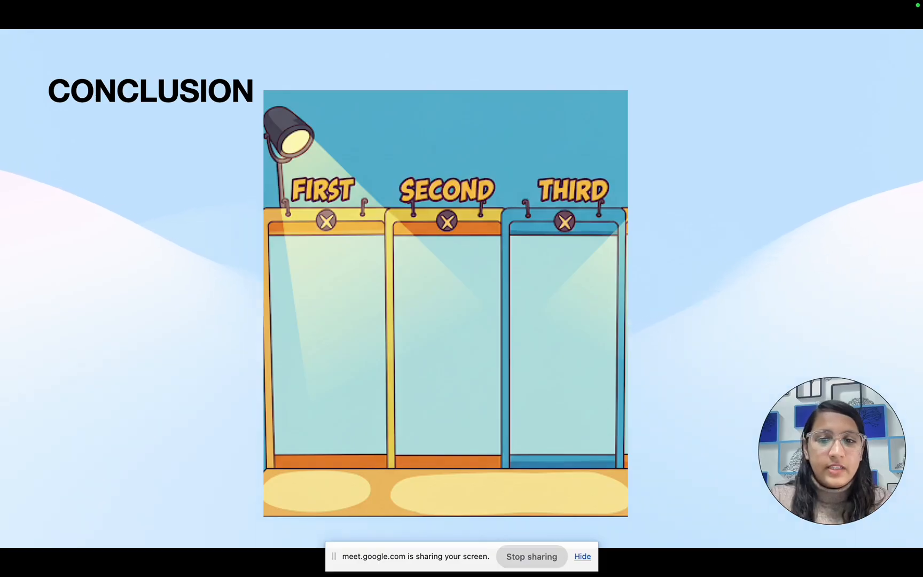
Reveal the first, second and third place rankings on the CONCLUSION slide and end the slideshow
key(Right)
key(Right)
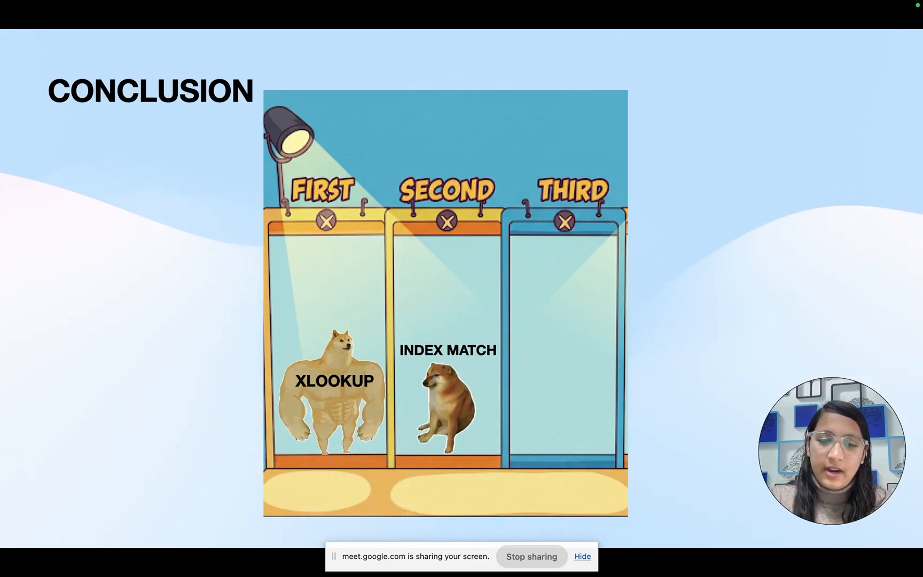
key(Right)
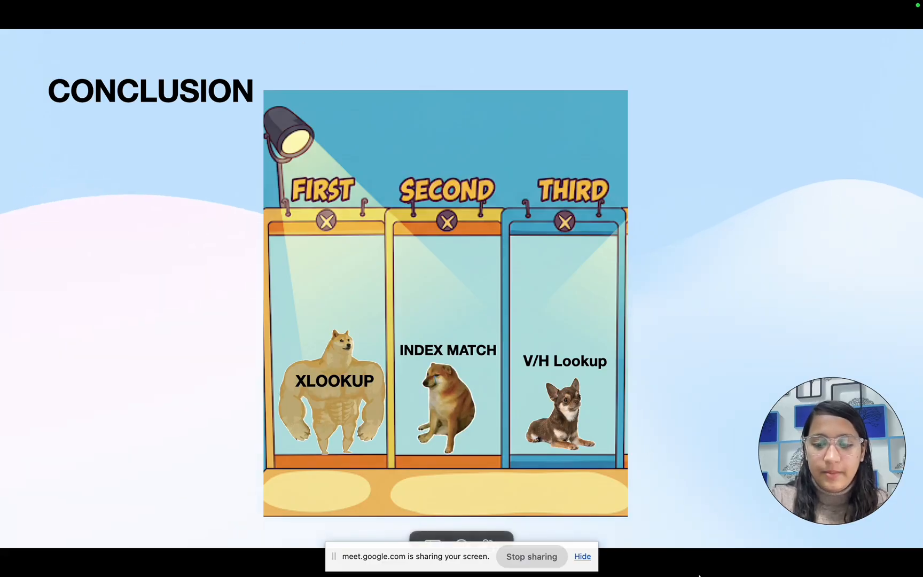
key(Escape)
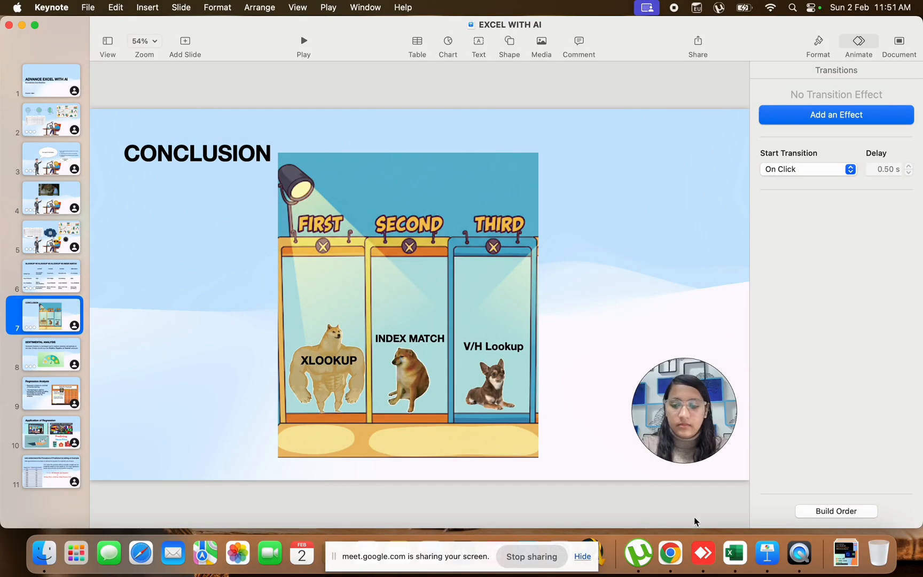
Switch back to the webinar workbook in Excel and review the XLOOKUP formula in G5
click(735, 553)
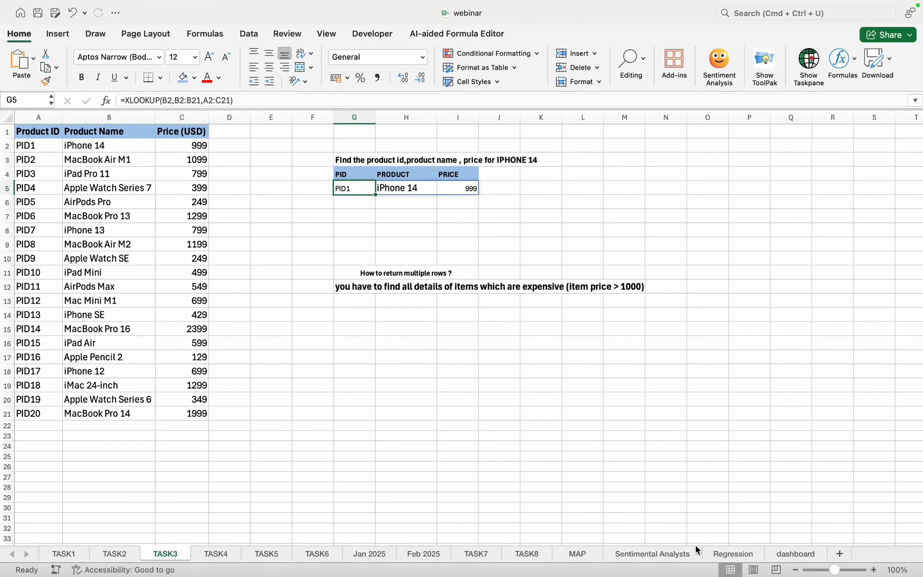
click(366, 305)
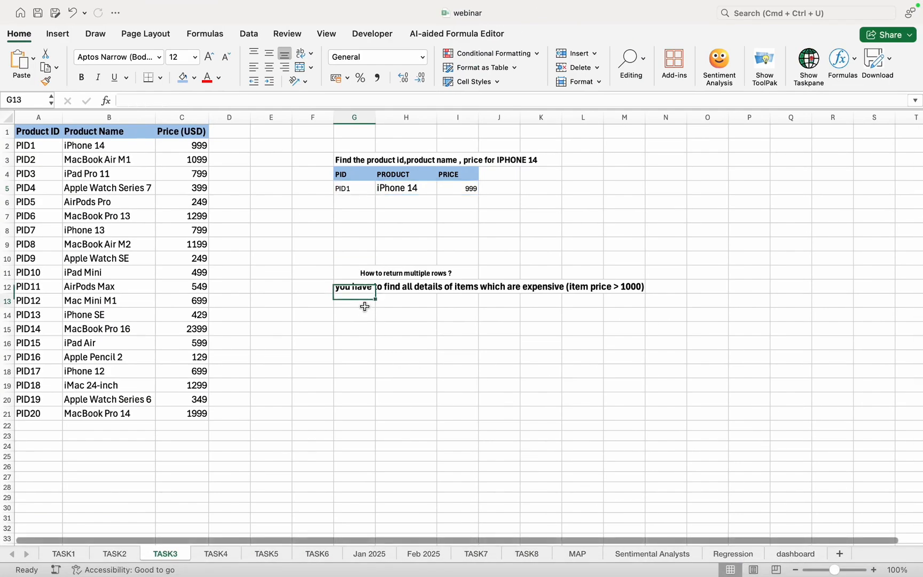
click(347, 187)
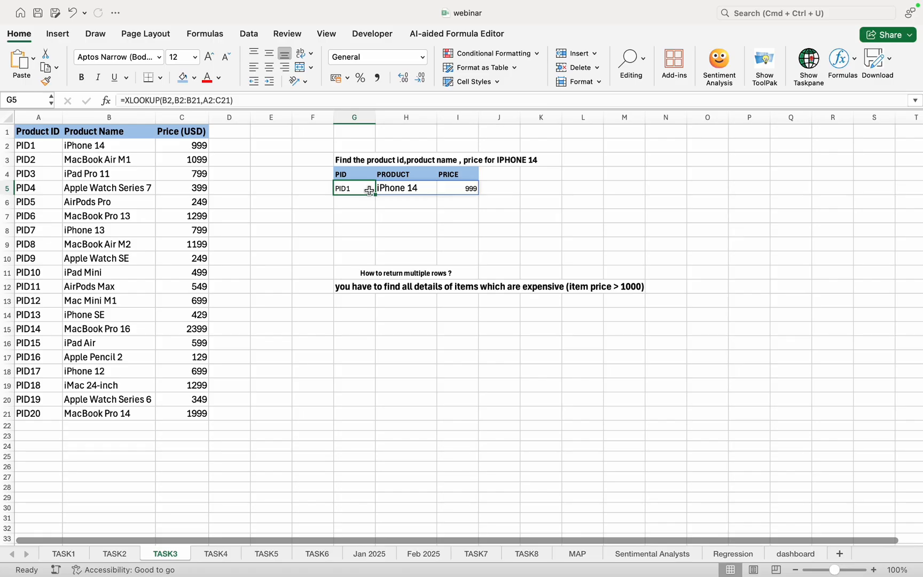
Enter =FILTER(A2:C21,C2:C21>1000,"not found") in G13 to return all details of products priced above 1000
click(354, 302)
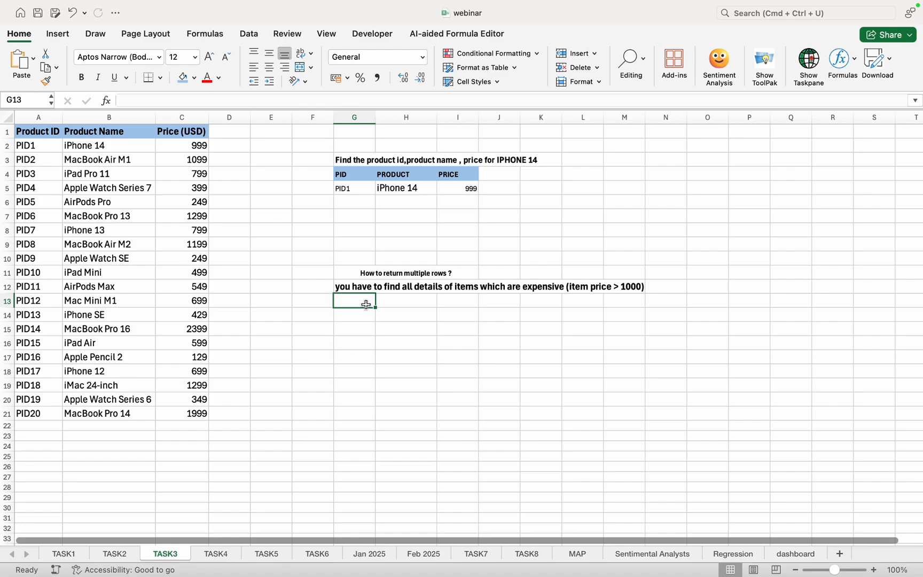
text(=)
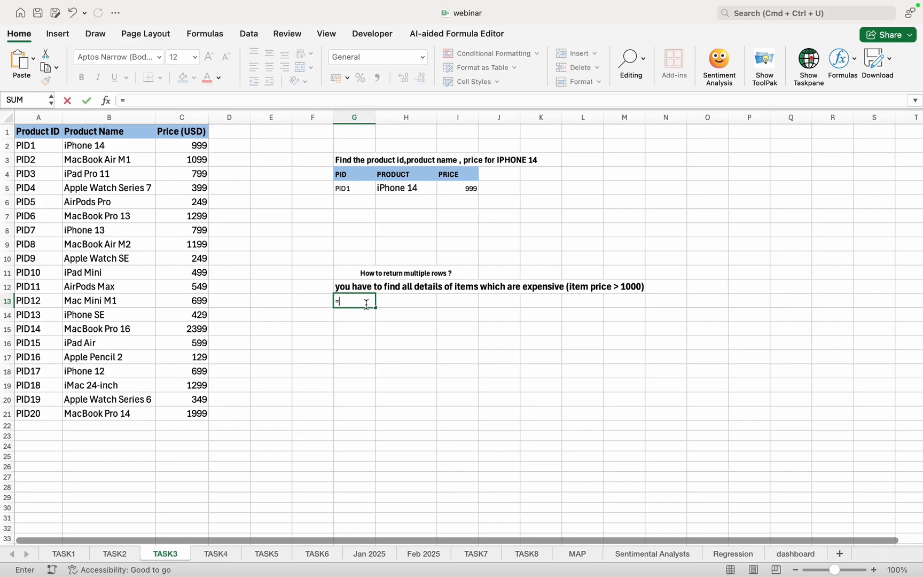
text(fil)
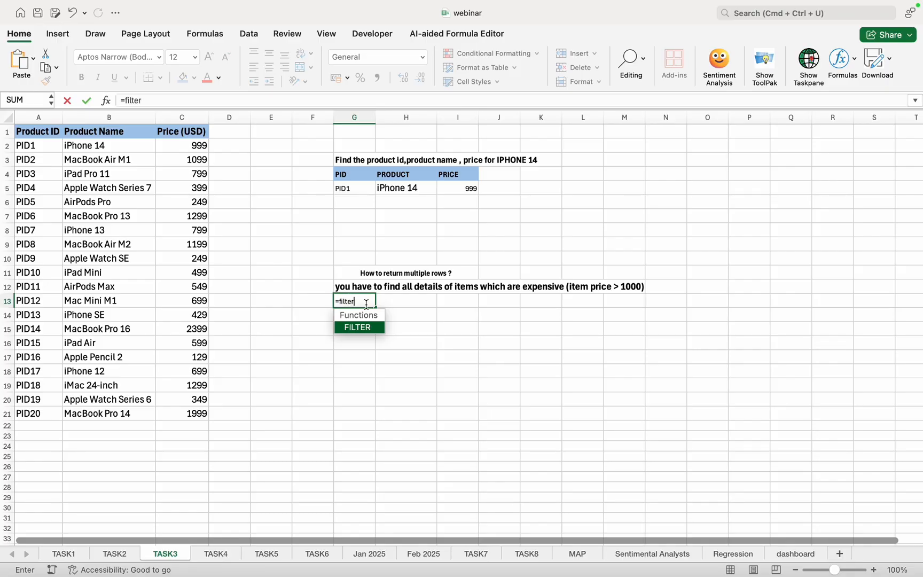
text(ter)
key(Tab)
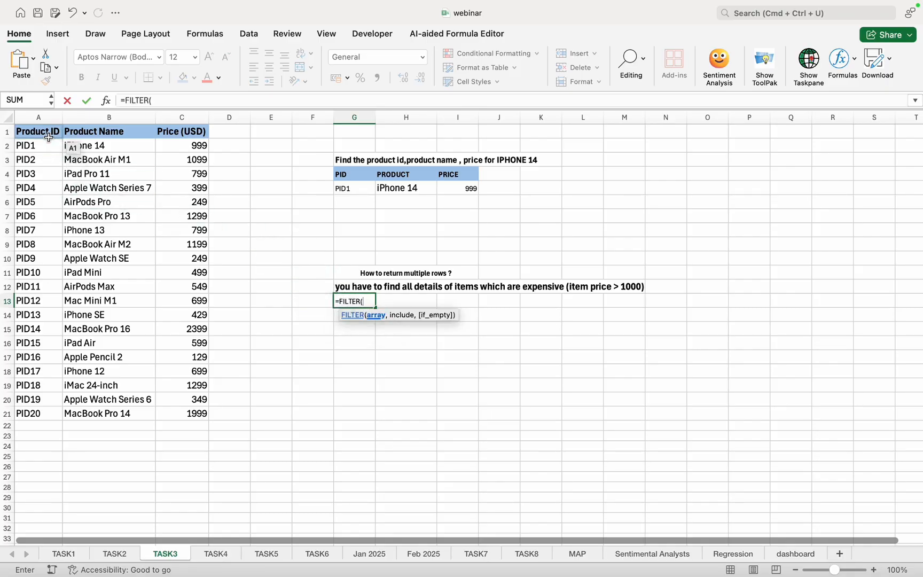
drag(47, 145, 181, 411)
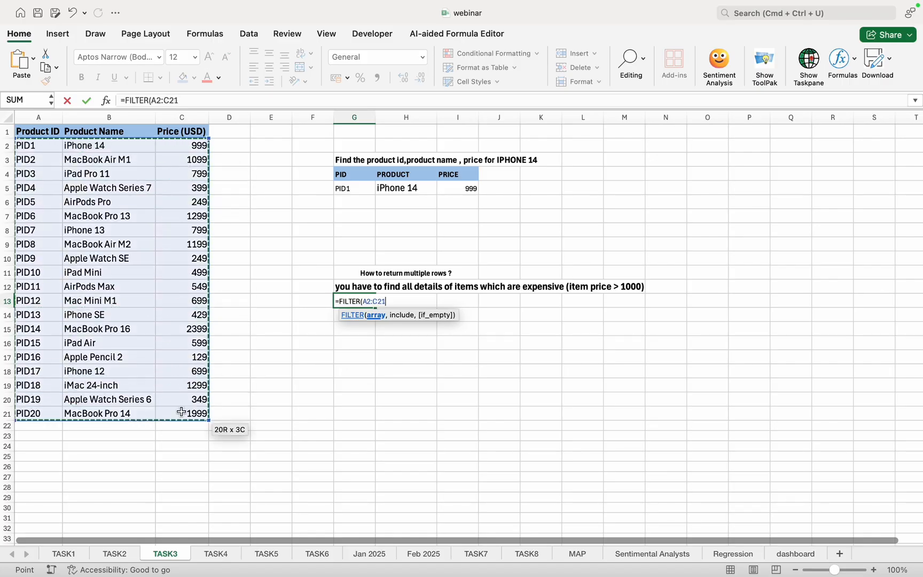
text(,)
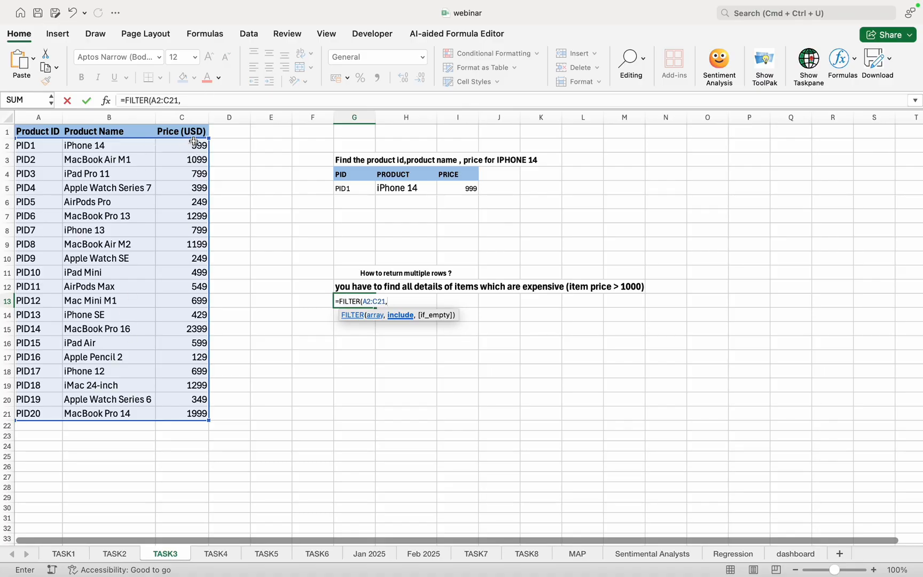
drag(192, 143, 184, 413)
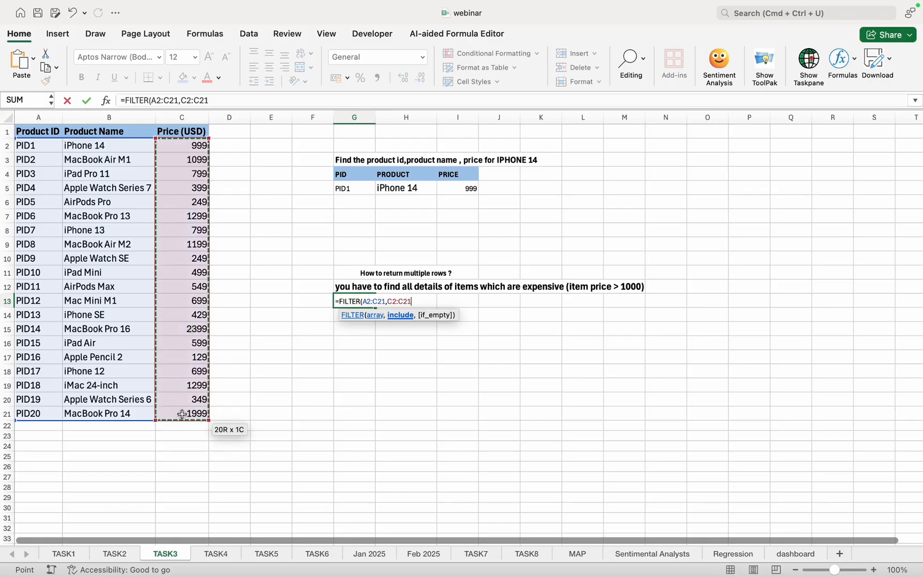
text(>)
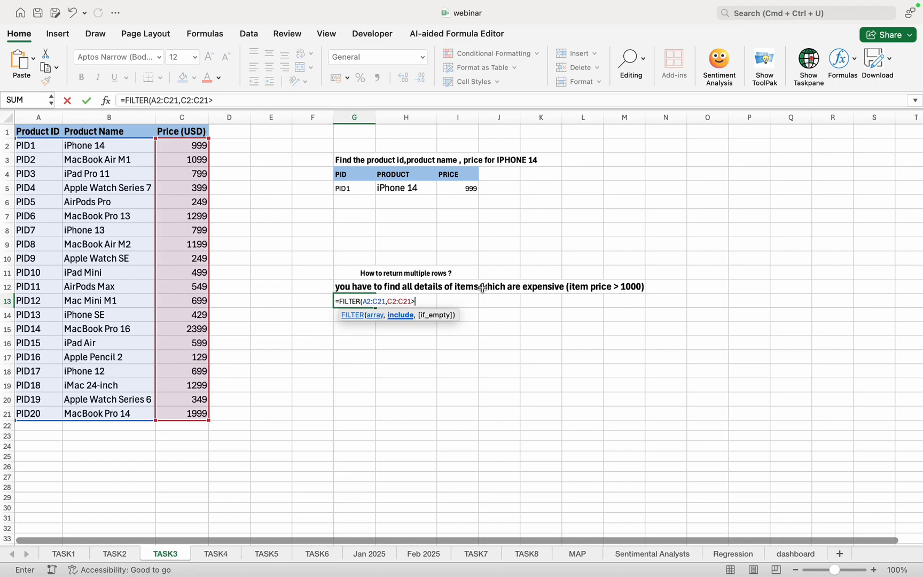
text(1000,"not found)
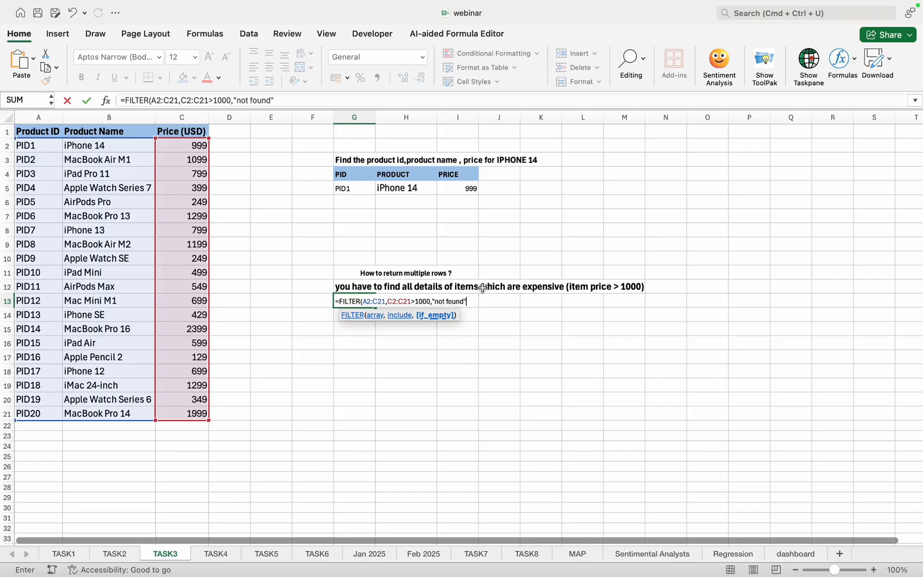
text())
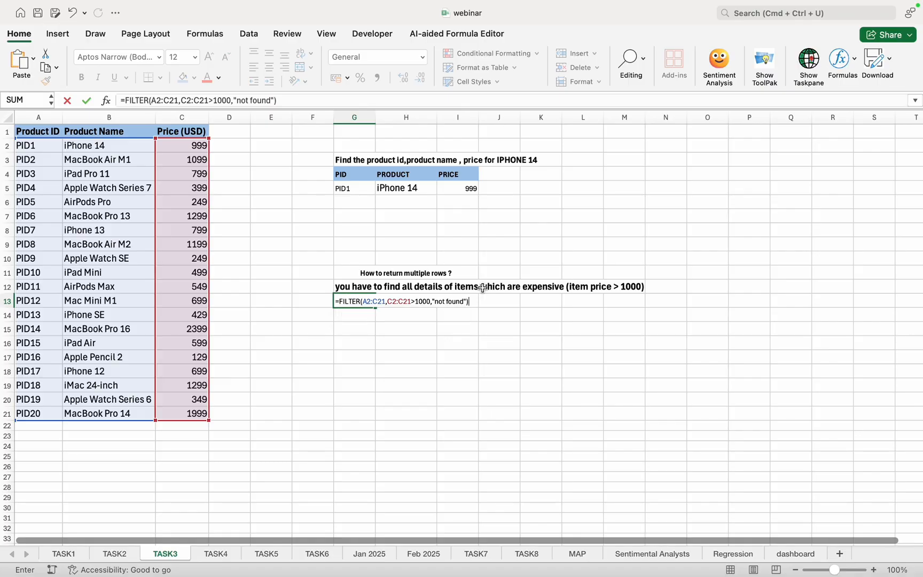
key(Return)
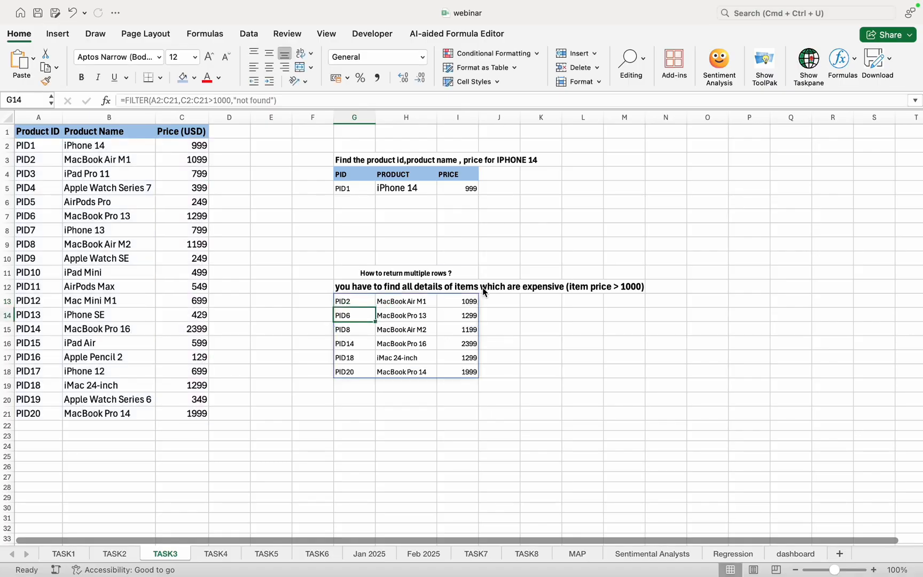
Increase the font size of the filtered product rows in G13:I18 to 16
click(499, 342)
click(354, 303)
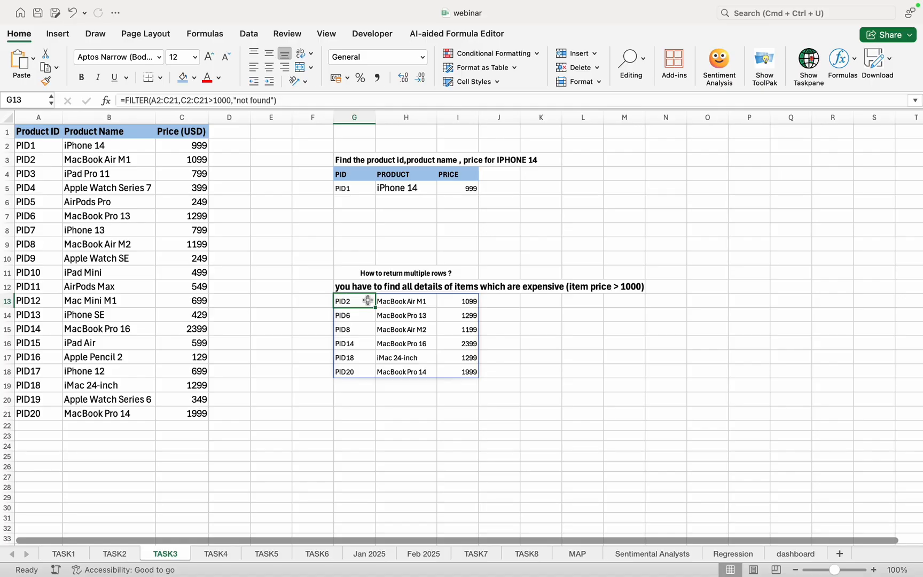
key(shift+Right)
key(shift+Right)
key(shift+Down)
key(shift+Down)
key(shift+Down)
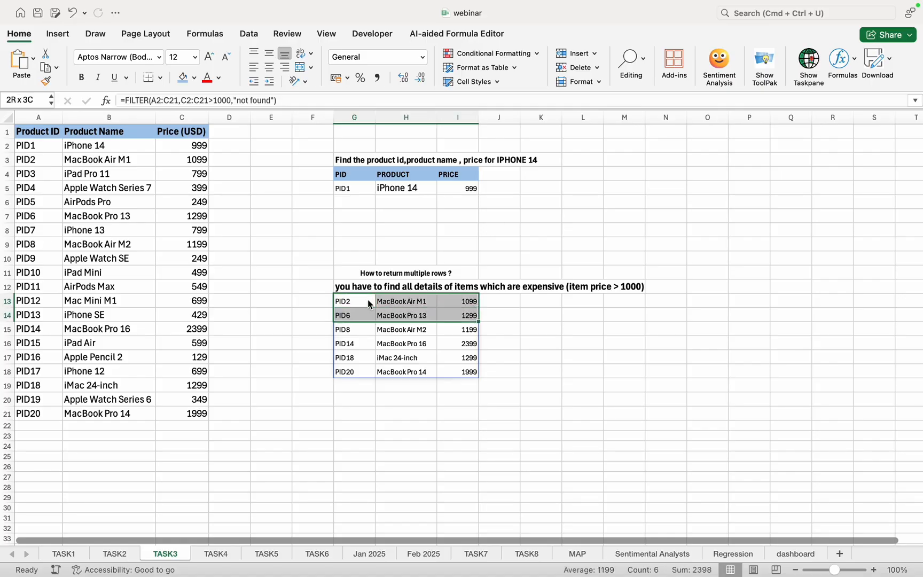
key(shift+Down)
key(shift+Down)
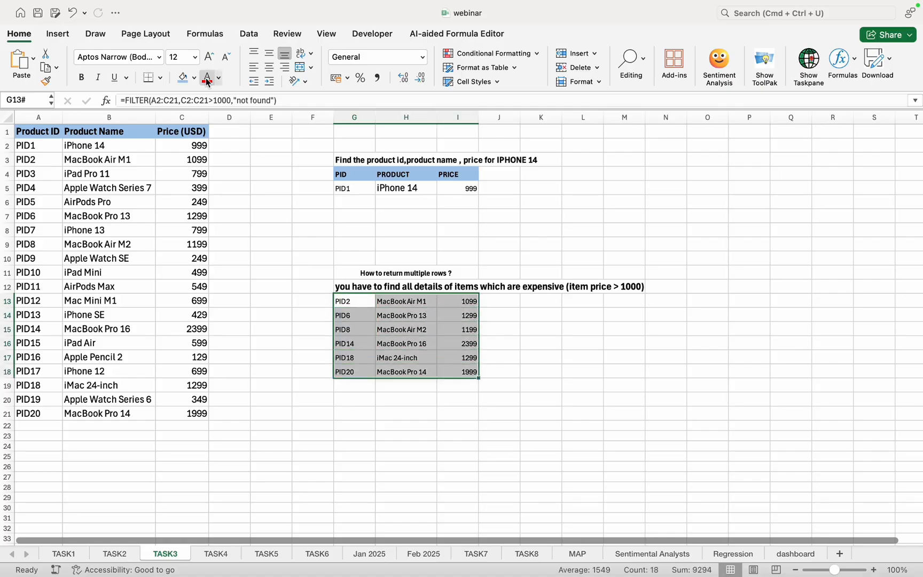
click(208, 58)
click(208, 58)
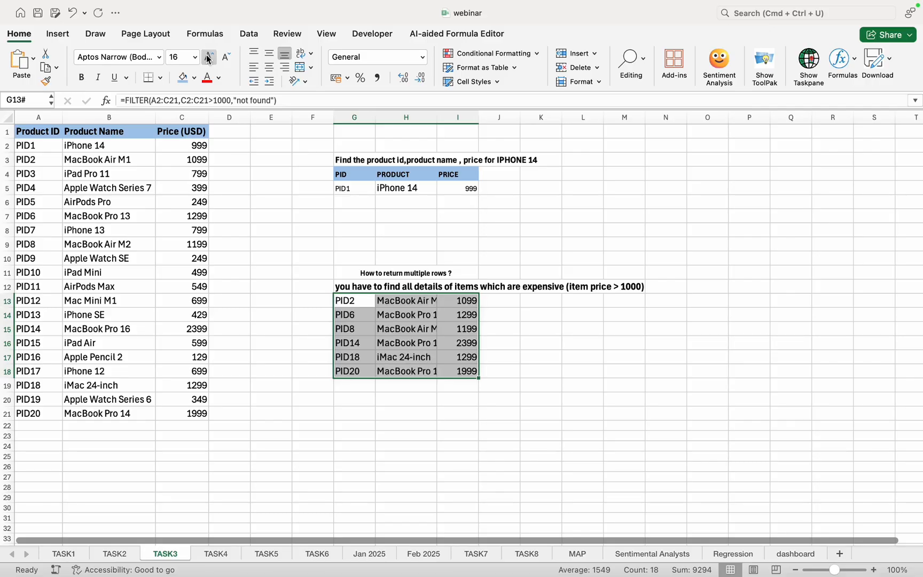
Widen column H to fit the full product names of the filtered list
click(599, 337)
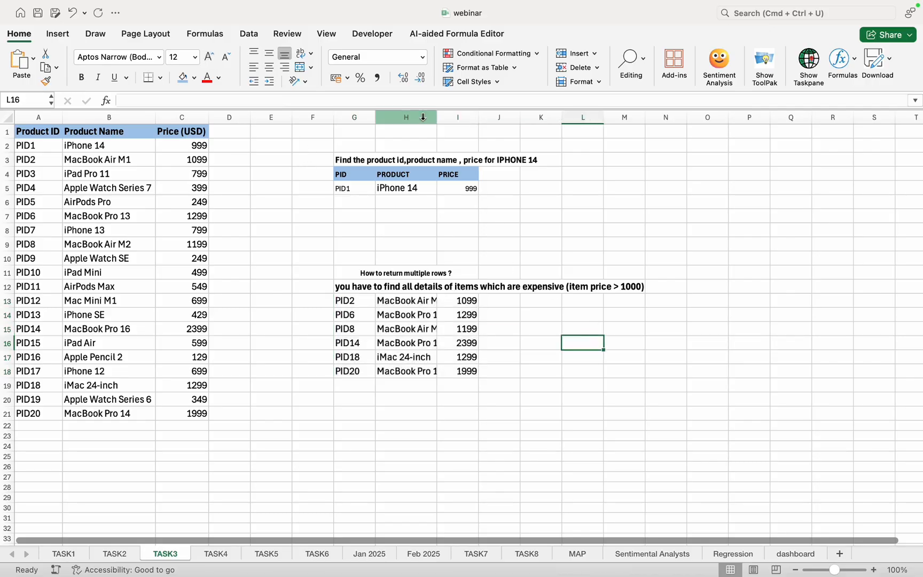
drag(436, 117, 451, 117)
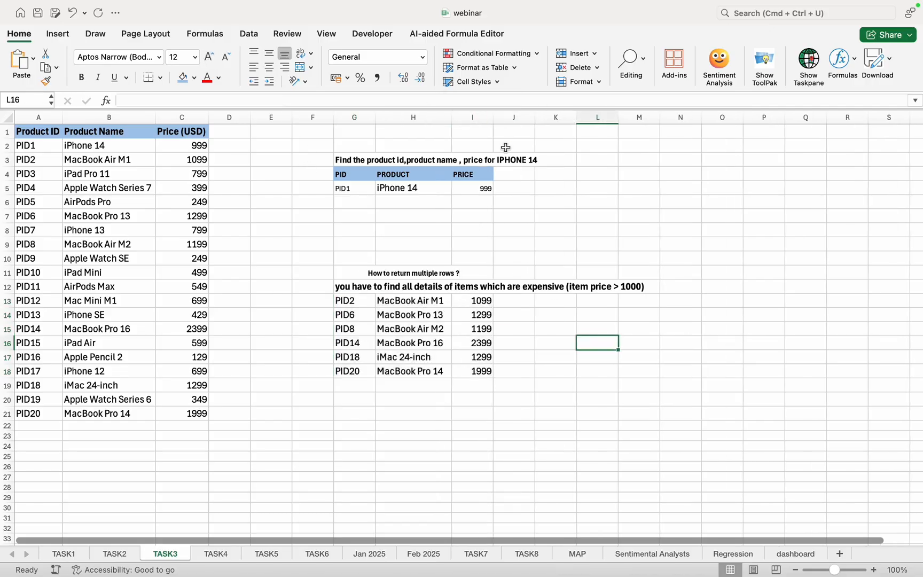
click(458, 401)
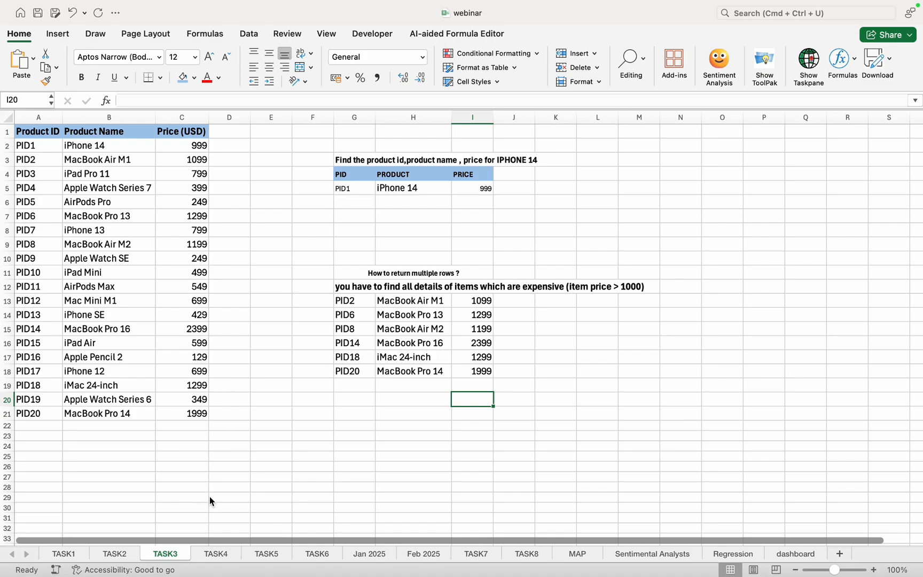
Open the TASK4 sheet and select cell E3 in the student table's Full Name column
click(224, 556)
click(274, 353)
click(109, 253)
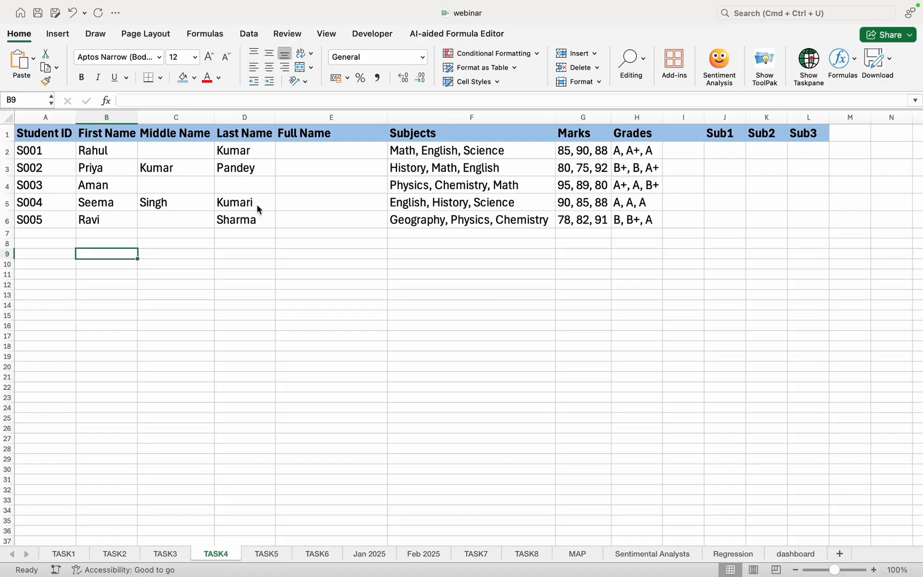
click(315, 160)
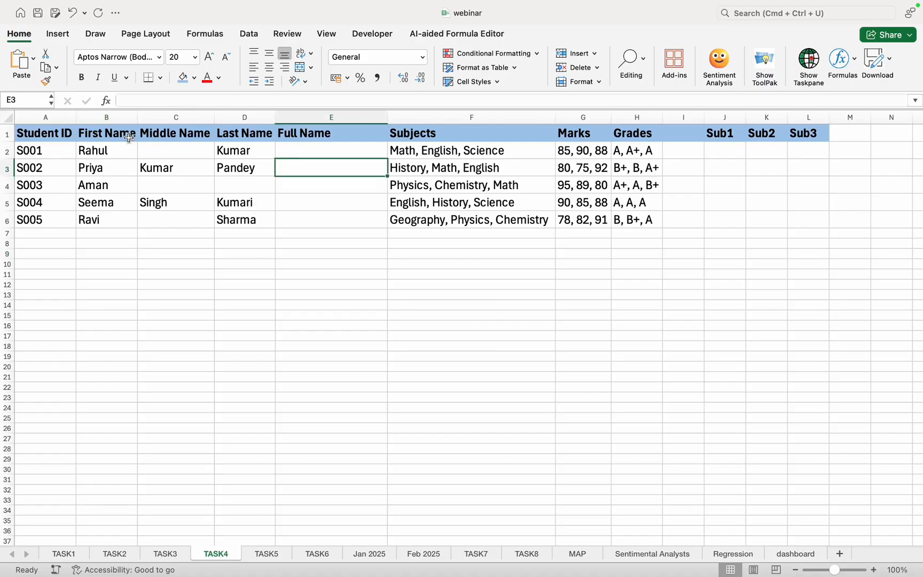
Examine the student table's name parts, Full Name, Subjects, Marks and Grades columns and the empty Sub1 to Sub3 columns
click(127, 138)
click(123, 151)
click(155, 150)
click(237, 148)
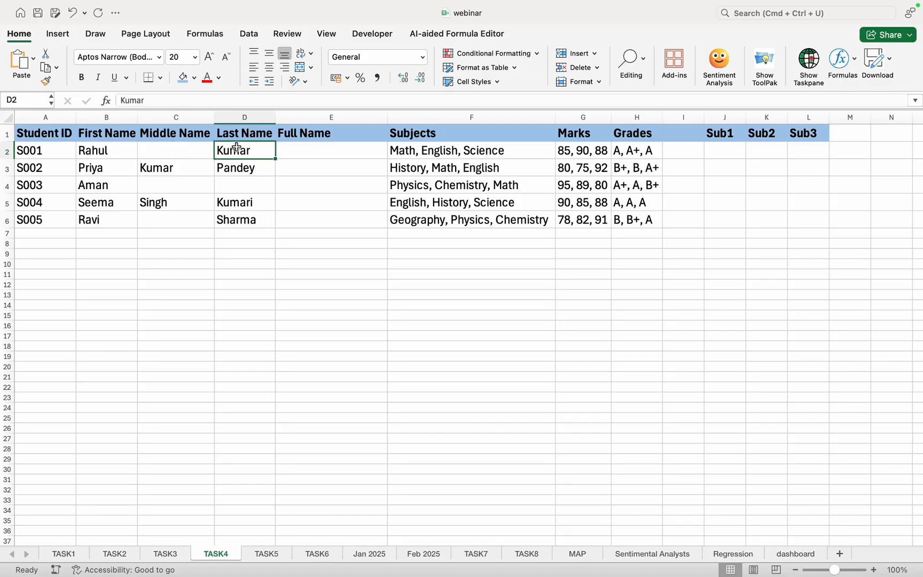
click(337, 147)
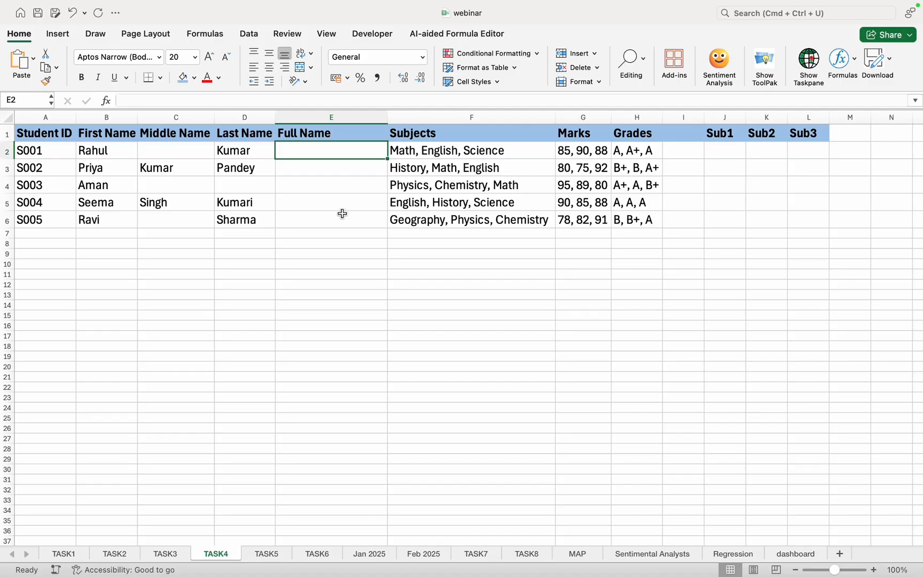
click(475, 144)
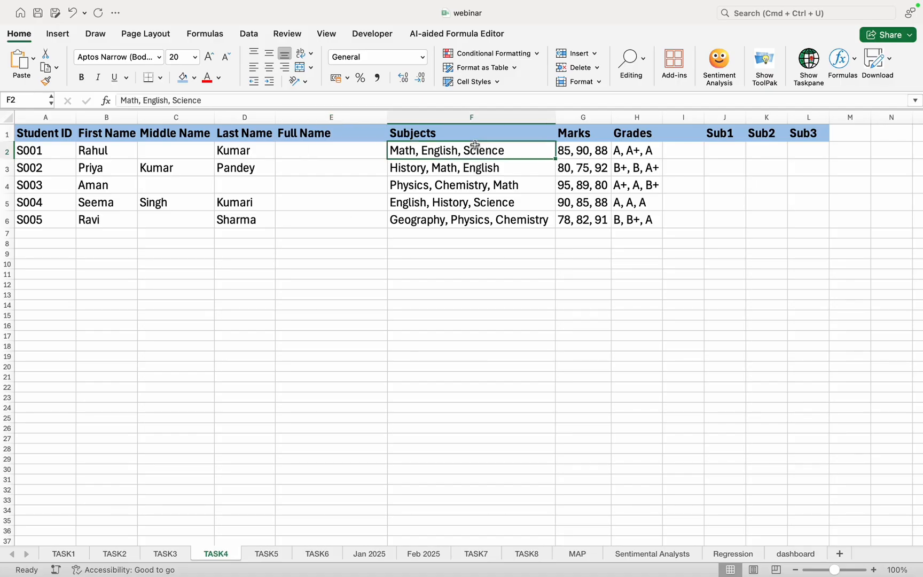
click(579, 149)
click(633, 148)
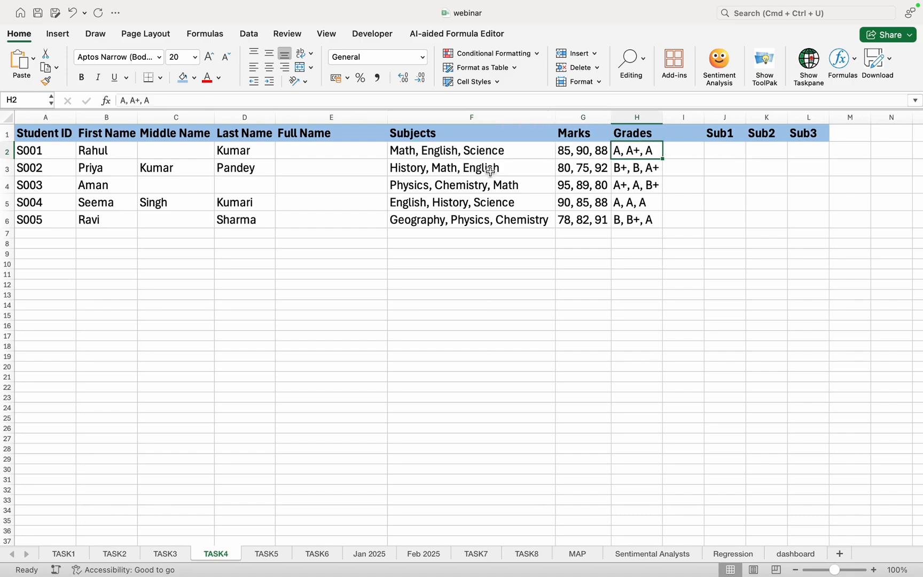
click(735, 151)
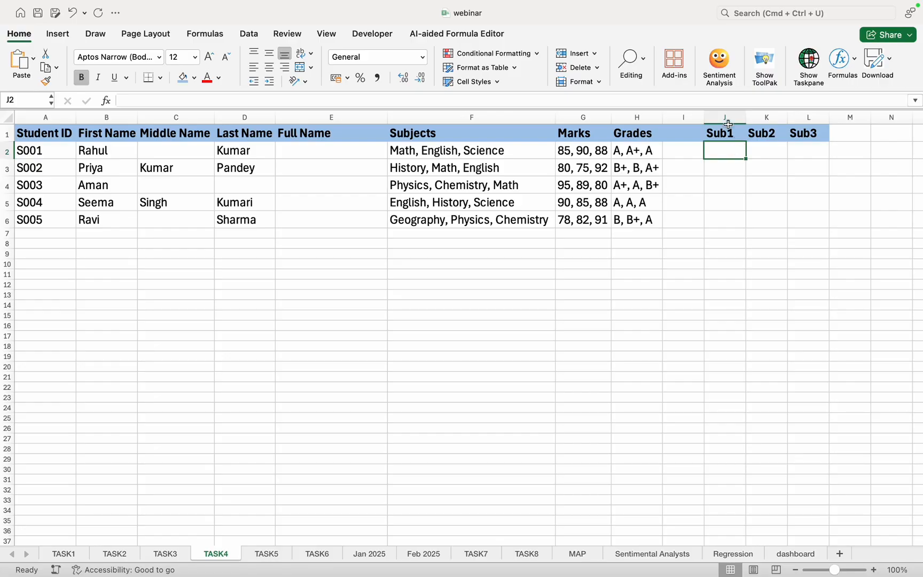
click(771, 148)
click(804, 153)
Enter =TEXTJOIN(" ",TRUE,B2:D2) in E2 to join the first, middle and last names while ignoring empty cells
click(328, 154)
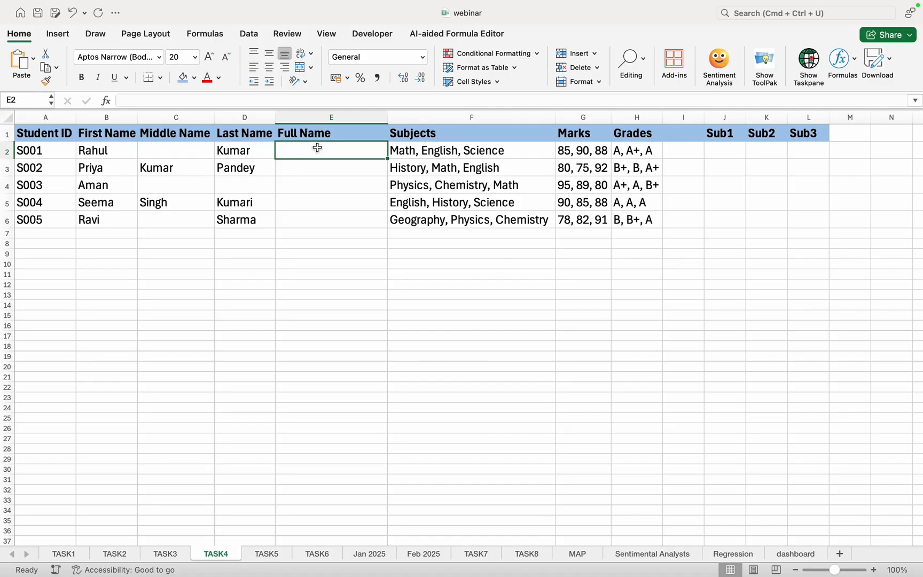
text(=)
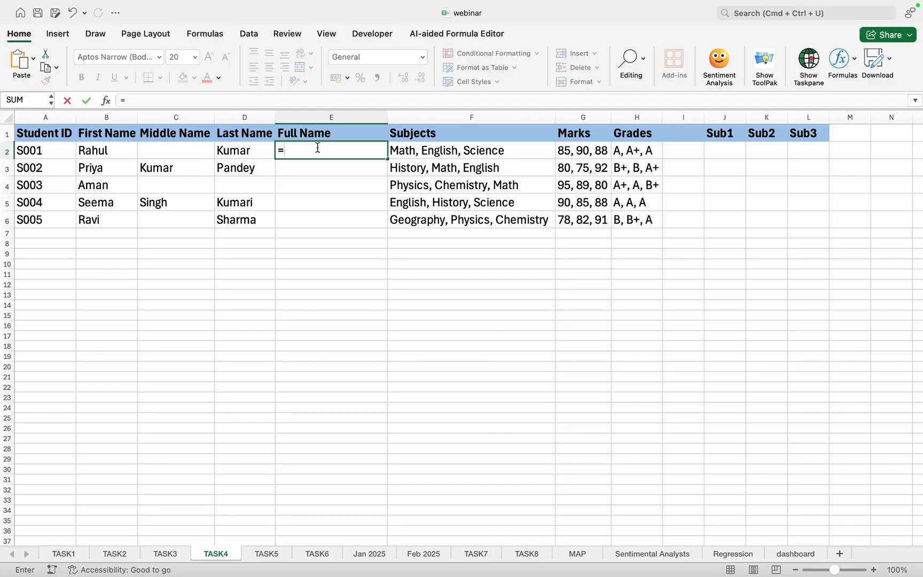
text(text)
key(Down)
key(Down)
key(Down)
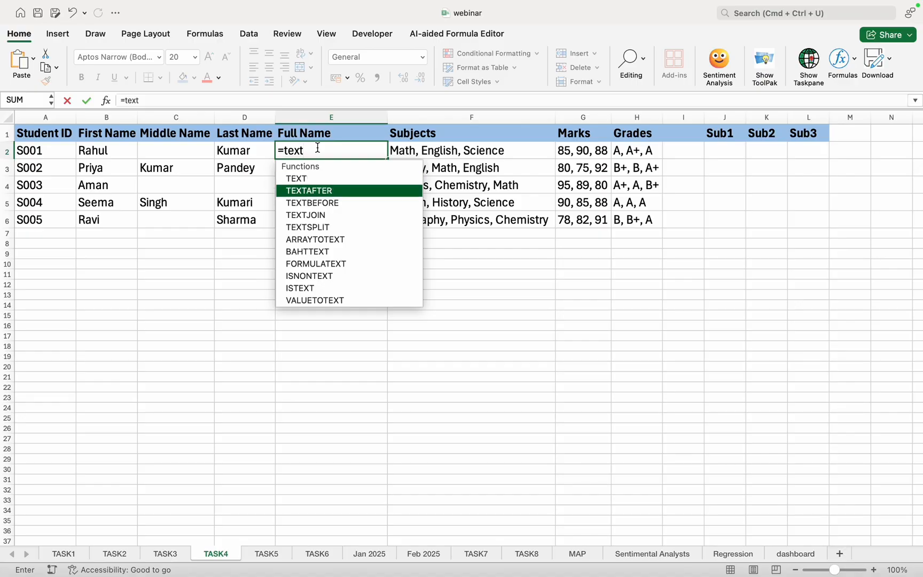
key(Tab)
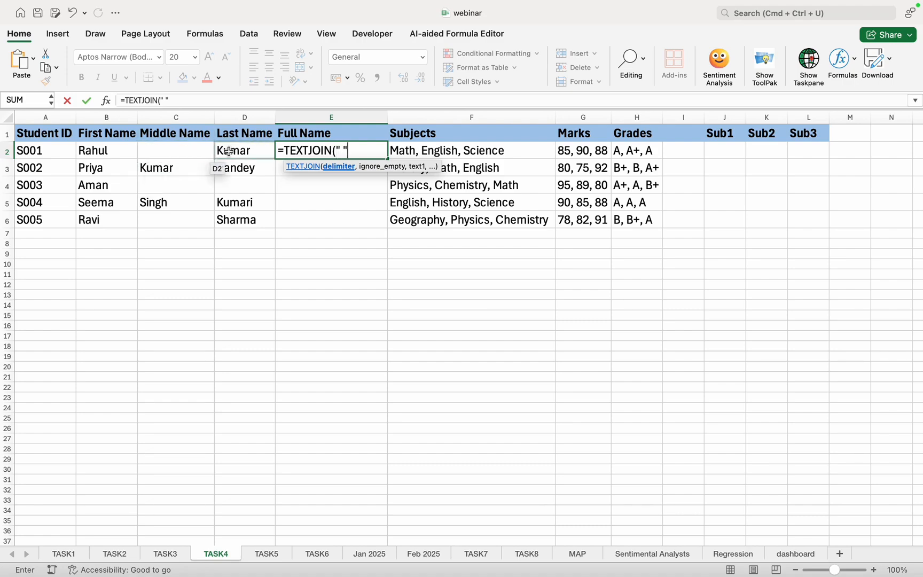
text(,)
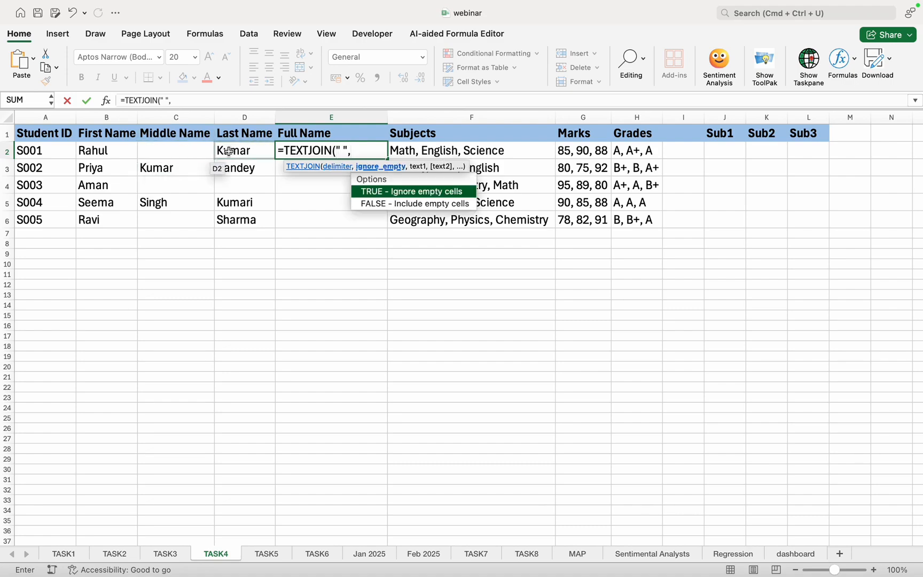
double_click(415, 196)
text(,)
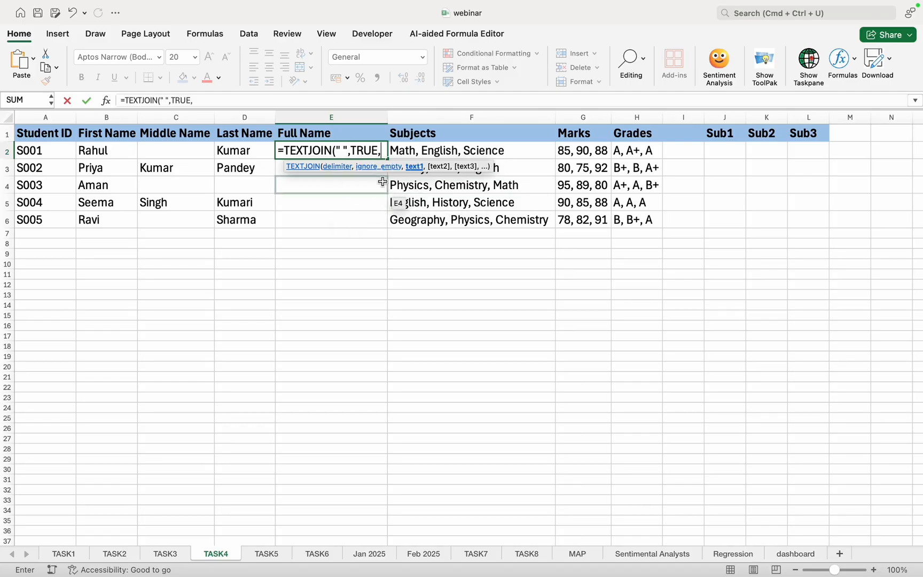
drag(119, 151, 220, 151)
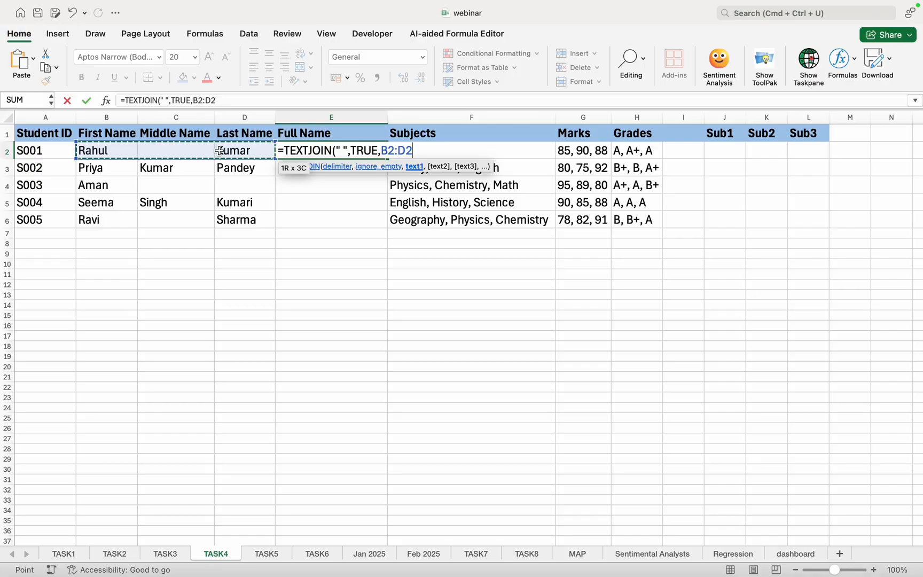
text())
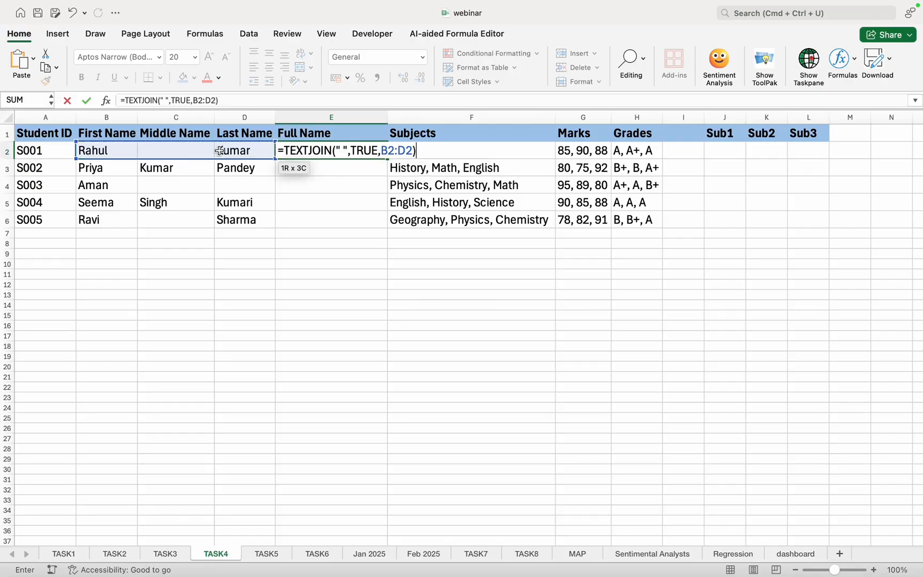
key(Return)
Fill the Full Name formula from E2 down to E6 for the remaining students
click(334, 153)
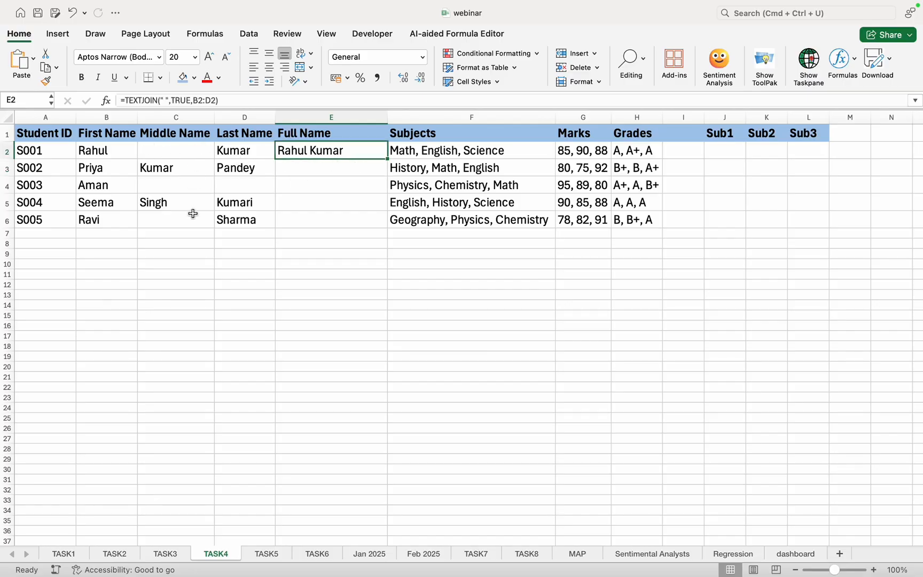
drag(386, 160, 385, 223)
click(347, 262)
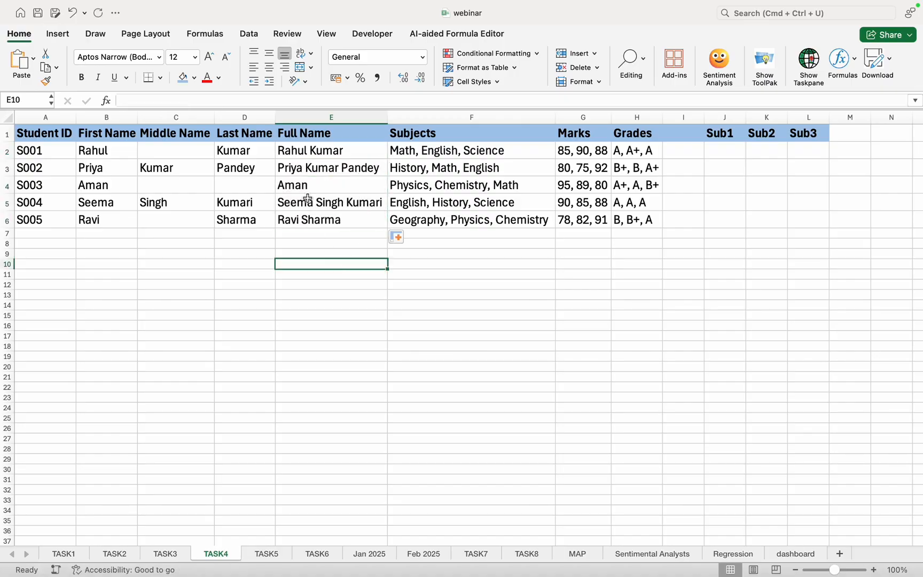
click(339, 150)
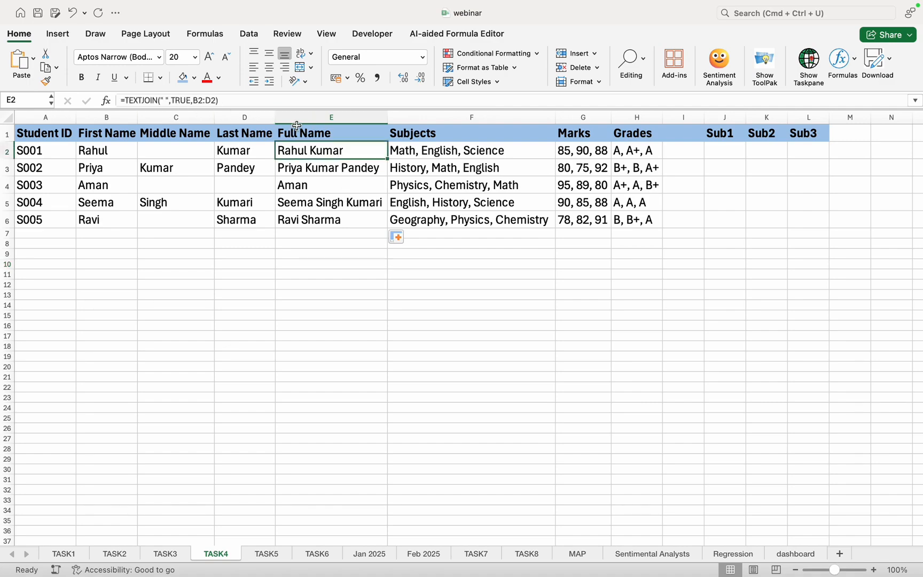
Enter =TEXTSPLIT(F2,",") in J2 to split the first student's subjects across the Sub1 to Sub3 columns
click(471, 150)
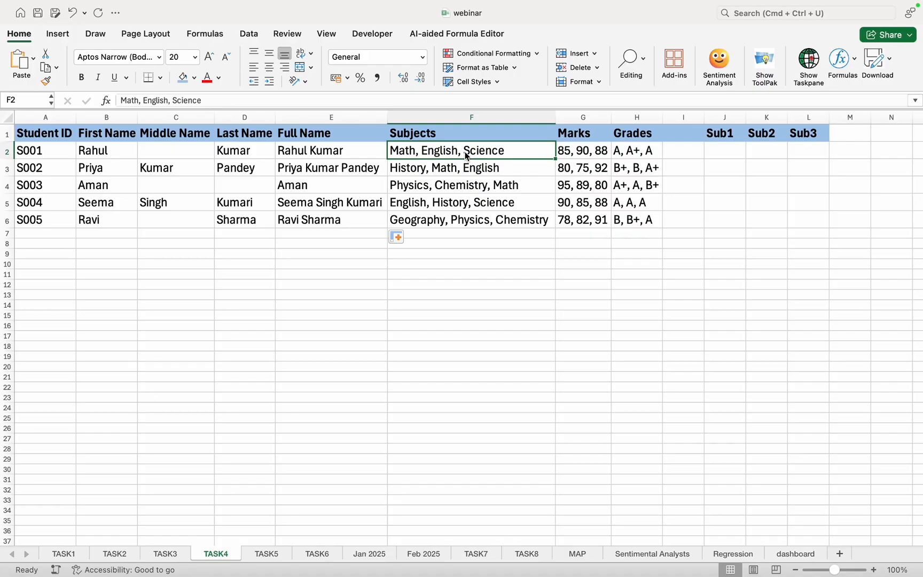
click(727, 151)
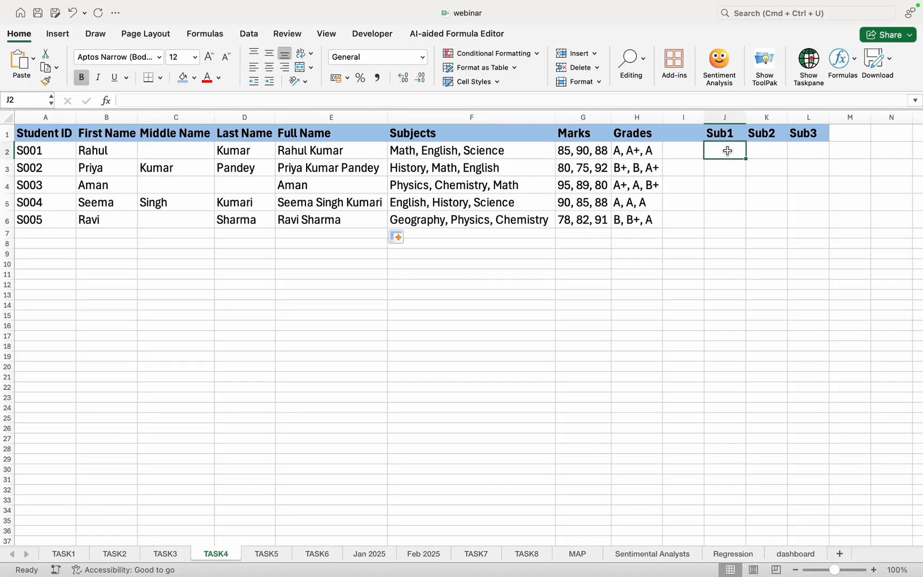
text(=)
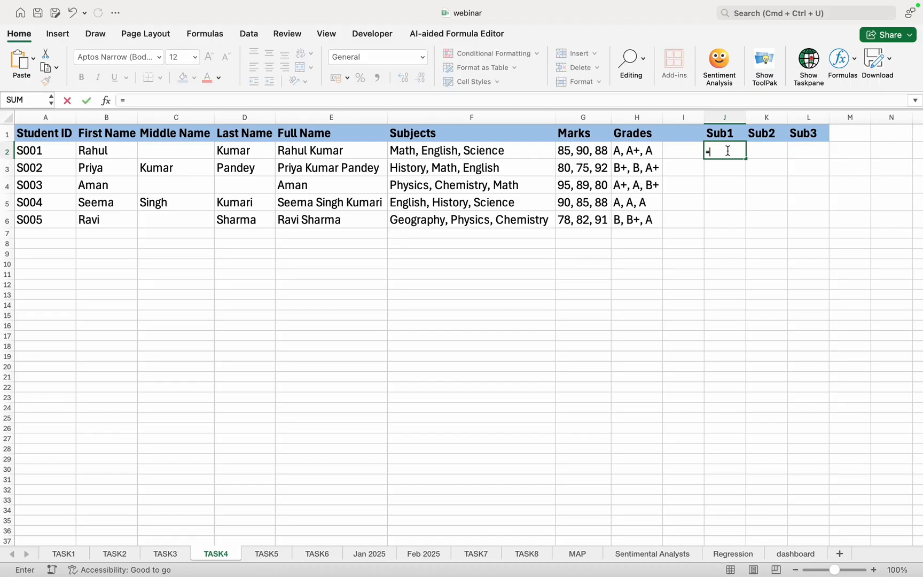
text(text)
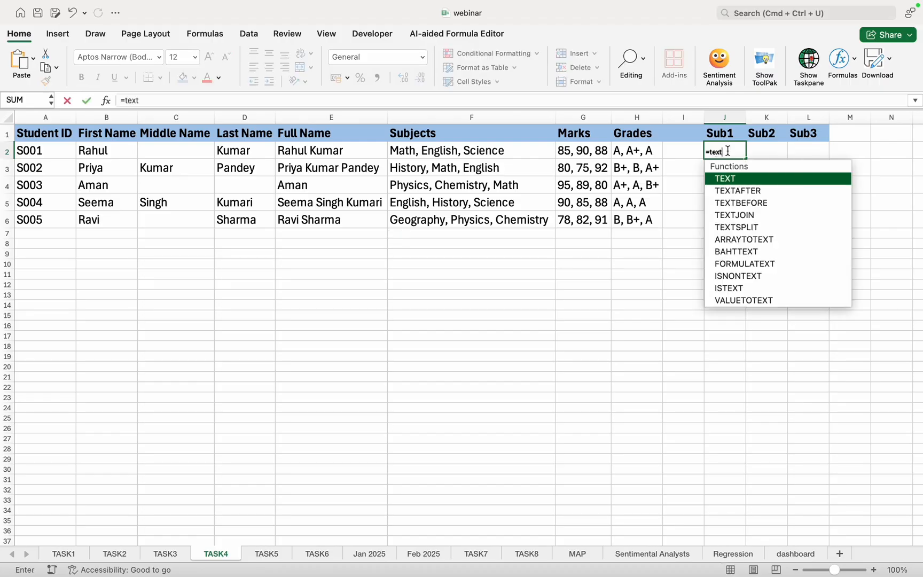
key(Down)
key(Down)
key(Down)
key(Down)
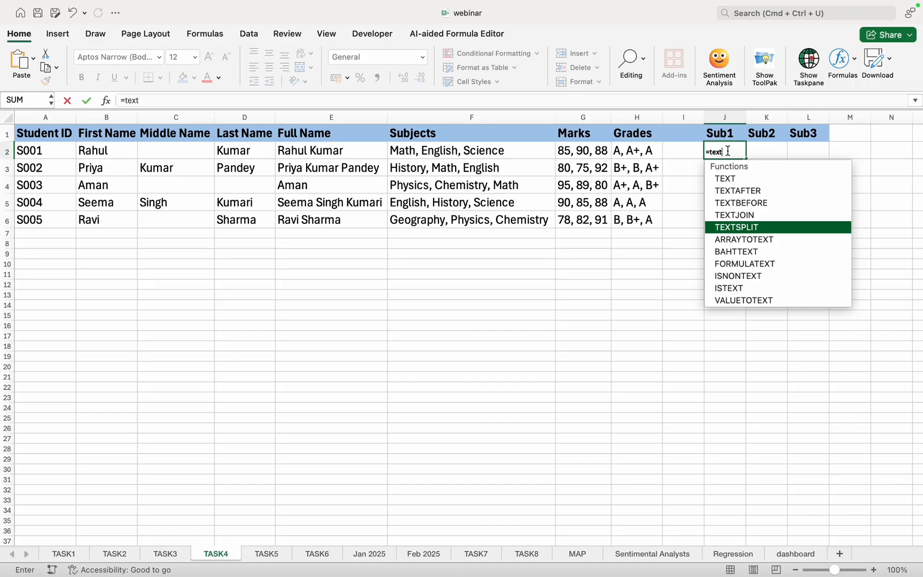
key(Tab)
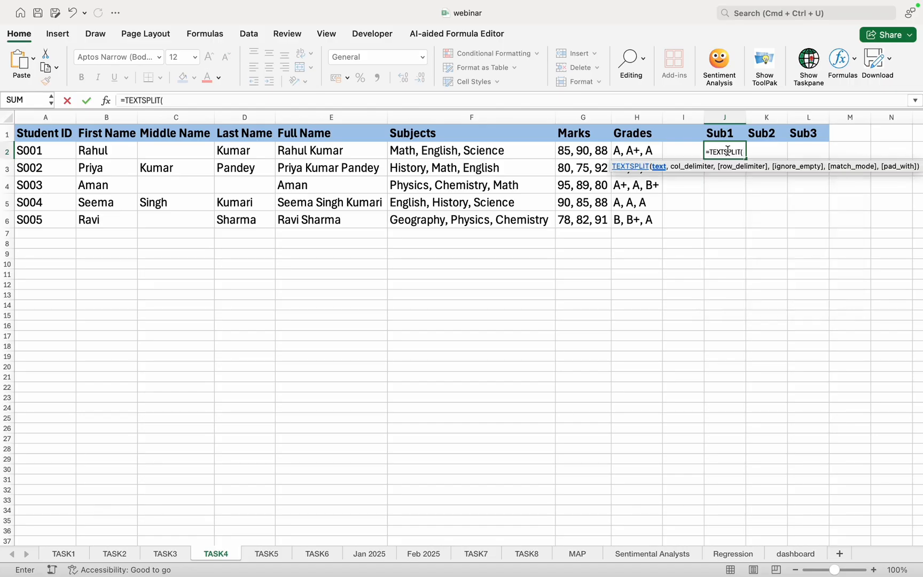
click(514, 150)
text(,)
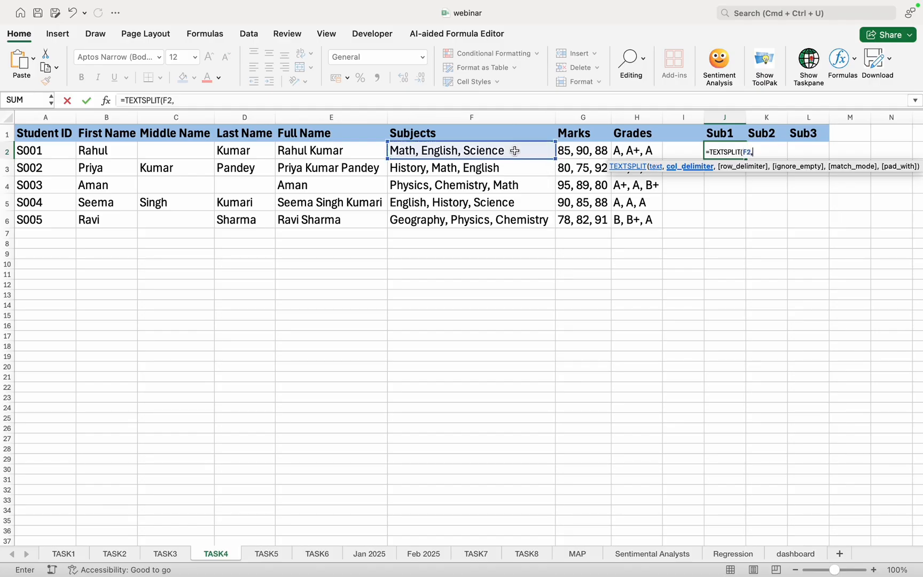
text(",")
text(")
text())
key(Return)
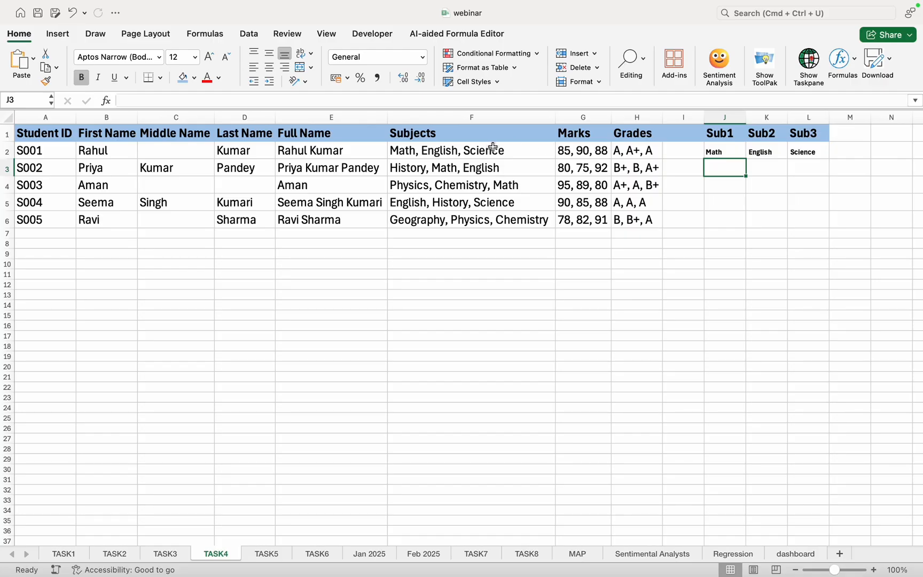
Fill the subject split in J2:L2 down to row 6 for the remaining students
click(738, 149)
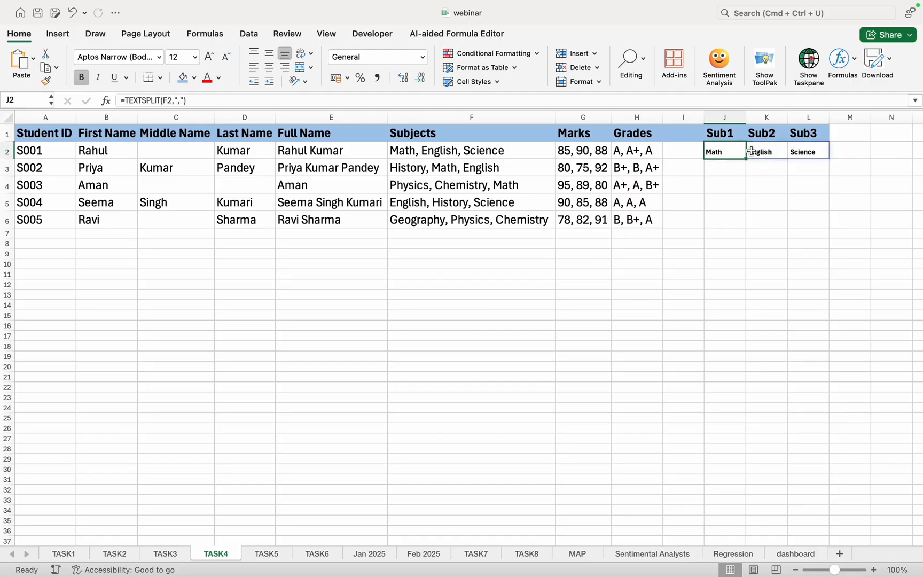
key(shift+Right)
key(shift+Right)
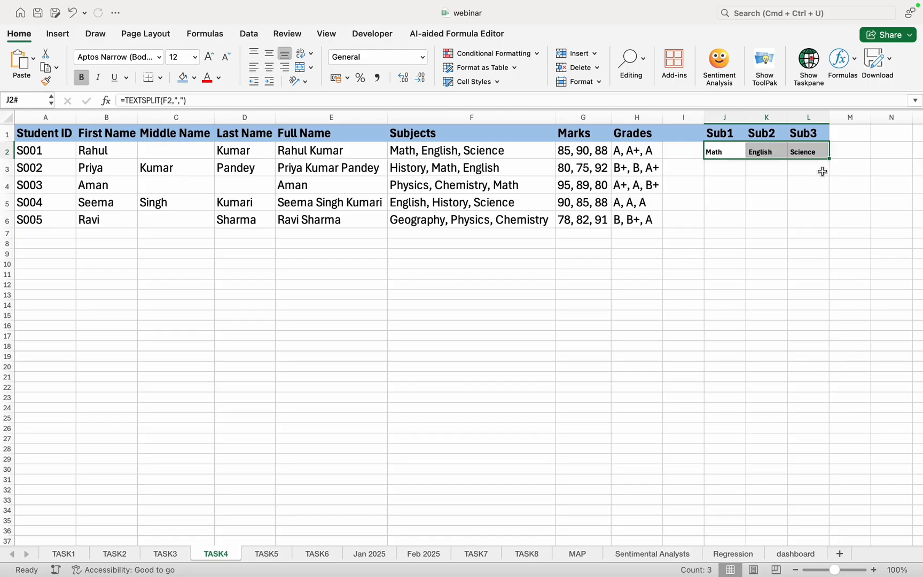
drag(828, 158, 825, 227)
click(678, 273)
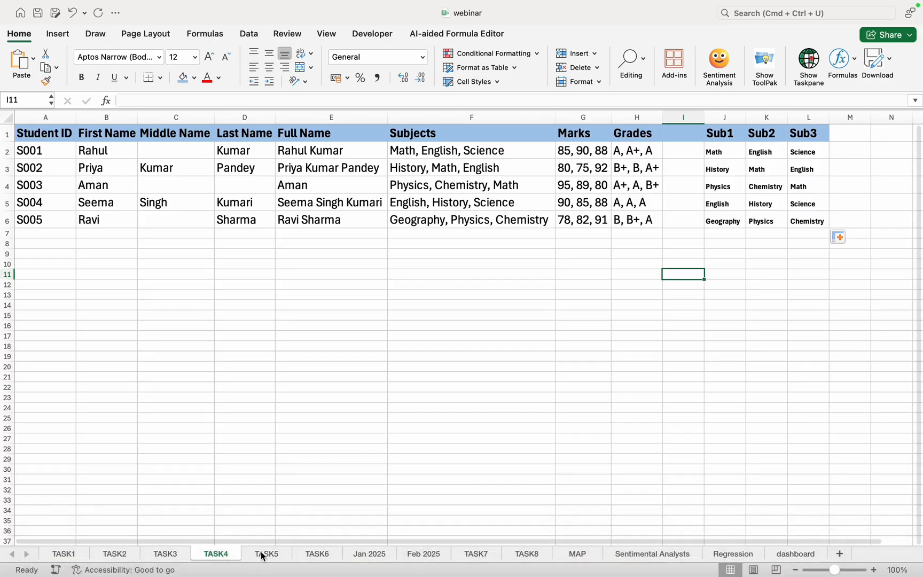
Open the TASK5 sheet and review its Email ID, Username and Domain columns
click(262, 555)
click(301, 371)
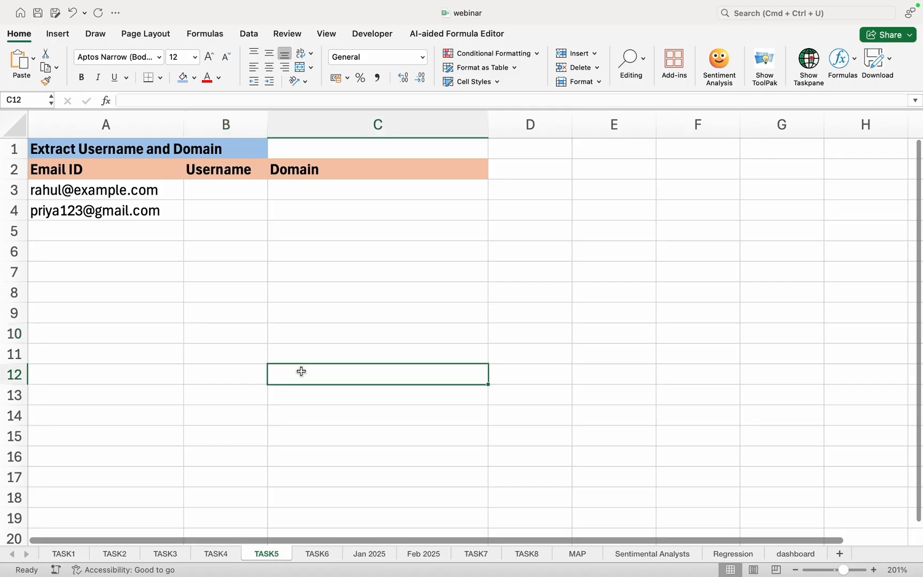
click(204, 265)
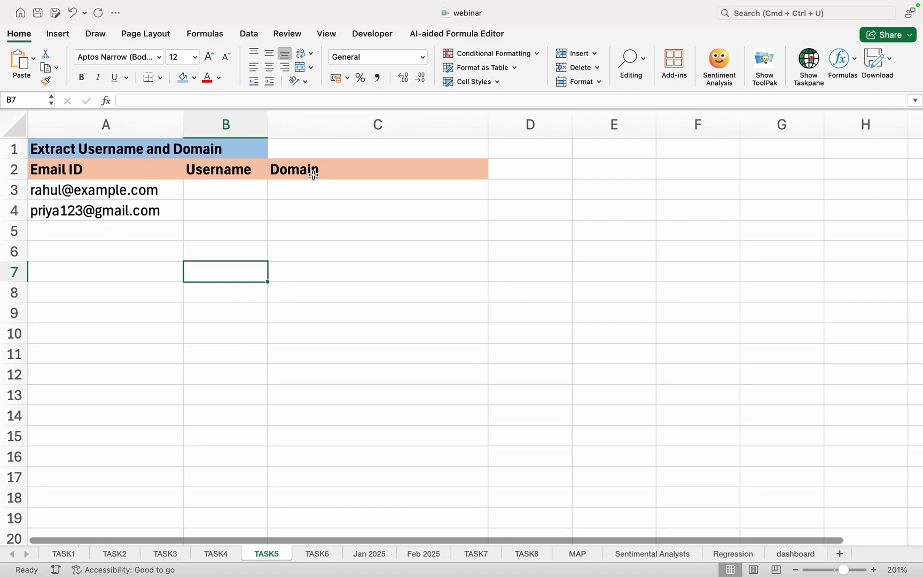
click(222, 187)
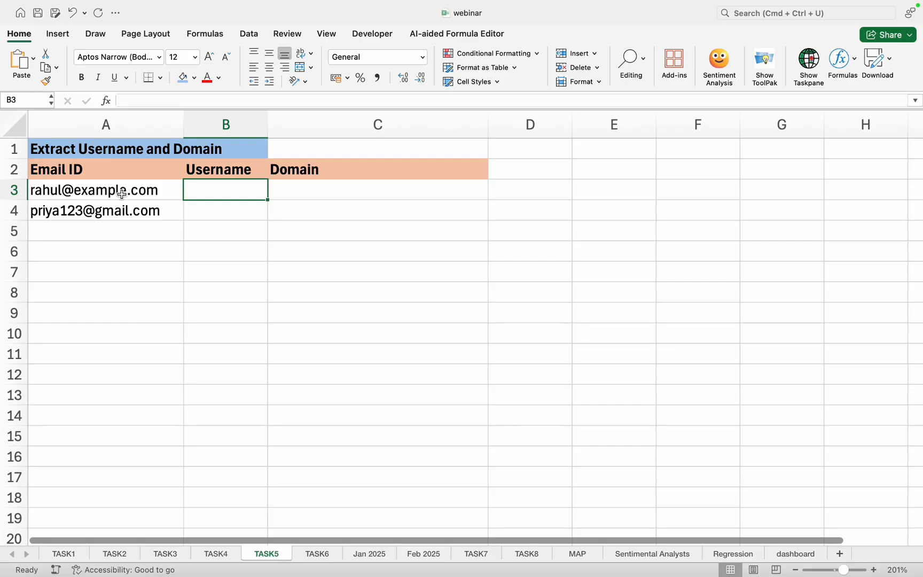
click(287, 189)
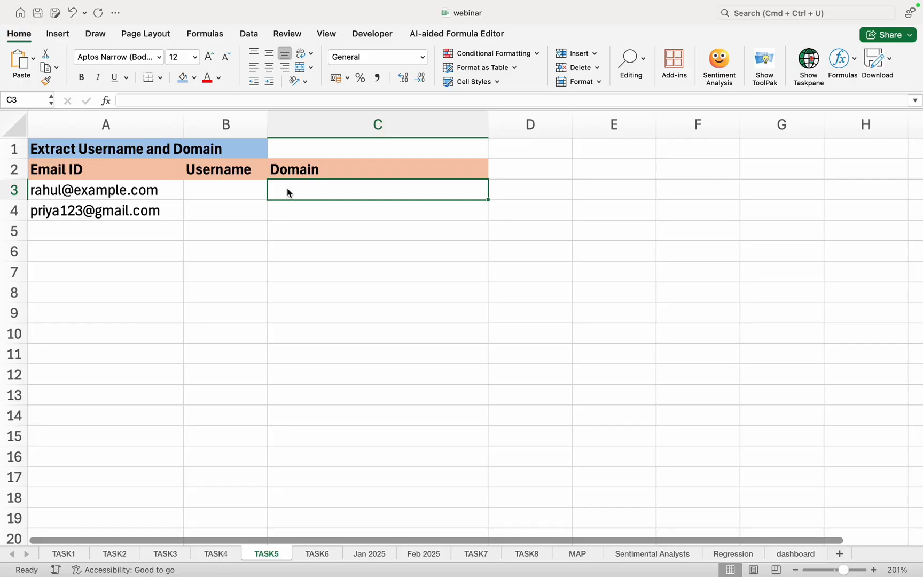
click(241, 187)
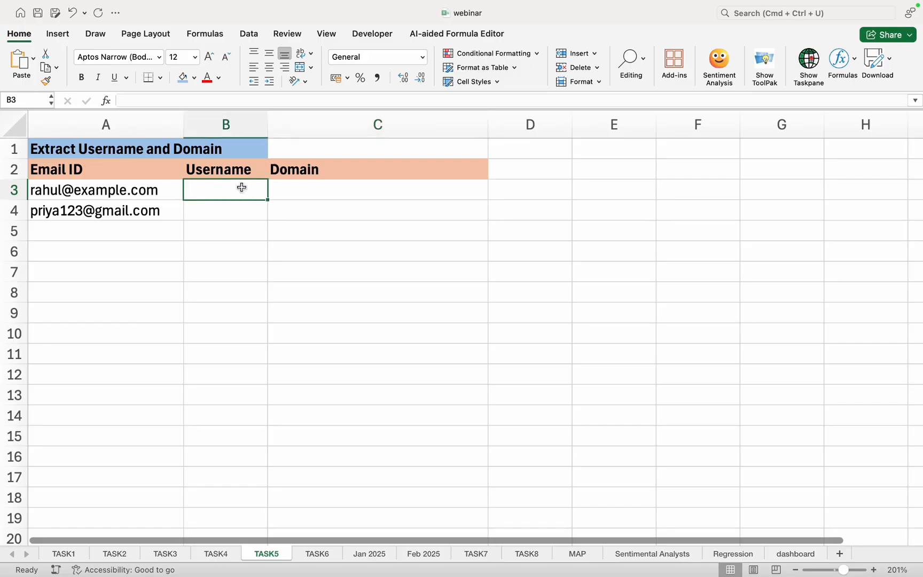
click(325, 190)
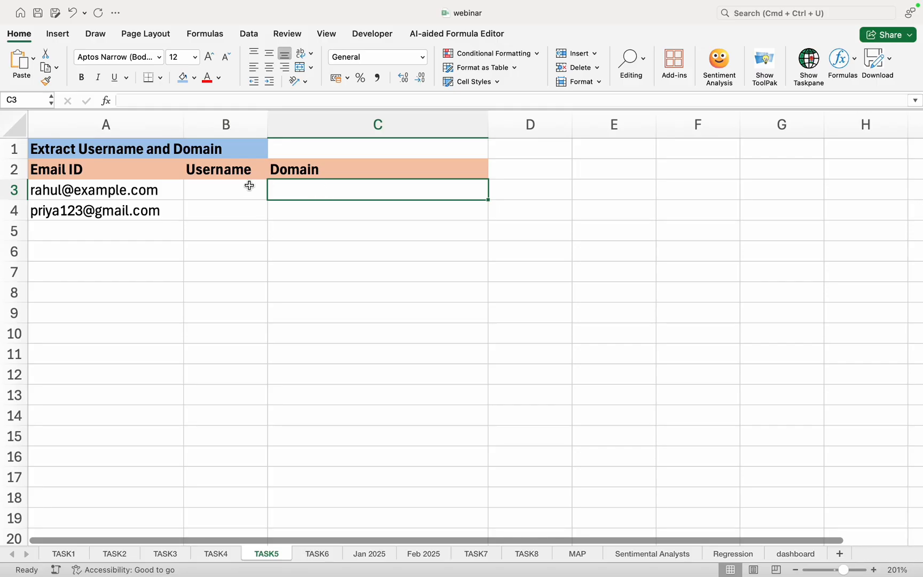
Enter =TEXTBEFORE(A3,"@") in B3 to extract the first email's username
click(231, 188)
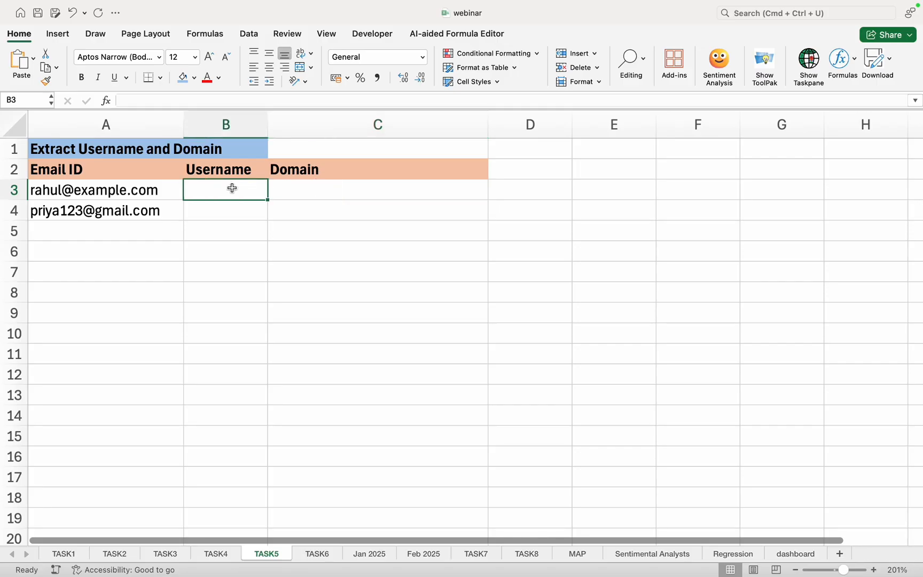
text(=)
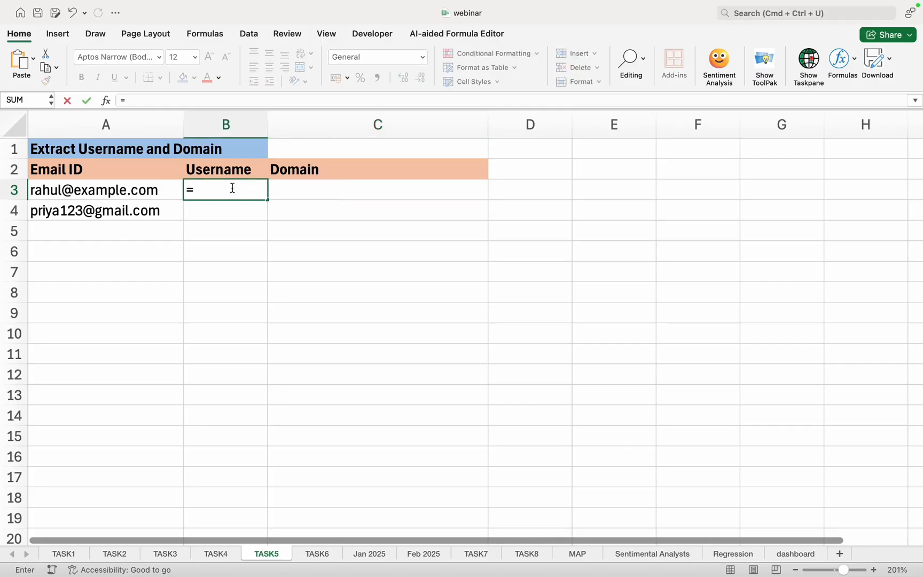
text(te)
key(Down)
key(Down)
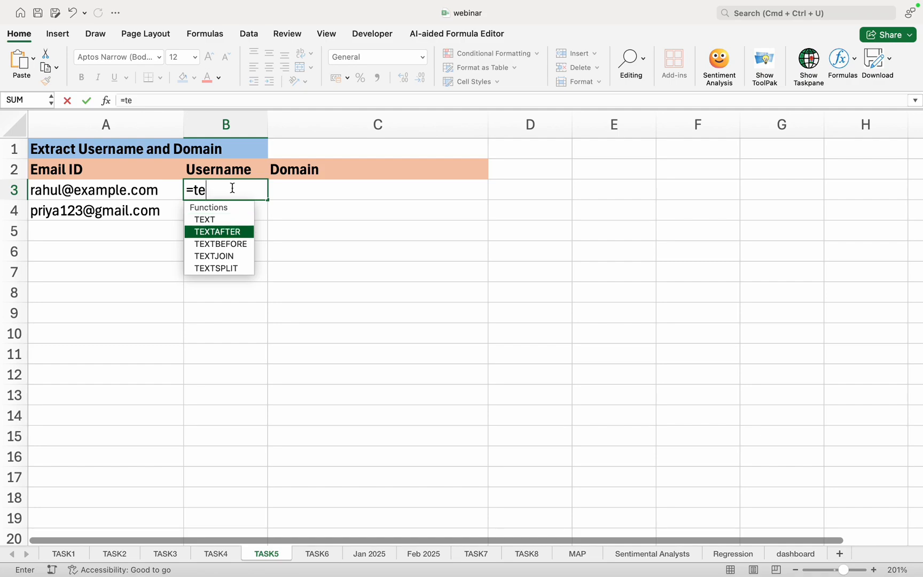
key(Tab)
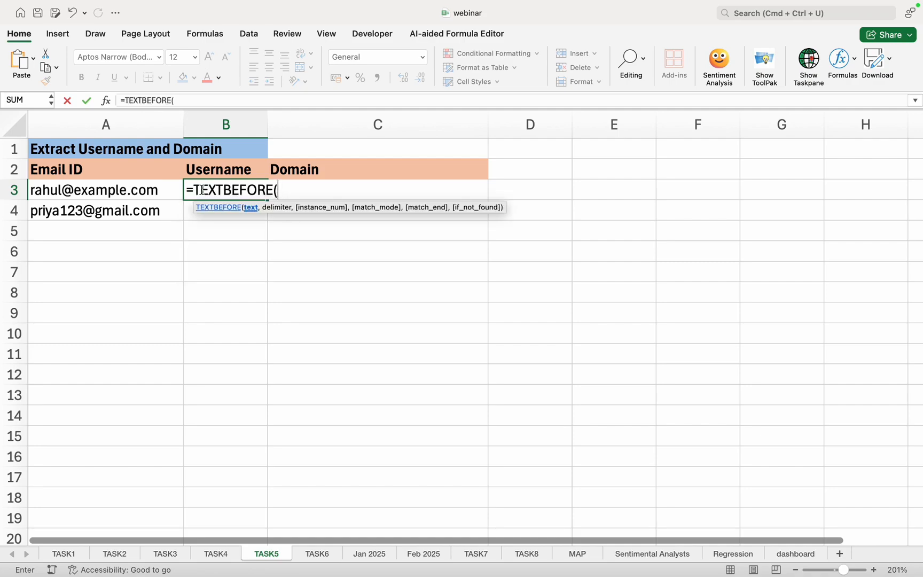
click(148, 190)
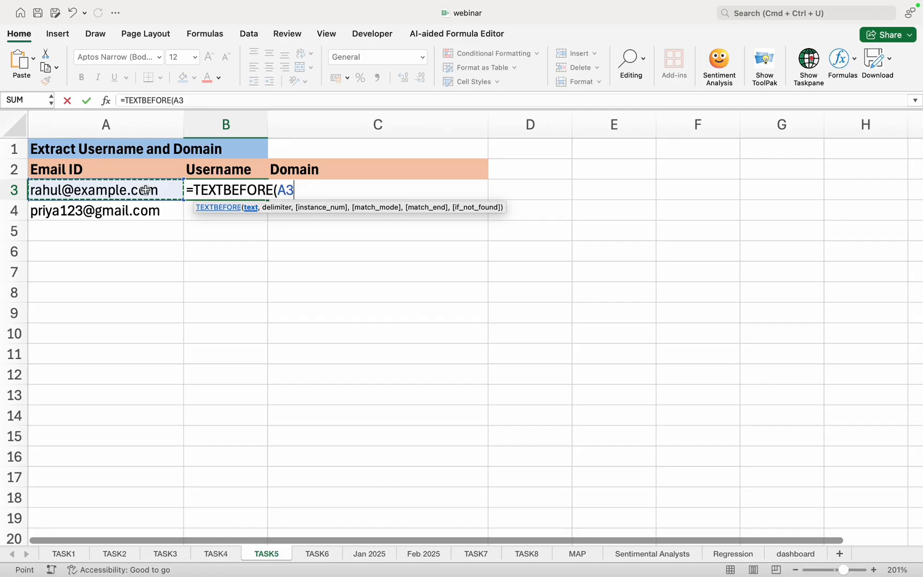
text(,)
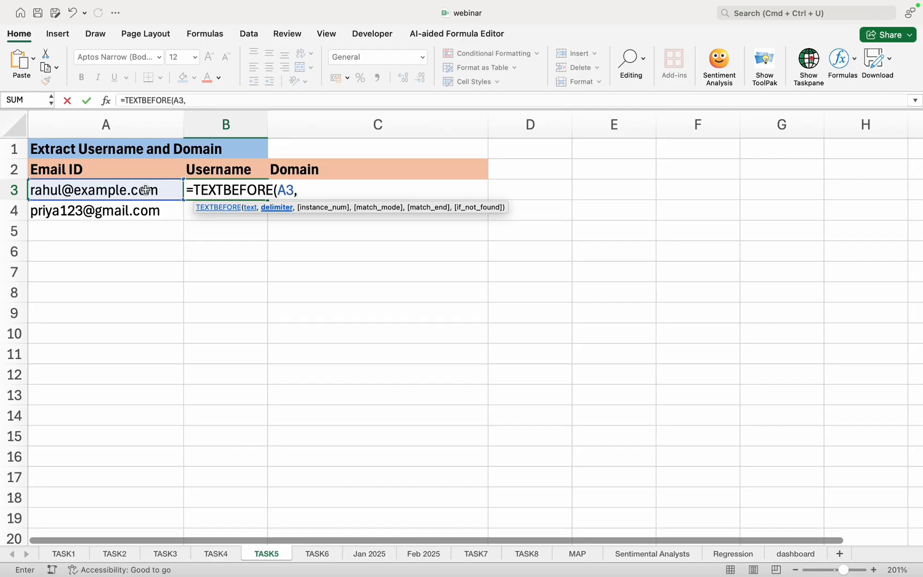
text("@"))
key(Return)
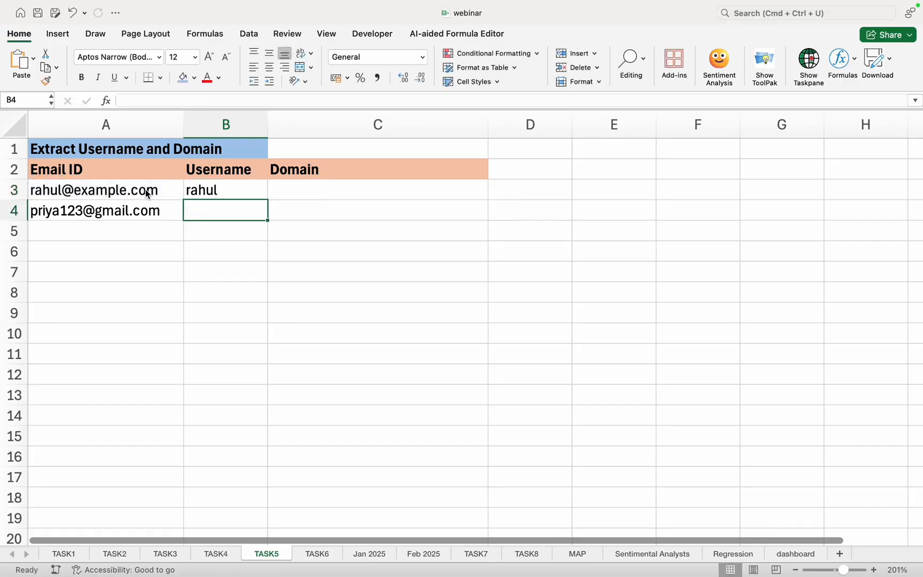
Enter =TEXTAFTER(A3,"@") in C3 to extract the first email's domain
key(Right)
key(Up)
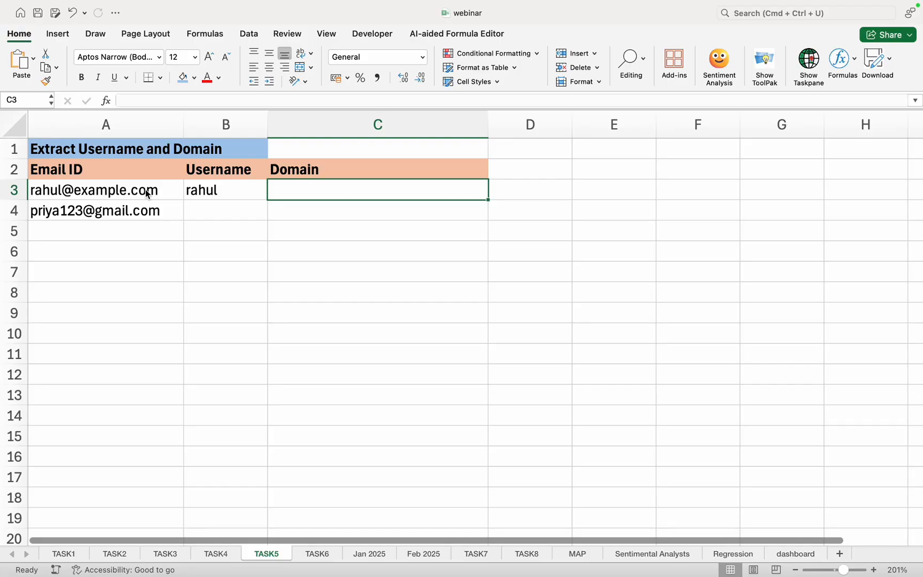
text(=)
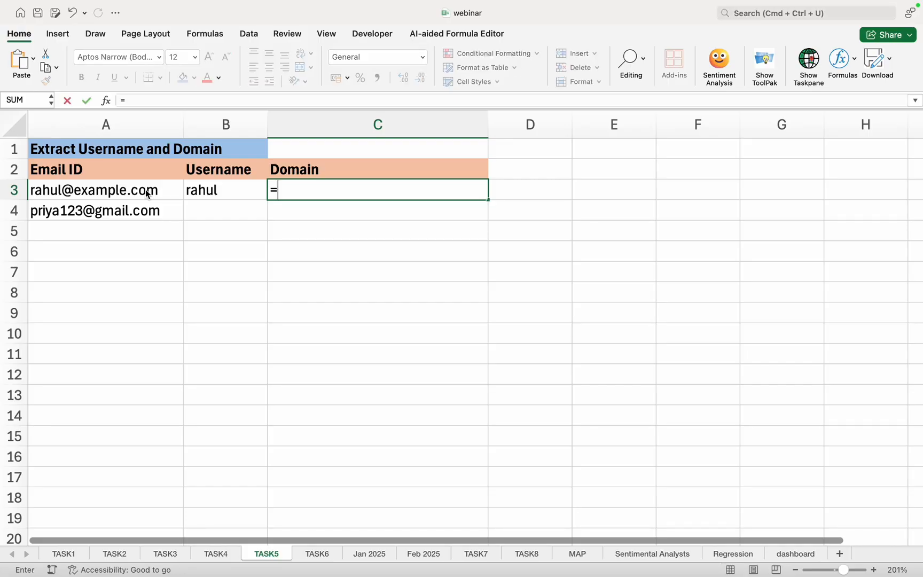
text(te)
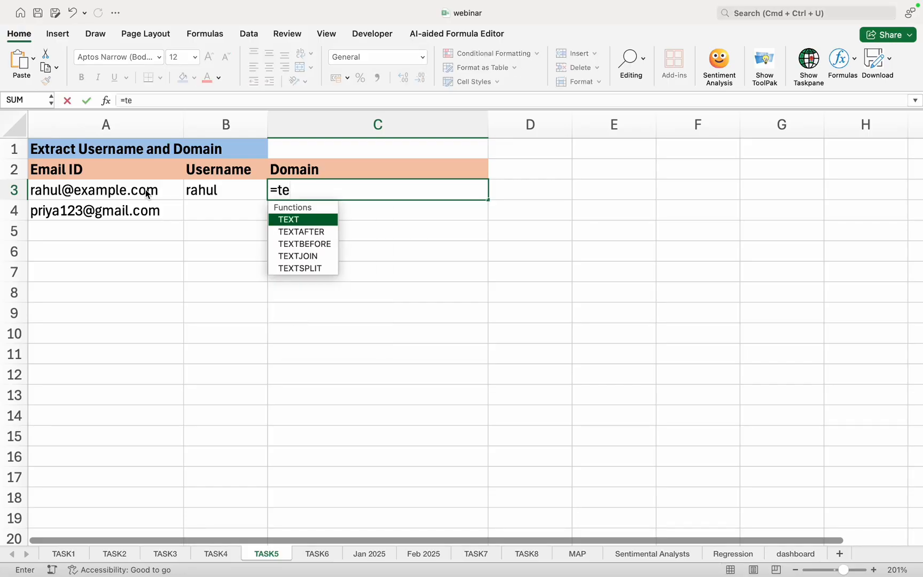
key(Down)
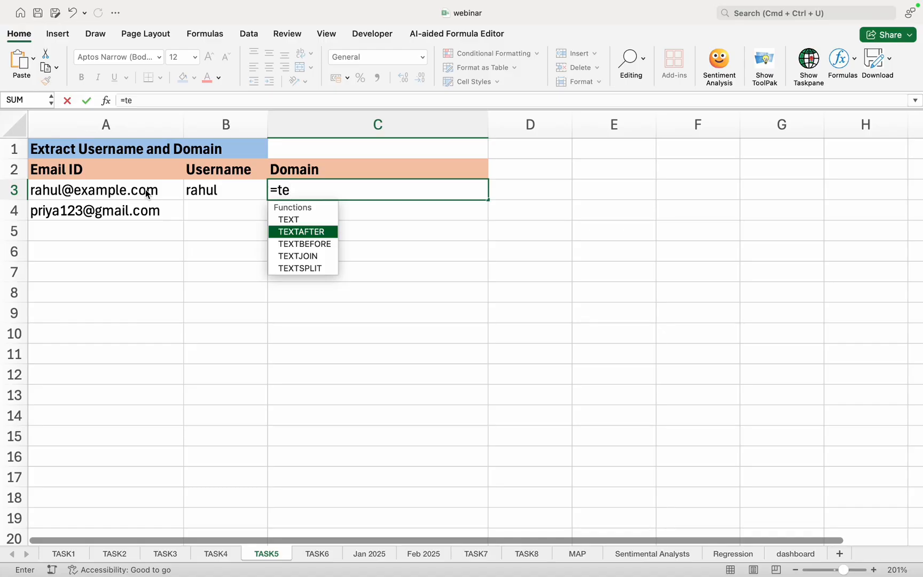
key(Tab)
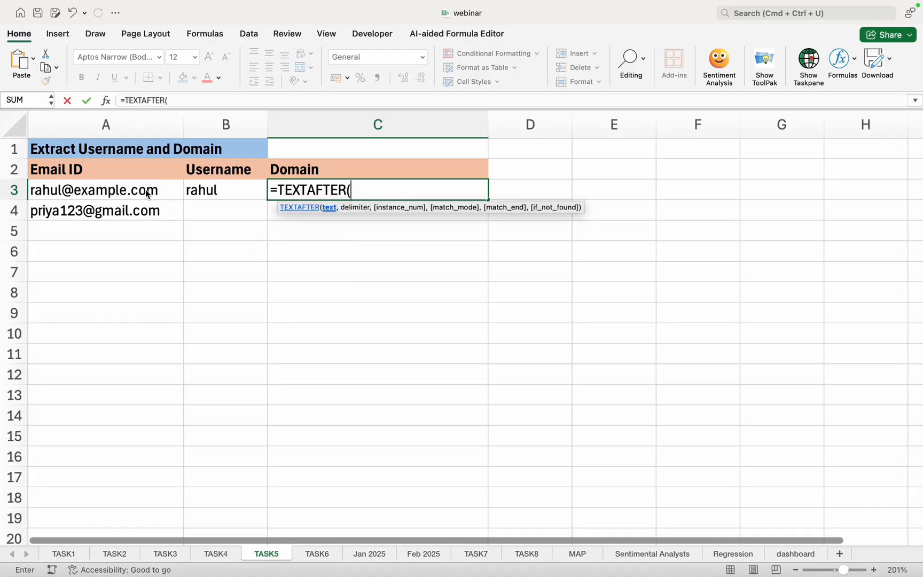
click(117, 190)
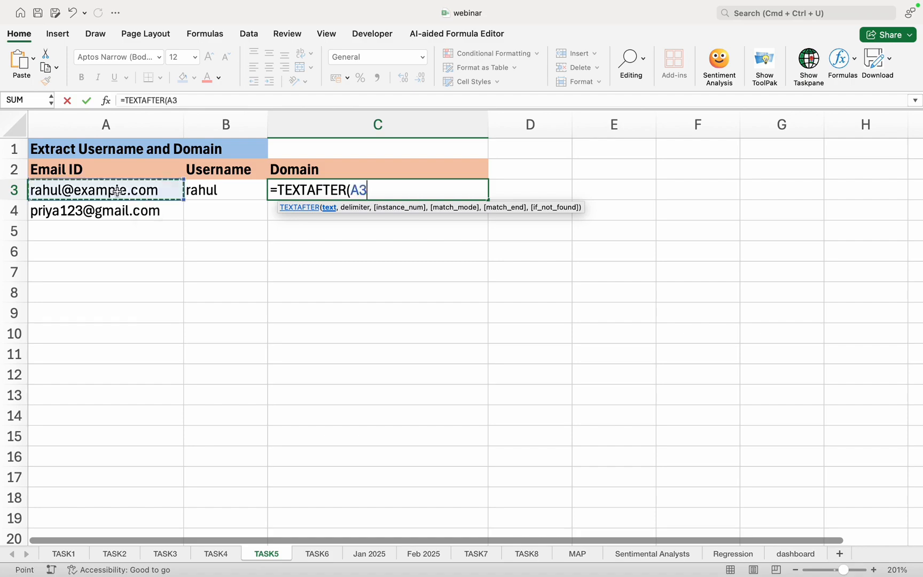
text(,)
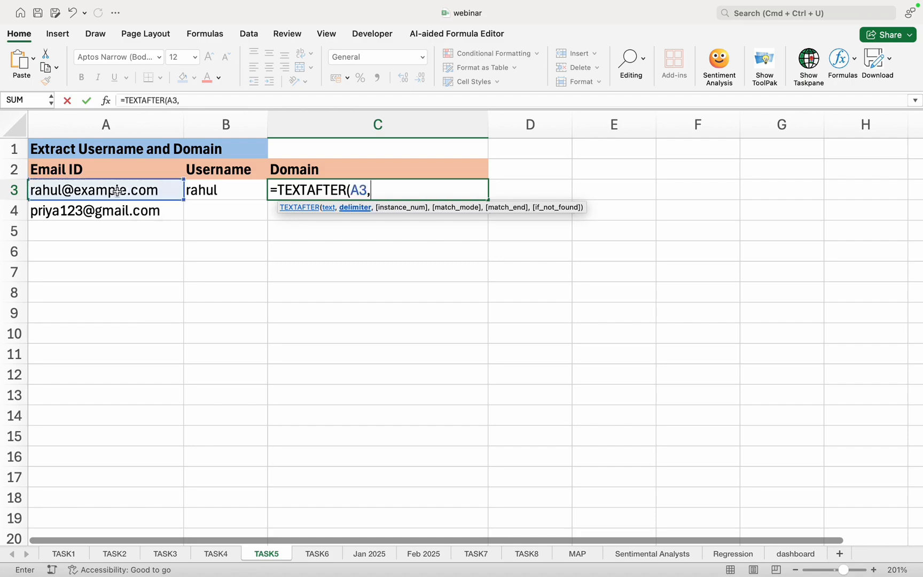
text("@"))
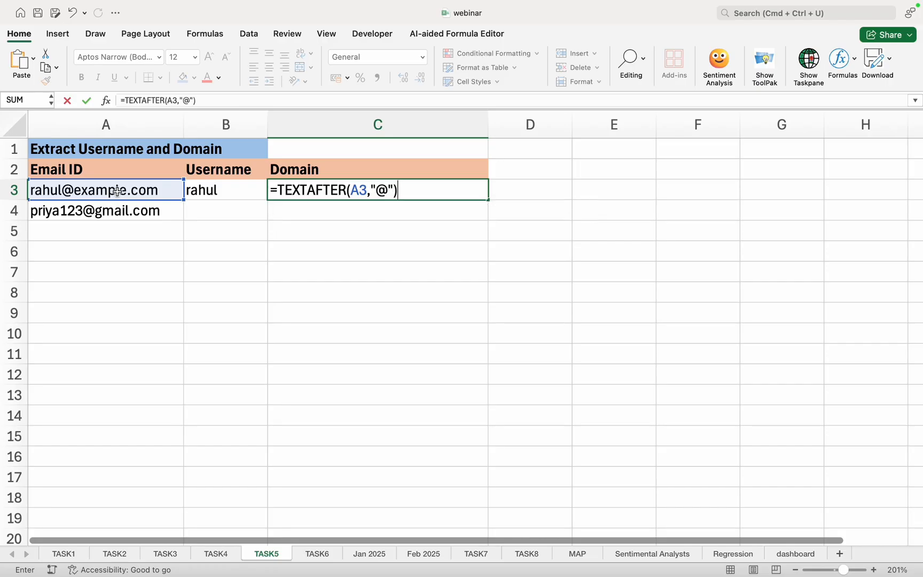
key(Return)
Fill the Username formula in B3 and the Domain formula in C3 down to row 4 for the second email
click(234, 190)
click(302, 190)
click(254, 188)
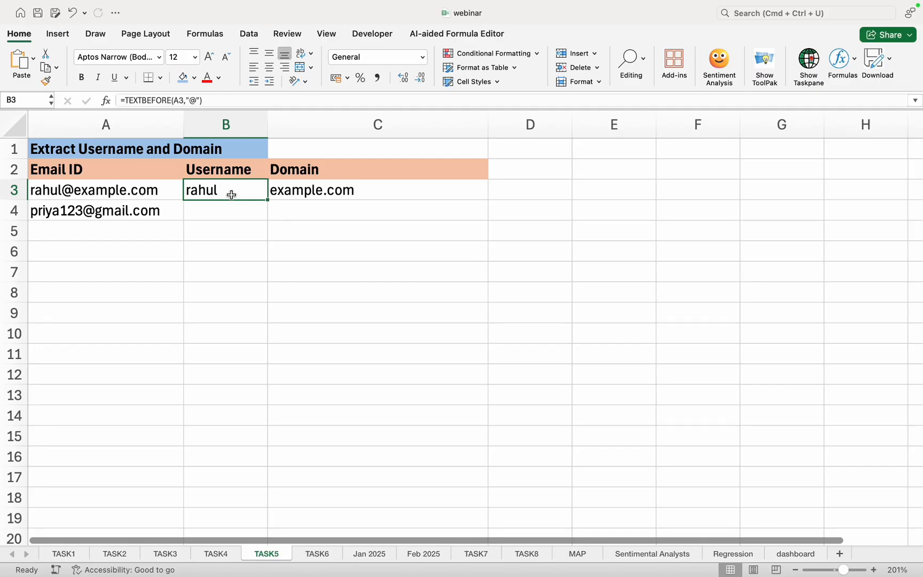
click(287, 193)
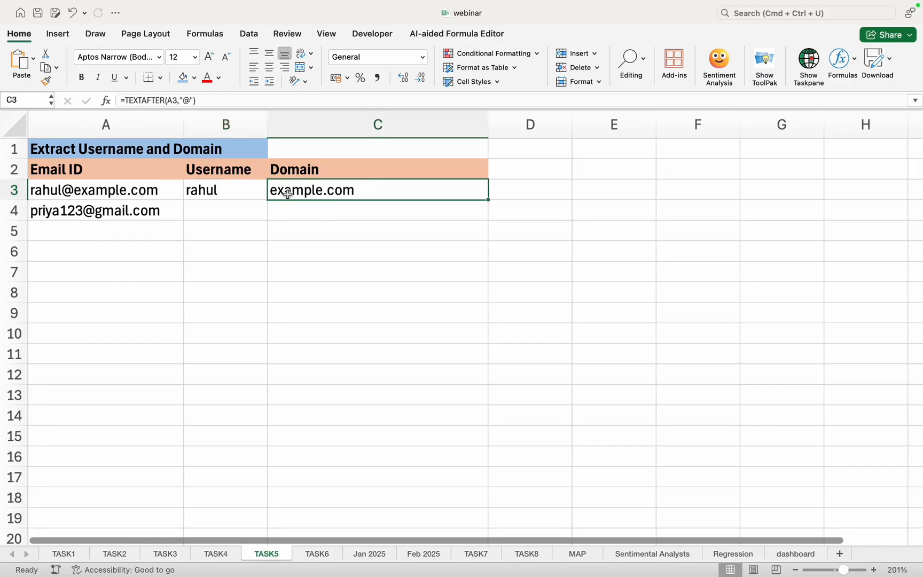
click(244, 193)
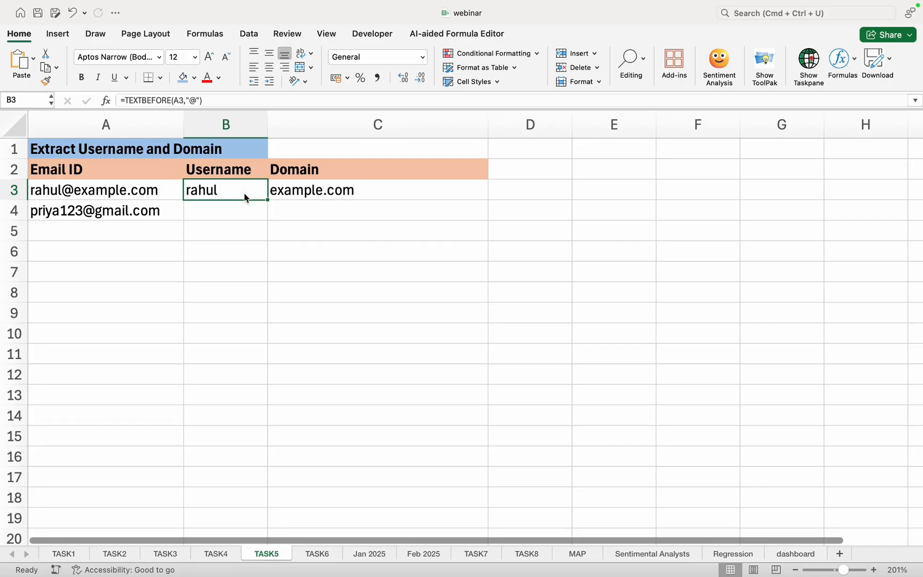
drag(268, 200, 266, 226)
click(468, 189)
drag(487, 200, 487, 224)
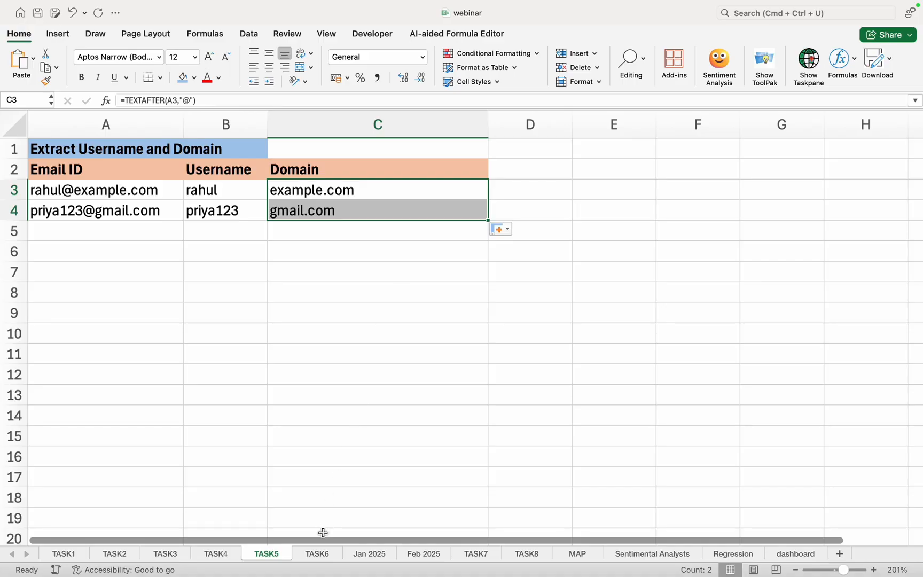
Open the TASK6 sheet with the sales, running total and remaining balance tables
click(369, 482)
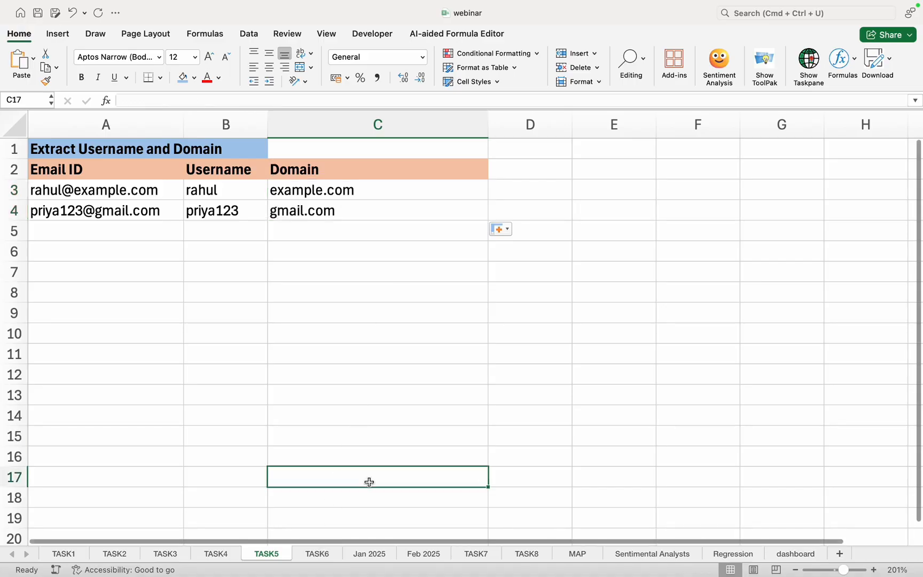
click(321, 554)
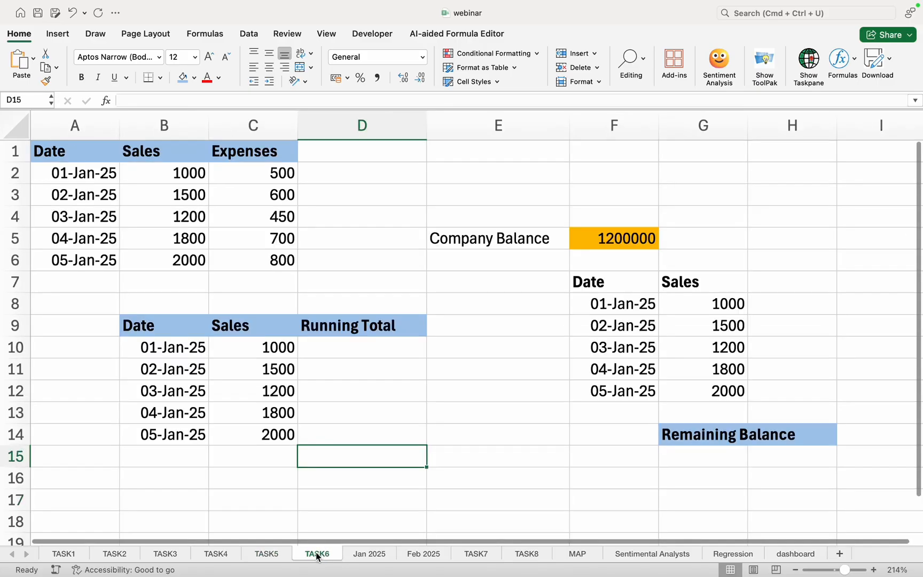
Calculate the running total of sales from cell D10 with the formula =SCAN(0,C10:C14,LAMBDA(x,y,x+y))
click(385, 251)
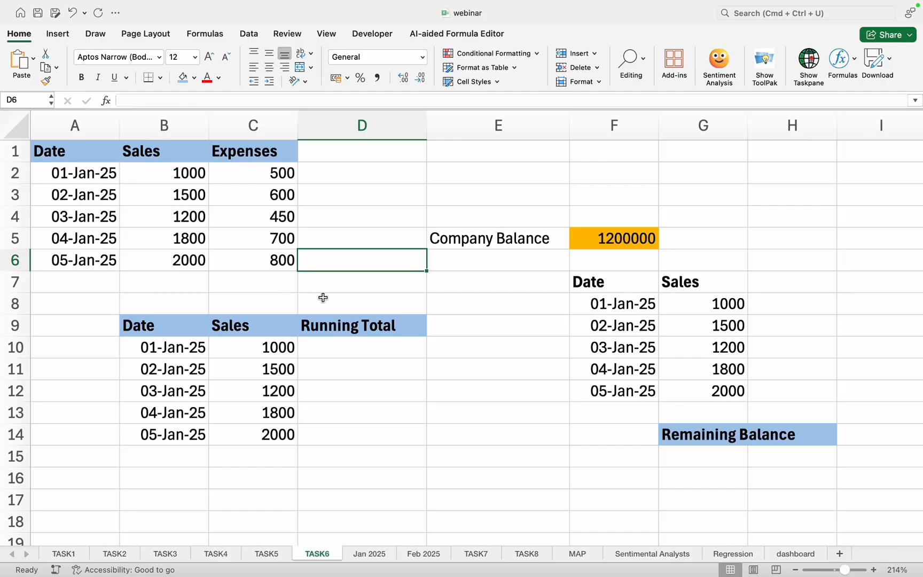
click(365, 348)
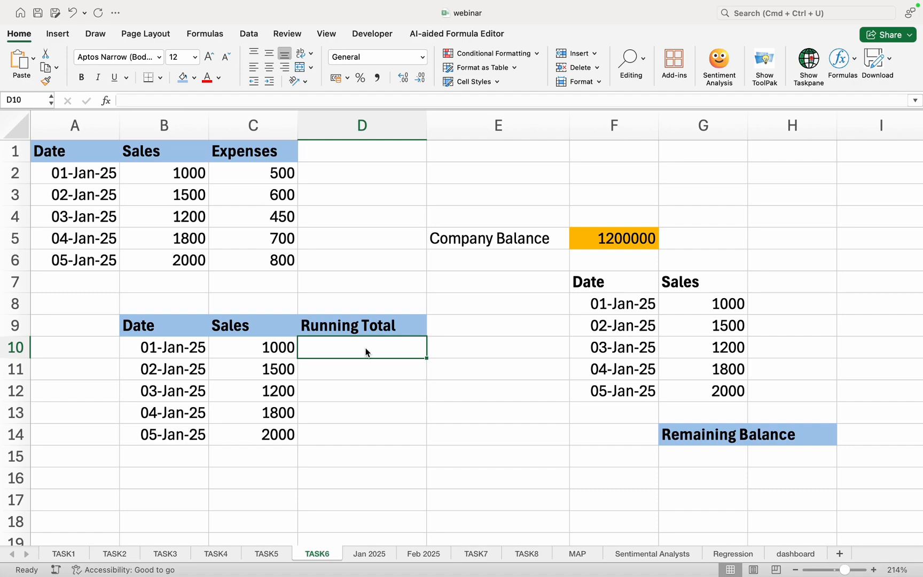
text(=scan)
key(Tab)
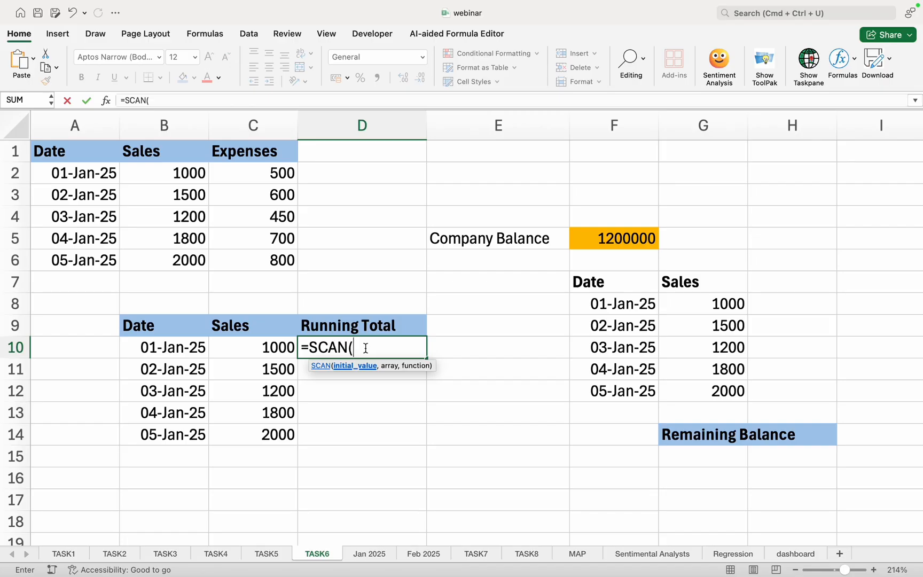
text(0,)
drag(268, 347, 262, 435)
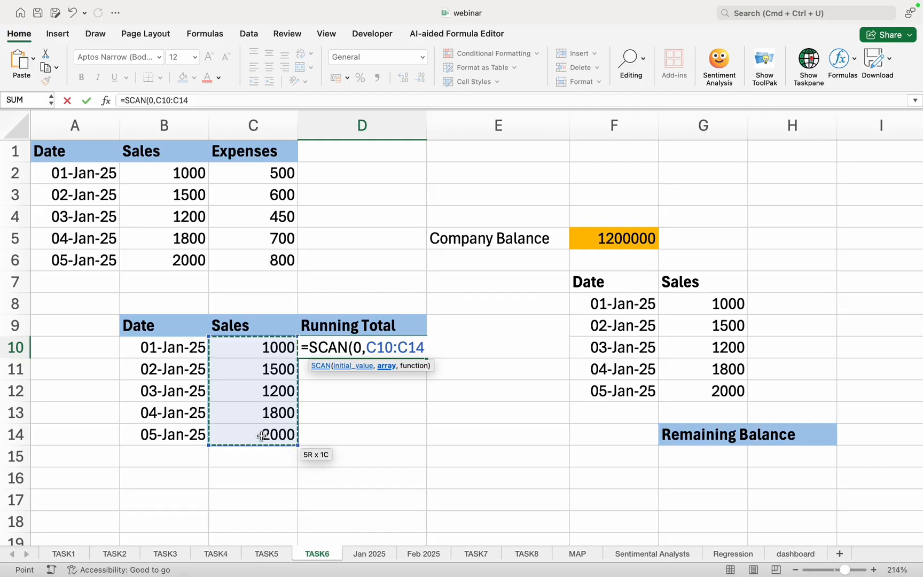
text(,)
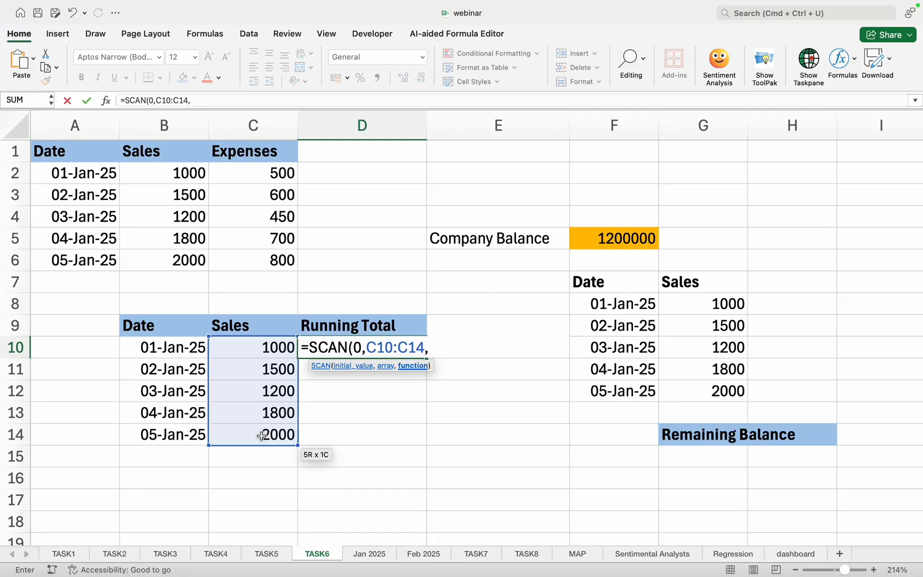
text(lam)
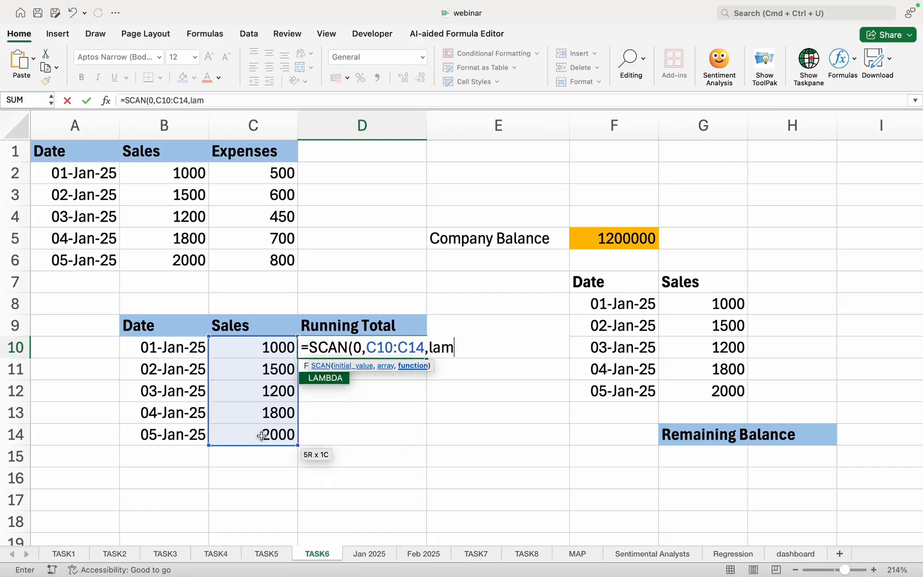
key(Tab)
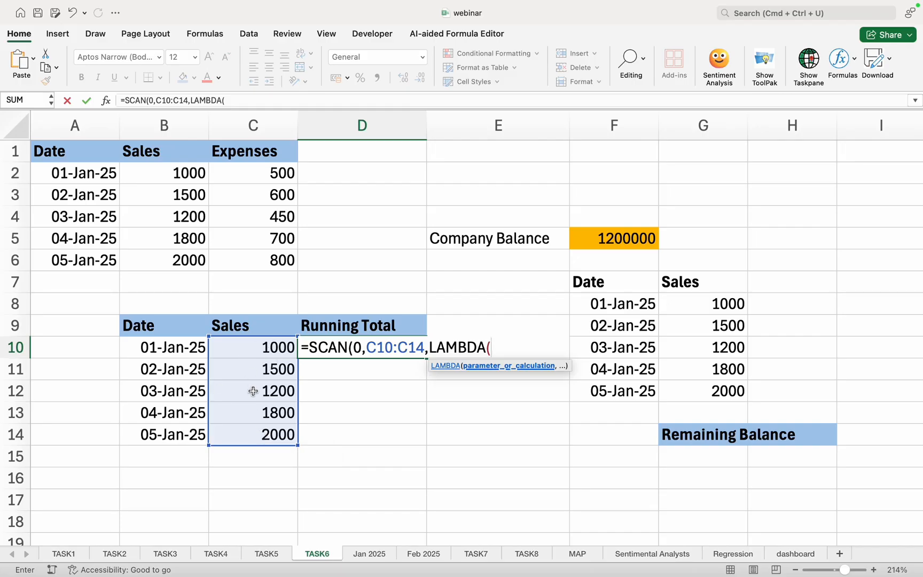
text(x,y)
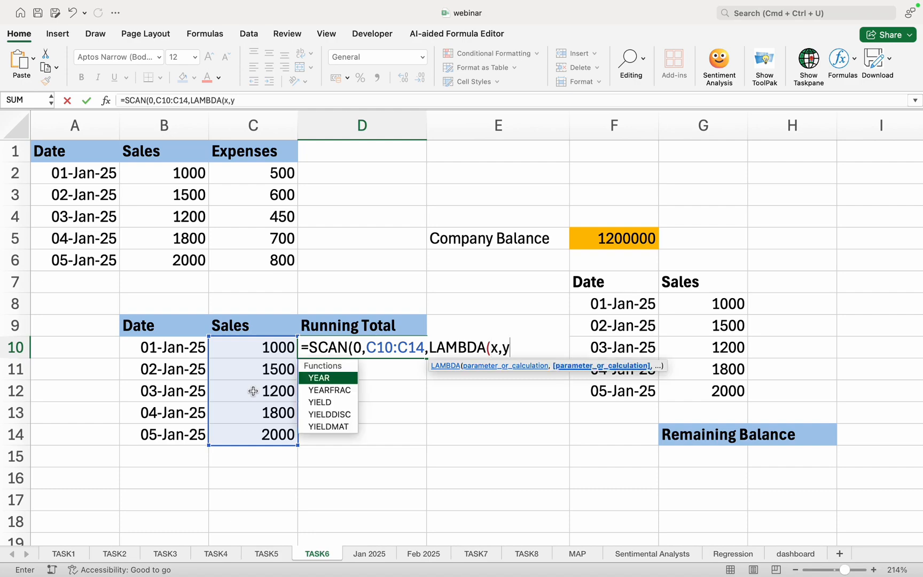
text(,x)
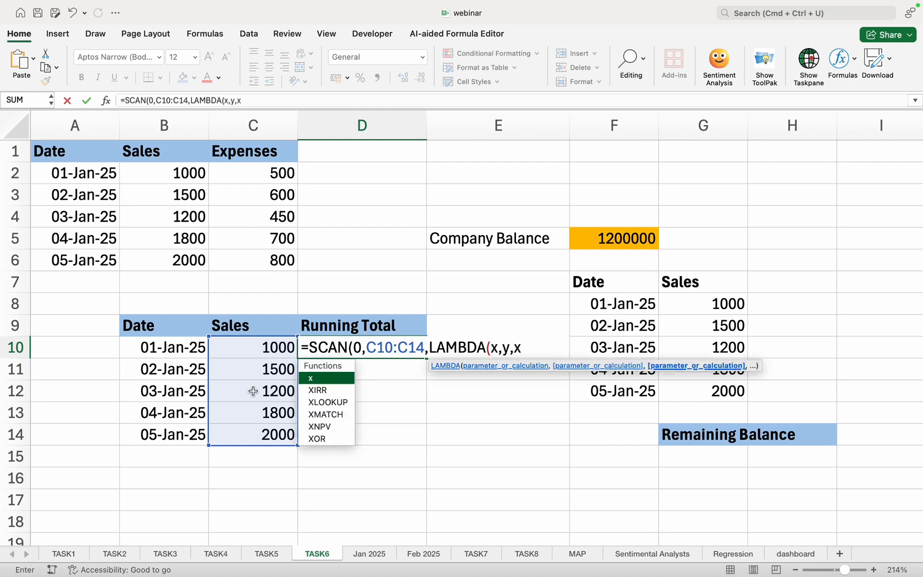
text(+y)
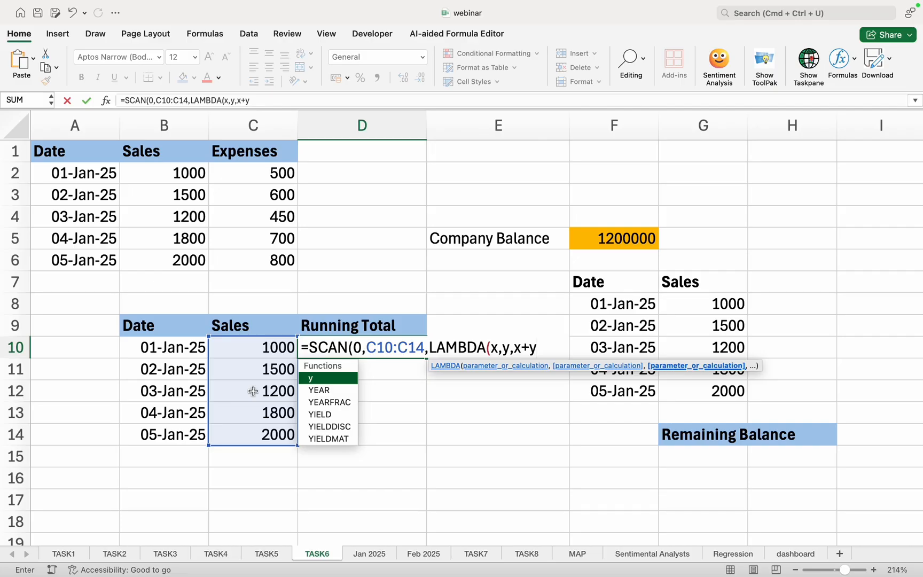
text()))
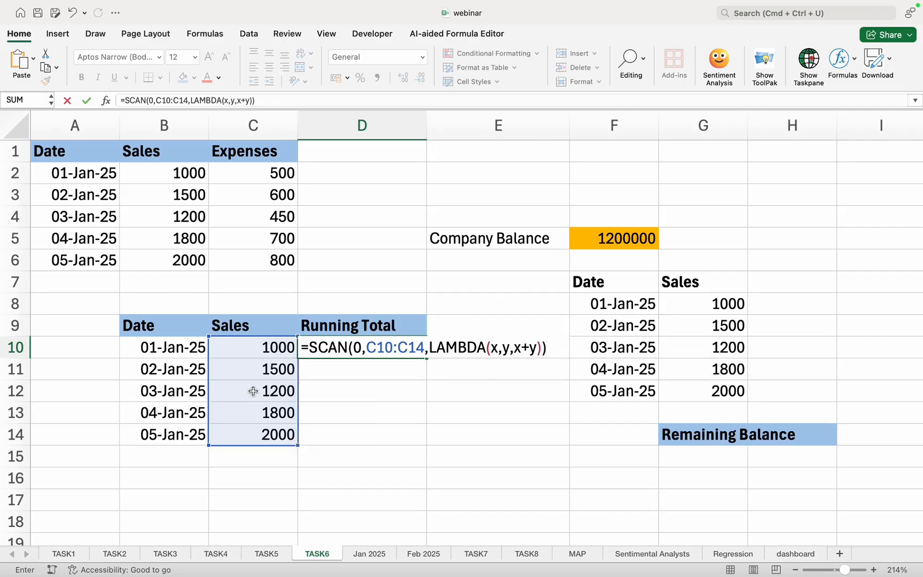
key(Return)
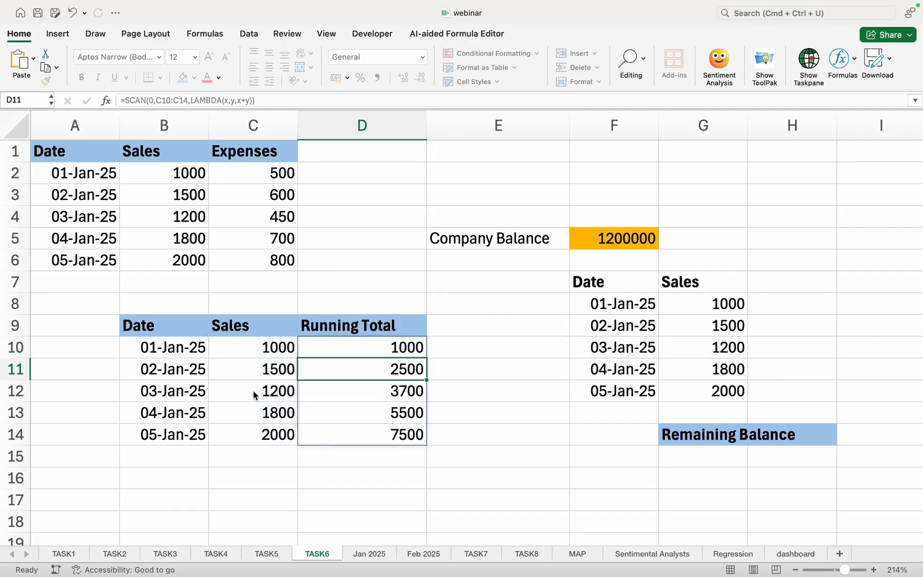
click(358, 347)
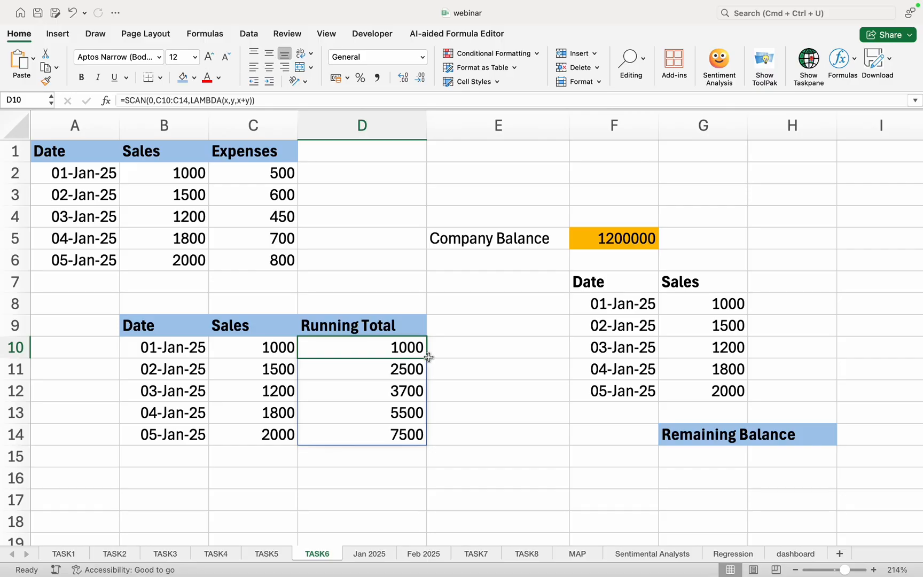
drag(426, 358, 428, 354)
click(482, 309)
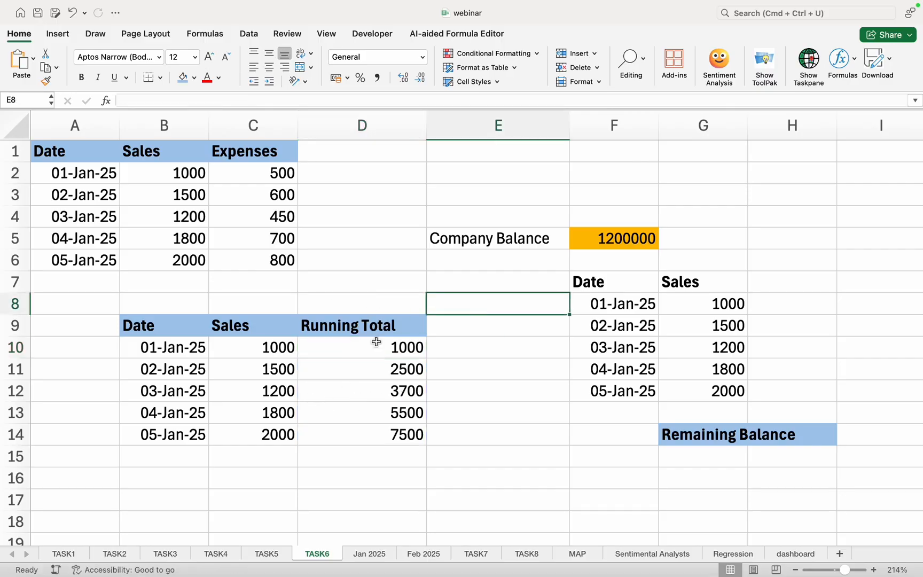
Calculate the remaining company balance in cell G15 with the formula =REDUCE(F5,G8:G12,LAMBDA(x,y,x-y))
click(602, 235)
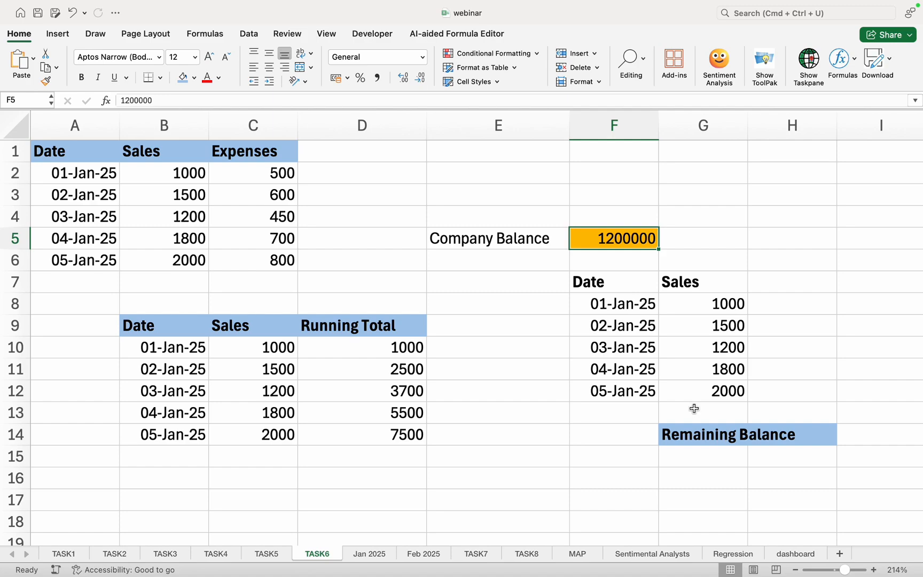
click(694, 454)
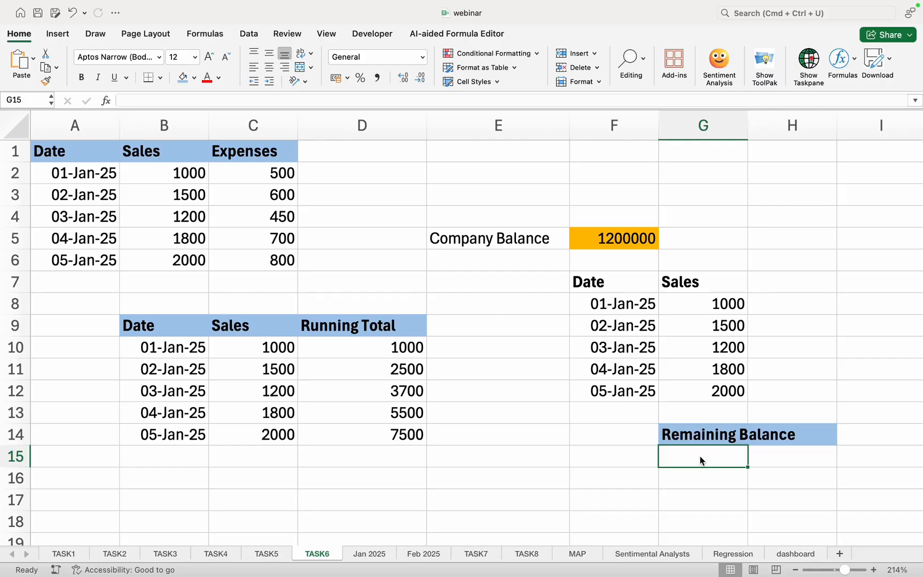
text(=)
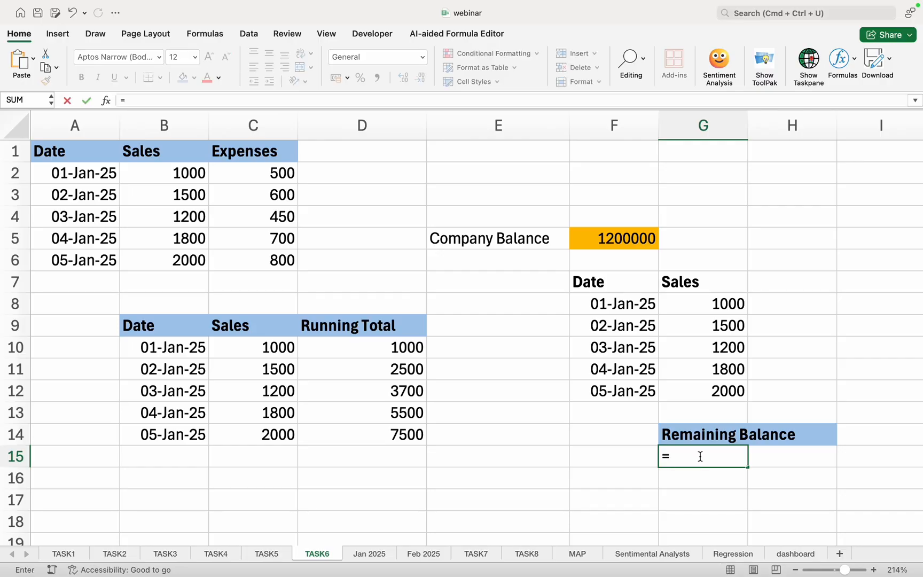
text(red)
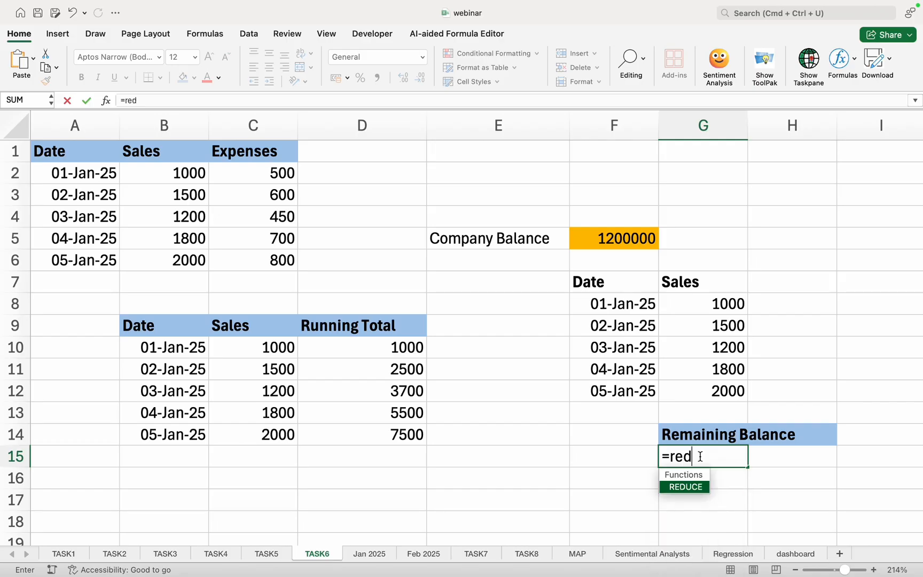
key(Tab)
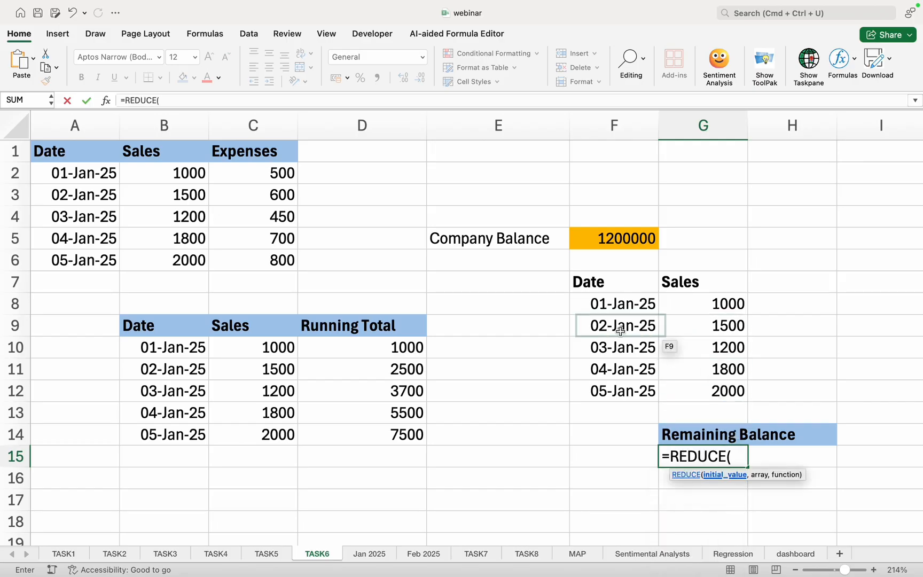
click(604, 238)
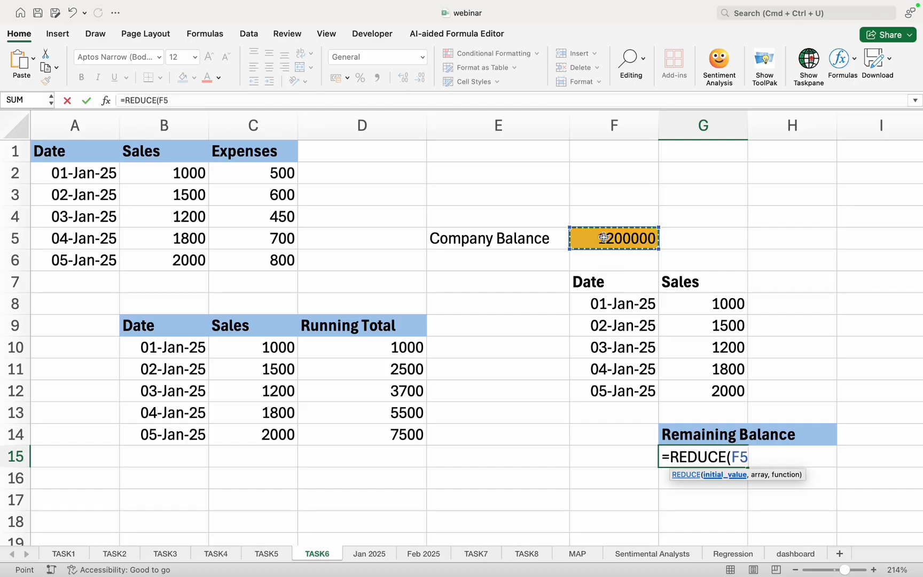
text(,)
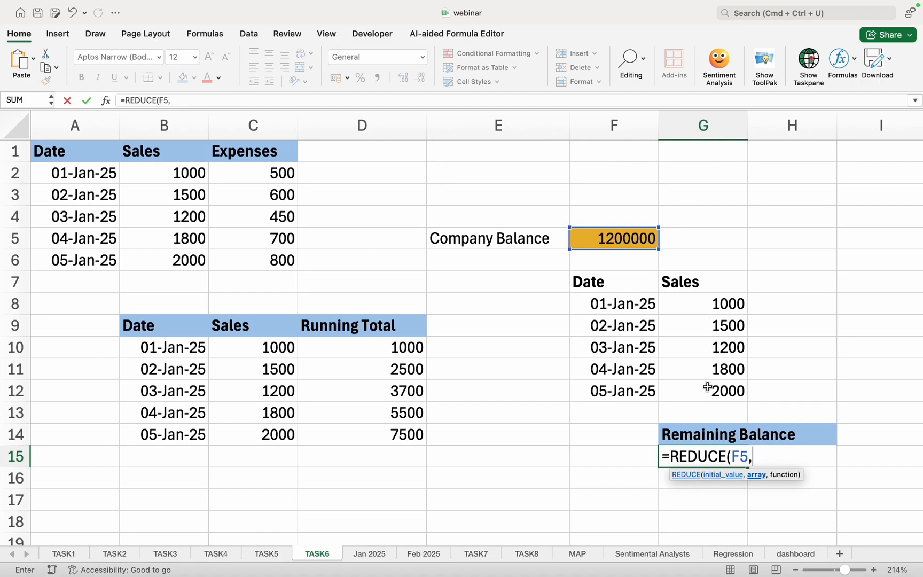
drag(702, 303, 702, 385)
text(,)
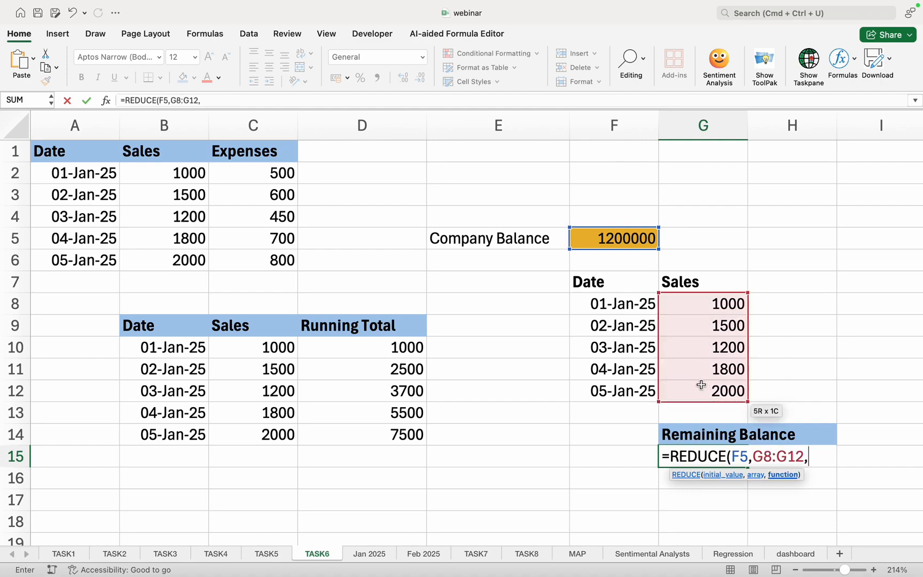
text(lamb)
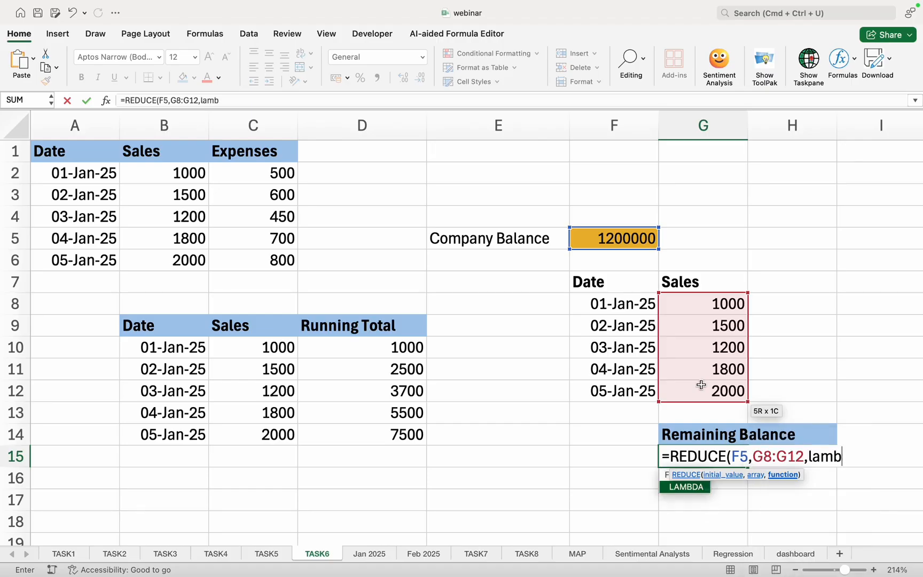
key(Tab)
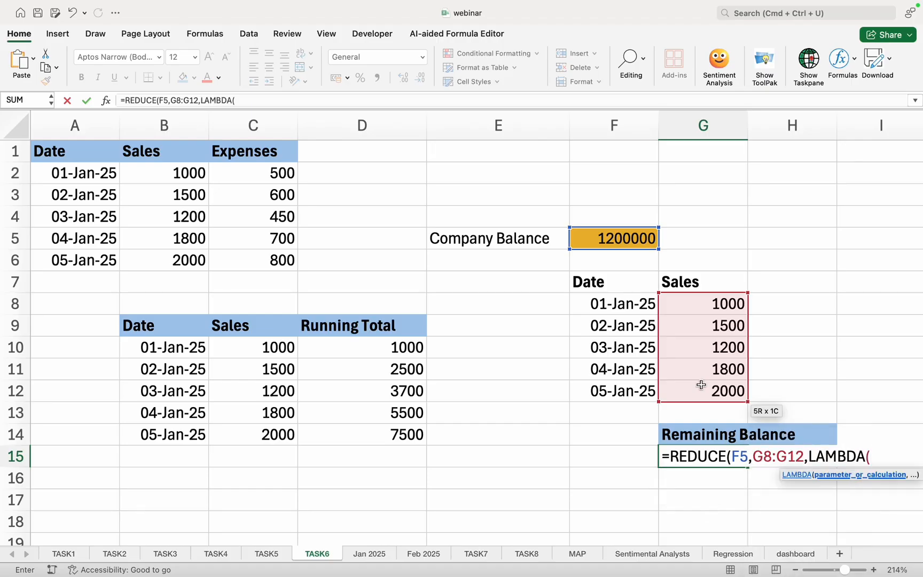
scroll(560, 437, right, 5)
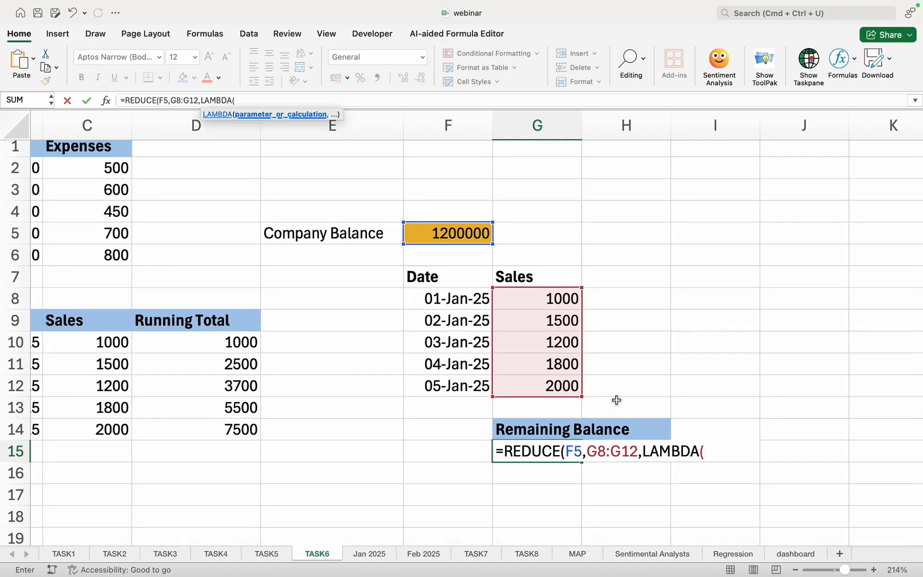
text(x,)
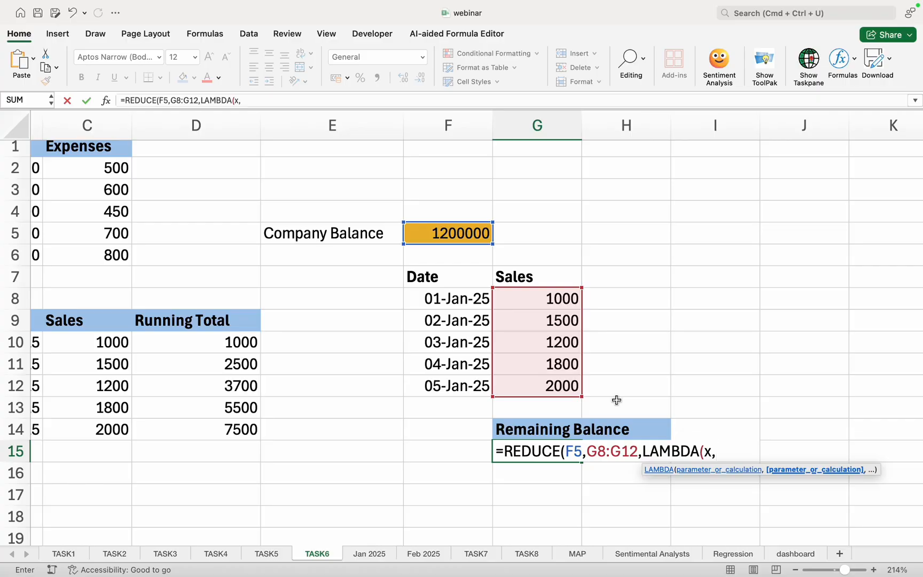
text(y,x)
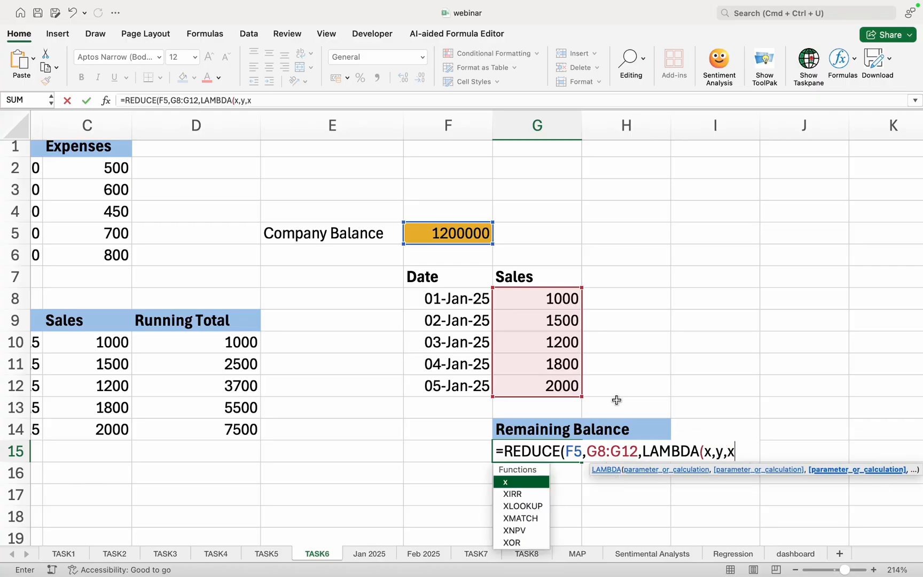
text(-y)
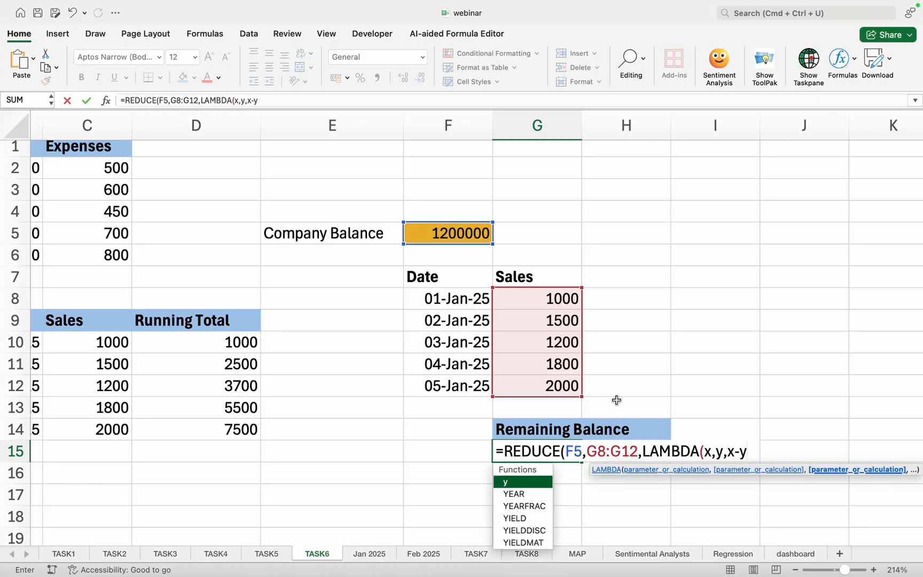
text()))
key(Return)
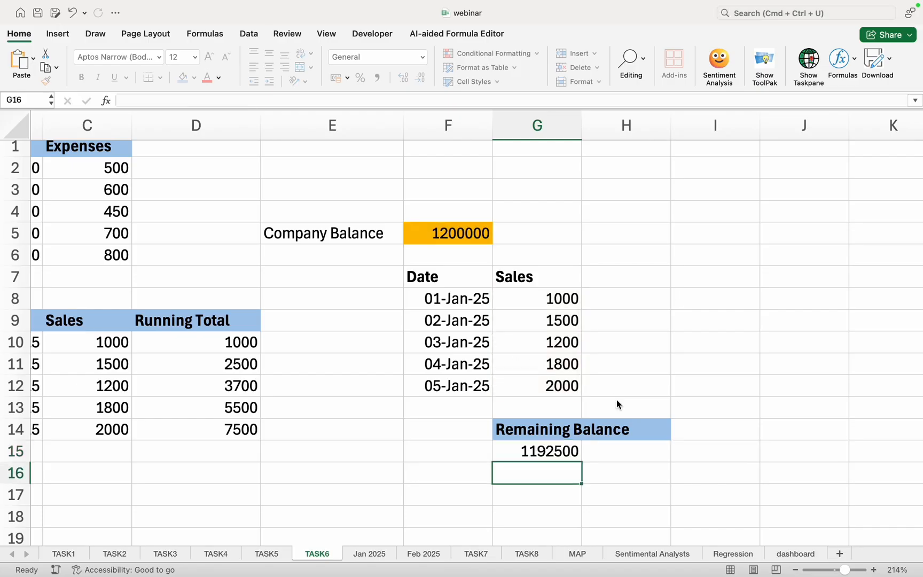
Fill the remaining balance cell G15 with the standard orange used for the company balance
click(554, 453)
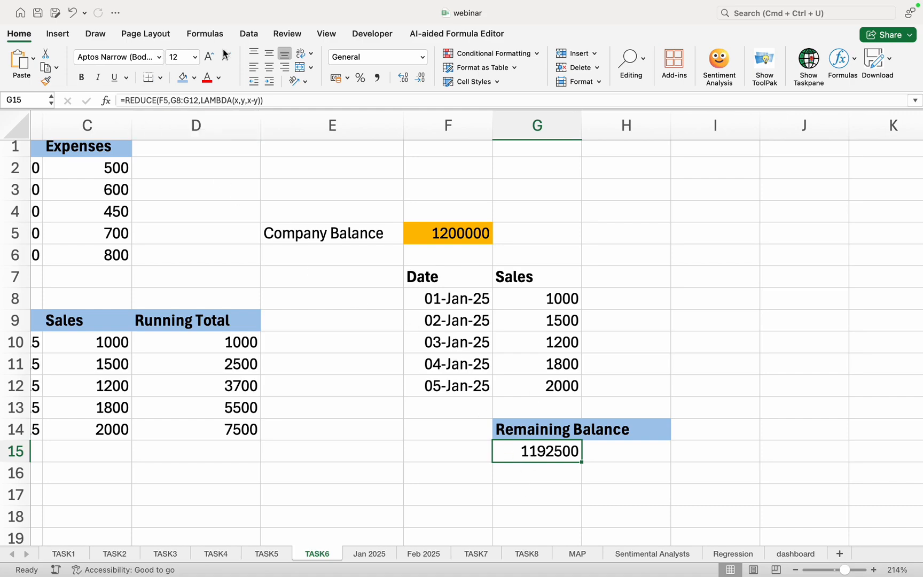
click(194, 78)
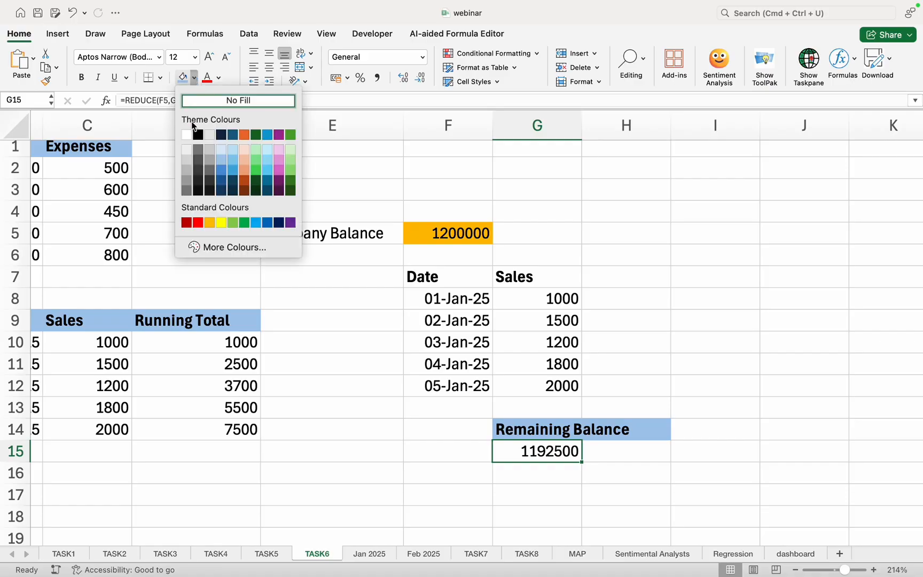
click(209, 221)
click(396, 359)
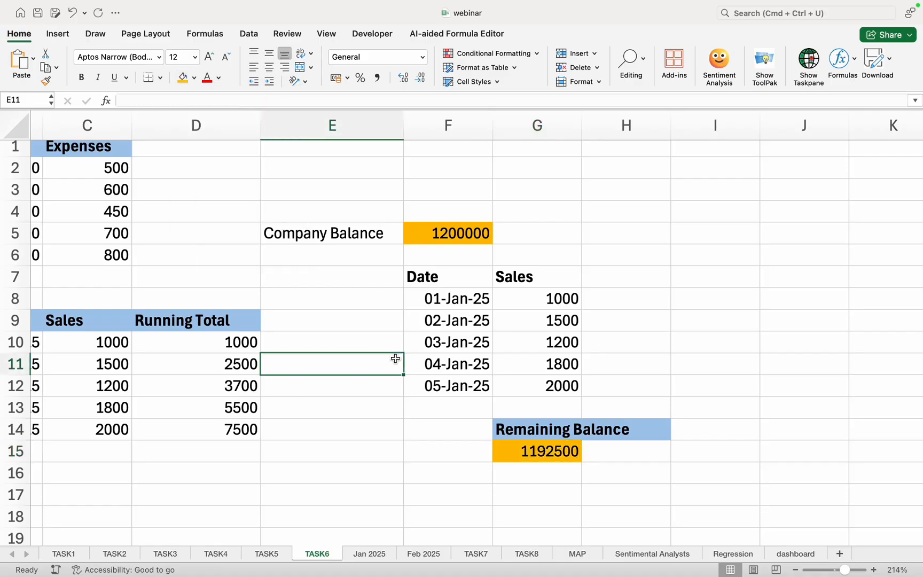
click(465, 232)
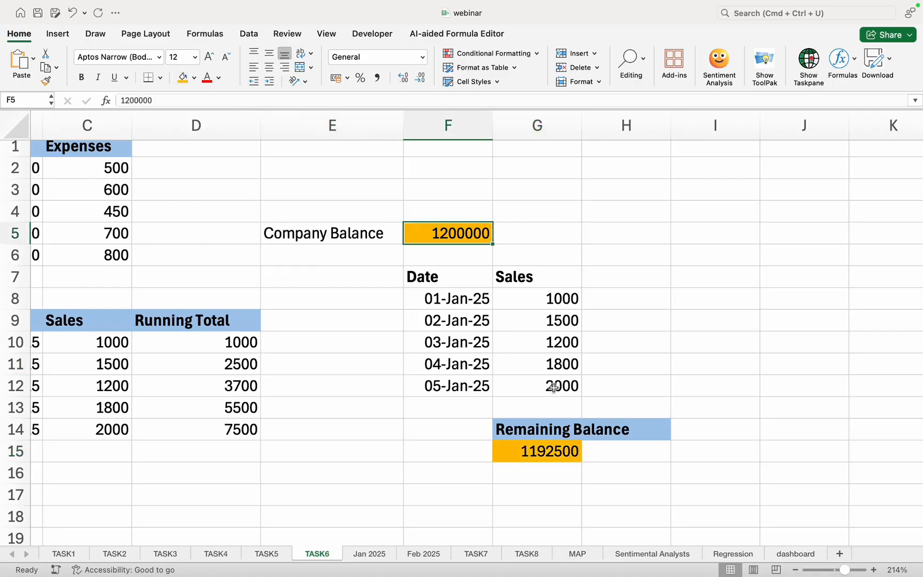
click(553, 458)
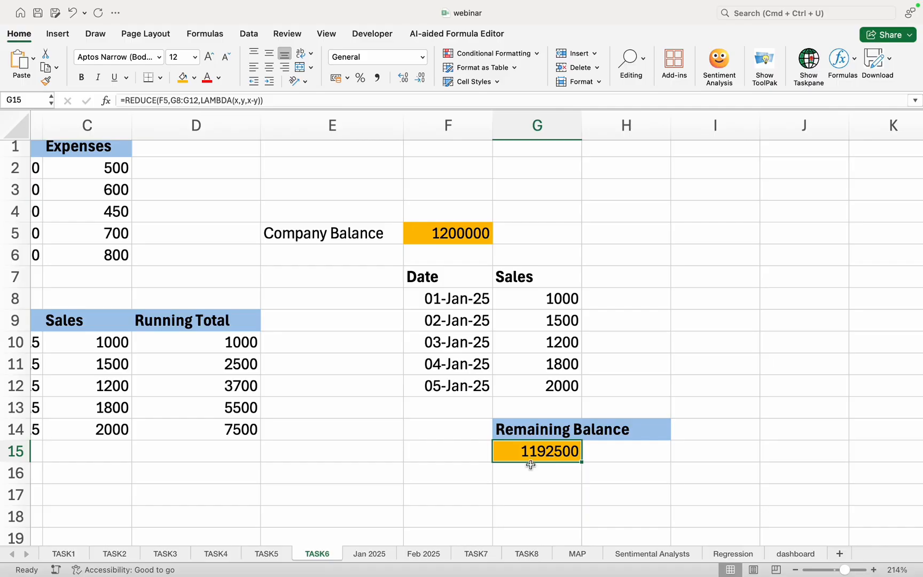
scroll(303, 465, left, 3)
scroll(302, 465, left, 3)
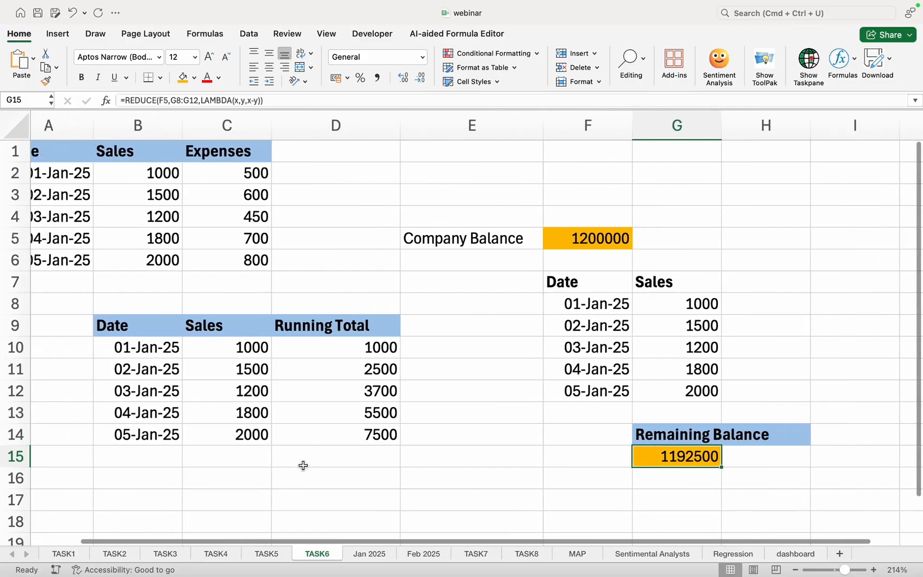
Review the sales tables on the Jan 2025 and Feb 2025 sheets and the empty merge table on the TASK7 sheet
click(380, 555)
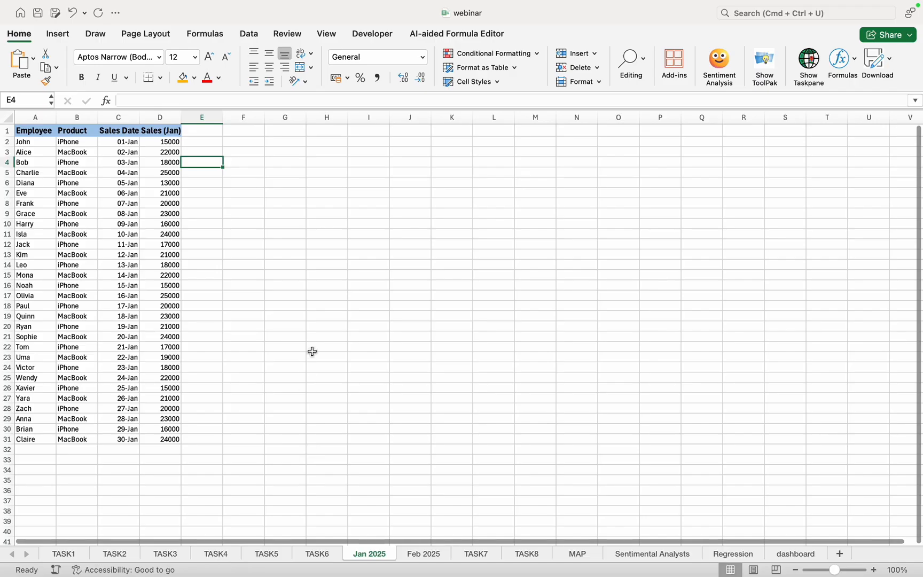
click(282, 275)
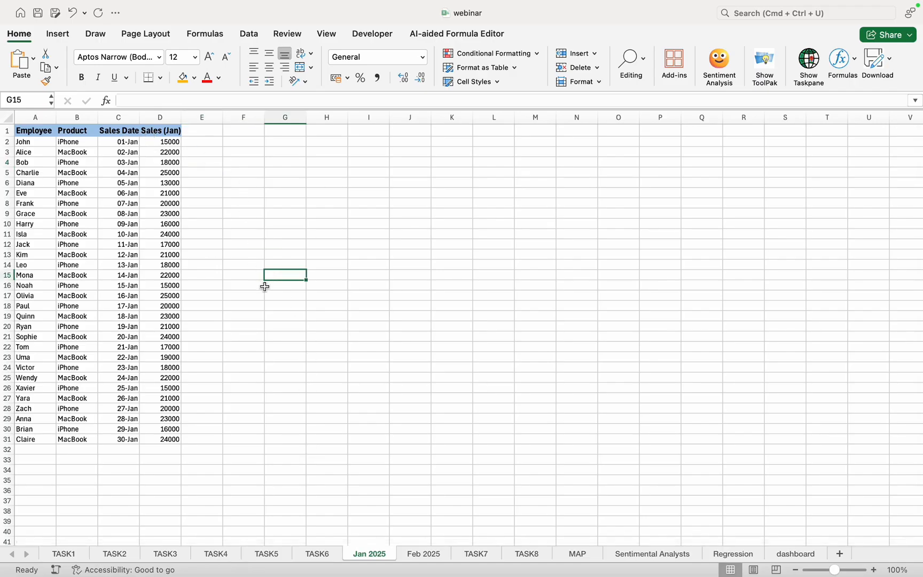
click(429, 554)
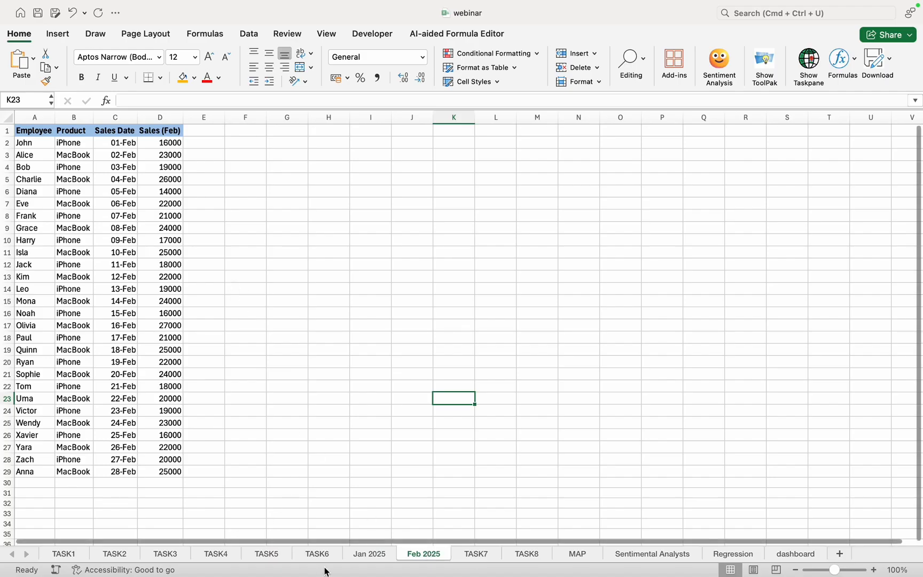
click(359, 557)
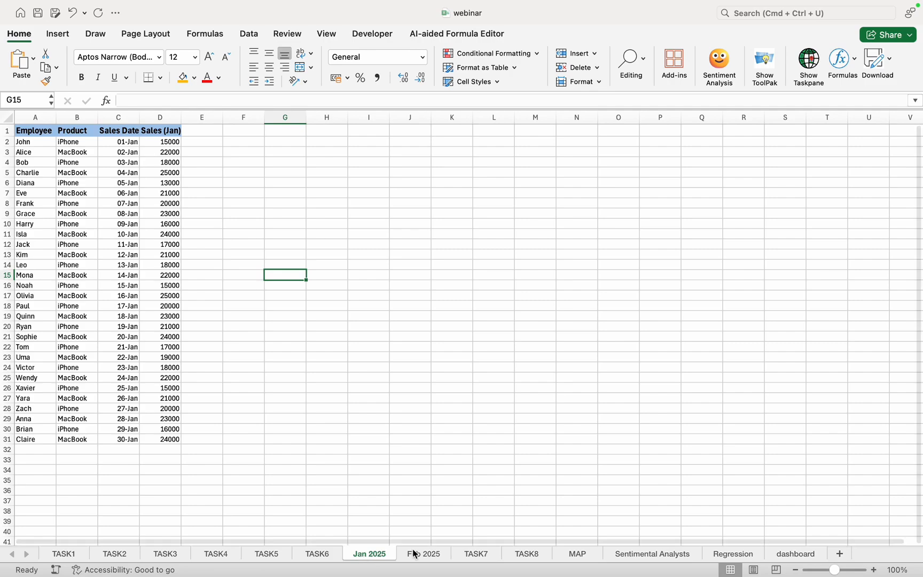
click(414, 554)
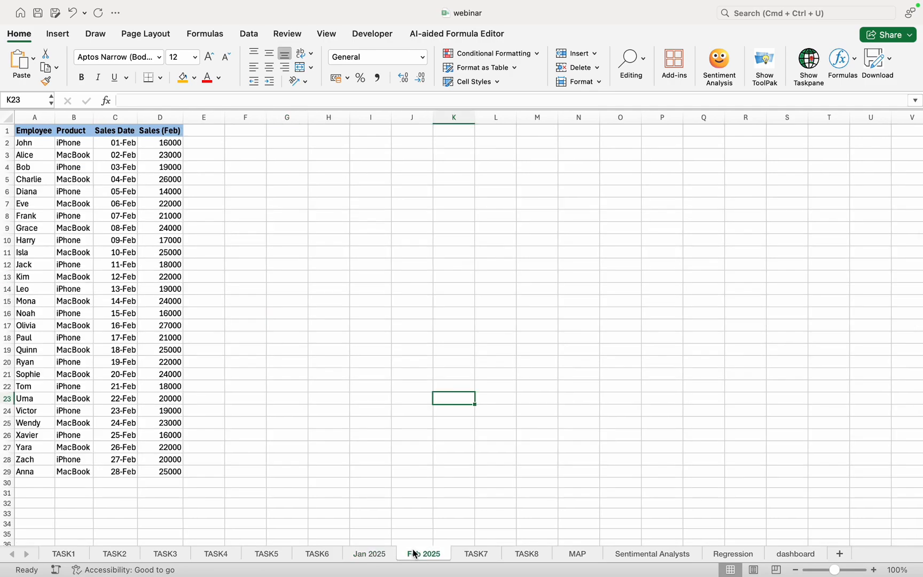
click(362, 556)
click(475, 557)
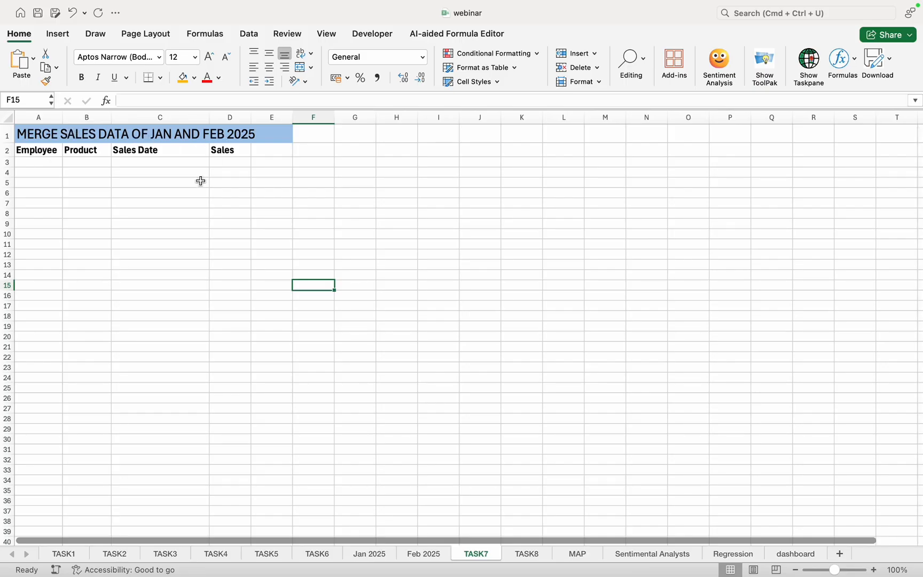
click(151, 205)
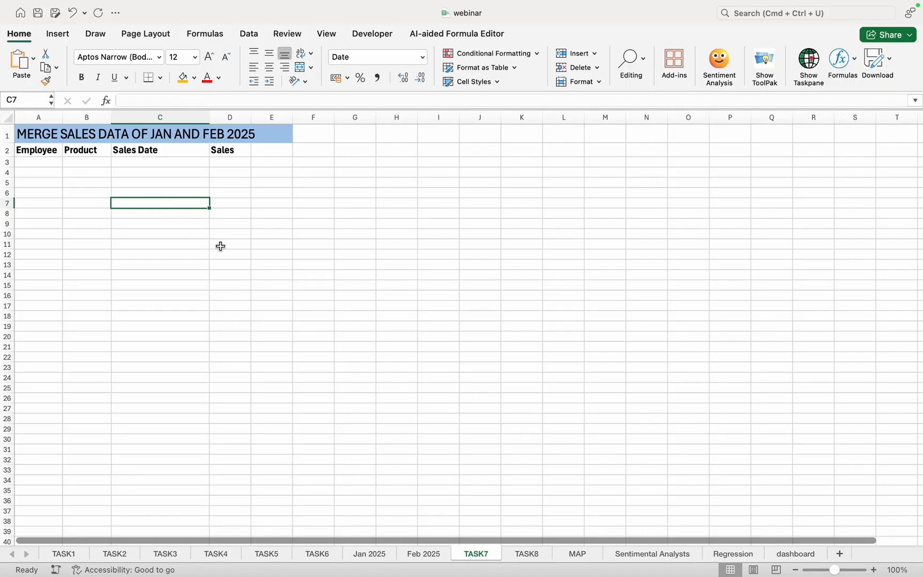
click(368, 555)
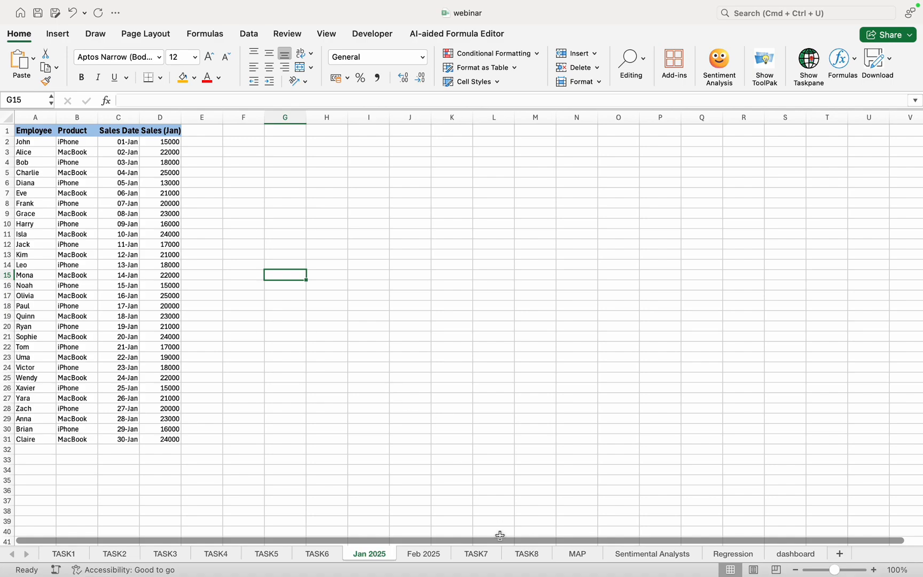
Merge both months' sales rows on the TASK7 sheet from cell A3 with the formula =VSTACK('Jan 2025'!A2:D31,'Feb 2025'!A2:D29)
click(480, 553)
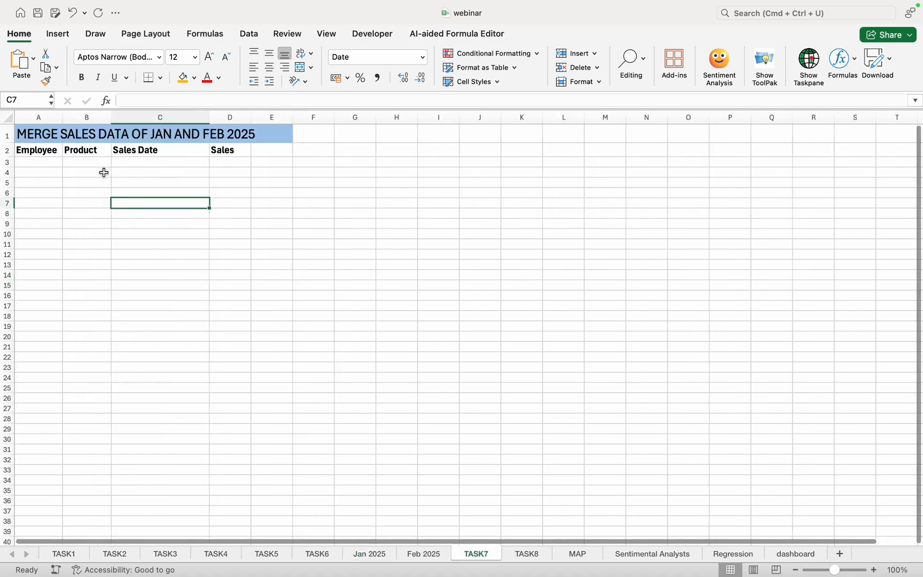
click(45, 163)
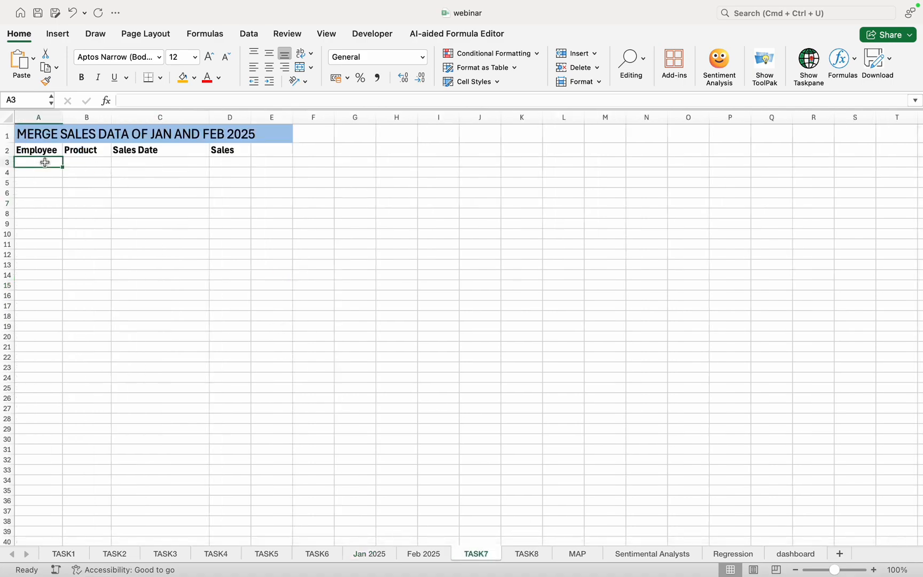
text(=vs)
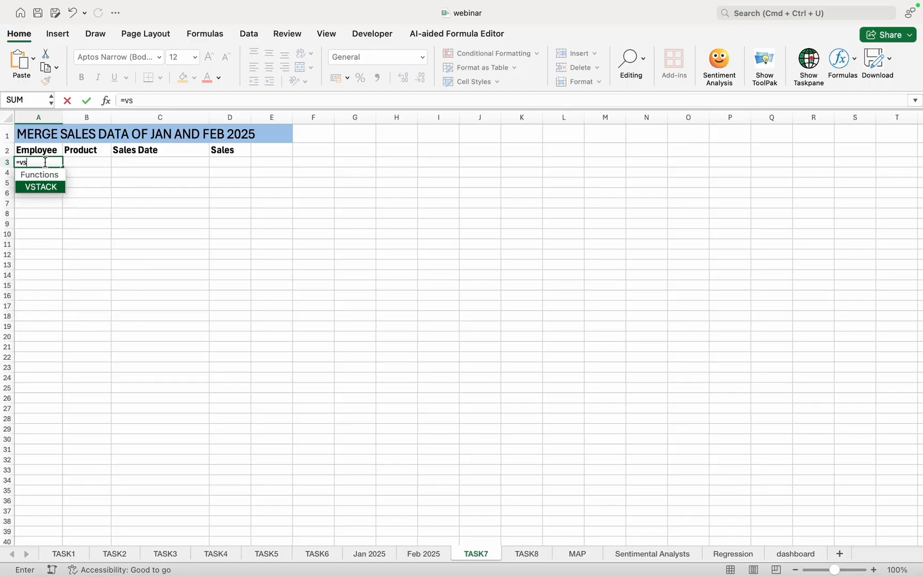
key(Tab)
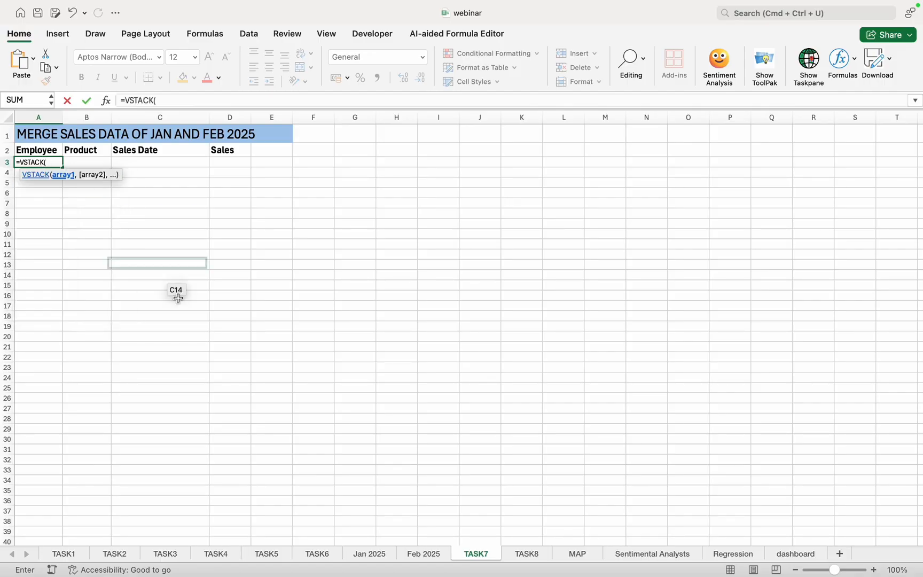
click(383, 555)
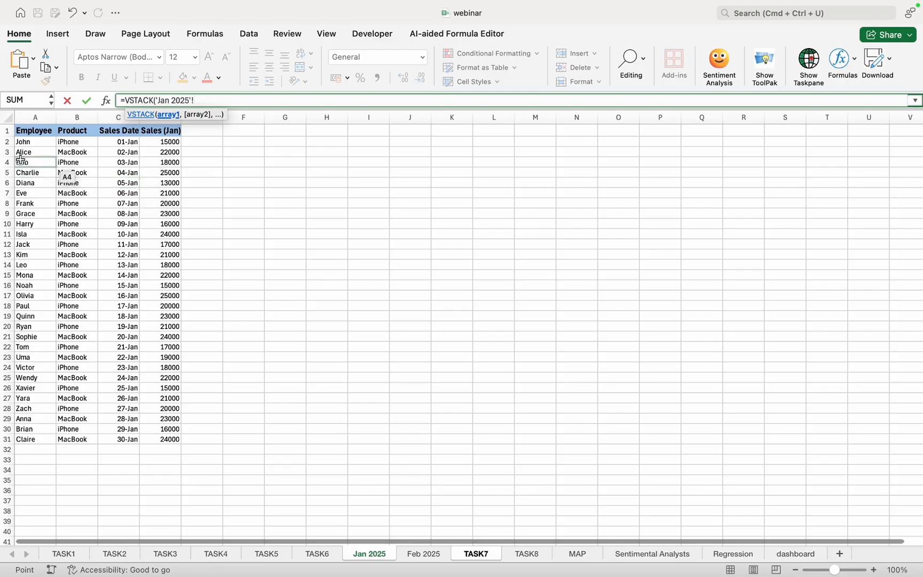
drag(21, 143, 174, 436)
text(,)
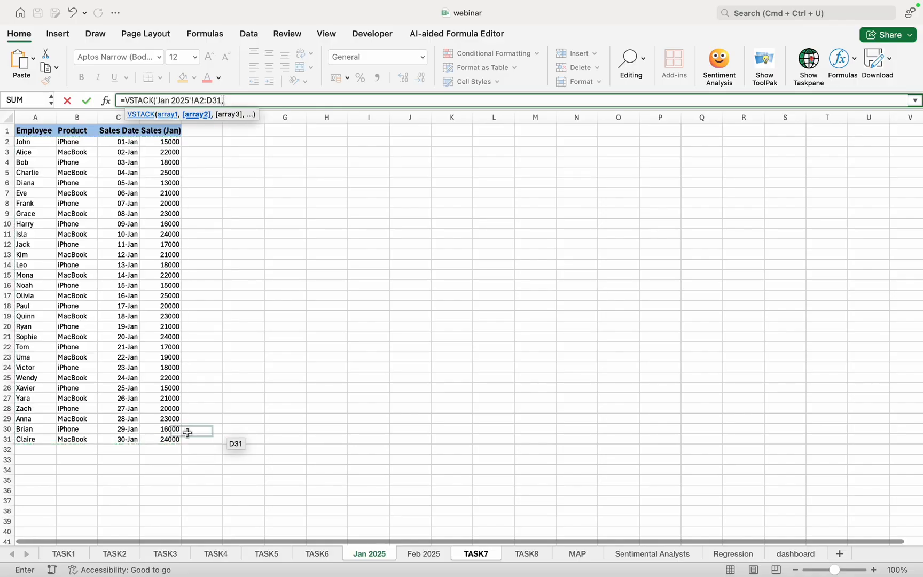
click(426, 555)
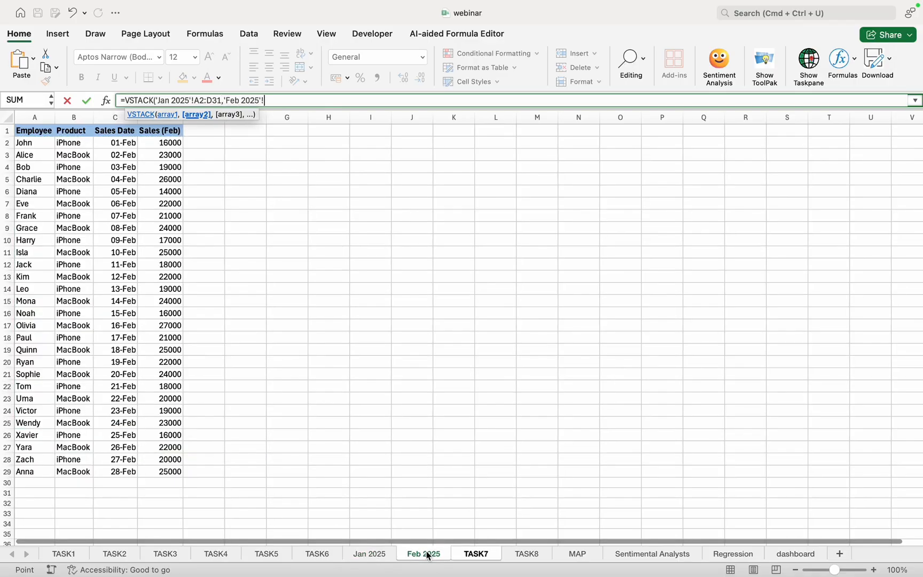
drag(22, 151, 173, 473)
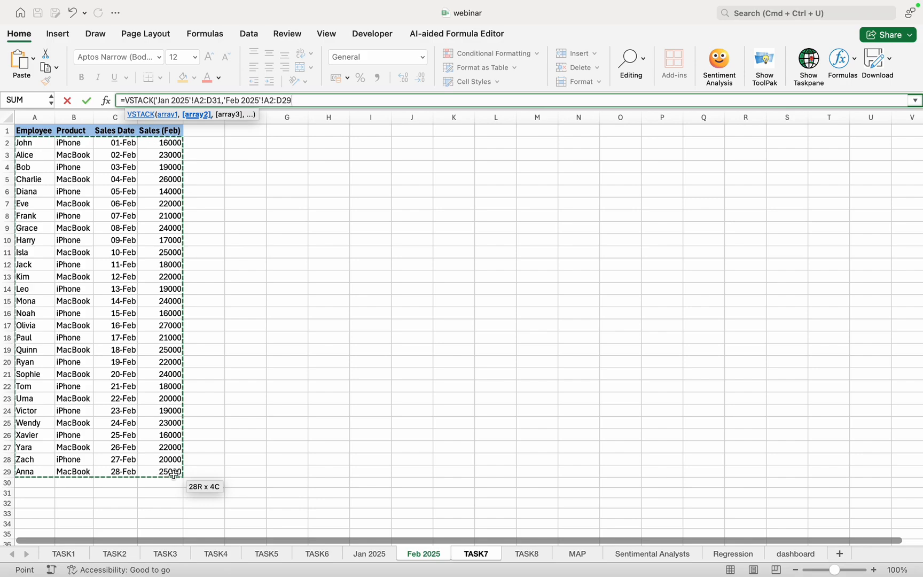
text())
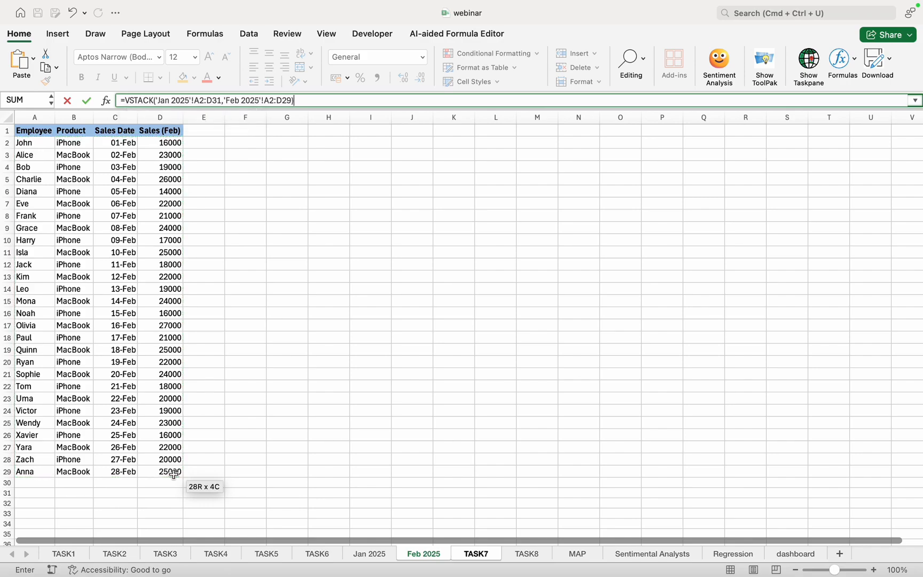
key(Return)
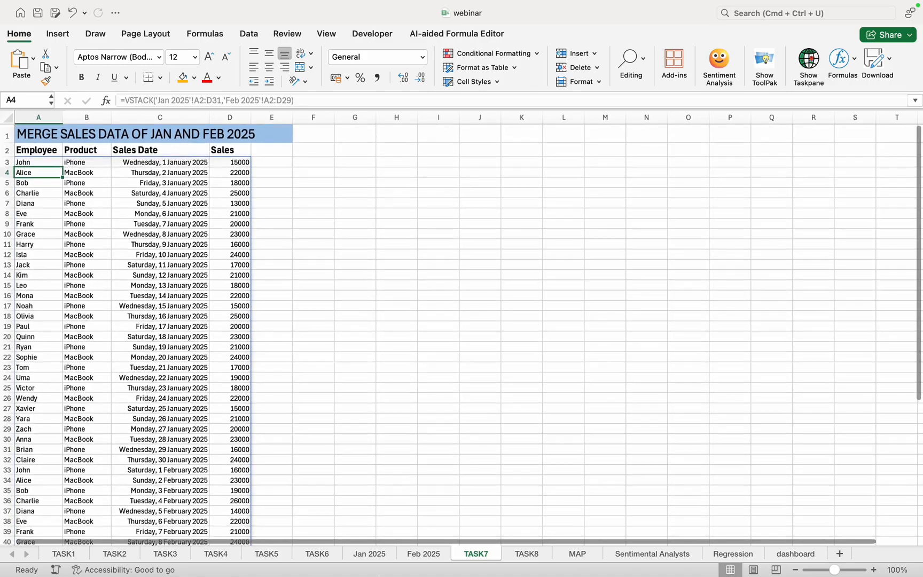
Compare the merged rows on the TASK7 sheet with the source data on the Jan 2025 and Feb 2025 sheets
click(376, 553)
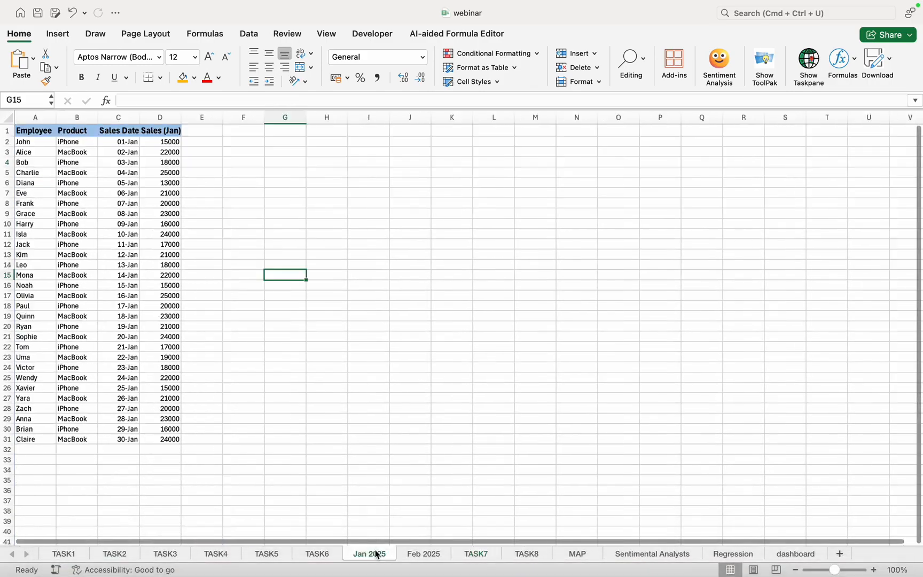
click(412, 555)
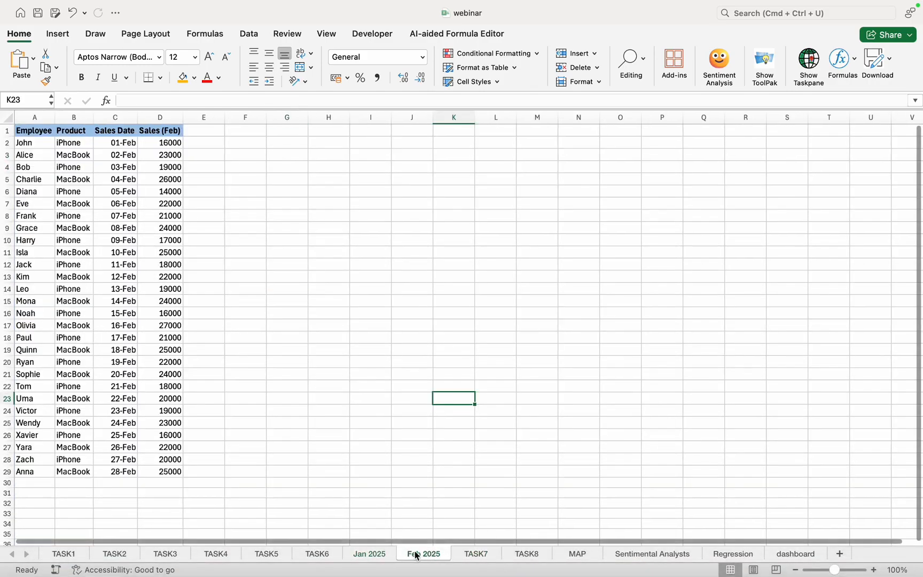
click(475, 553)
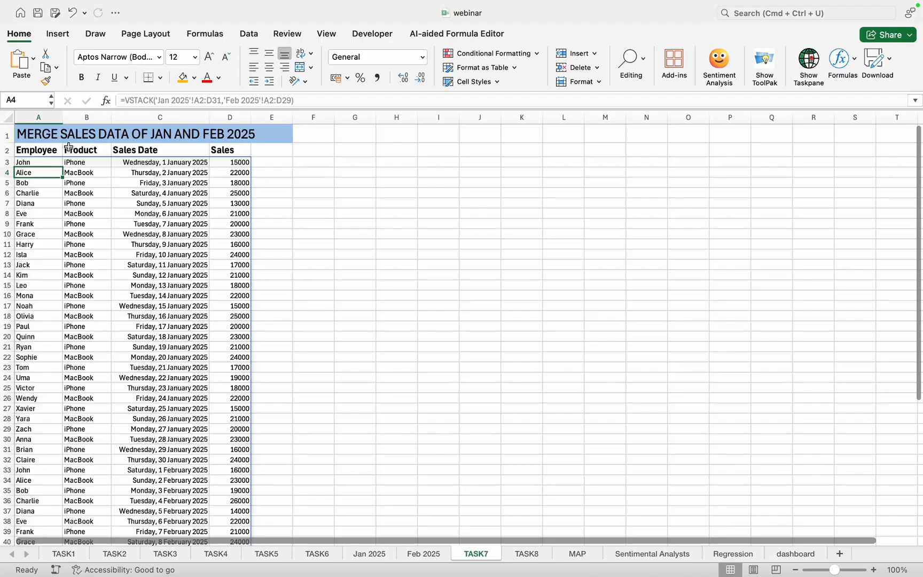
scroll(143, 293, down, 5)
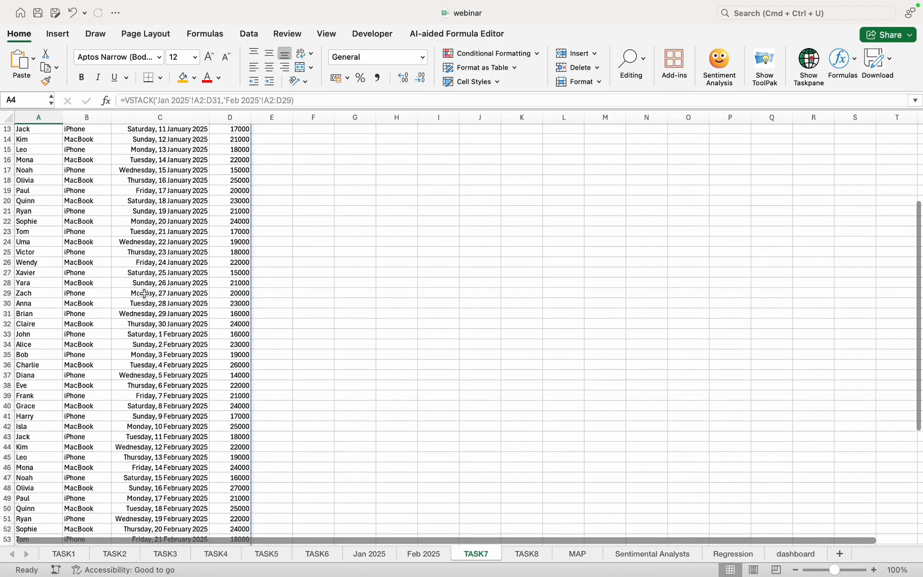
scroll(143, 293, down, 6)
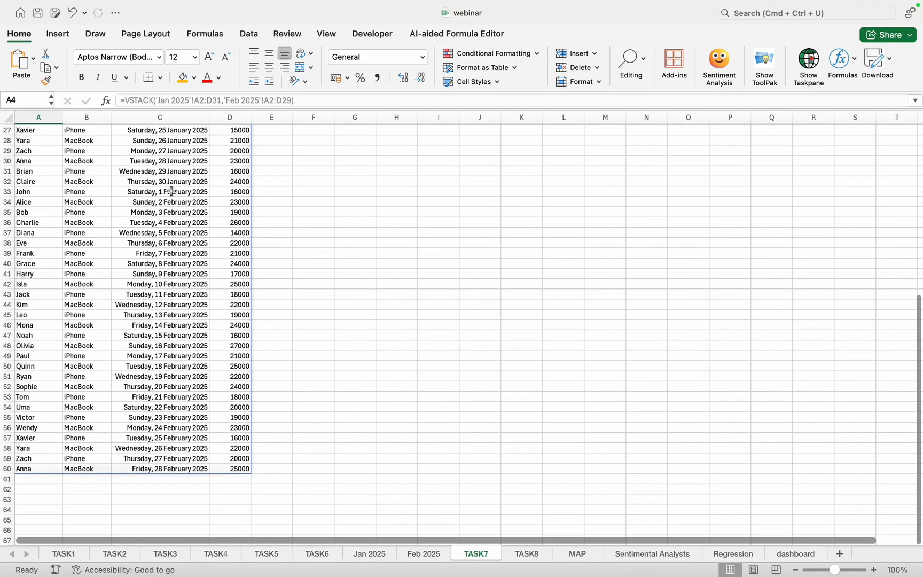
scroll(171, 191, up, 11)
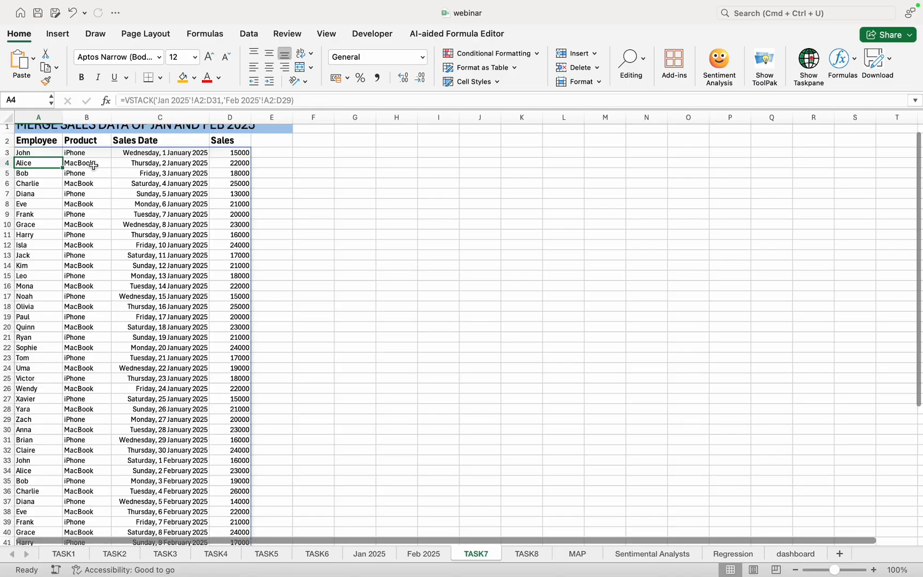
click(54, 154)
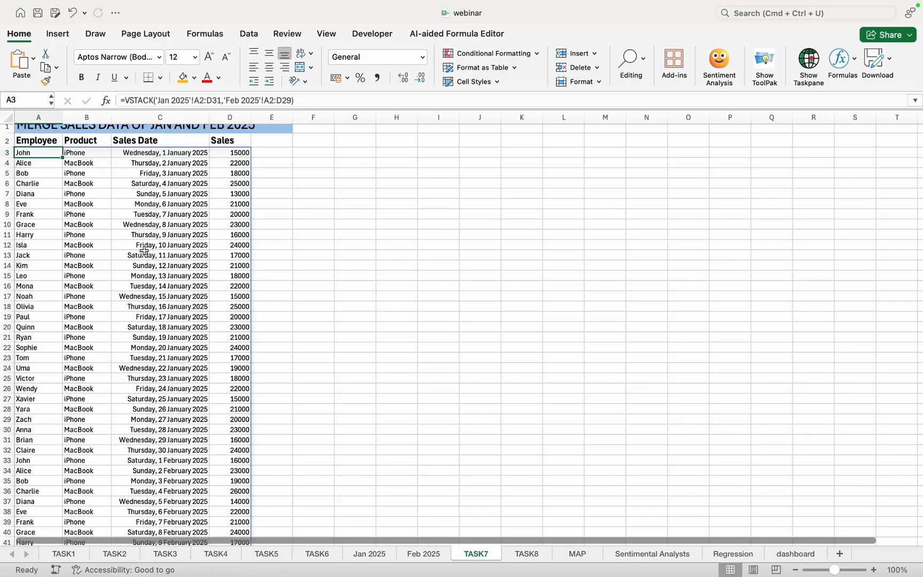
scroll(144, 251, up, 1)
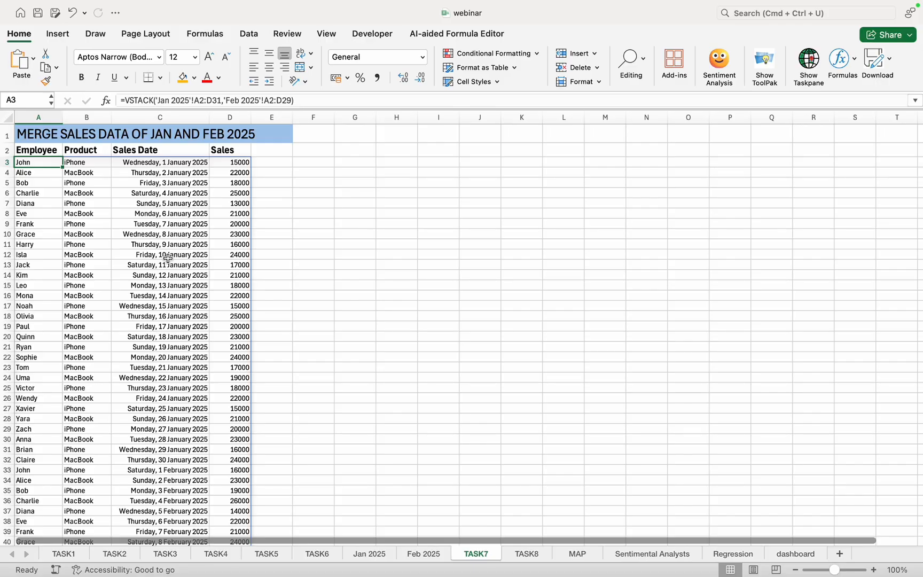
click(379, 277)
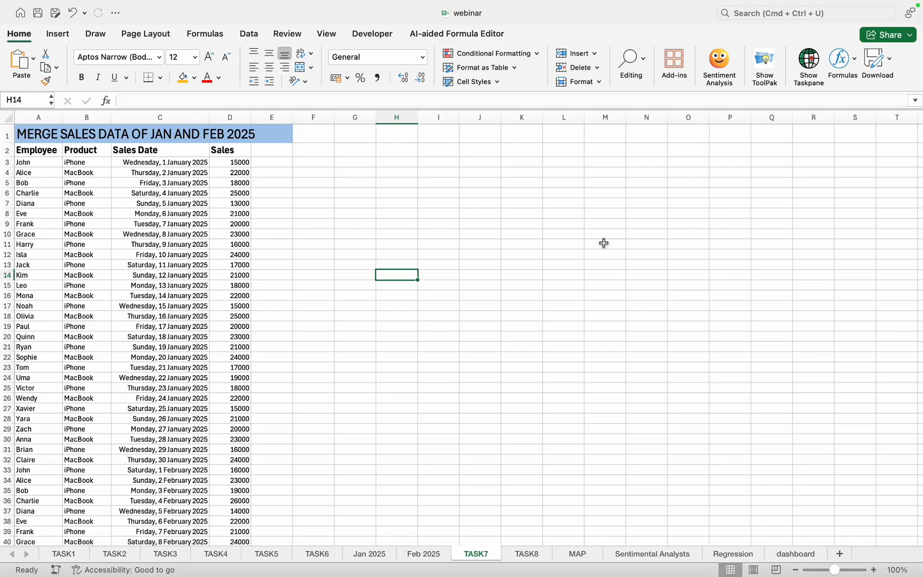
Combine both months' sales rows side by side from cell G7 on the TASK7 sheet with =HSTACK('Jan 2025'!A2:D31,'Feb 2025'!A2:D29)
click(374, 199)
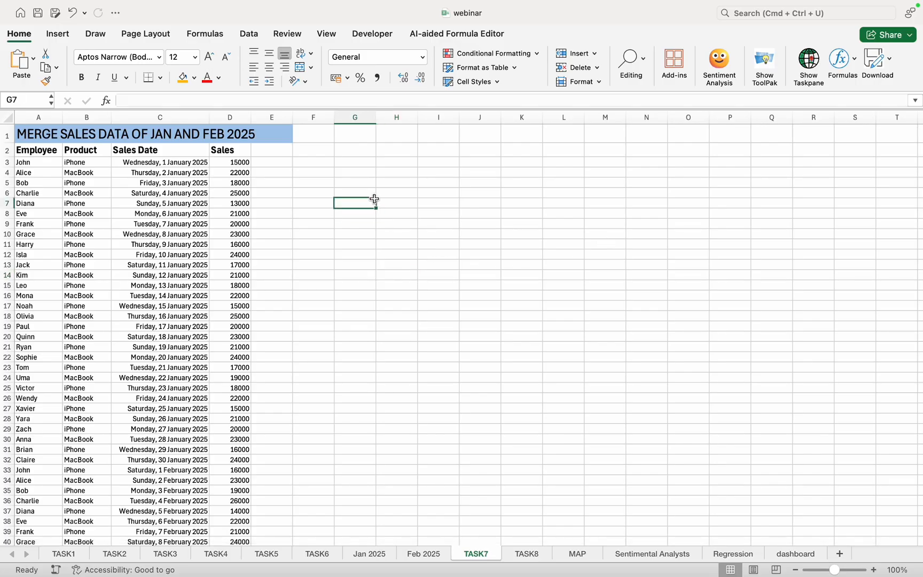
text(=)
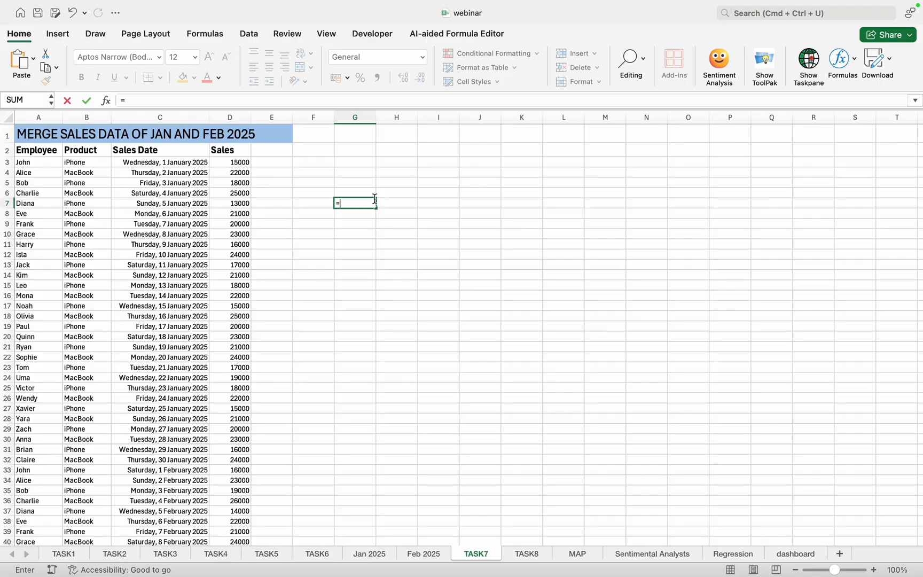
text(hs)
key(Tab)
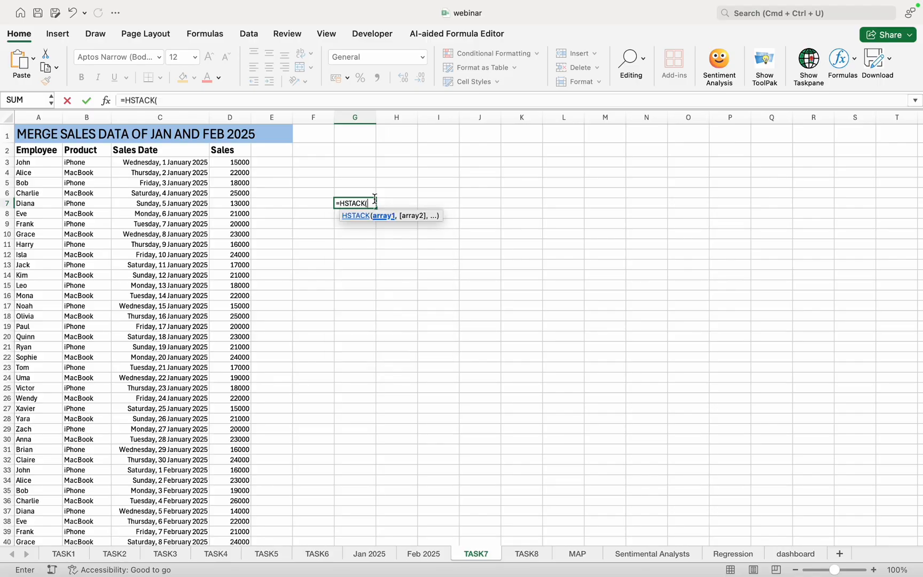
click(368, 554)
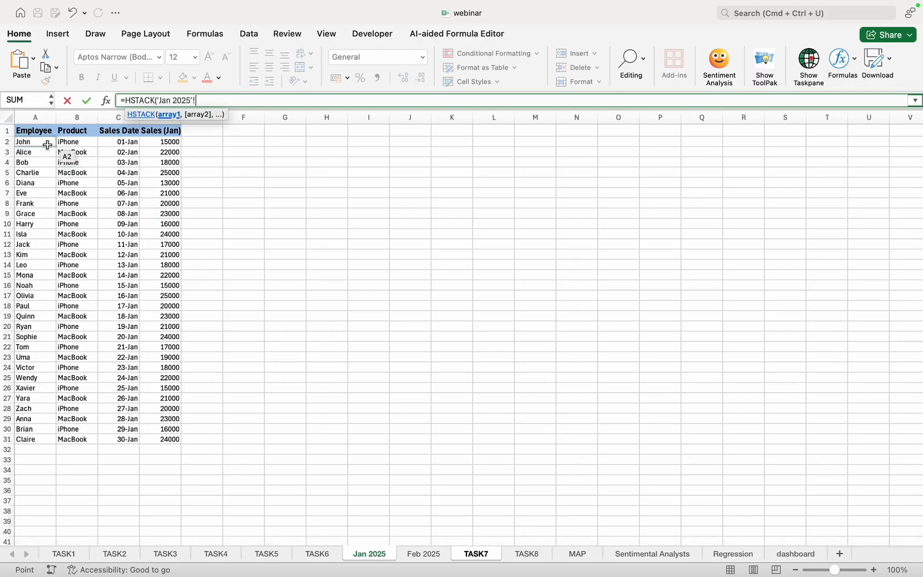
mouse_move(47, 144)
mouse_down()
mouse_move(91, 143)
mouse_move(163, 161)
mouse_move(164, 439)
mouse_up()
text(,)
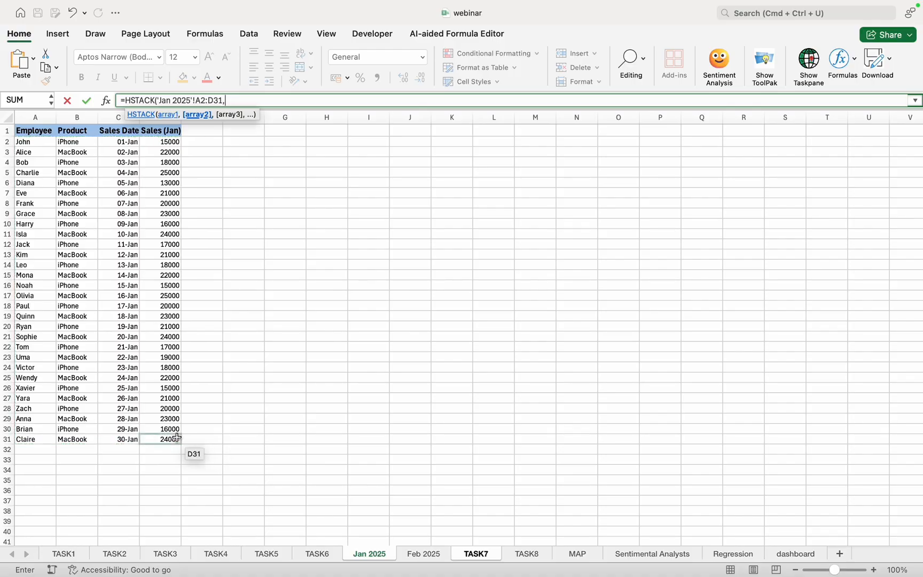
click(423, 554)
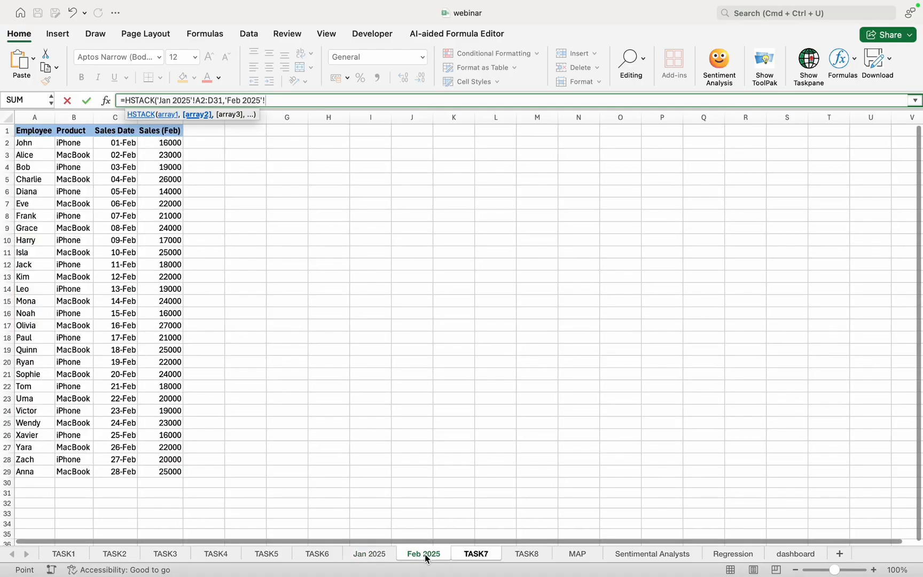
drag(37, 146, 161, 473)
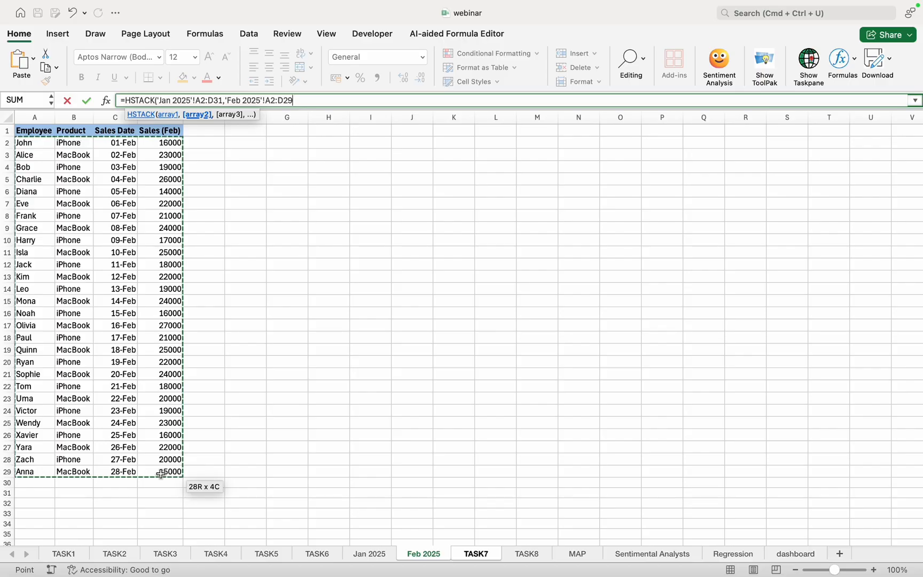
text())
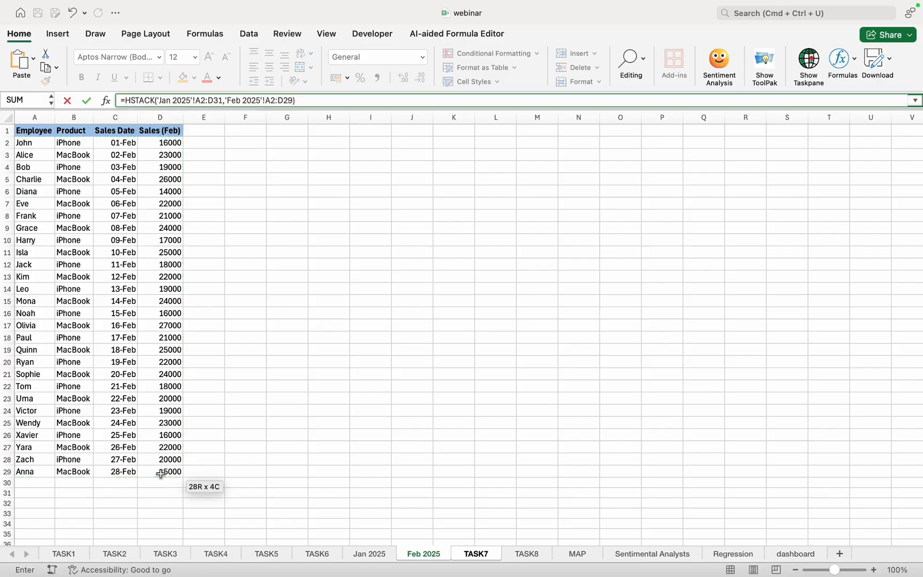
key(Return)
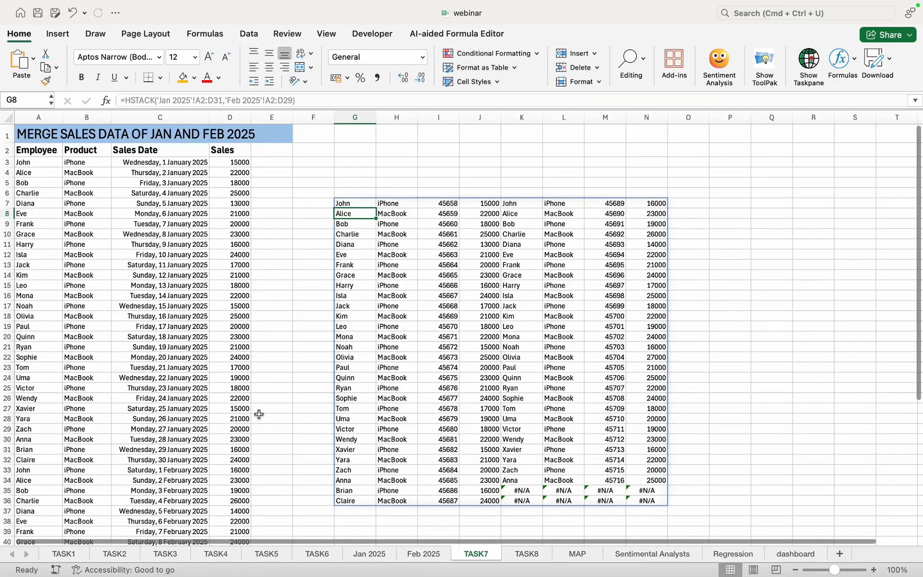
Compare the vertically stacked sales rows with the side-by-side HSTACK output and its formula on the TASK7 sheet
click(308, 349)
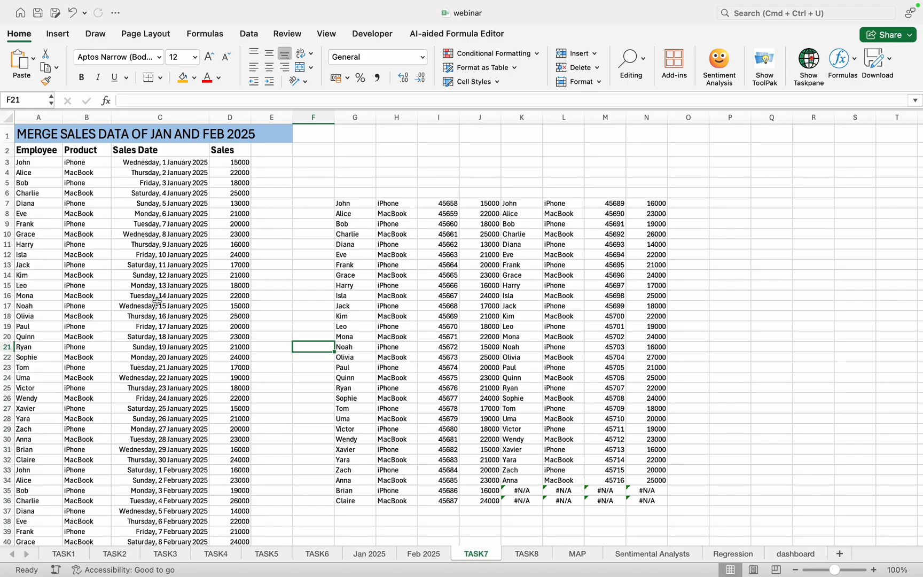
scroll(157, 301, down, 5)
scroll(157, 302, down, 5)
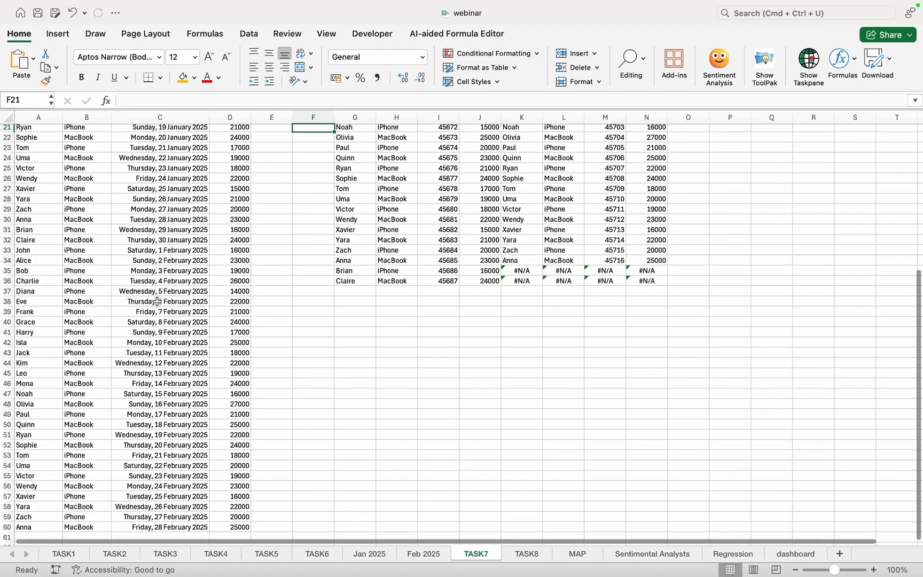
scroll(157, 302, up, 10)
click(382, 235)
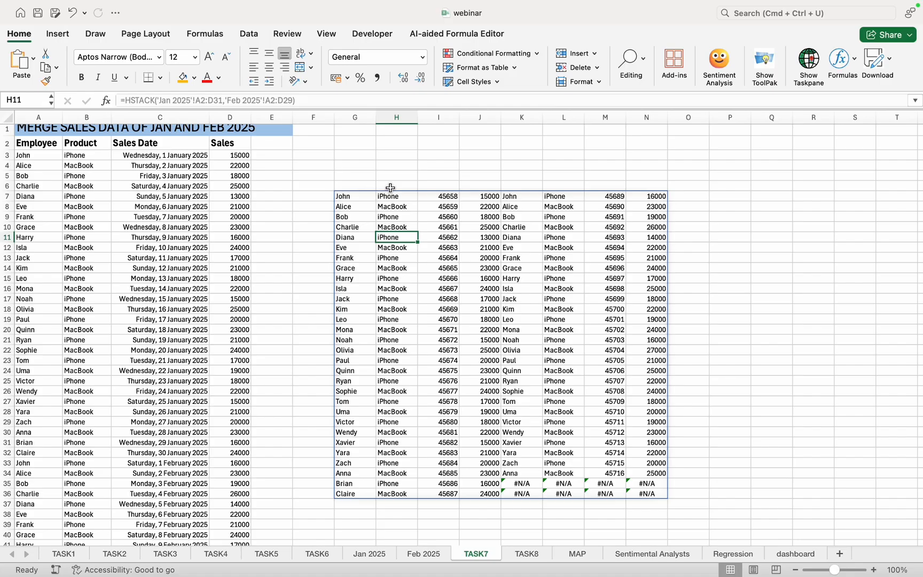
click(347, 196)
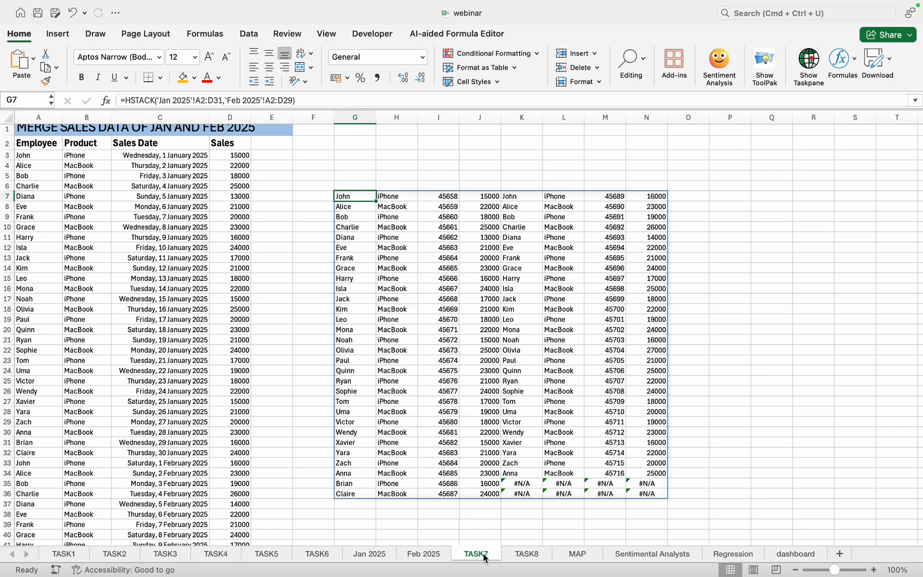
Open the TASK8 sheet and examine the car brand table with its empty LOGO column
click(527, 554)
click(464, 339)
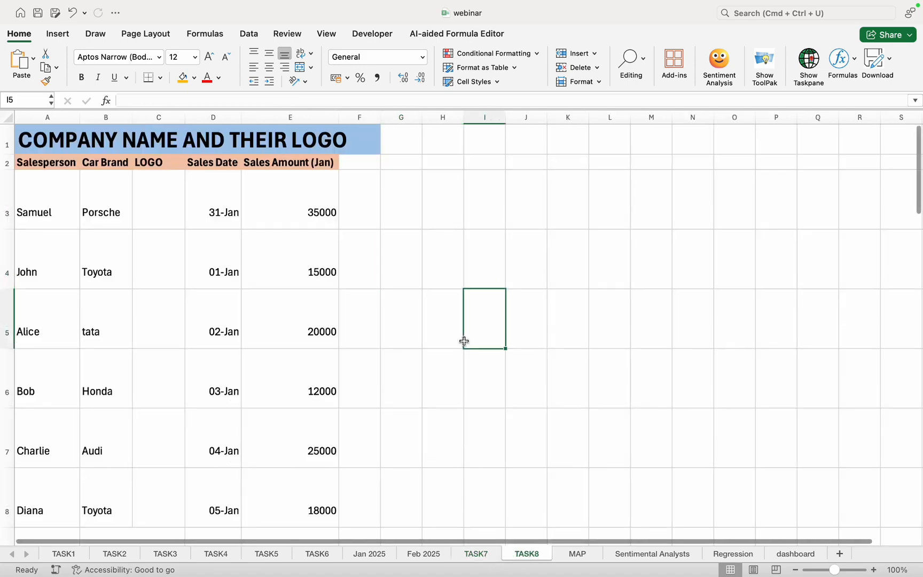
click(180, 197)
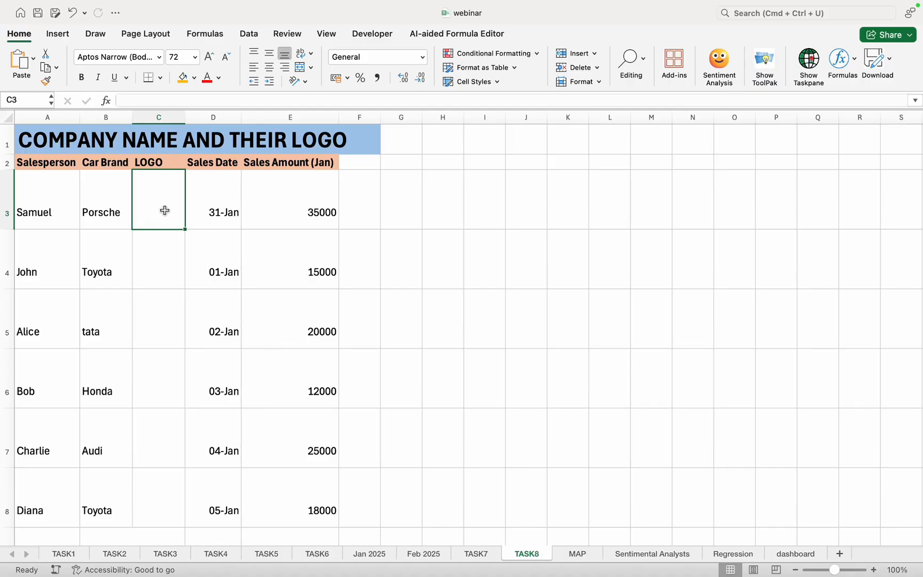
click(165, 254)
click(162, 201)
click(173, 243)
click(165, 206)
text(=)
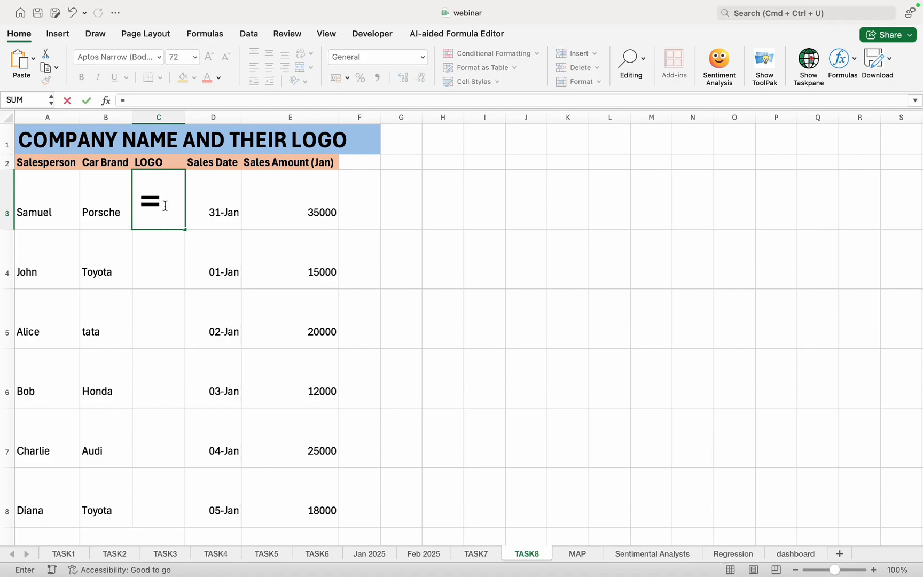
text(ima)
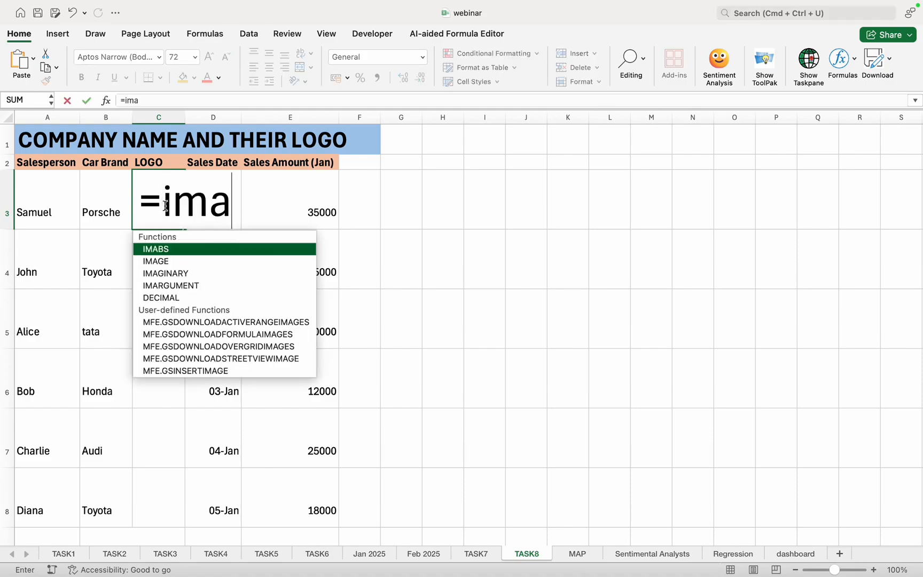
key(Down)
key(Tab)
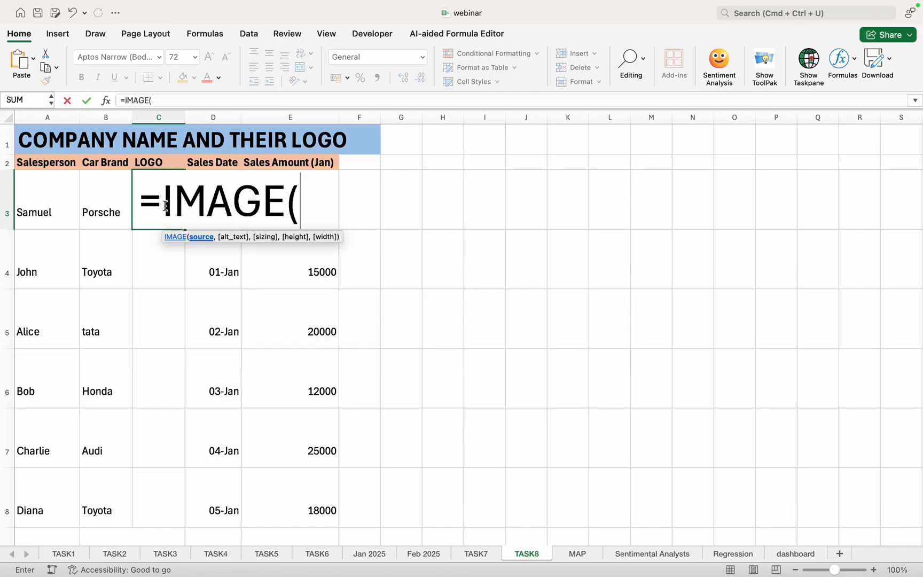
text(con)
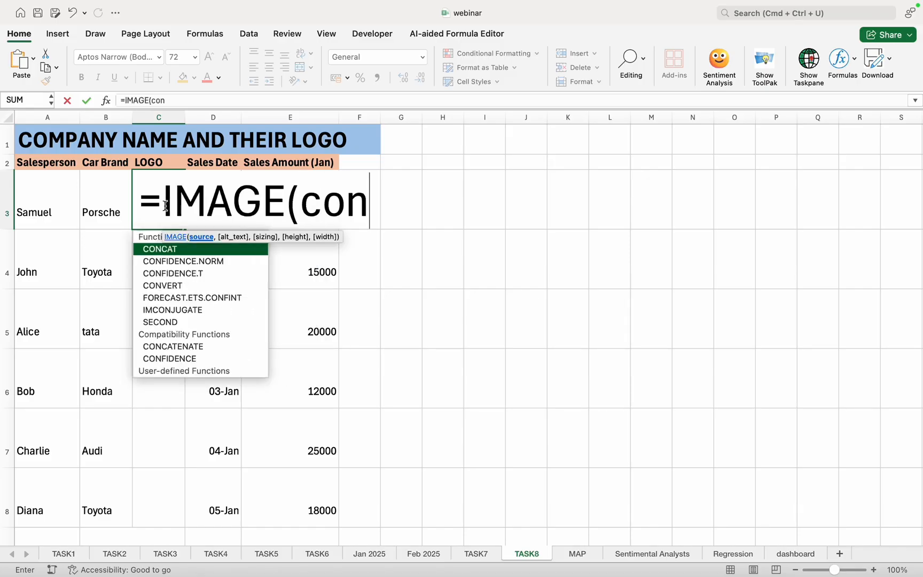
key(Tab)
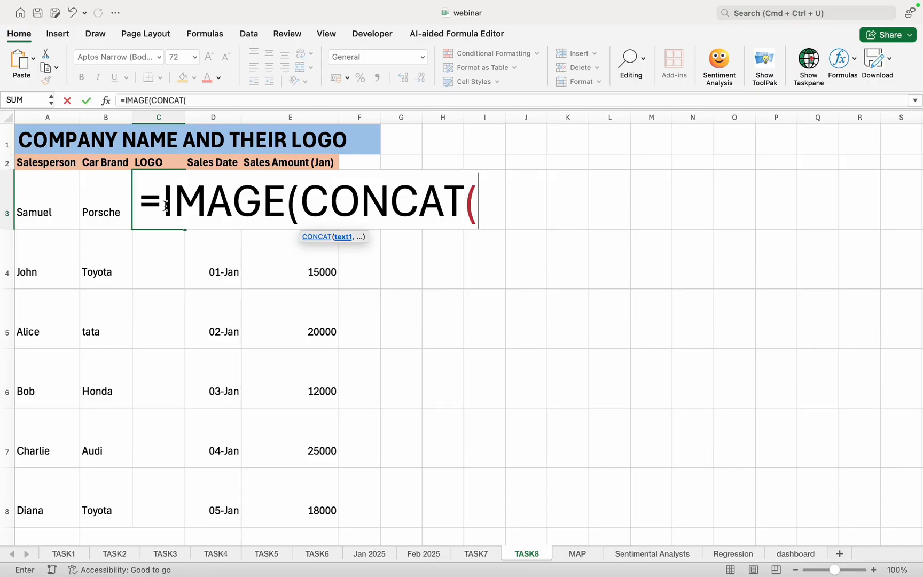
text("https)
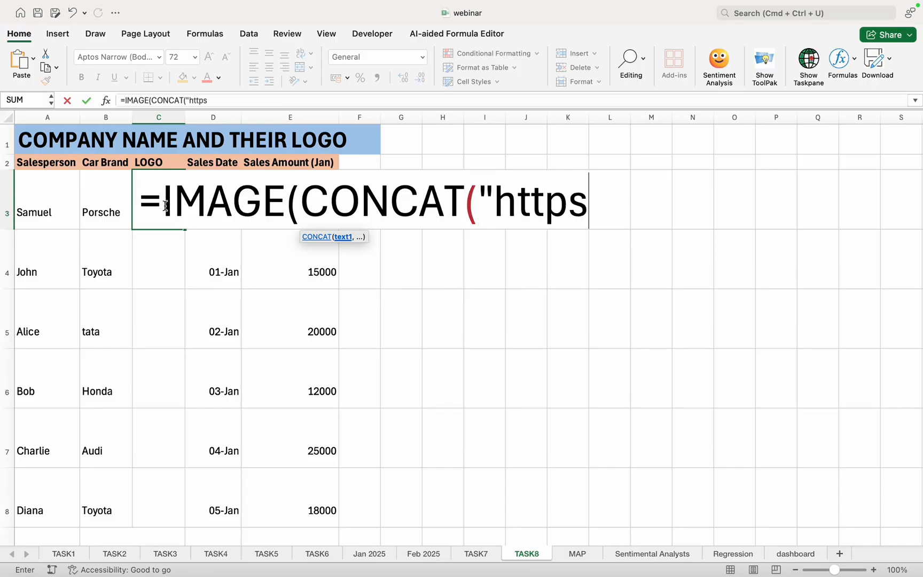
text(://logo.clea)
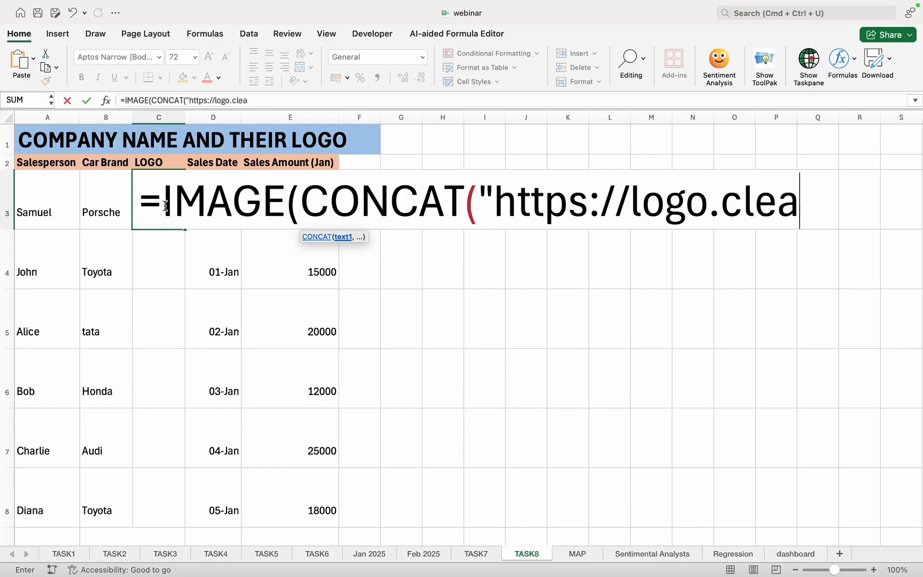
text(rbit)
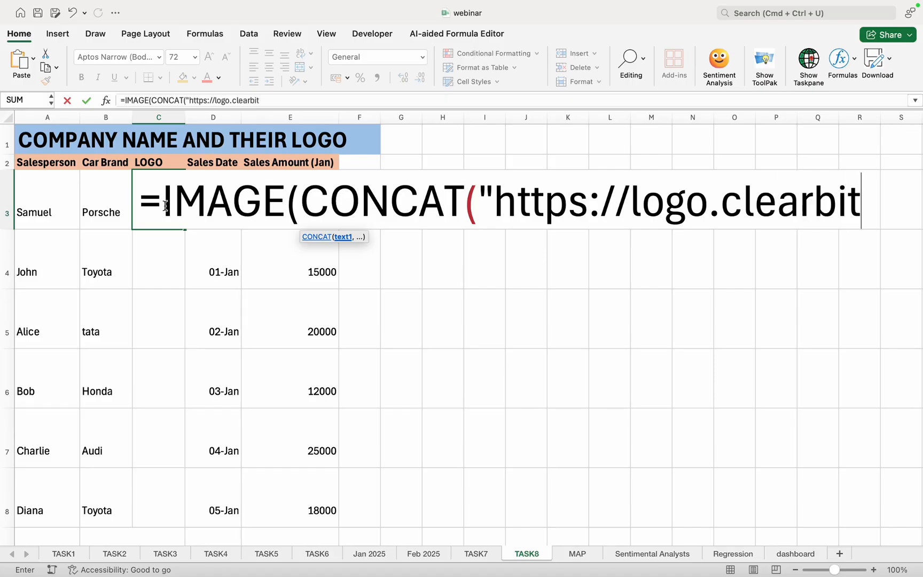
text(.)
text(co)
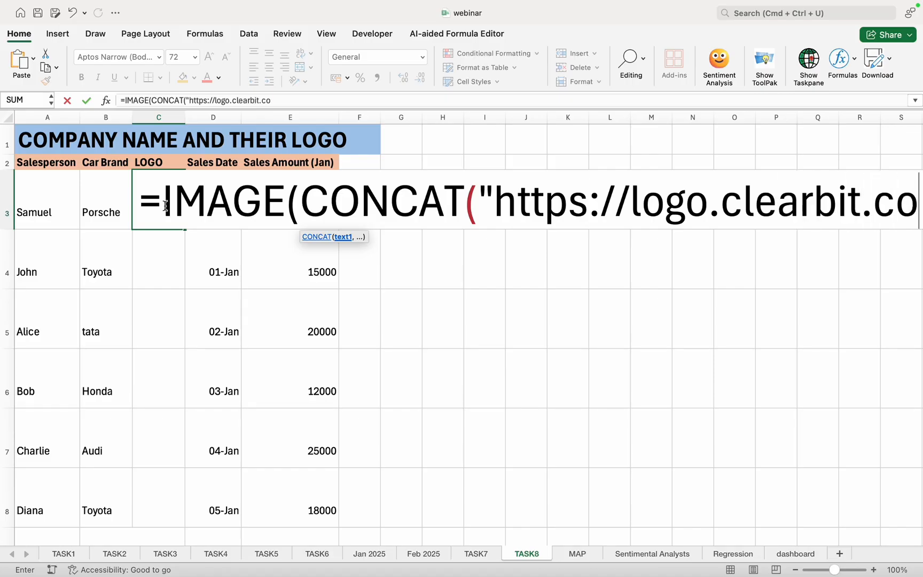
text(m/")
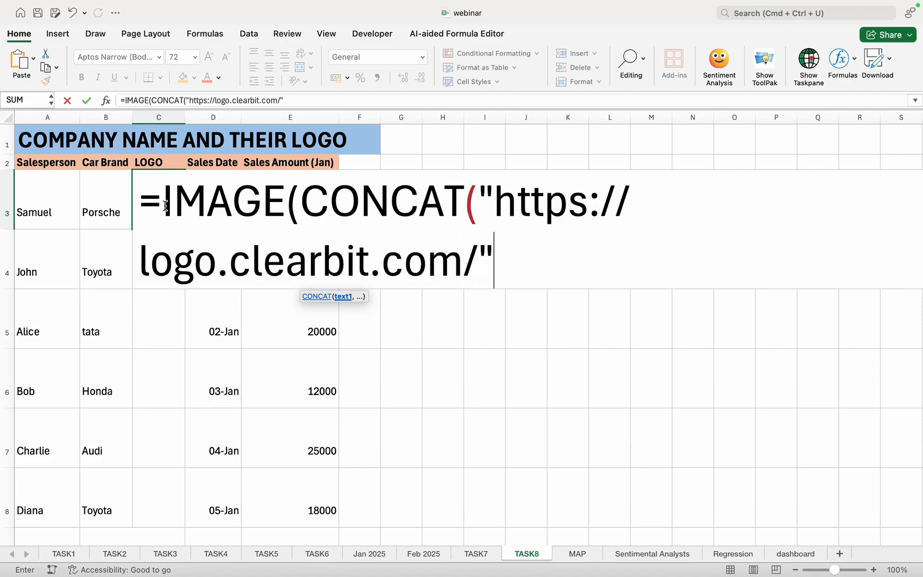
text(,)
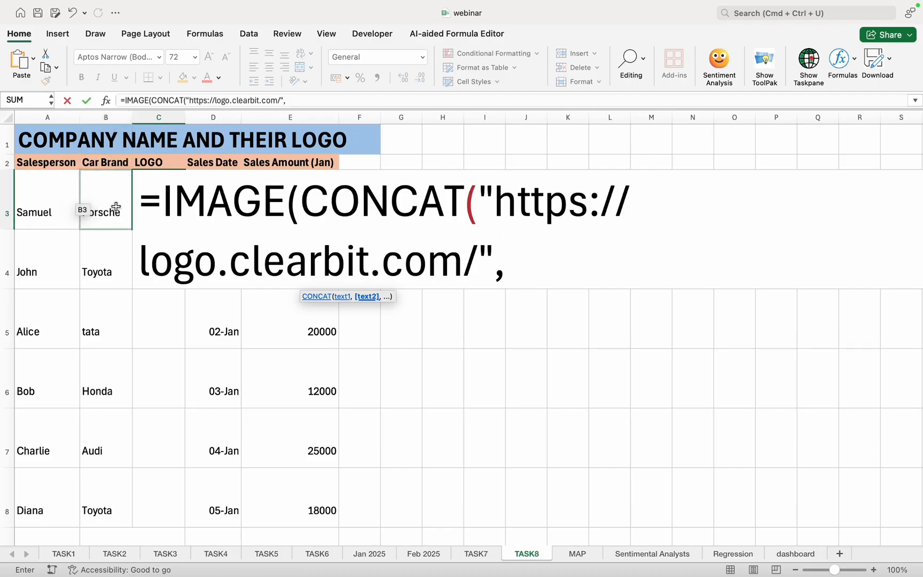
text(b)
text(3)
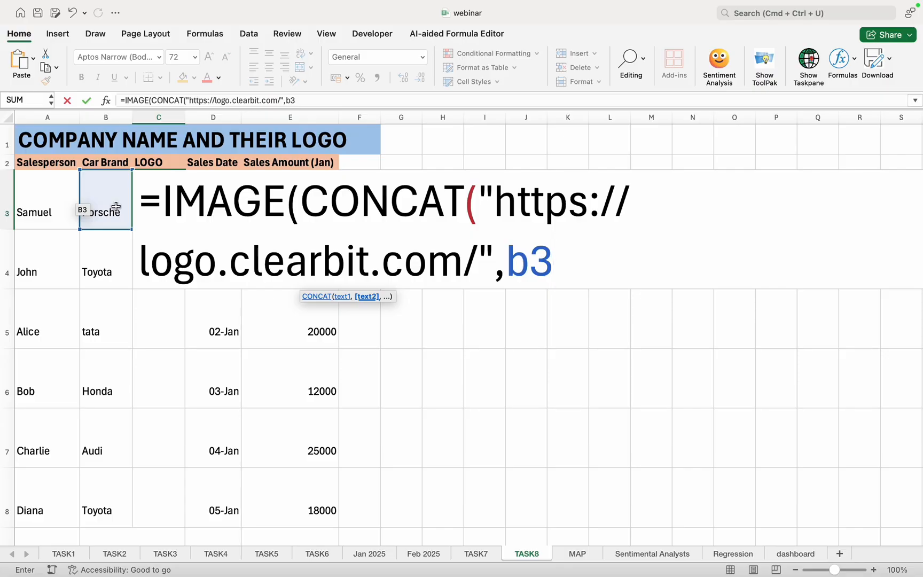
text(,".com")
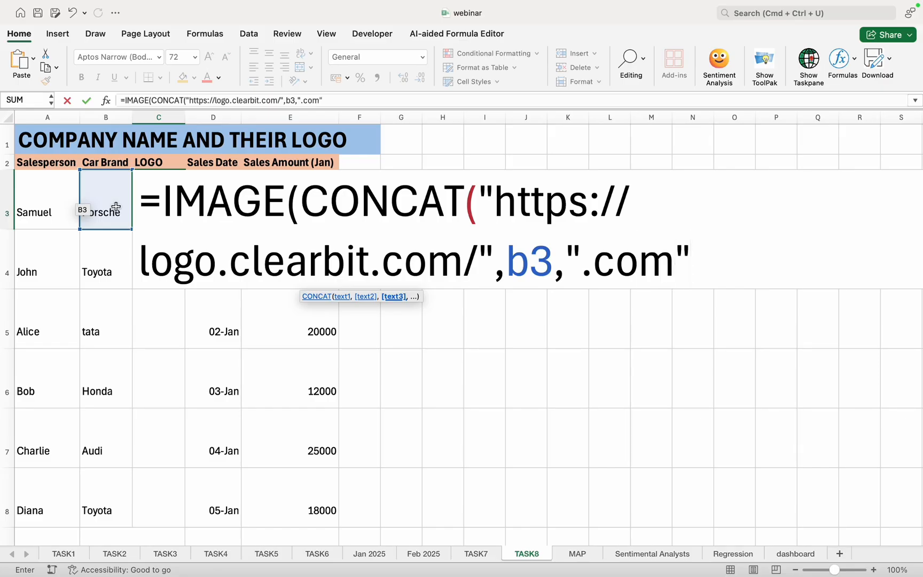
text()))
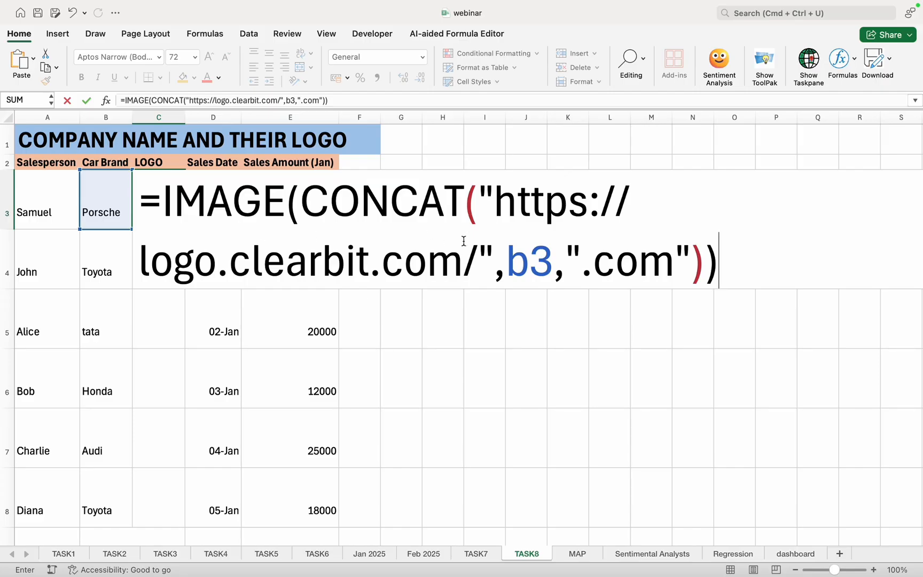
key(Return)
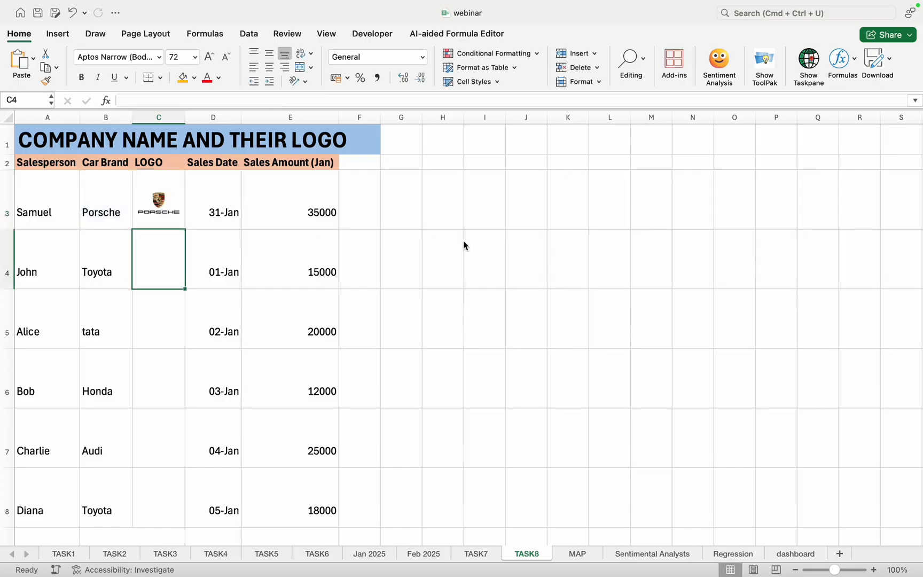
Fill the logo formula from C3 down the LOGO column to row 34
click(167, 201)
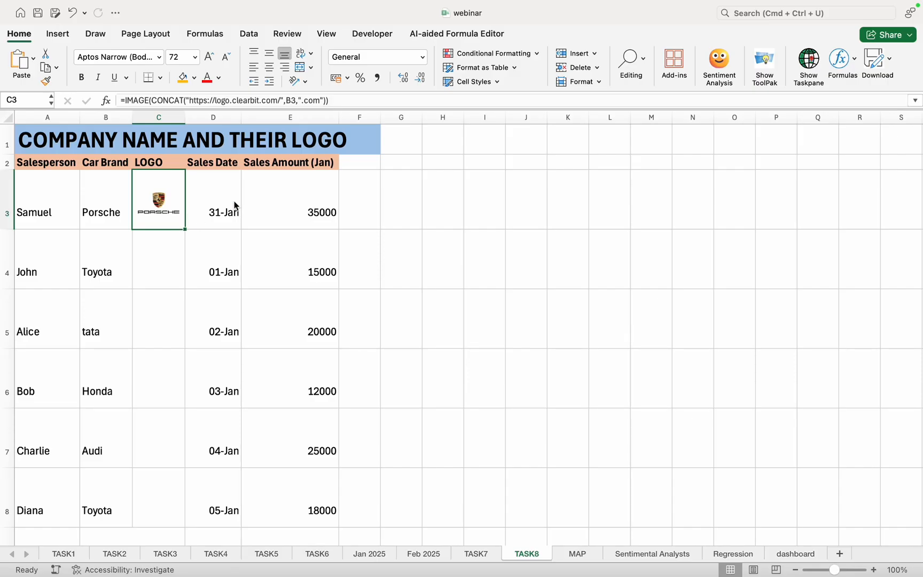
click(391, 199)
click(150, 203)
drag(184, 231, 165, 484)
click(426, 286)
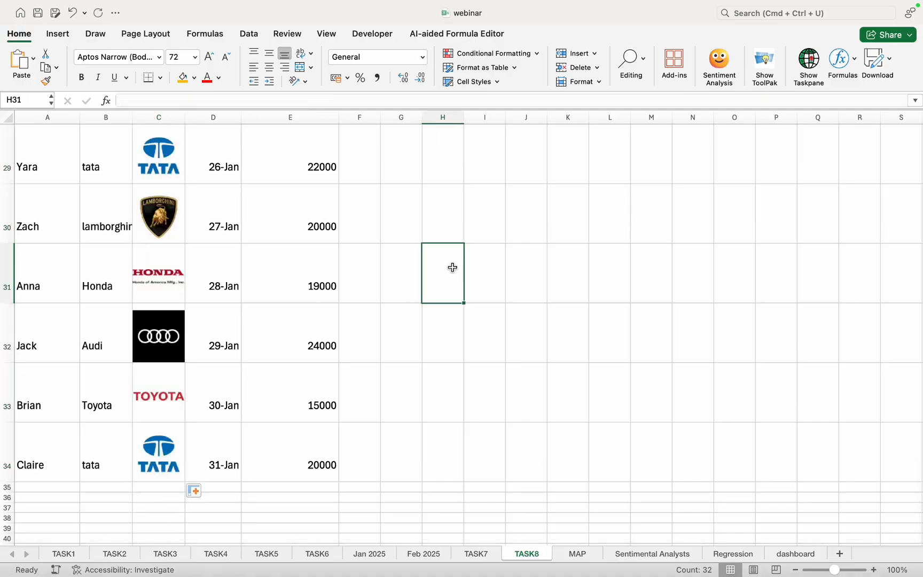
Review the logos against the car brands up to the first row and inspect the formula in C3
scroll(383, 258, up, 8)
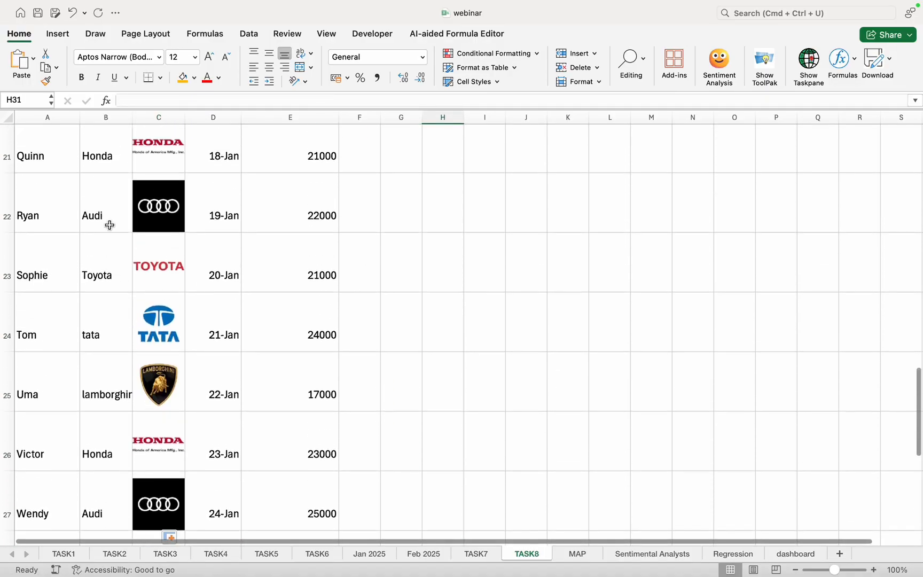
scroll(343, 191, up, 10)
scroll(272, 192, up, 10)
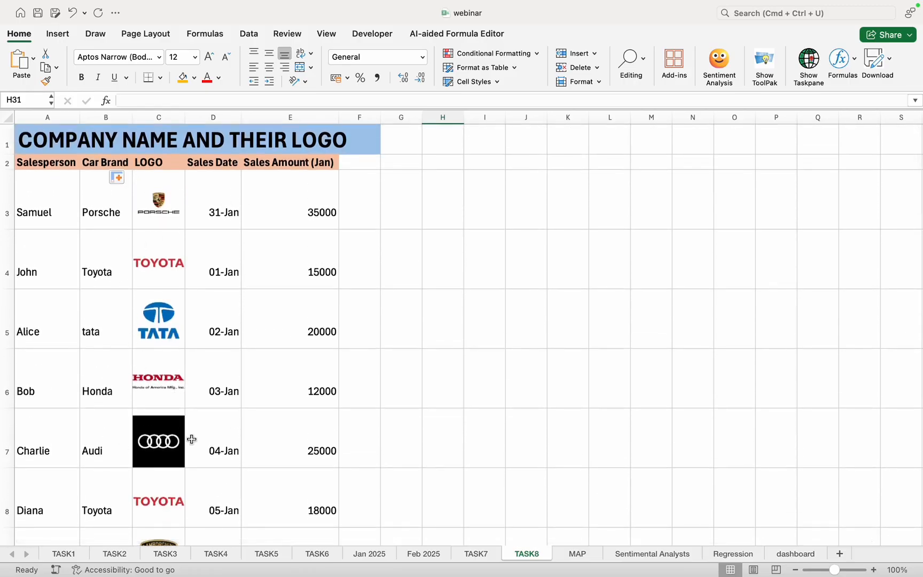
click(479, 227)
click(162, 192)
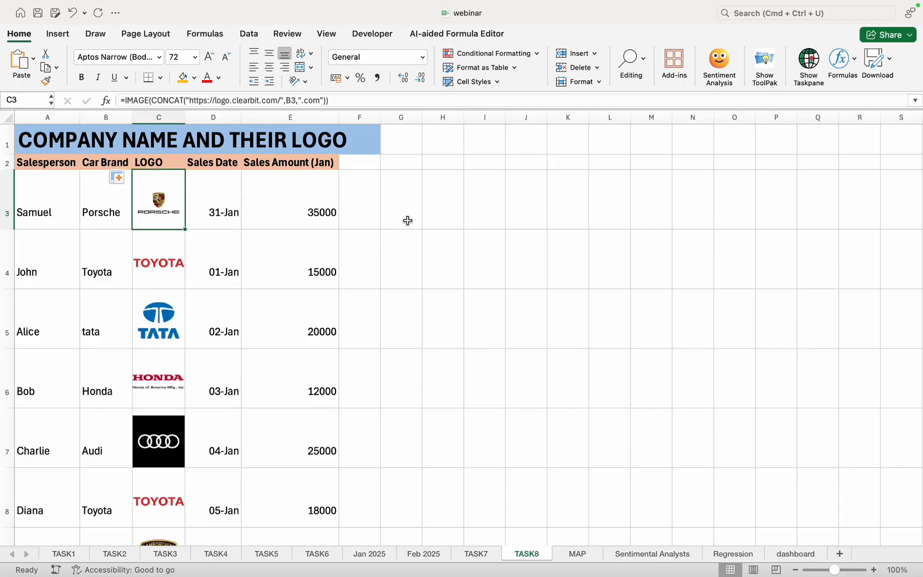
Open the MAP sheet containing the state population table
click(462, 216)
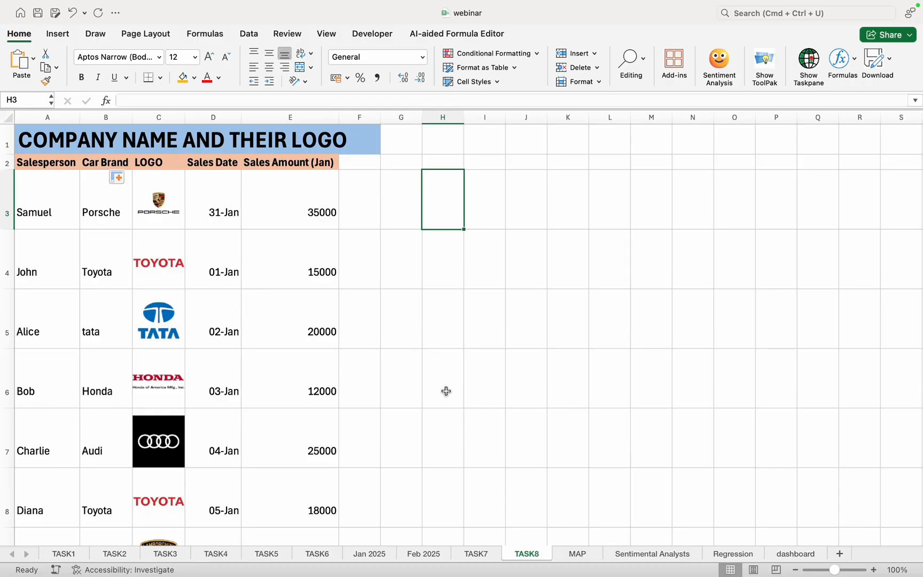
click(553, 431)
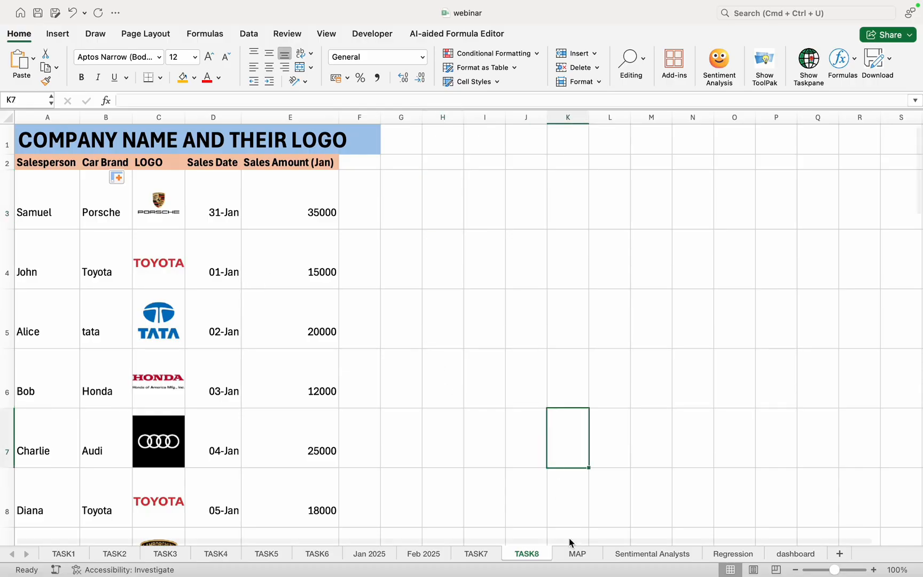
click(577, 554)
click(455, 355)
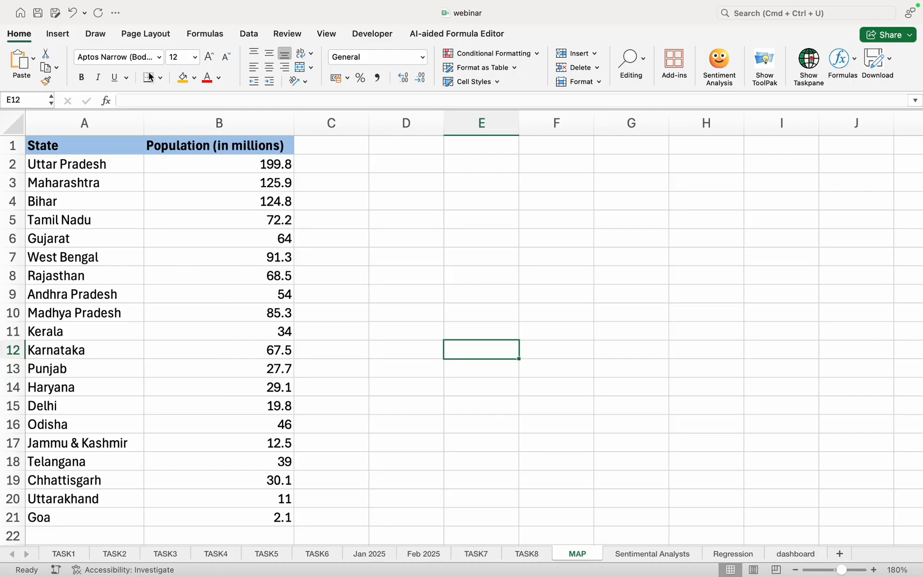
Insert a filled map chart from the State and Population (in millions) data in A1:B21
click(62, 37)
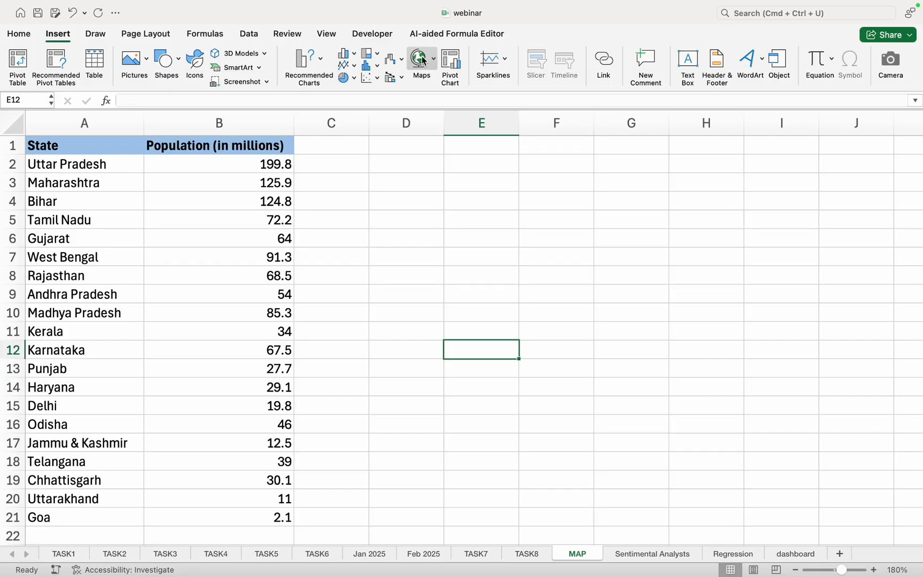
click(106, 147)
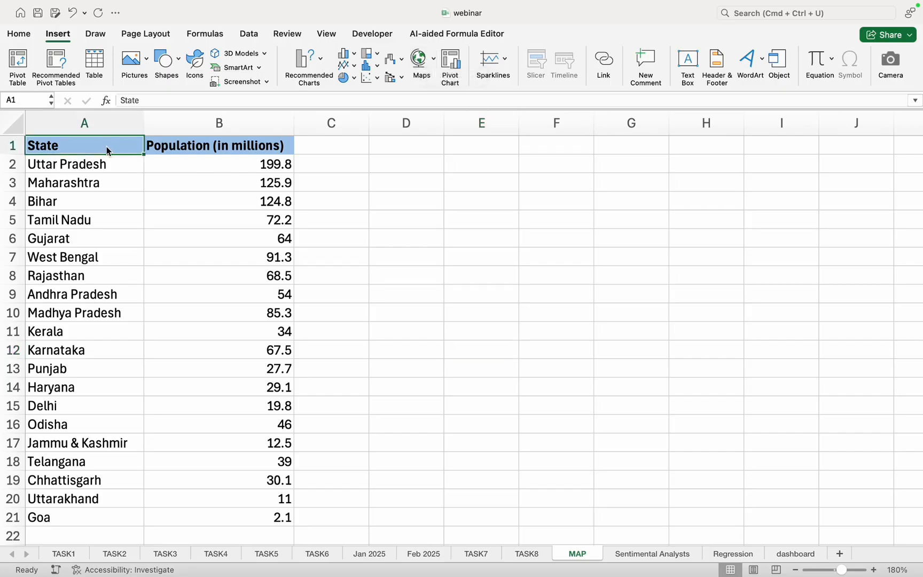
key(shift+Right)
key(shift+Down)
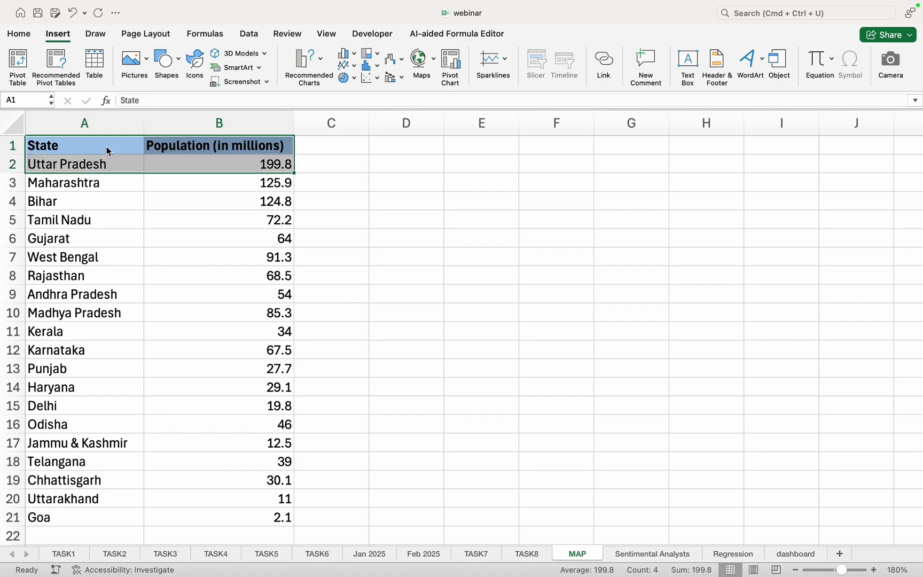
key(ctrl+shift+Down)
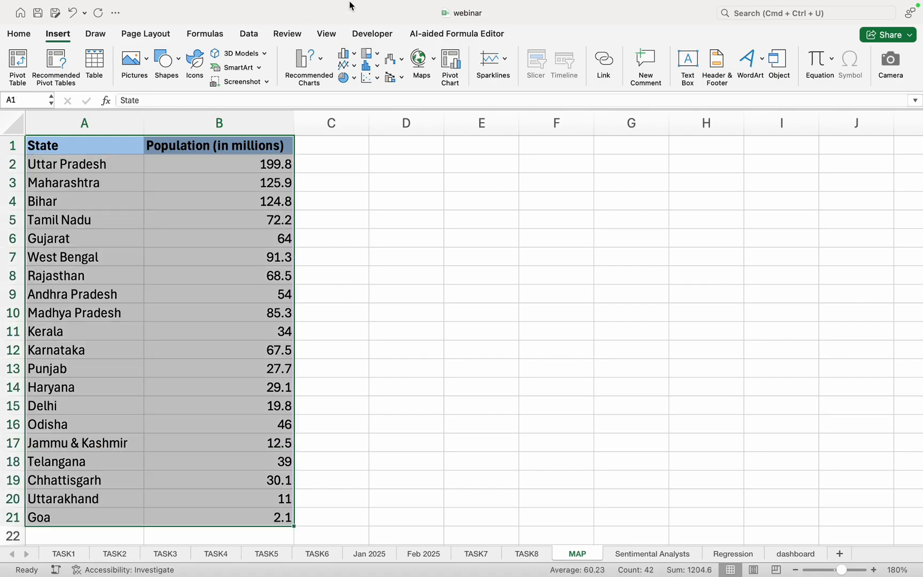
click(416, 58)
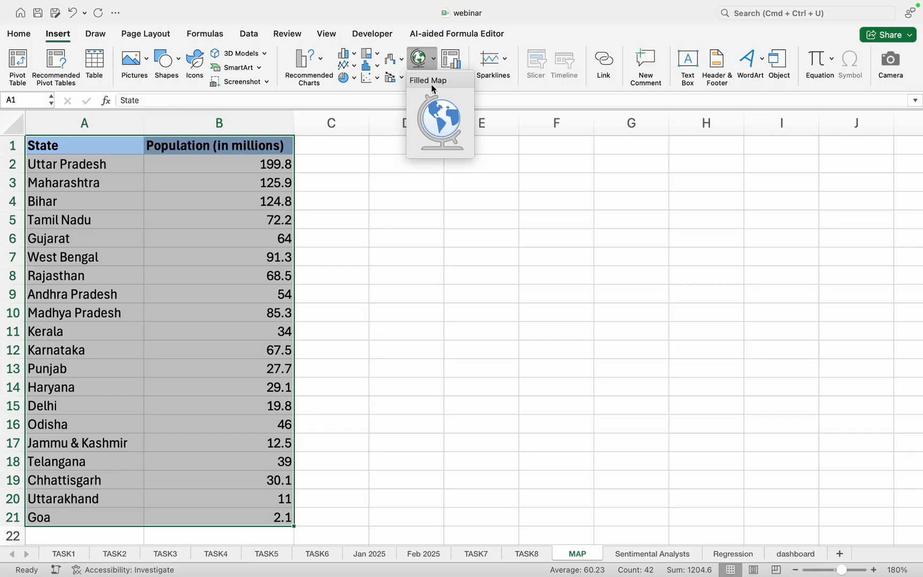
click(439, 111)
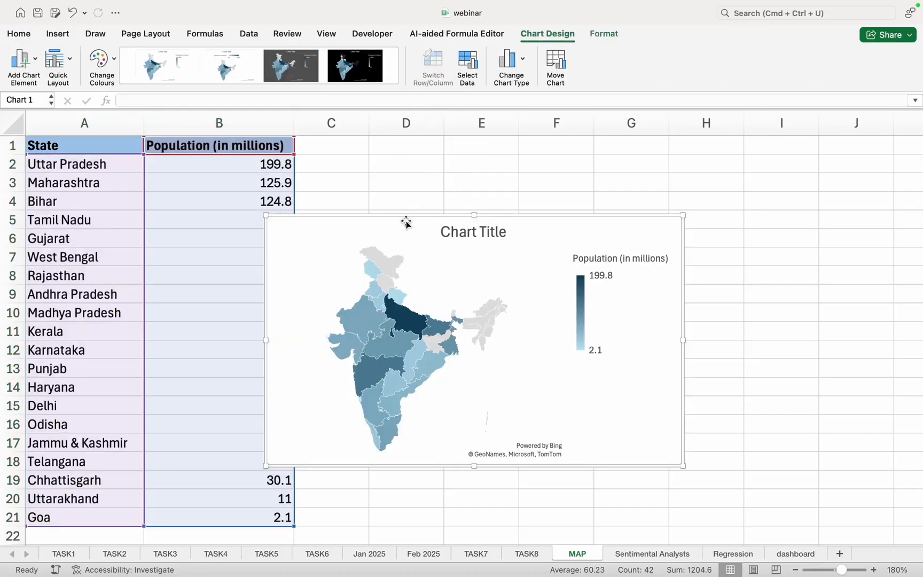
Move the map chart beside the population table and enlarge it to span rows 2 to 21 and columns C to J
drag(380, 235, 440, 185)
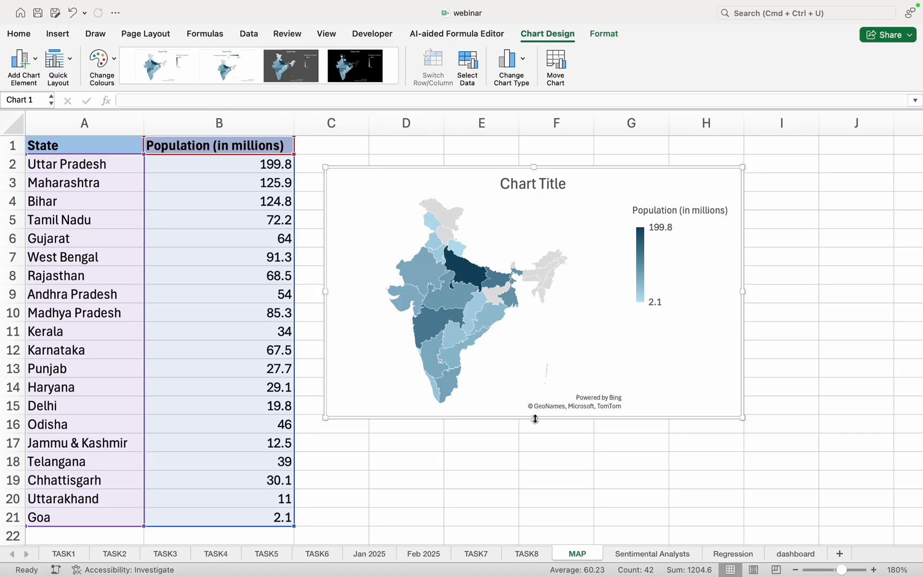
drag(533, 417, 534, 521)
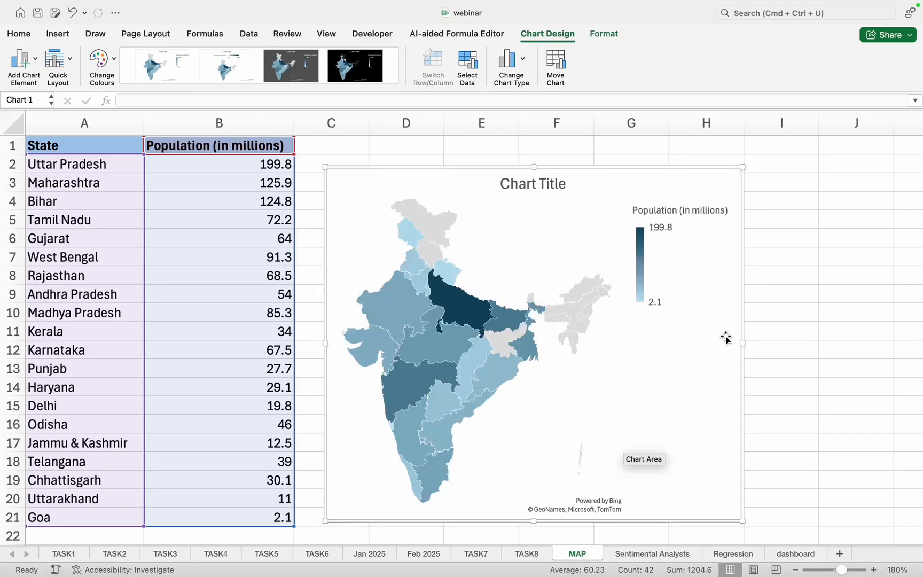
drag(740, 345, 841, 344)
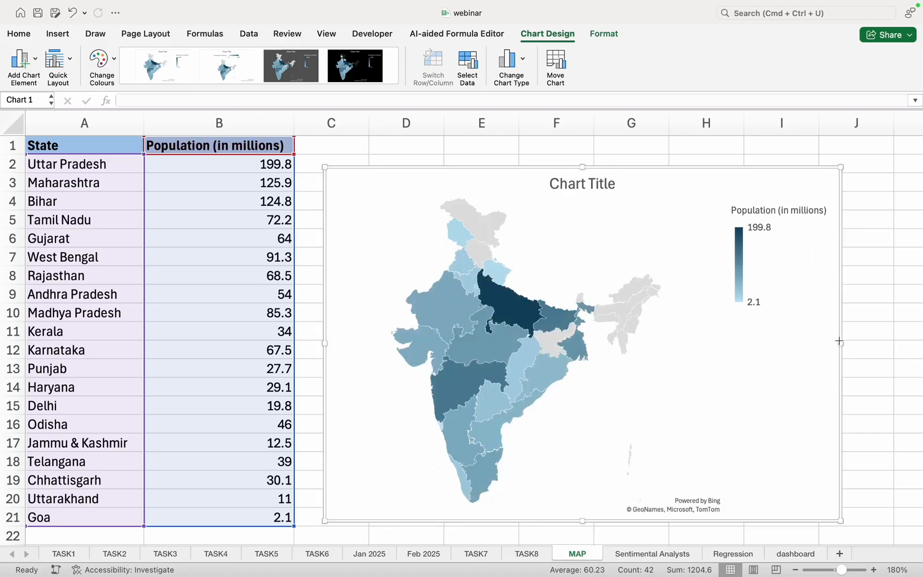
Apply the dark grey chart style to the map and show its data labels
click(307, 66)
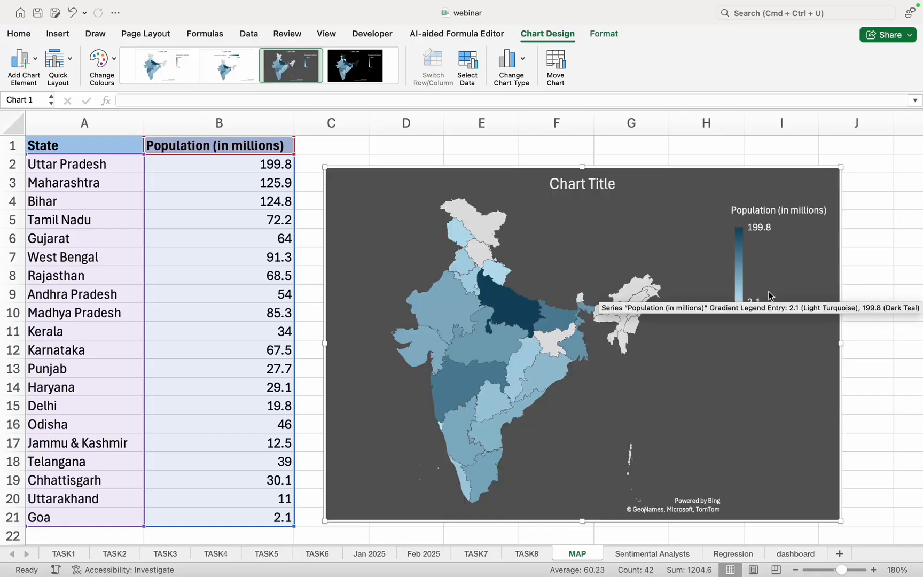
mouse_move(526, 314)
mouse_move(491, 358)
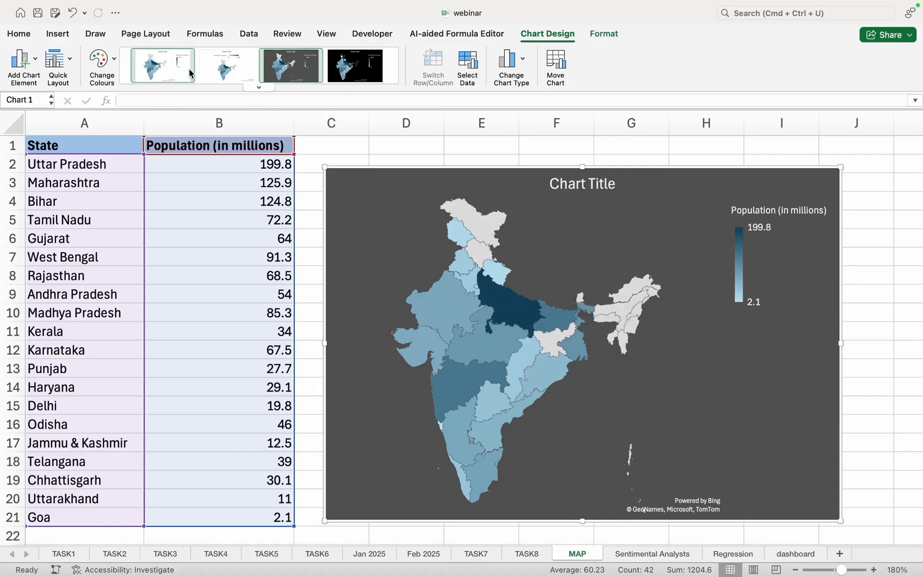
click(23, 70)
mouse_move(64, 85)
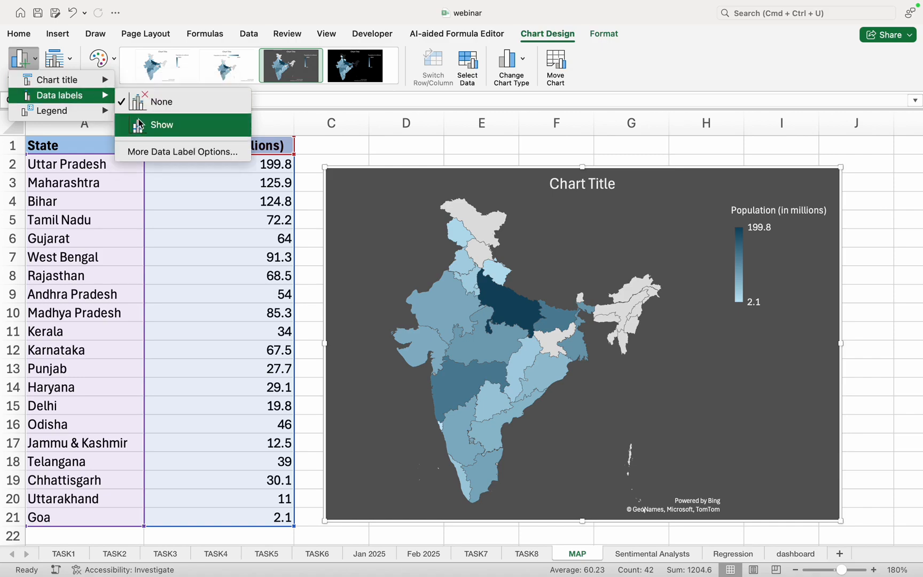
click(138, 124)
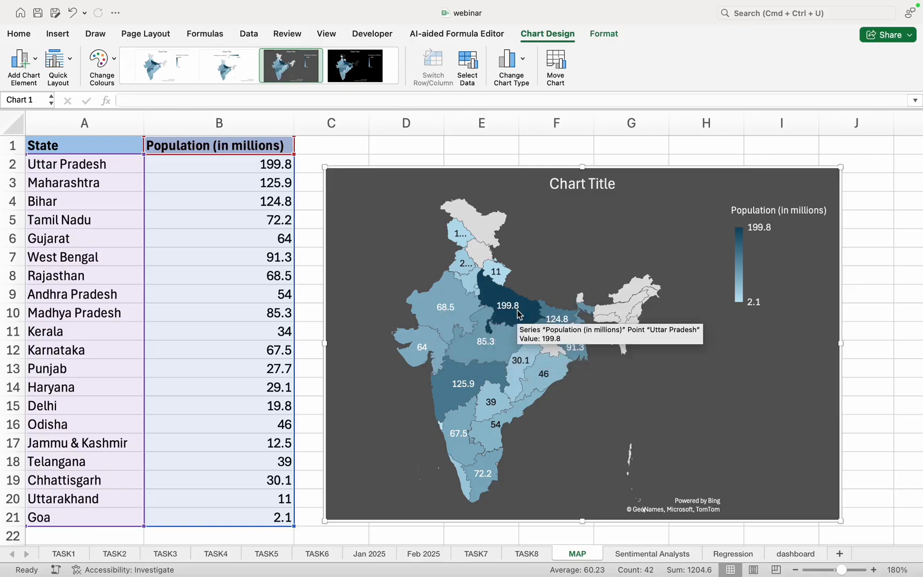
Enlarge the map chart upward to row 1, downward into row 22 and further across column J
drag(581, 162, 581, 135)
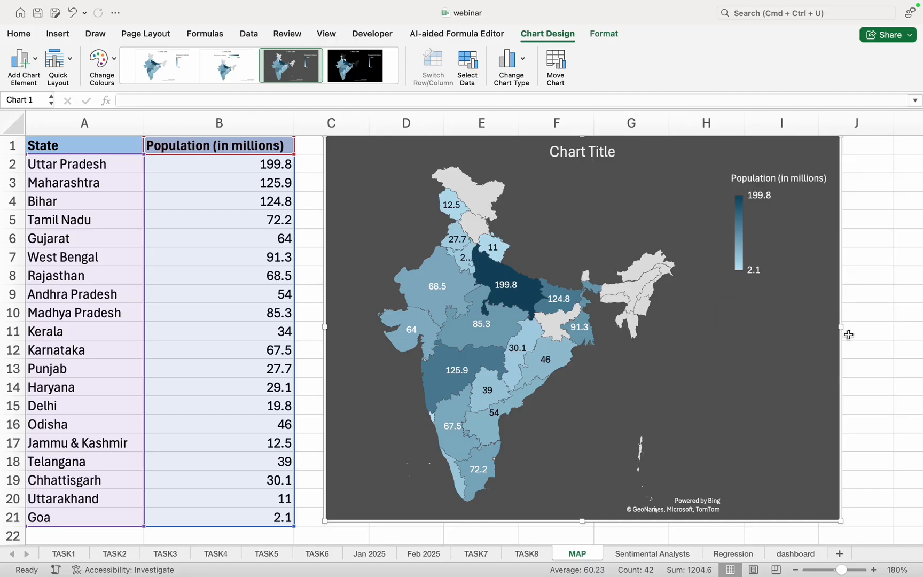
drag(842, 328, 877, 327)
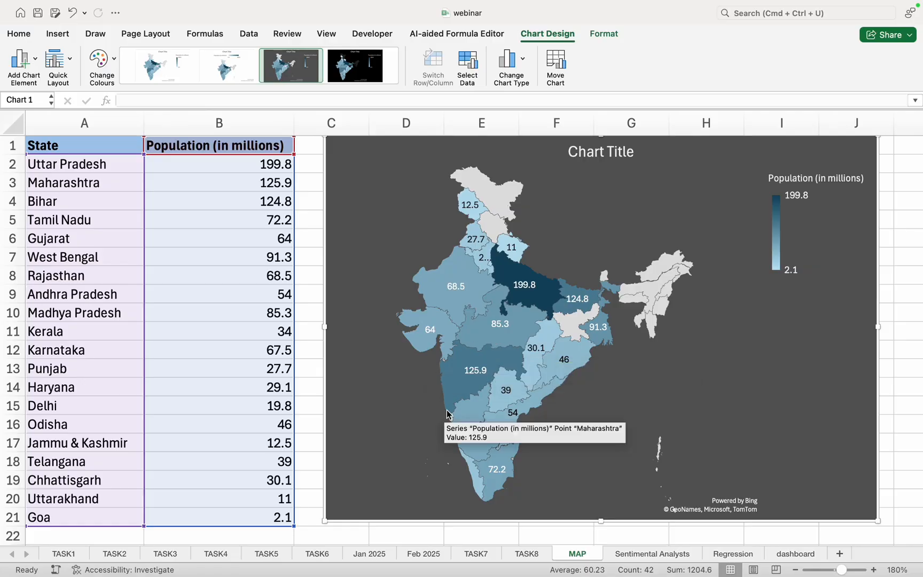
drag(601, 520, 602, 539)
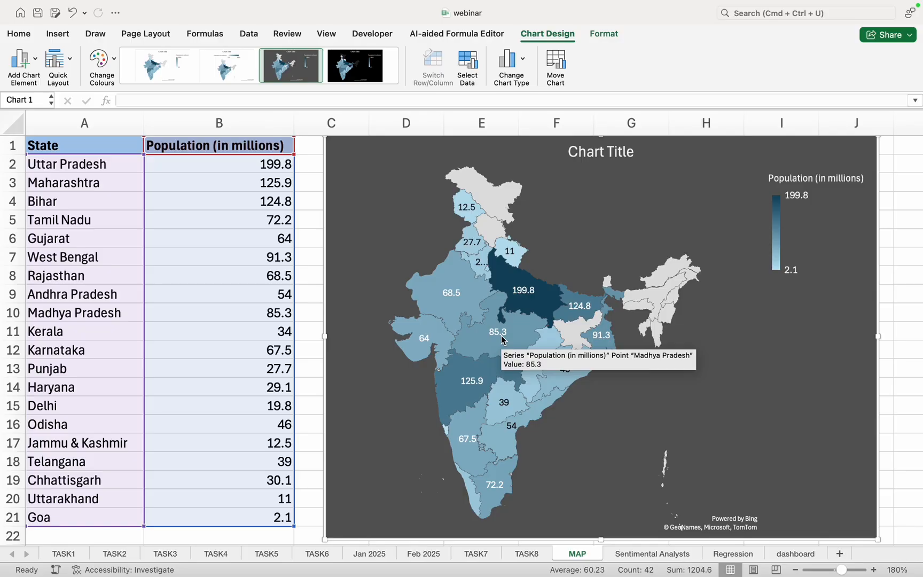
Open the Sentimental Analysts sheet with the reviews, and switch to the EXCEL WITH AI presentation in Keynote
click(639, 555)
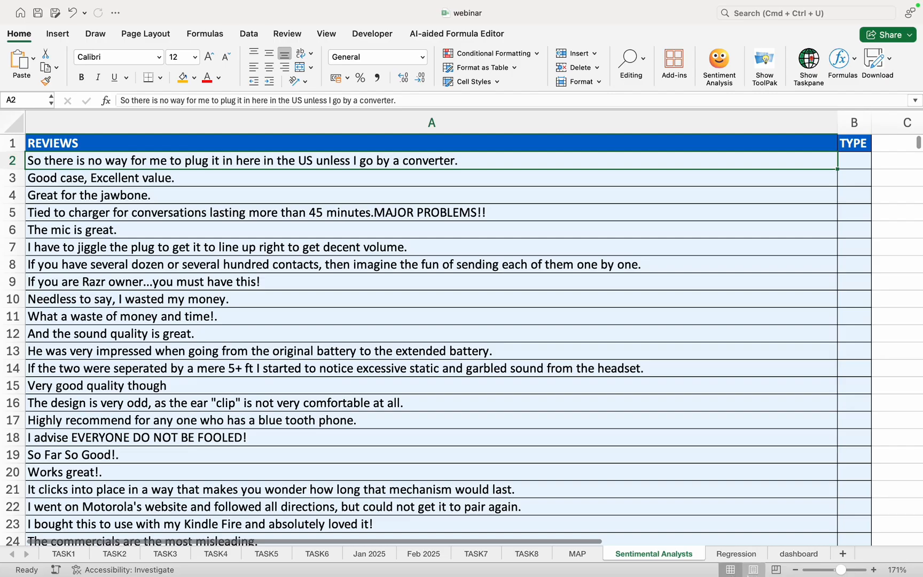
mouse_move(751, 573)
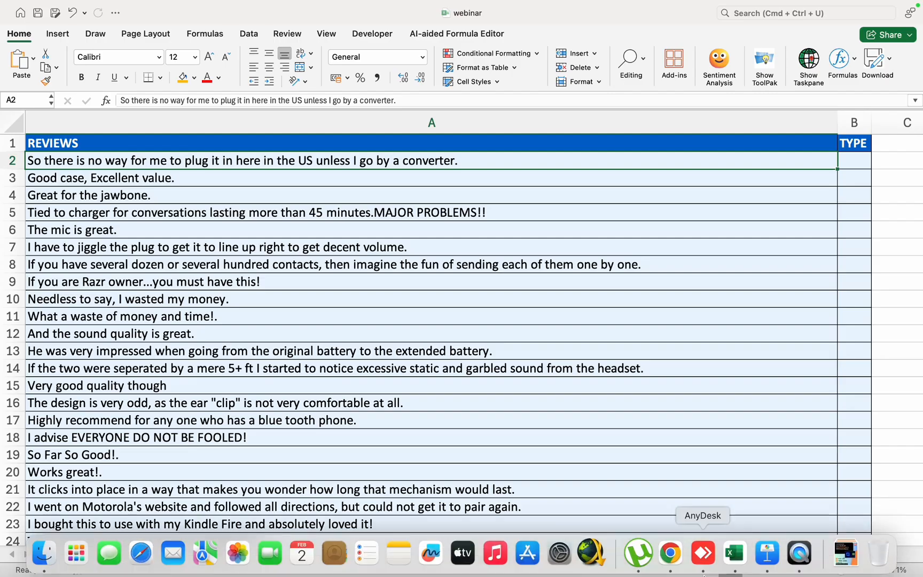
click(767, 558)
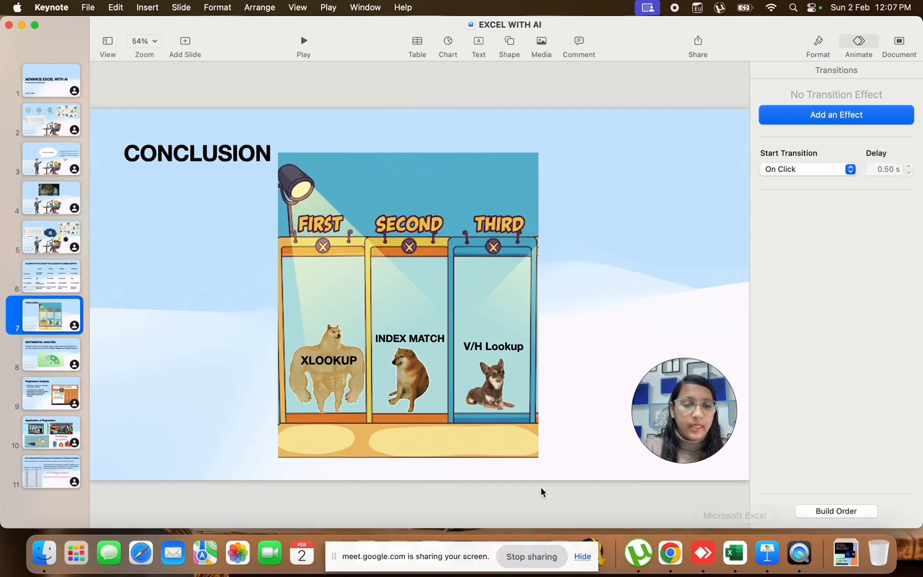
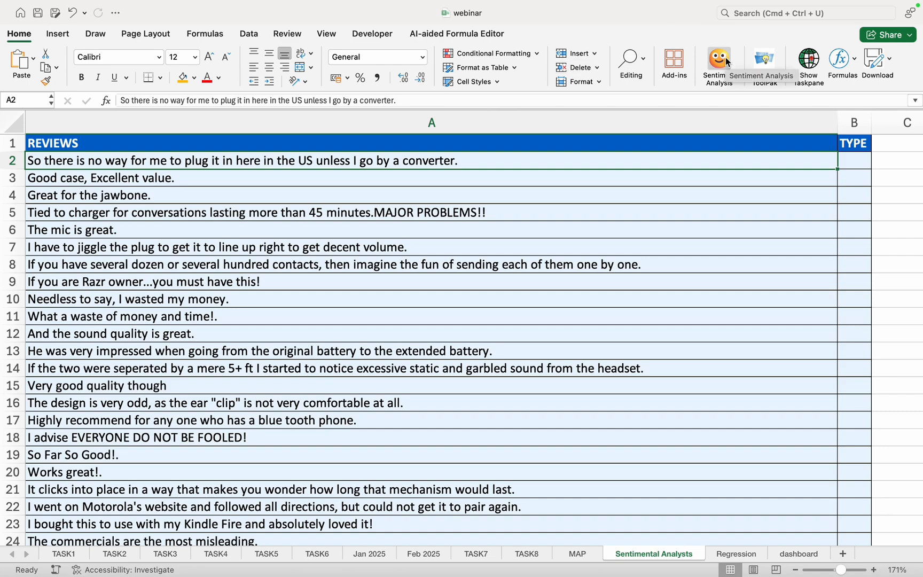
Search the add-ins for "sen" and open the Sentiment Analysis for Excel add-in on the reviews sheet
click(675, 59)
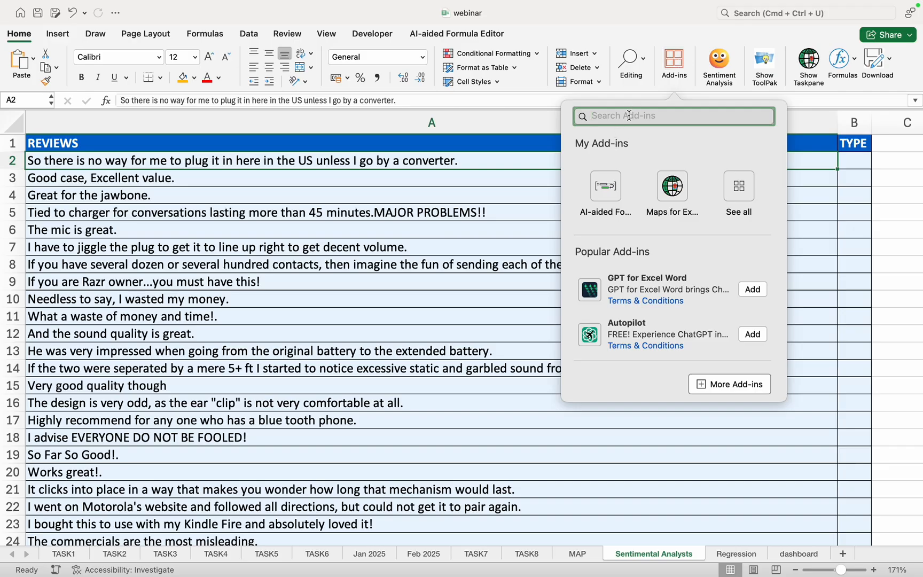
text(sen)
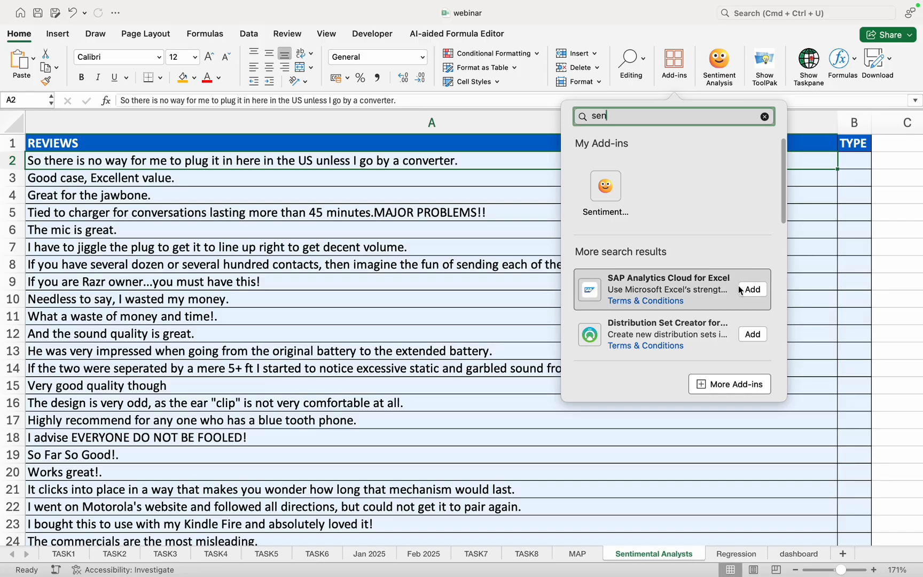
click(604, 186)
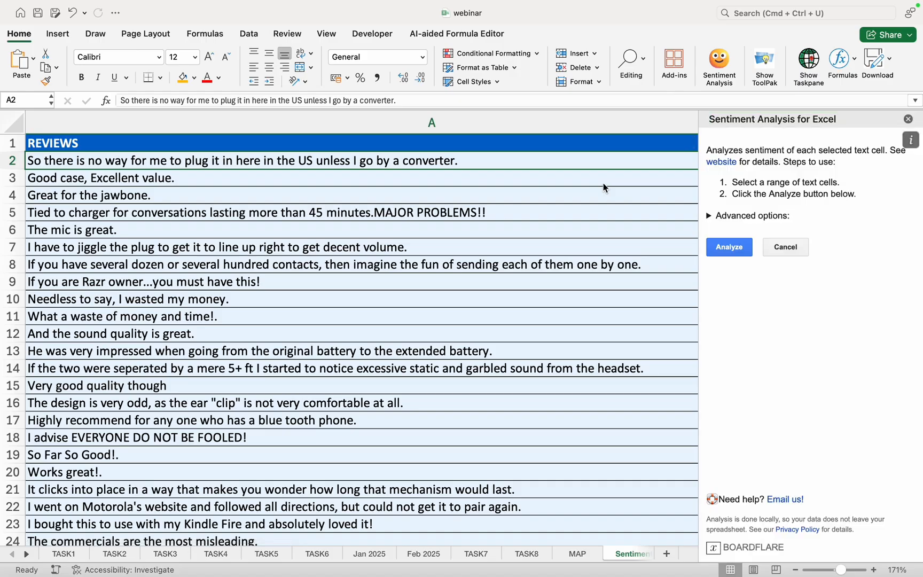
Run the sentiment analysis on the REVIEWS column, cells A1 to A1000
click(489, 141)
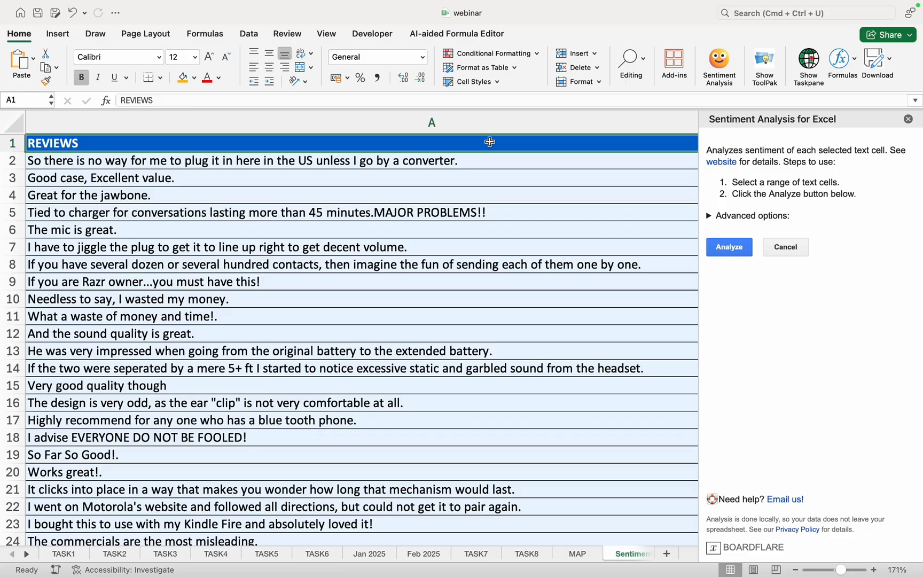
key(ctrl+shift+Down)
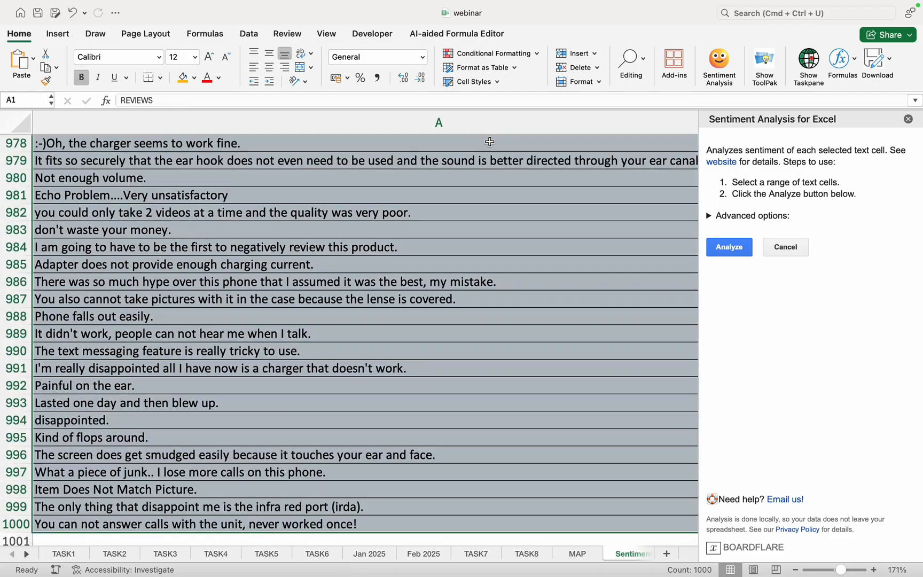
click(729, 248)
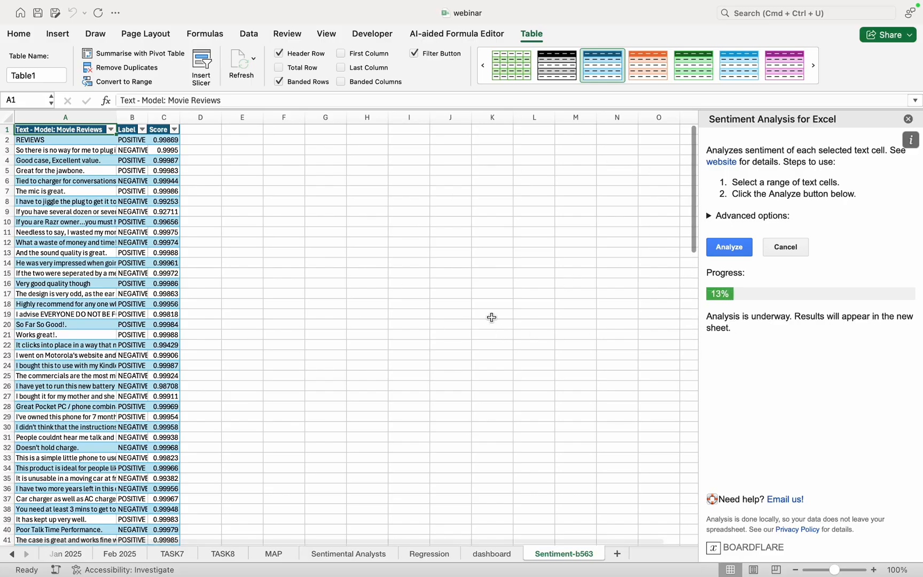
Widen the review text, Label and Score columns of the sentiment results table so the full reviews fit, and review the classified rows
scroll(113, 359, down, 2)
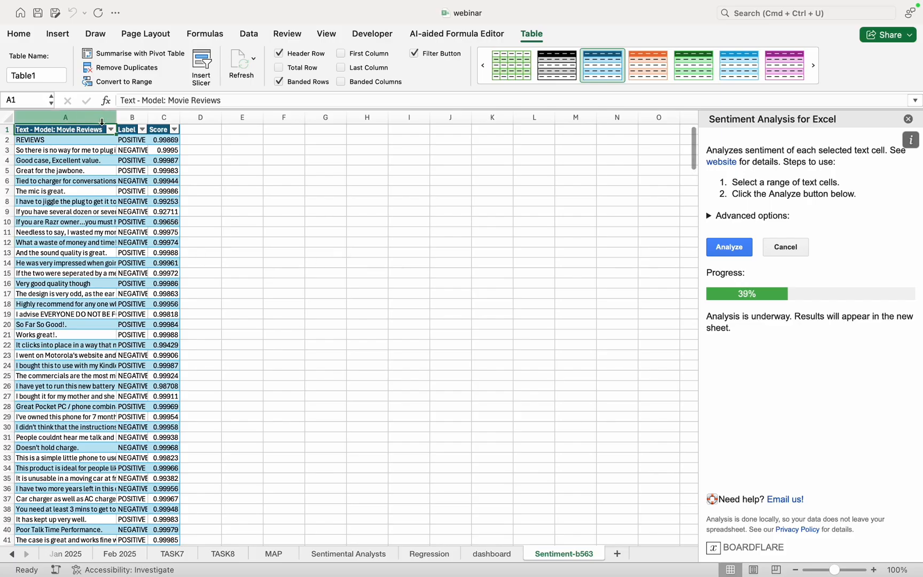
drag(117, 114, 164, 114)
drag(227, 115, 339, 115)
drag(195, 116, 269, 117)
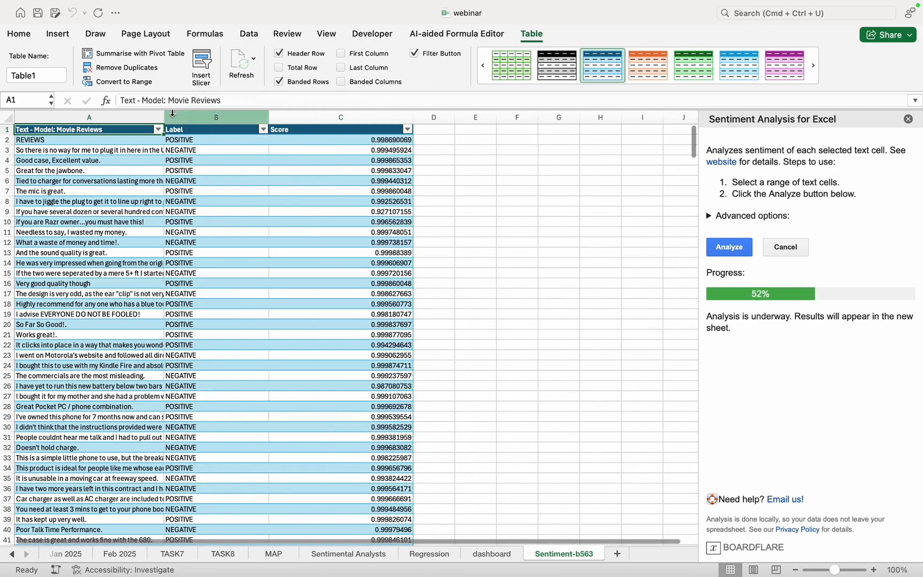
drag(164, 117, 251, 119)
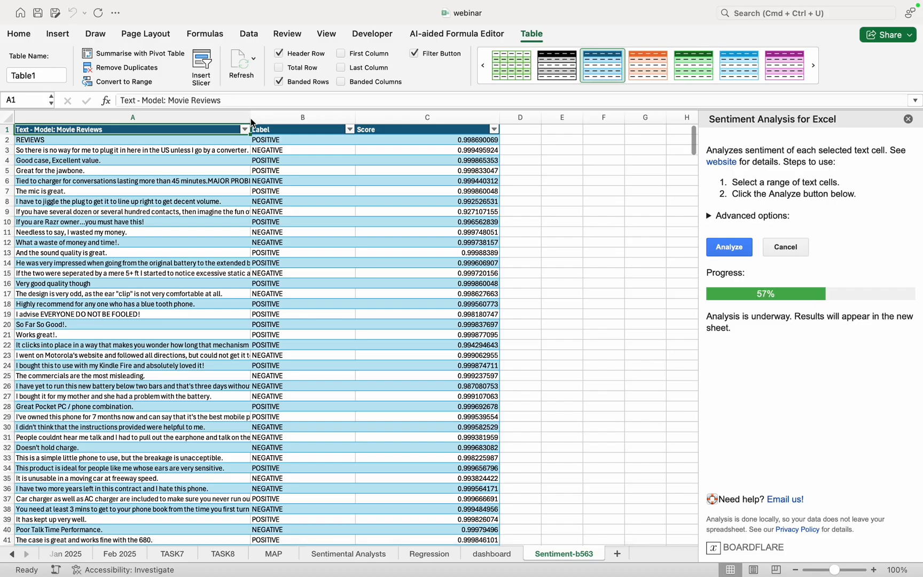
drag(250, 118, 439, 118)
click(328, 119)
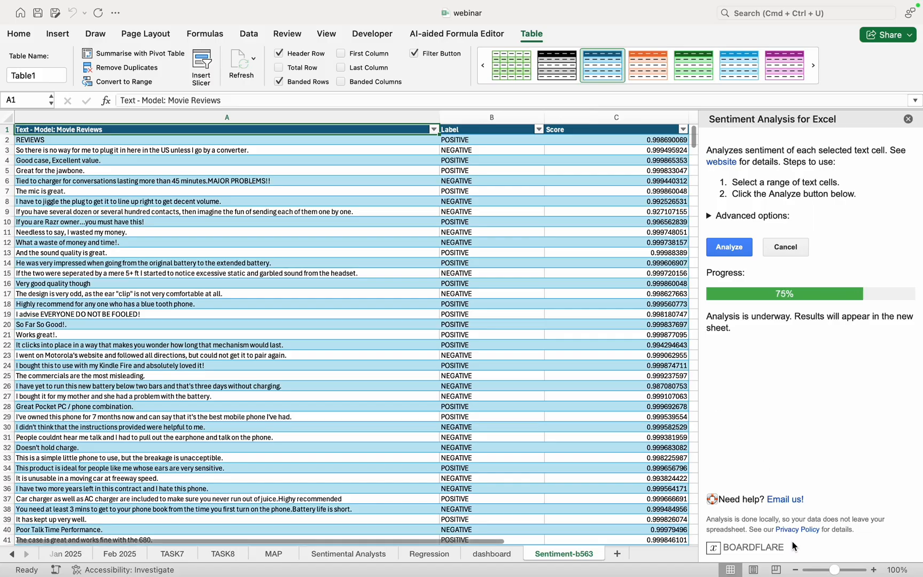
mouse_move(568, 574)
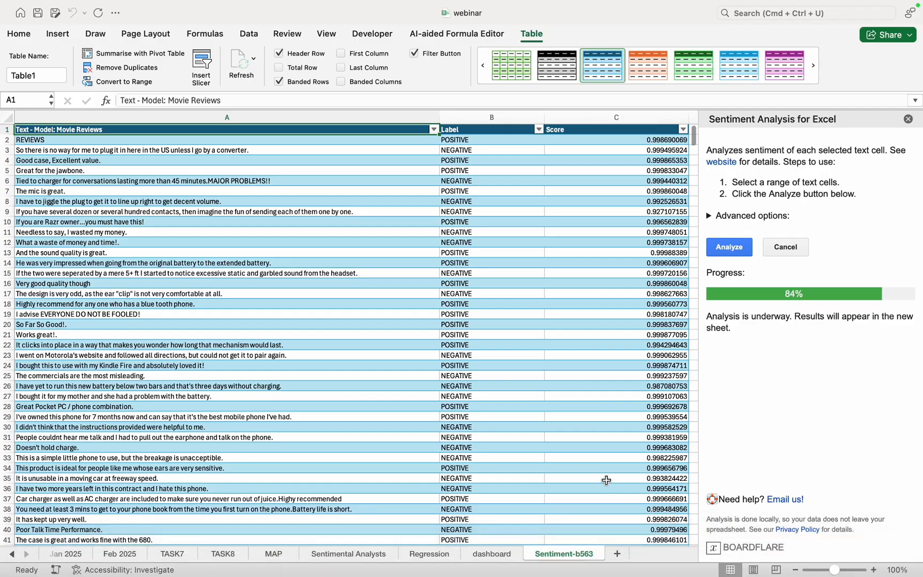
scroll(606, 479, down, 5)
scroll(606, 480, up, 5)
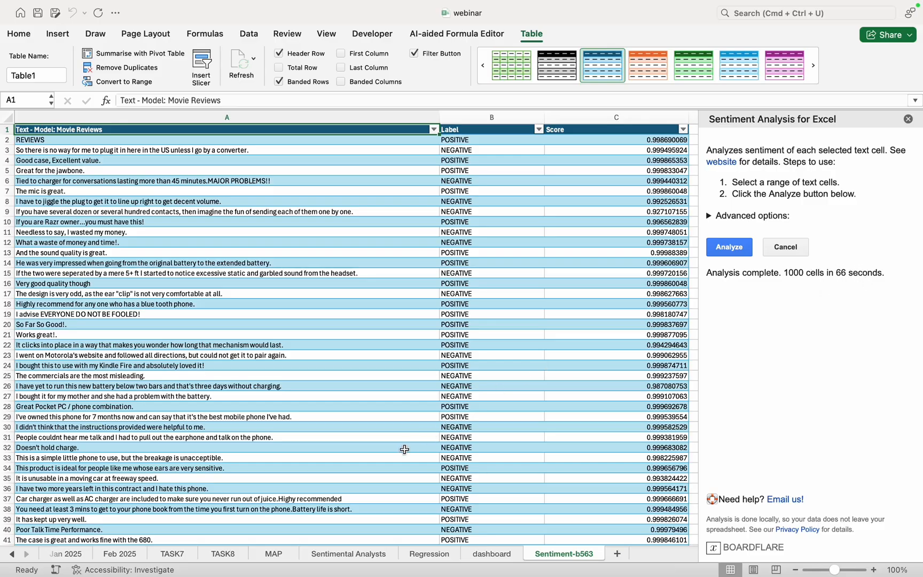
Examine the classified reviews in the sentiment results table and the filter options of the review text column
scroll(404, 449, down, 5)
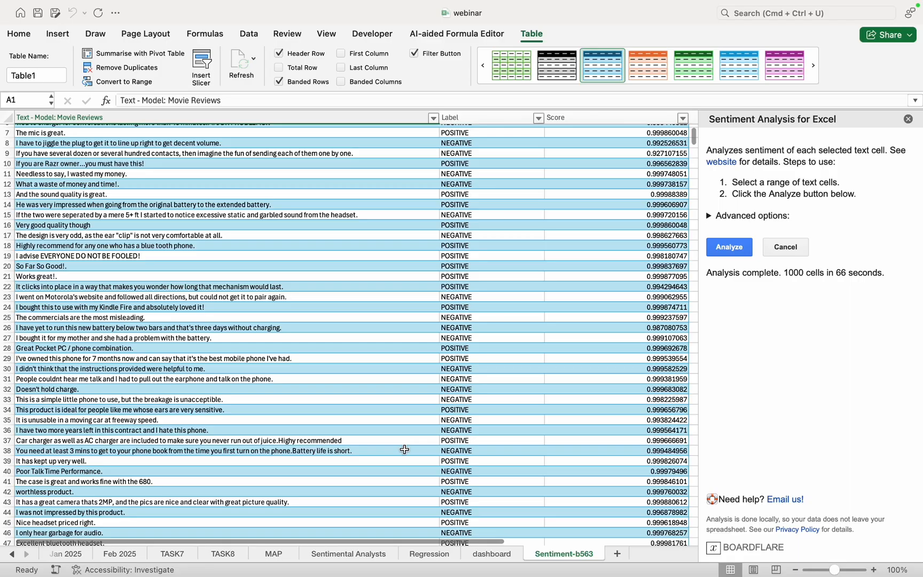
scroll(404, 449, up, 5)
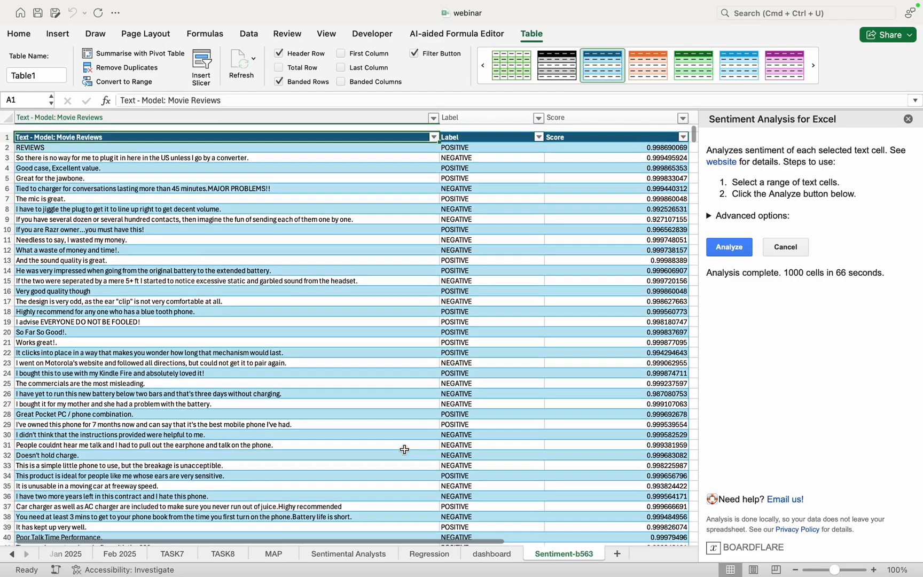
scroll(260, 310, down, 1)
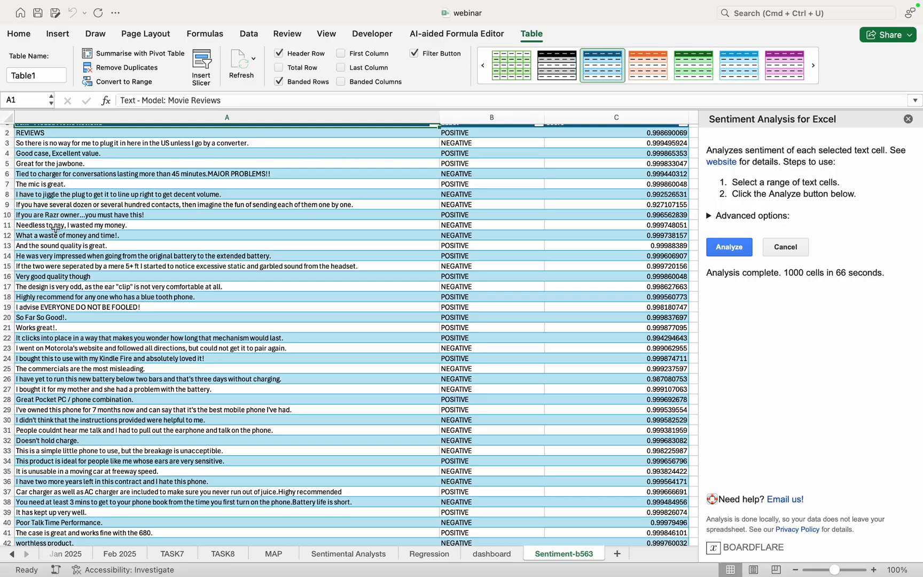
scroll(446, 337, down, 3)
scroll(447, 337, up, 4)
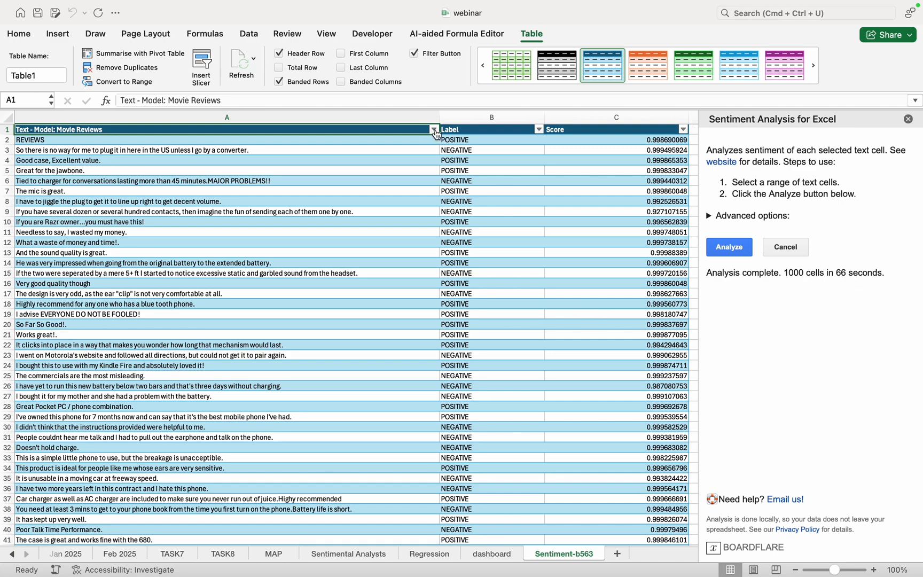
click(434, 130)
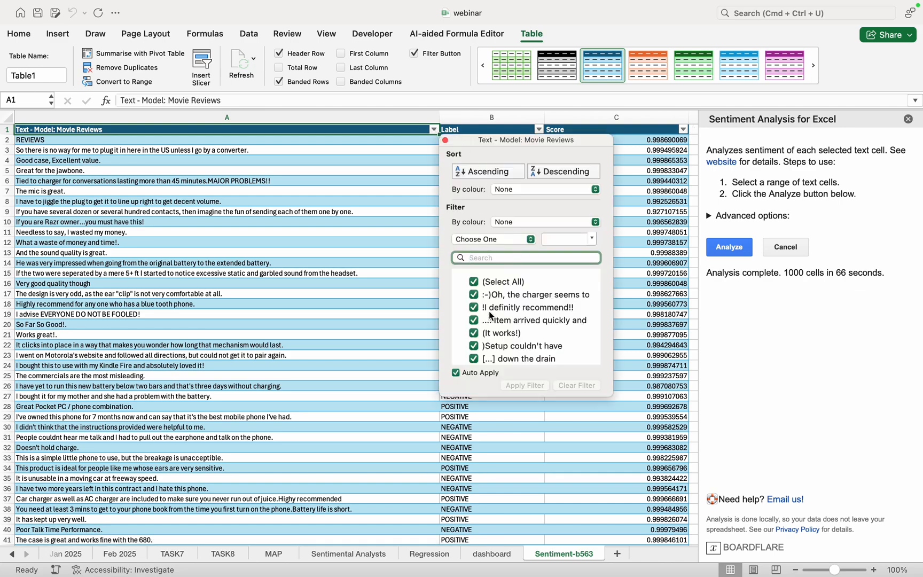
click(432, 130)
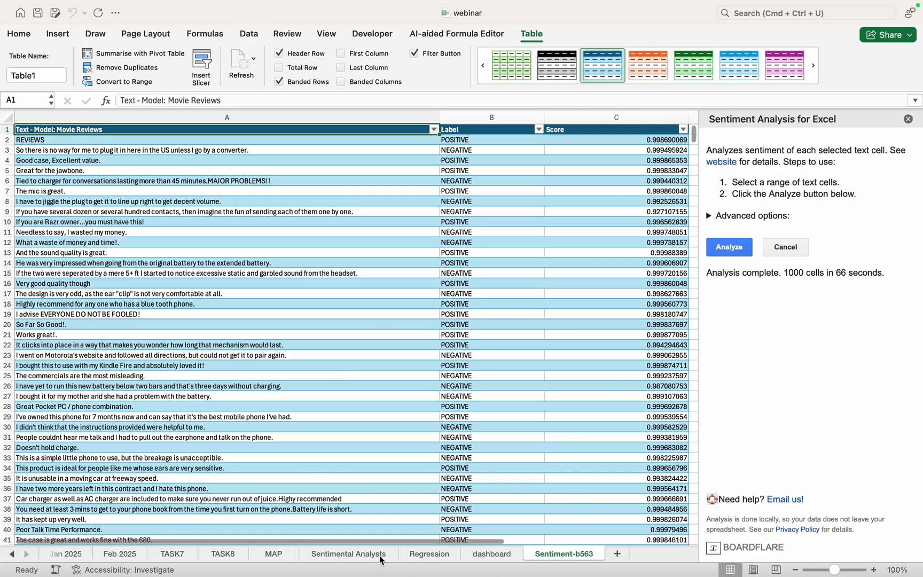
Revisit the source reviews on the Sentimental Analysts sheet, then switch to the Regression sheet with the Sentiment Analysis pane closed
click(363, 555)
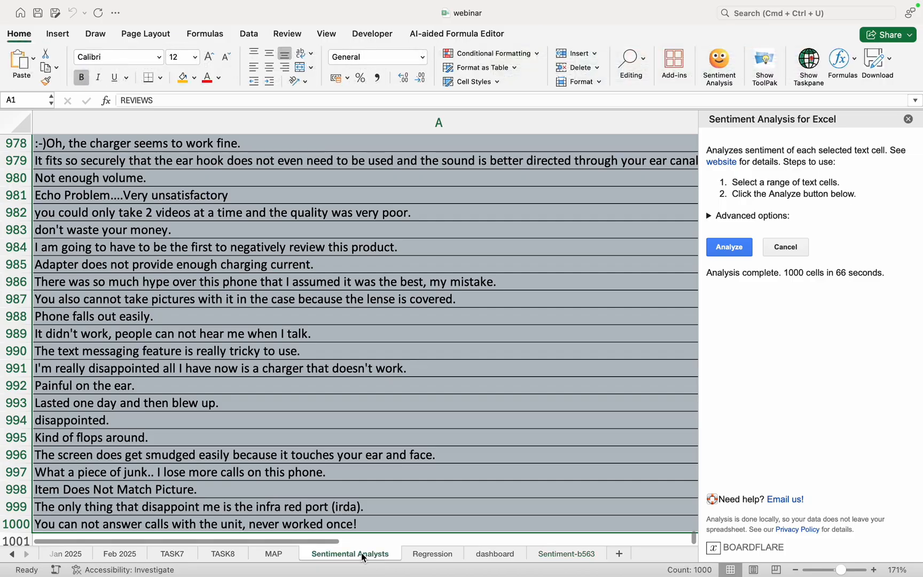
scroll(480, 299, up, 20)
scroll(481, 299, up, 14)
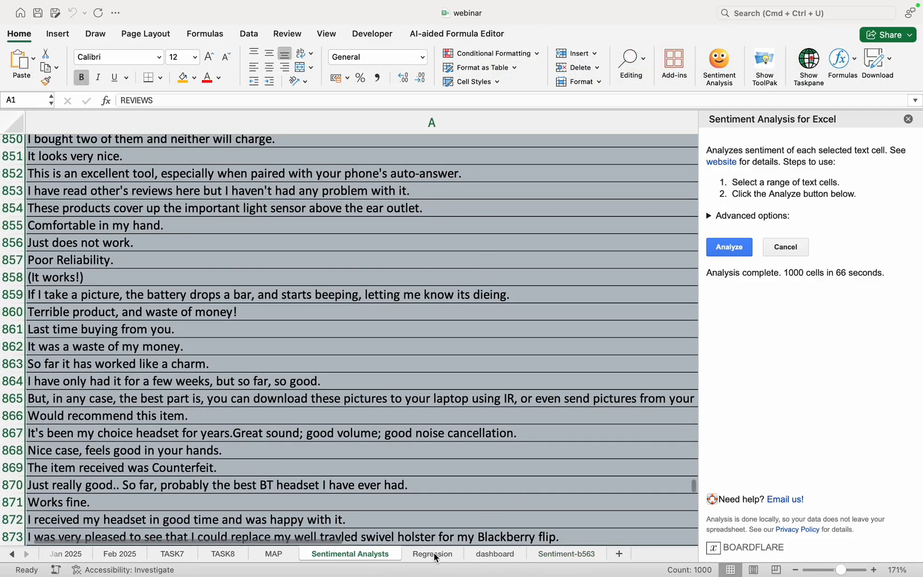
click(435, 556)
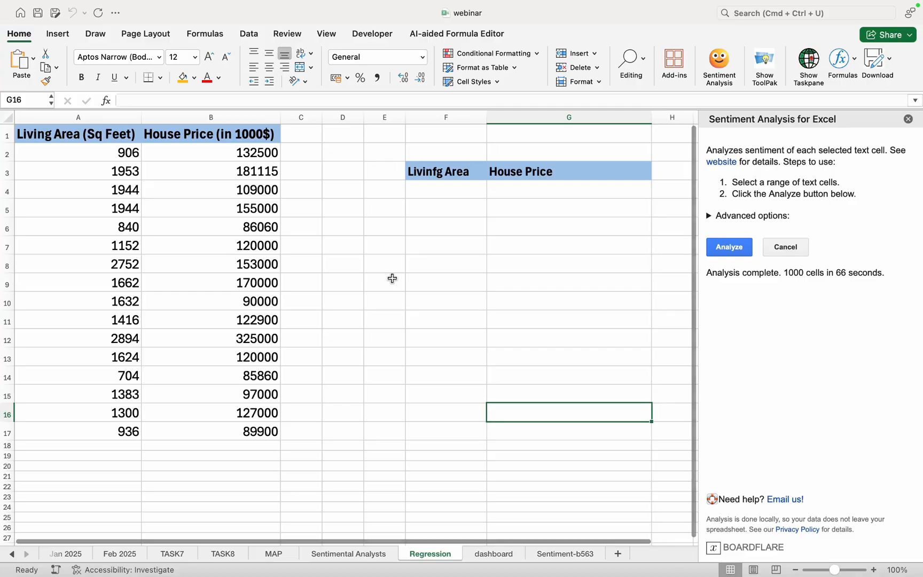
click(909, 119)
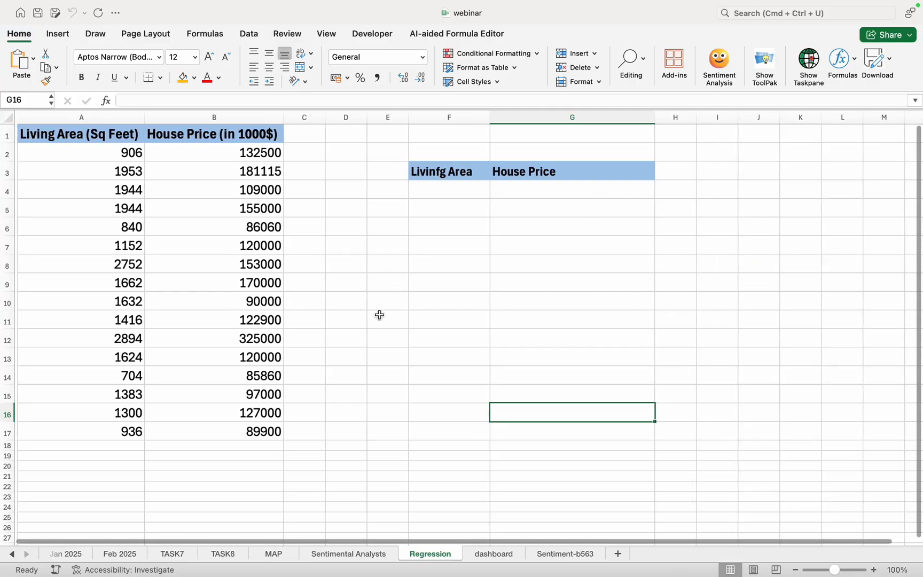
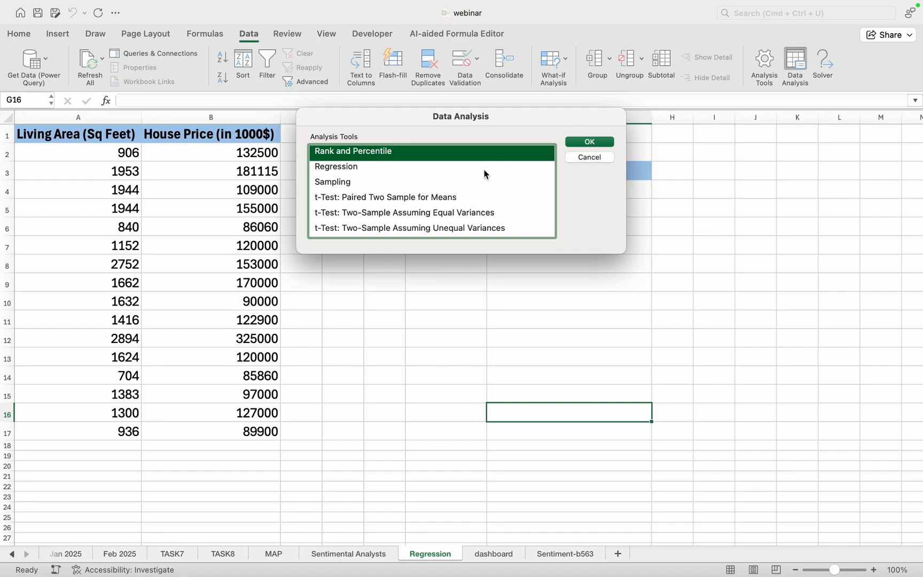
Set up a Regression data analysis with Y range $B$1:$B$17, X range $A$1:$A$17 and Labels enabled
click(357, 168)
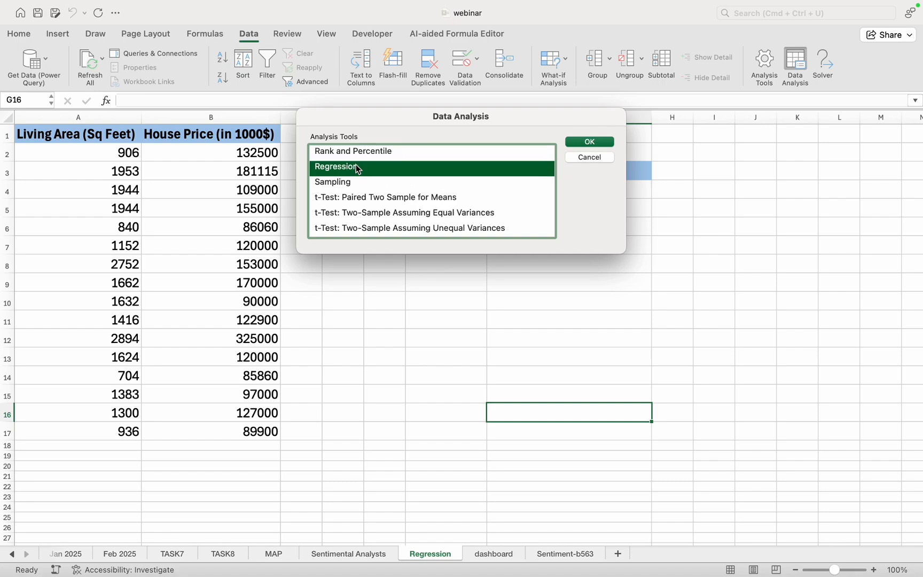
click(587, 142)
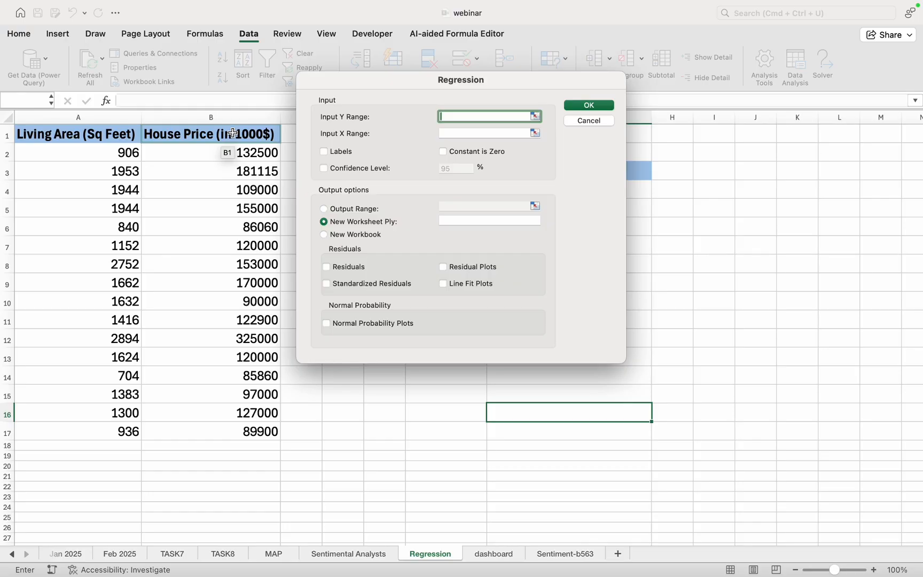
drag(232, 133, 233, 425)
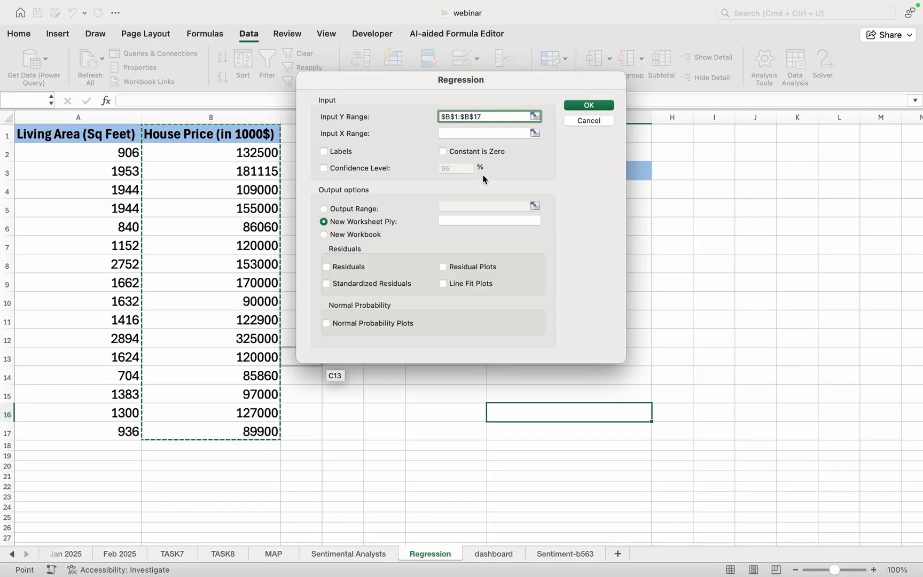
click(473, 133)
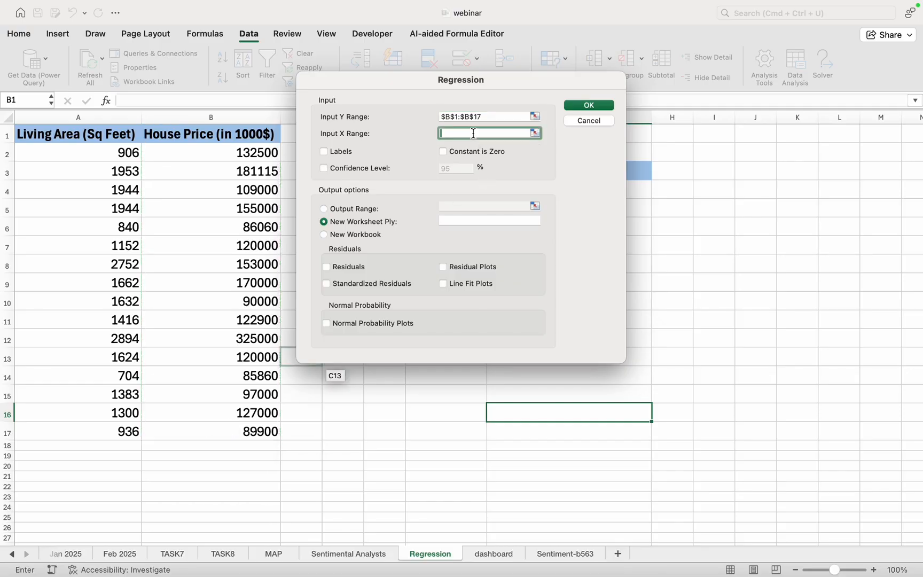
drag(124, 136, 75, 425)
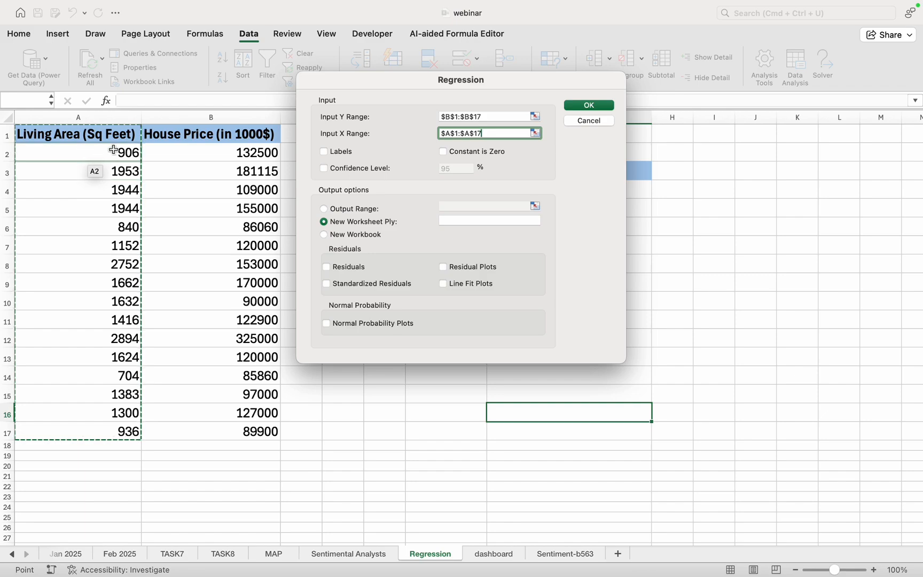
click(323, 152)
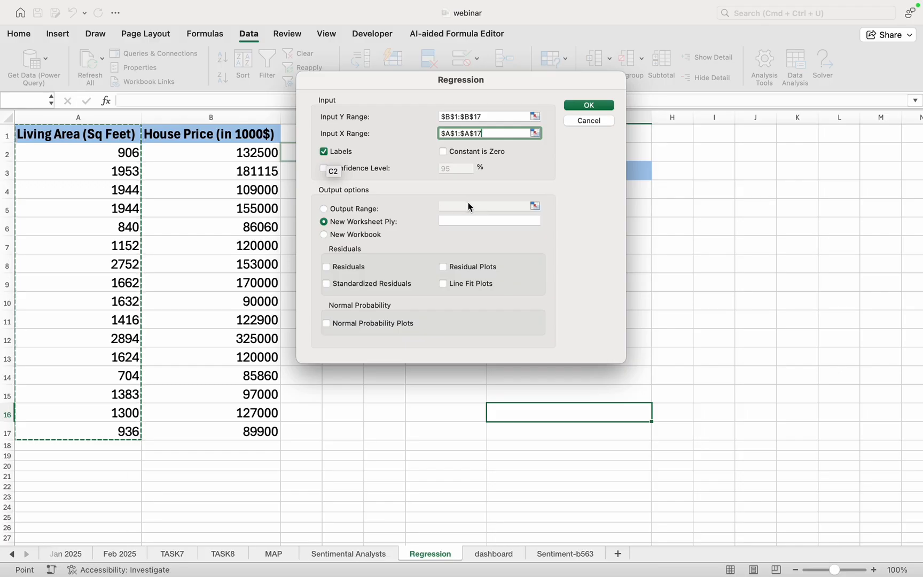
Set the regression output range to $A$21 on the same sheet and run the analysis
click(324, 209)
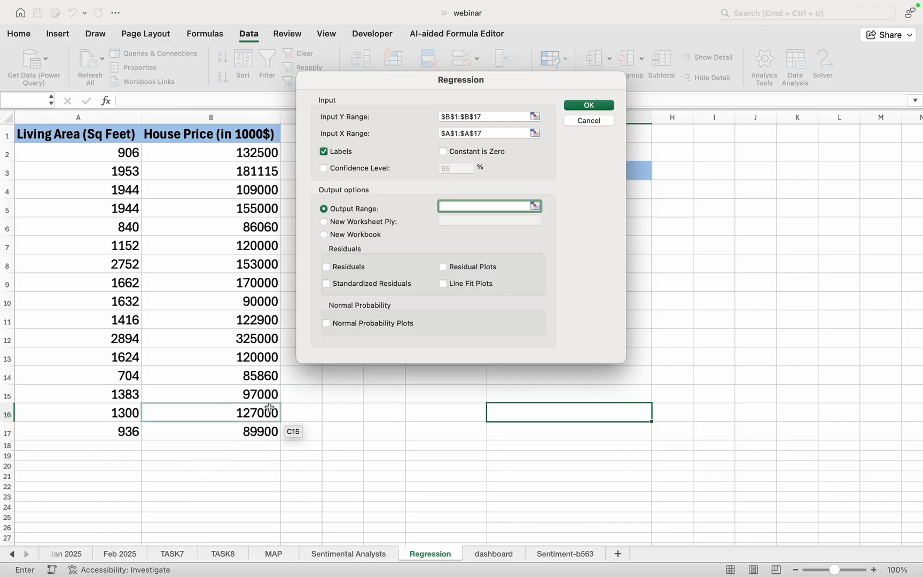
click(112, 479)
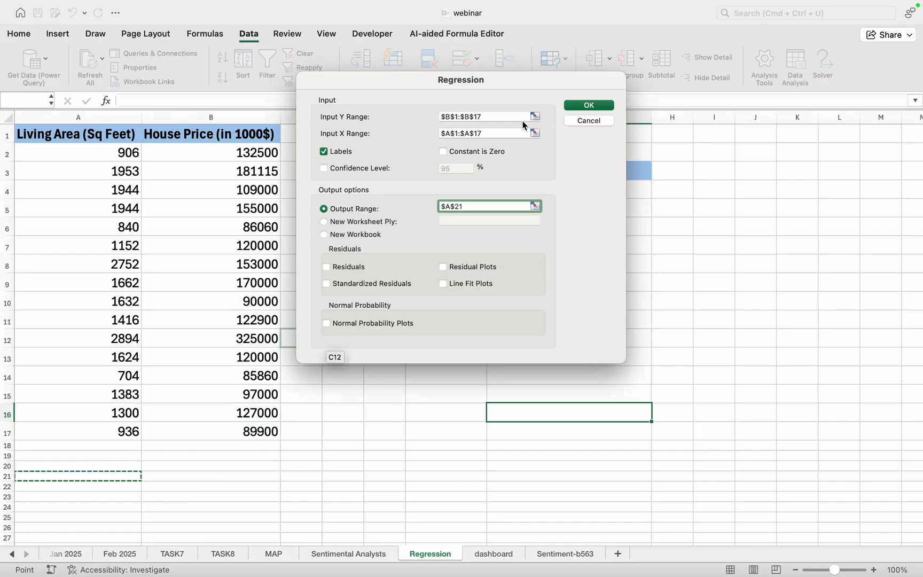
click(596, 103)
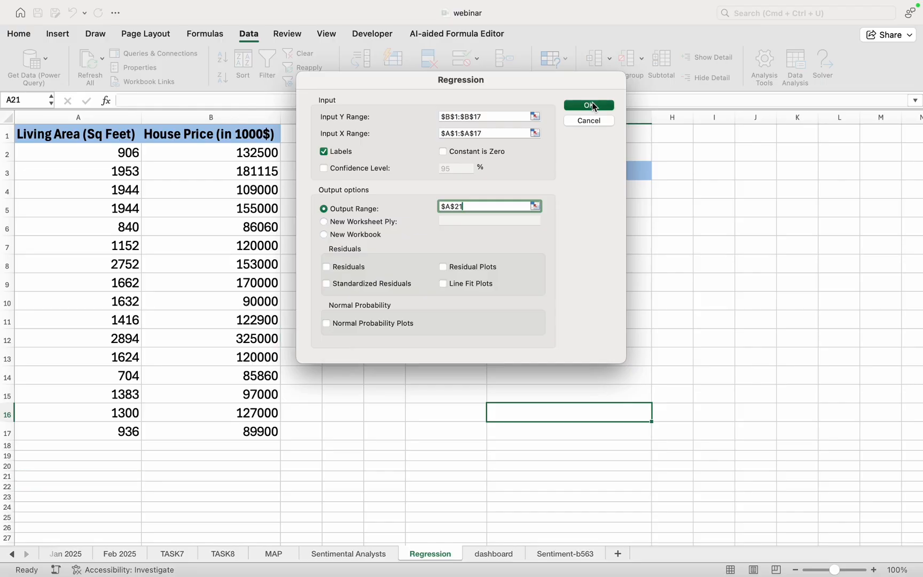
Enlarge the font of the whole regression SUMMARY OUTPUT block to 18 points
scroll(401, 420, down, 5)
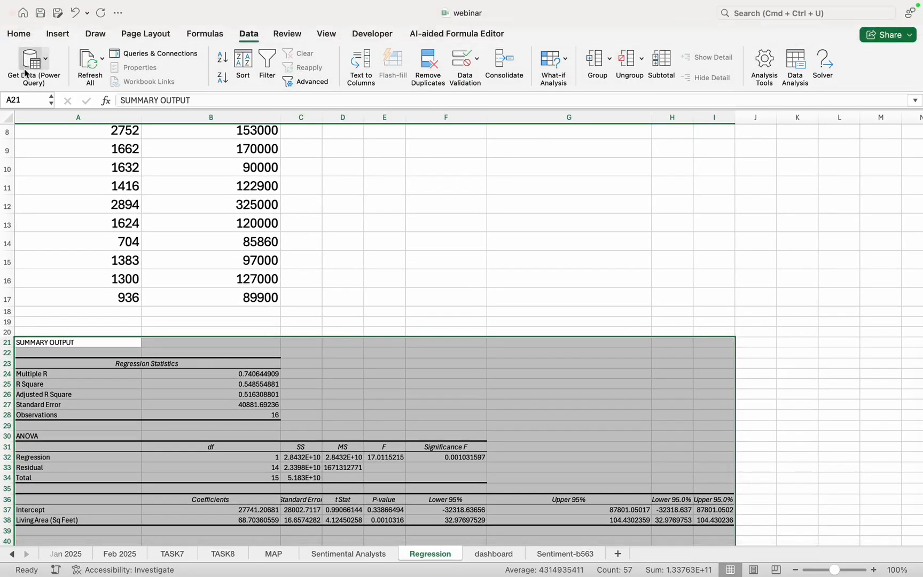
click(55, 35)
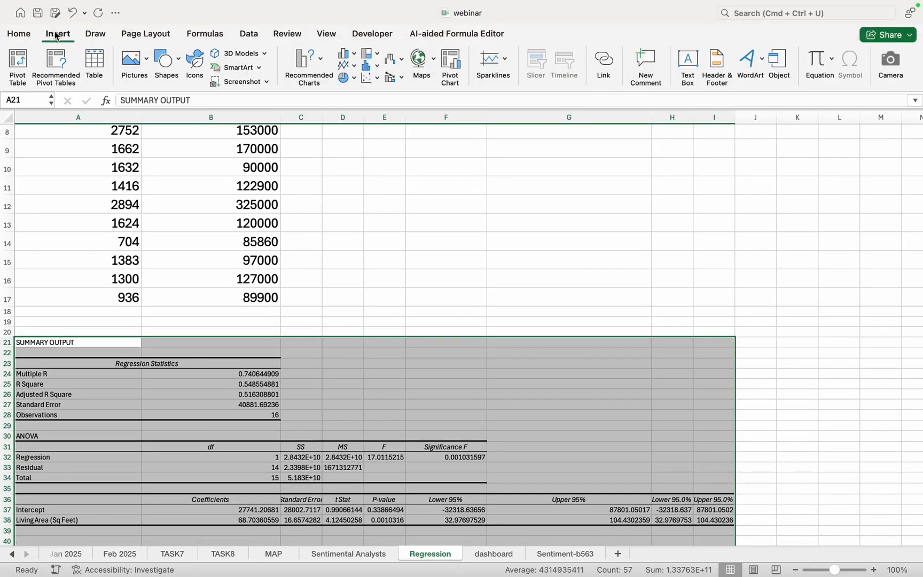
click(28, 35)
click(209, 57)
click(208, 56)
click(209, 56)
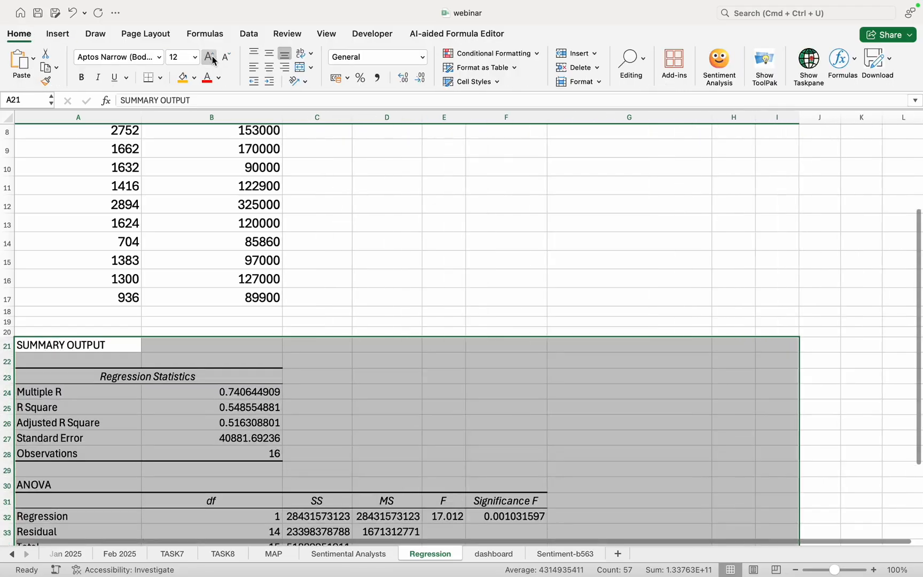
scroll(390, 308, down, 3)
click(474, 222)
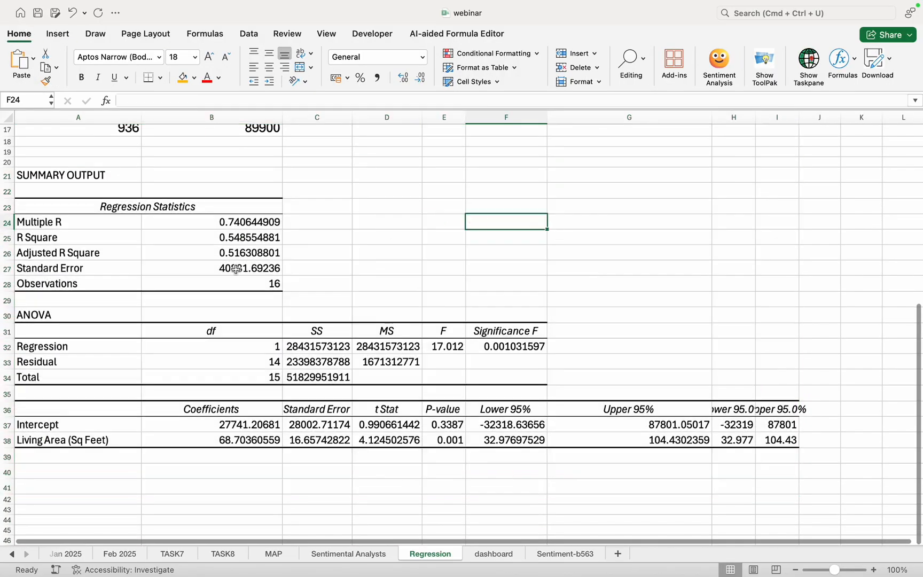
Rename the Living Area label in cell A38 to "slope" and inspect the Intercept and slope coefficients
click(104, 440)
key(Delete)
text(s)
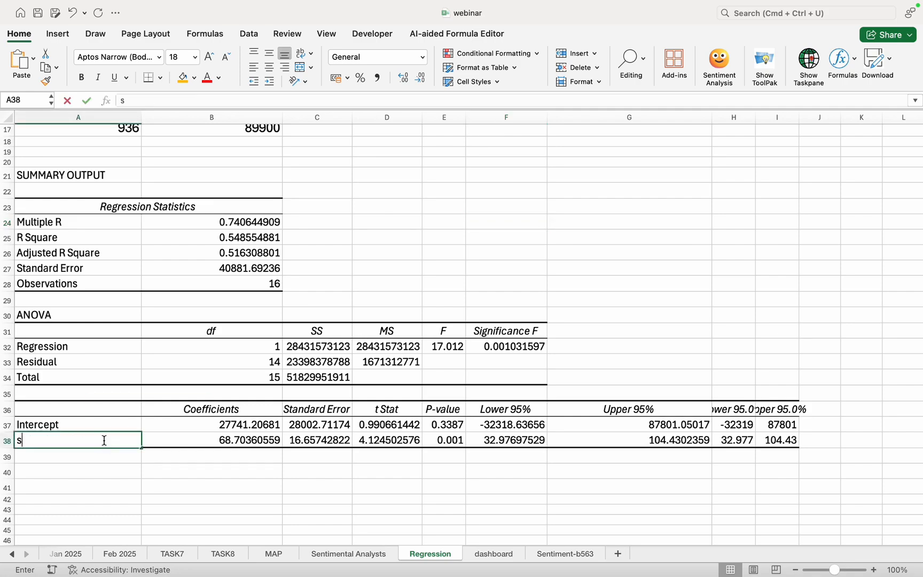
text(lope)
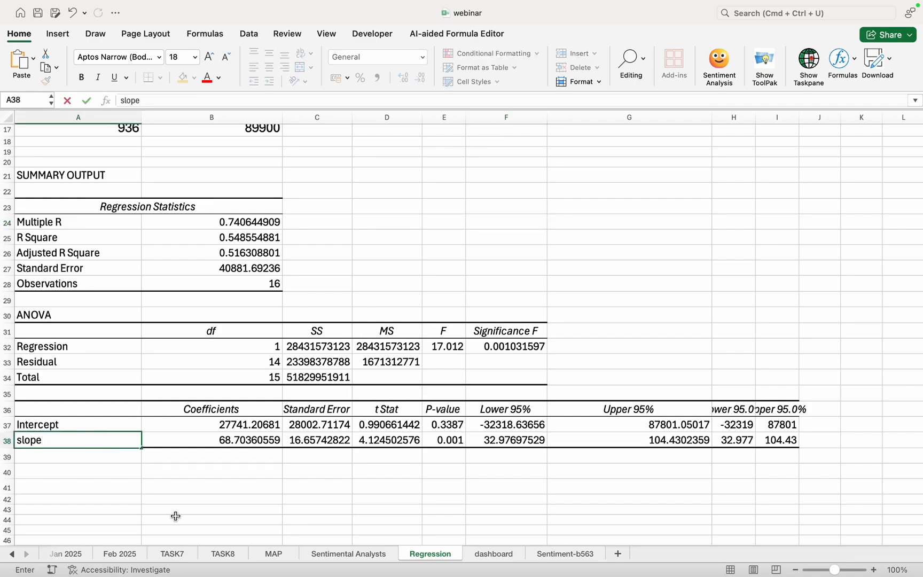
click(173, 513)
click(219, 423)
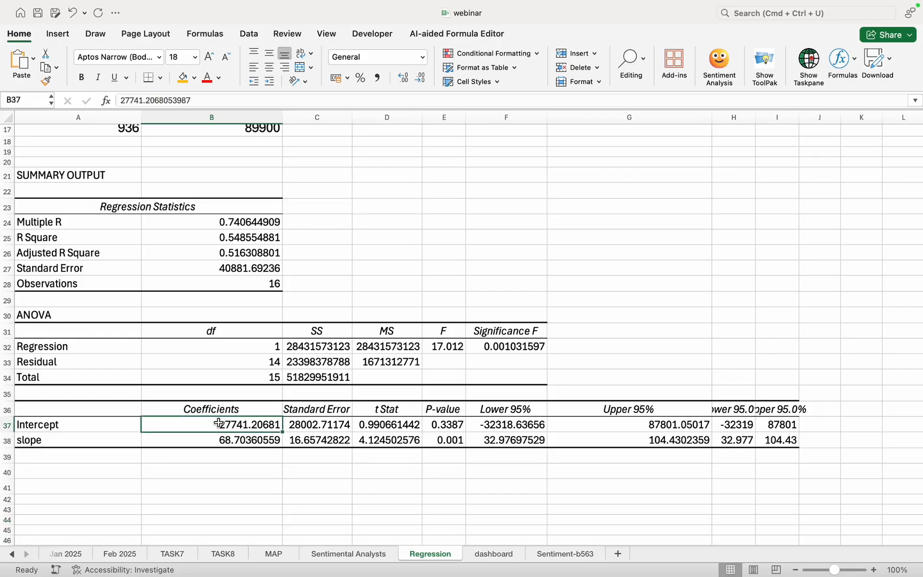
click(190, 441)
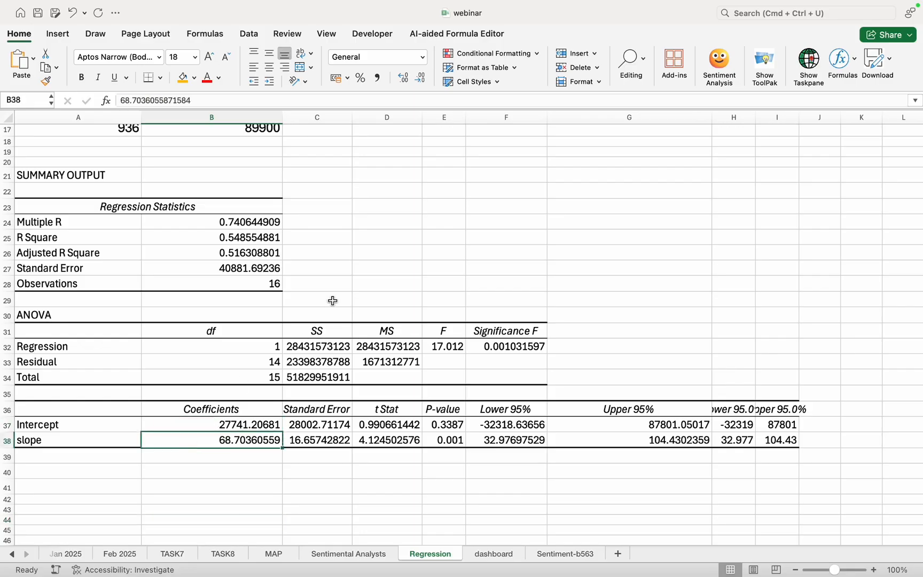
Enter 1500 as the living area in cell F4 and enlarge its font by two size steps
scroll(382, 235, up, 3)
scroll(381, 234, up, 6)
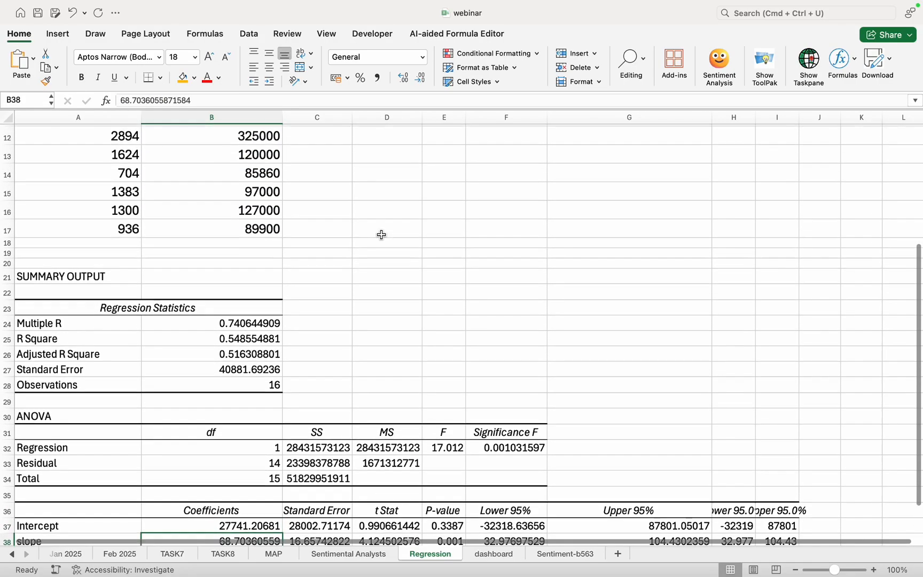
click(507, 174)
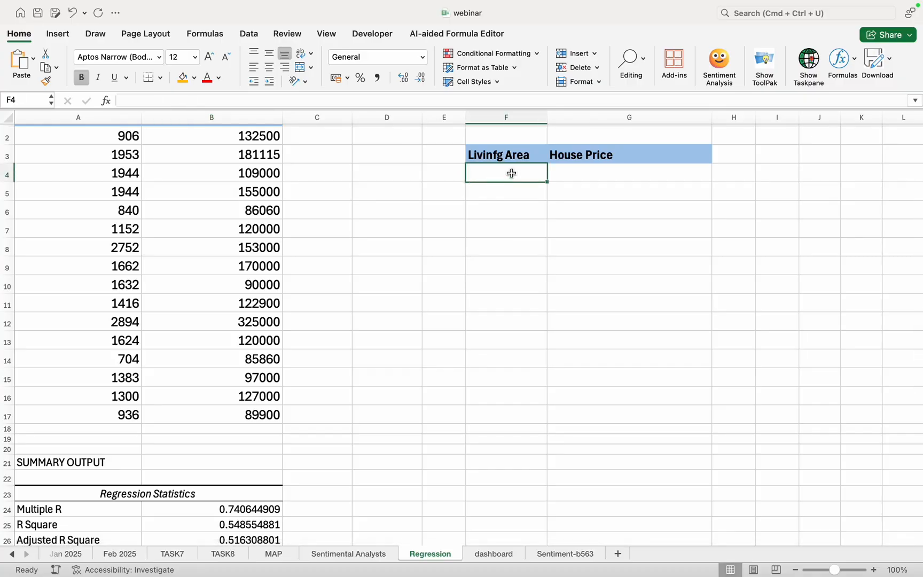
text(1500)
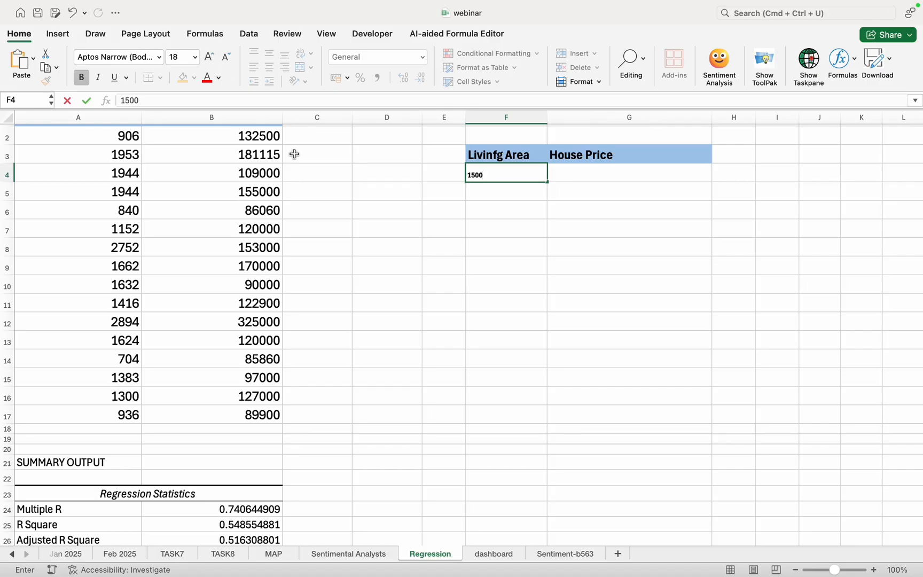
click(455, 229)
click(523, 171)
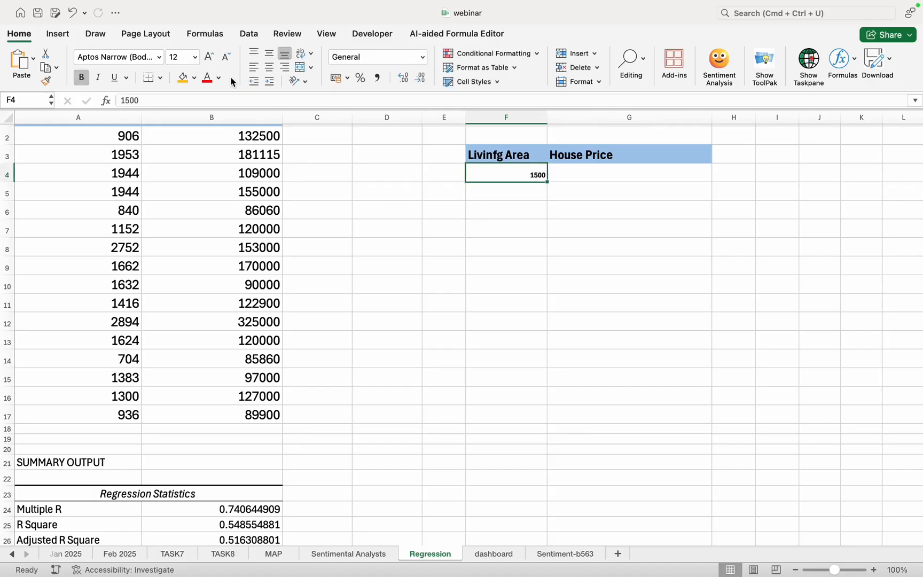
click(210, 55)
click(209, 55)
click(427, 250)
Select the House Price cell G4, check the prediction equation in the EXCEL WITH AI presentation in Keynote, and return to Excel
click(583, 177)
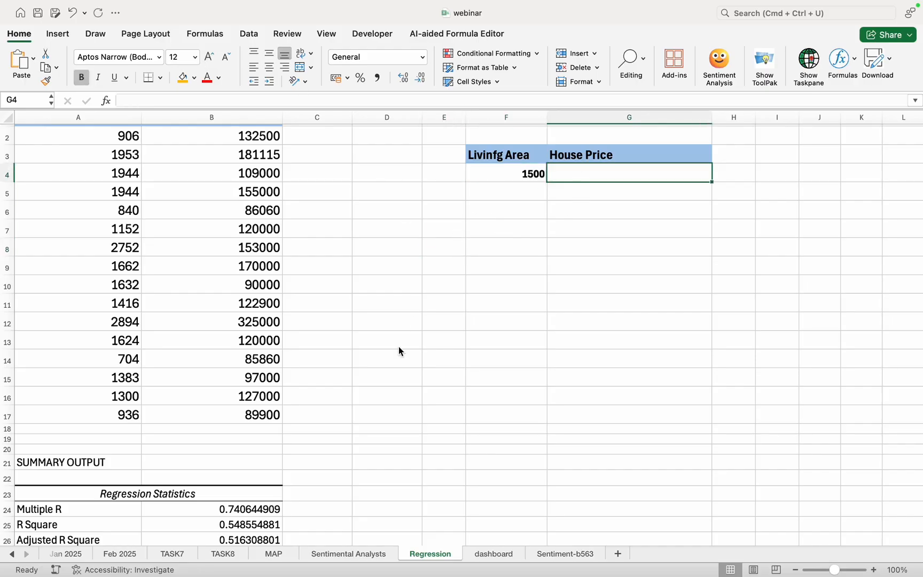
key(ctrl+Left)
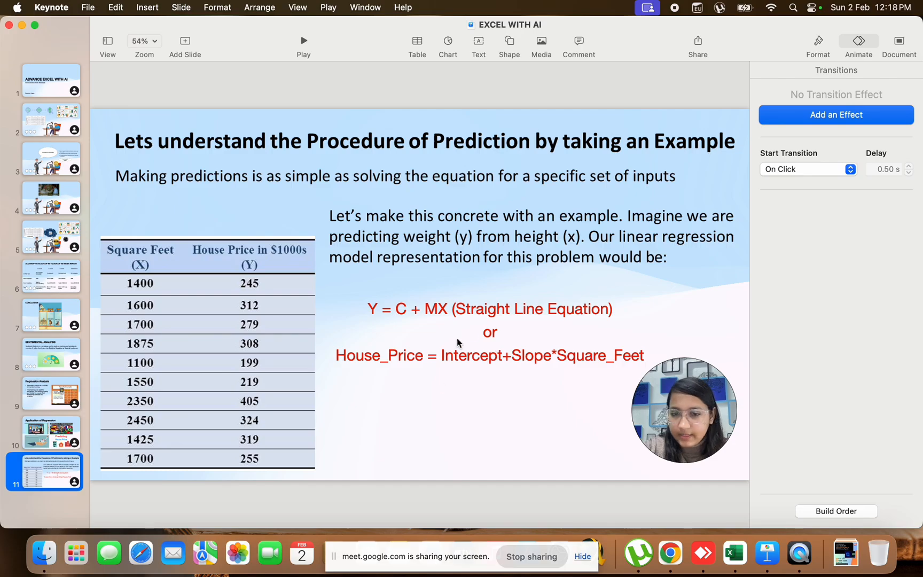
key(ctrl+Right)
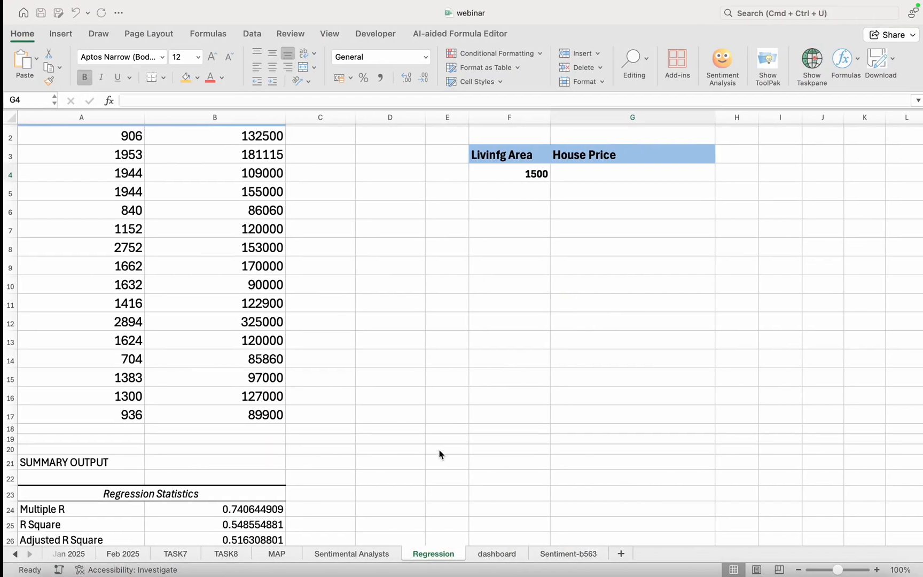
Compare the Intercept and slope coefficients with the prediction equation in the Keynote presentation, and return to the House Price cell in Excel
scroll(394, 477, down, 5)
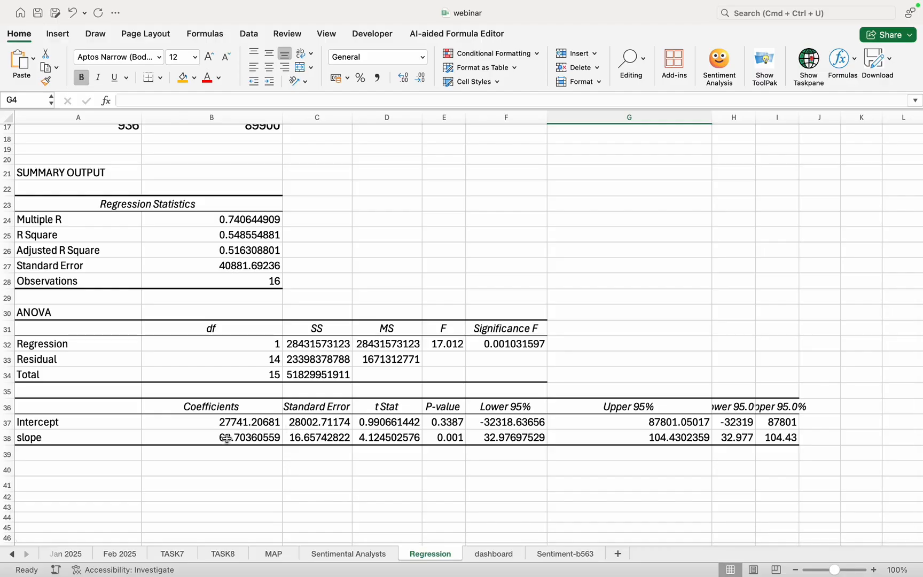
key(ctrl+Left)
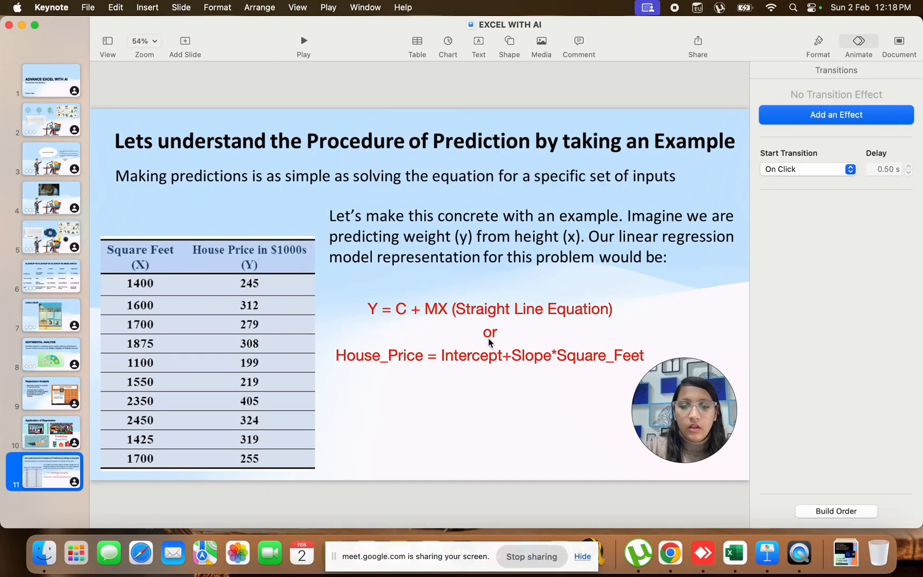
key(ctrl+Right)
scroll(565, 166, up, 4)
scroll(565, 166, up, 3)
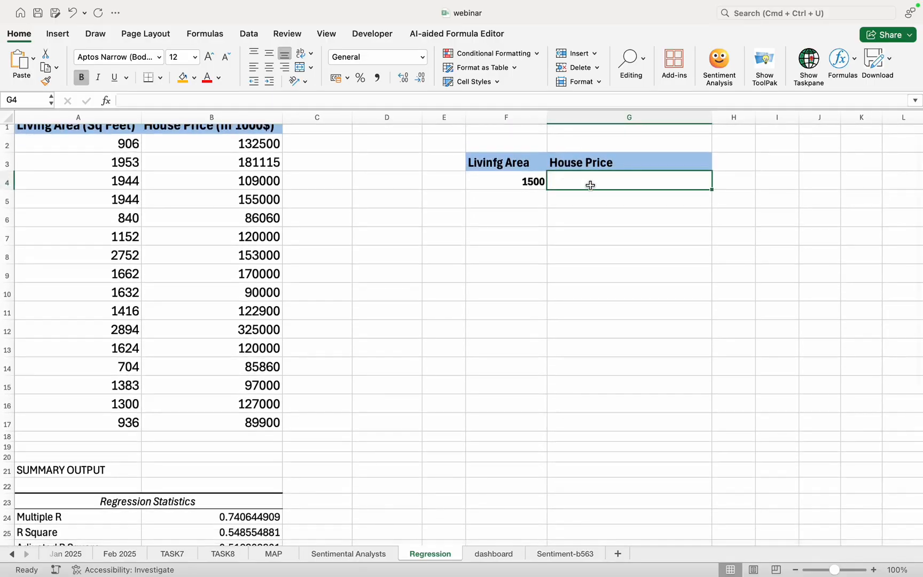
Start the House Price formula in G4 with the Intercept coefficient in B37, rechecking the equation in the Keynote slide
text(=)
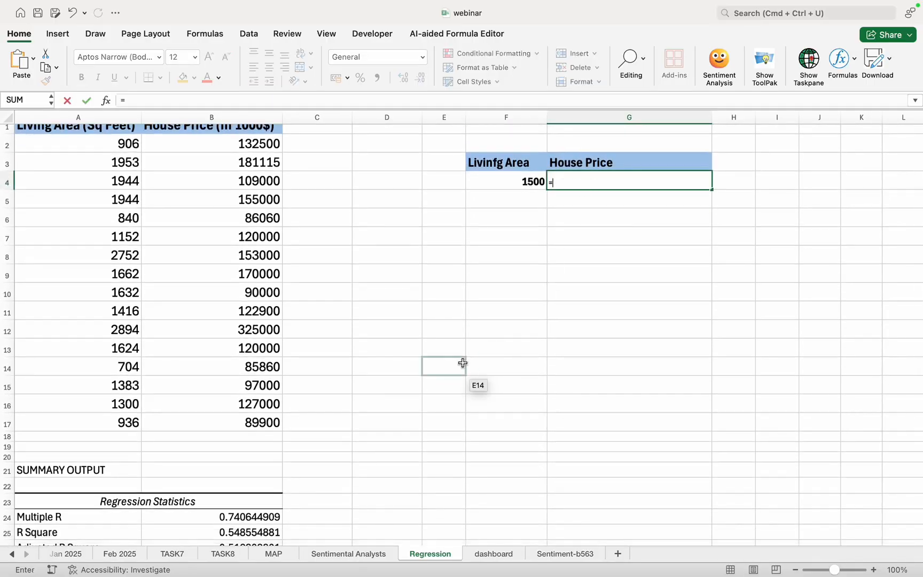
scroll(463, 363, down, 3)
scroll(462, 363, down, 4)
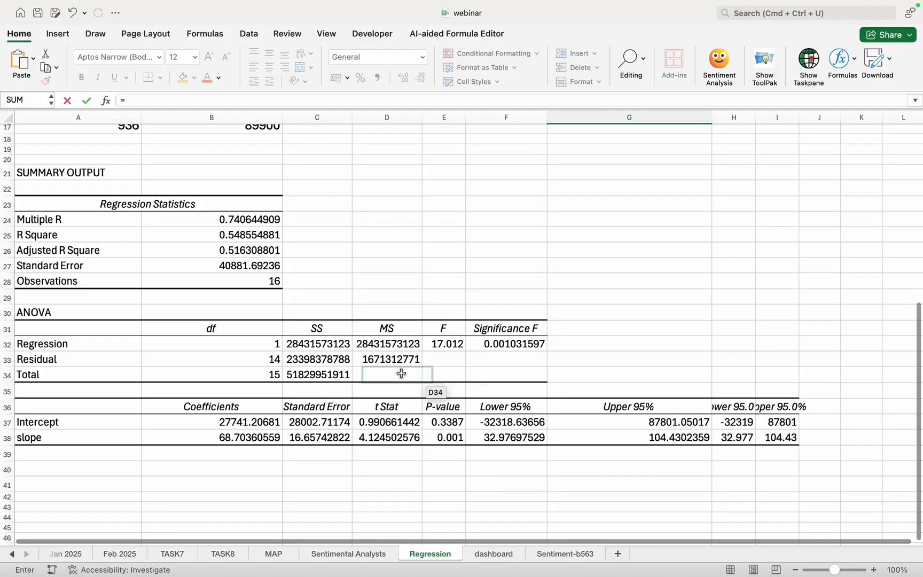
key(ctrl+Left)
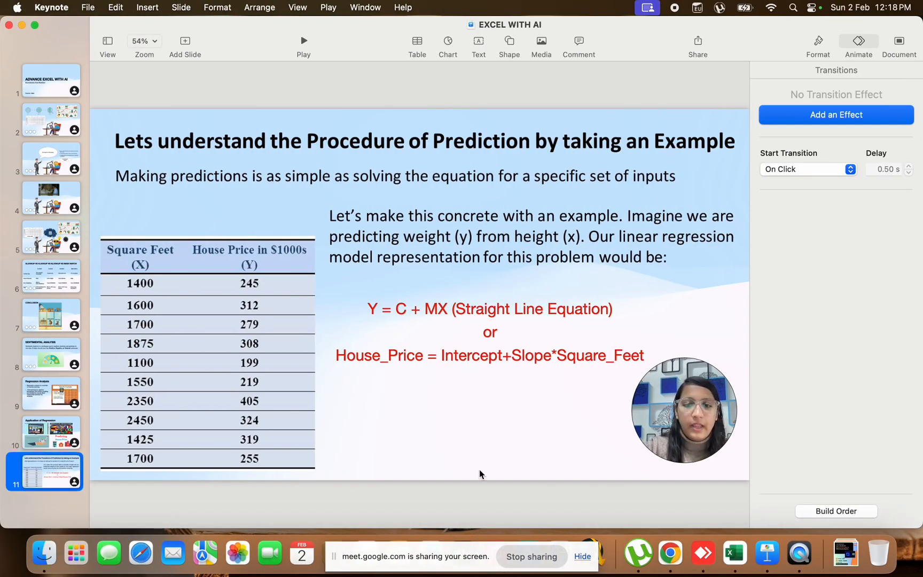
key(ctrl+Right)
scroll(530, 220, up, 3)
scroll(534, 222, up, 3)
scroll(381, 468, down, 2)
scroll(381, 468, down, 3)
mouse_move(268, 572)
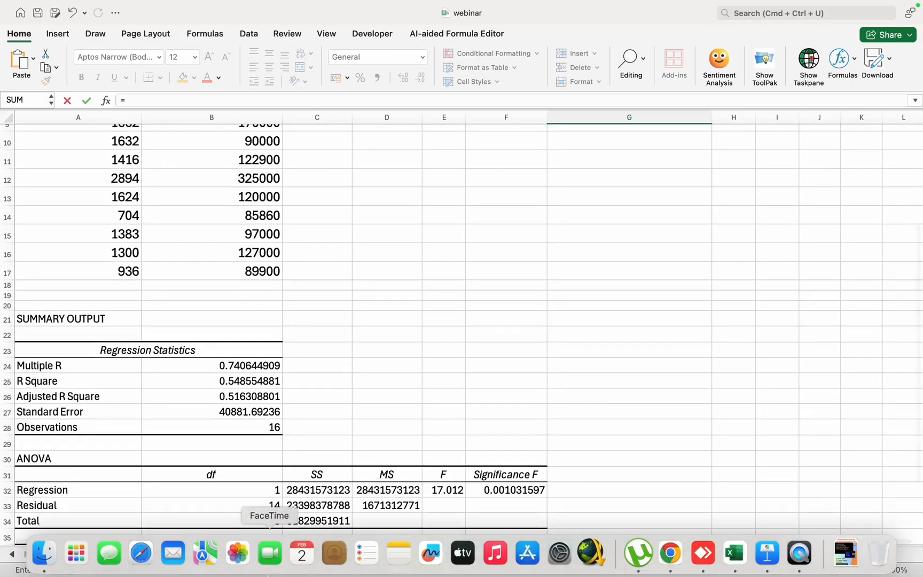
scroll(283, 497, down, 5)
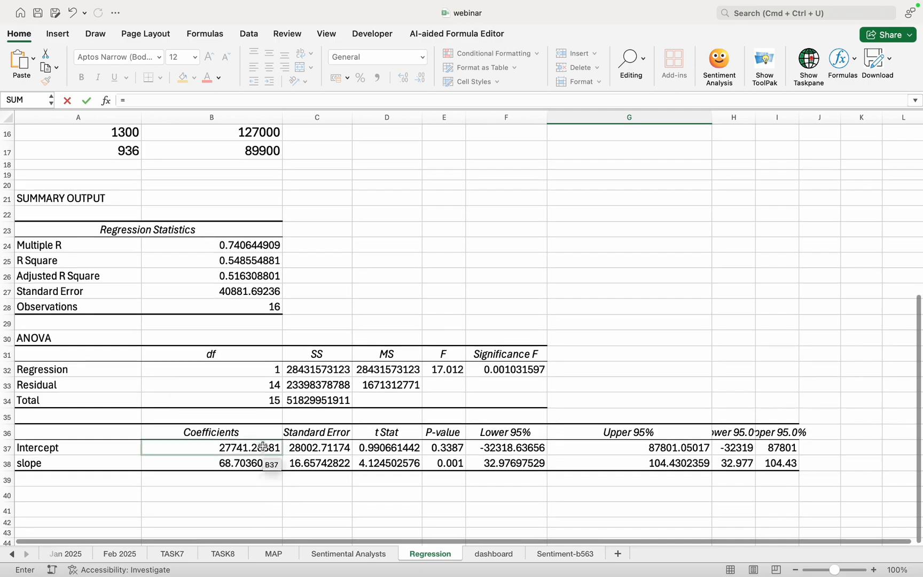
click(261, 448)
Extend the G4 formula by adding the slope coefficient in B38
scroll(420, 301, up, 10)
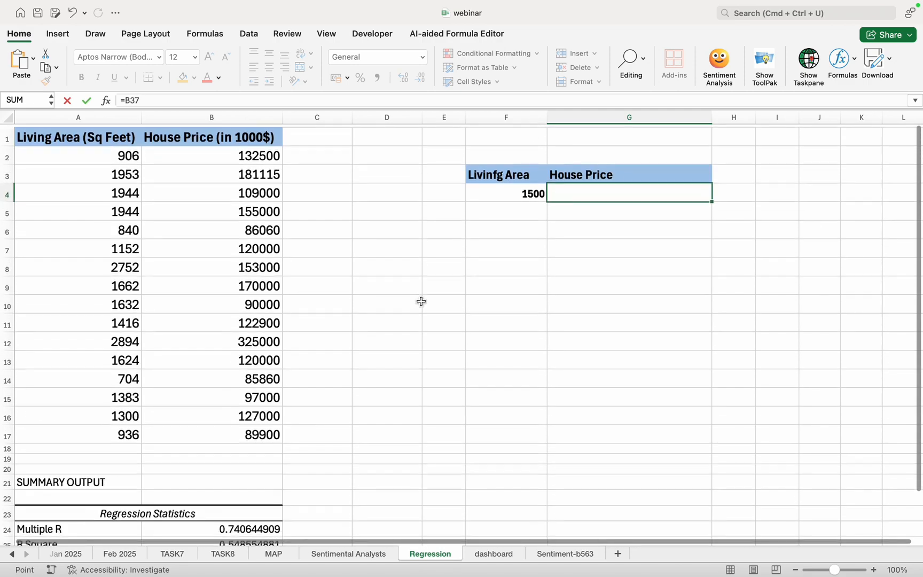
text(+)
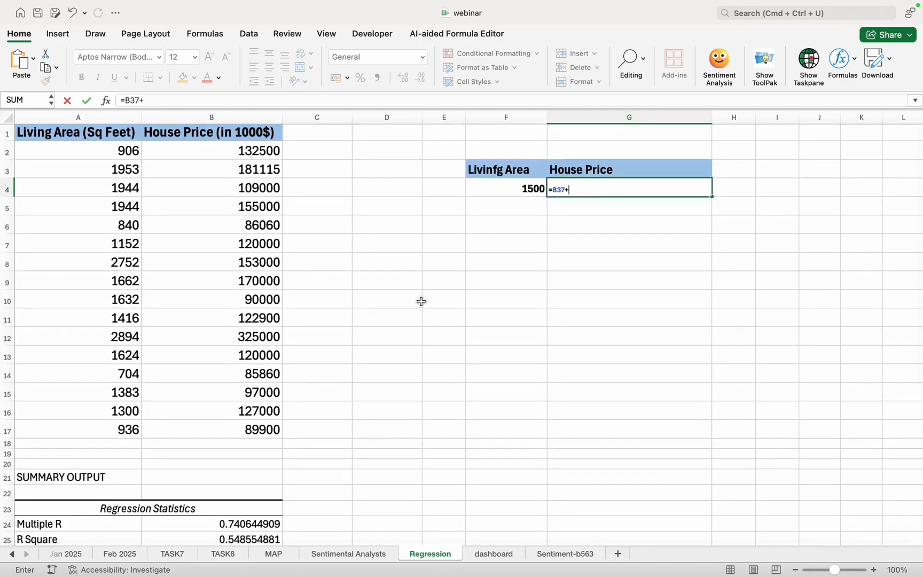
scroll(425, 439, down, 10)
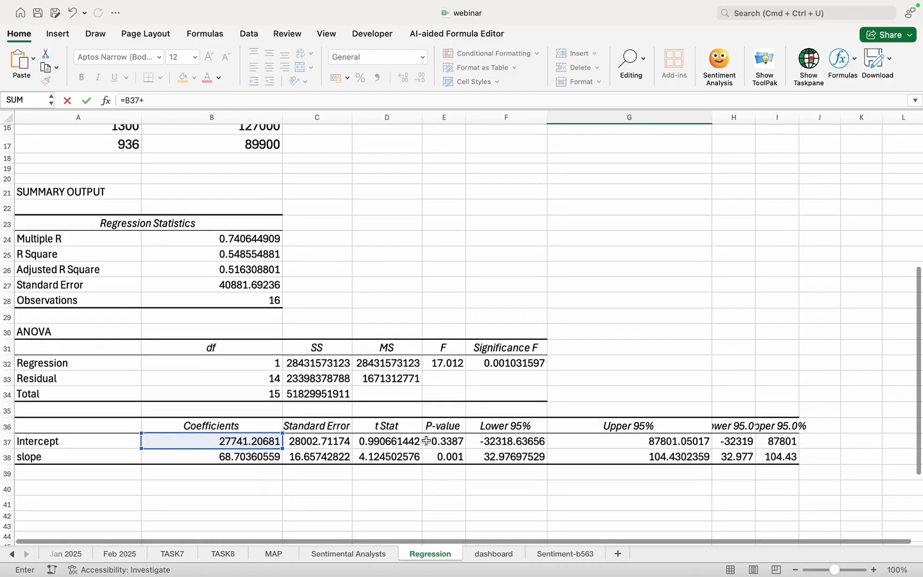
click(197, 452)
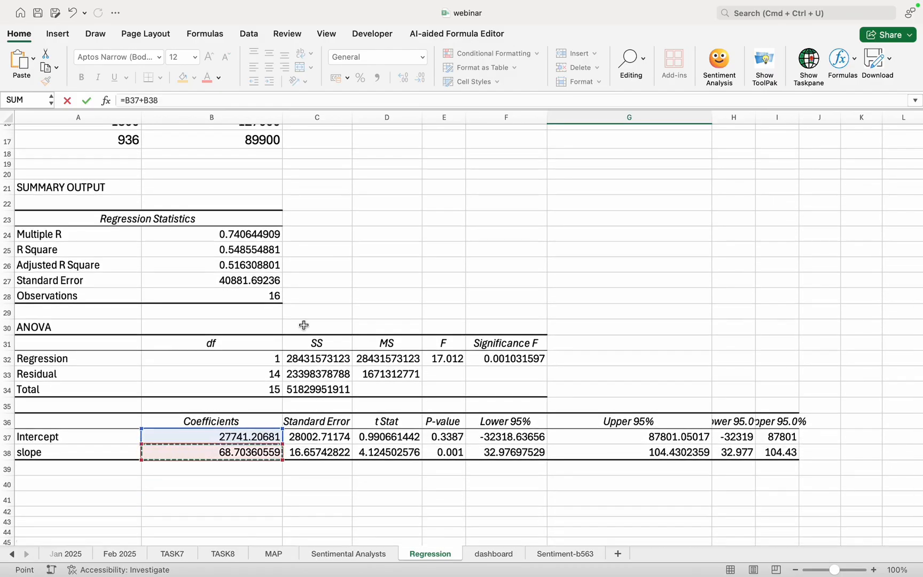
Check the equation in Keynote again and complete the G4 formula as =B37+B38*F4, multiplying the slope by the living area
scroll(438, 228, up, 1)
scroll(438, 228, up, 10)
scroll(438, 228, down, 1)
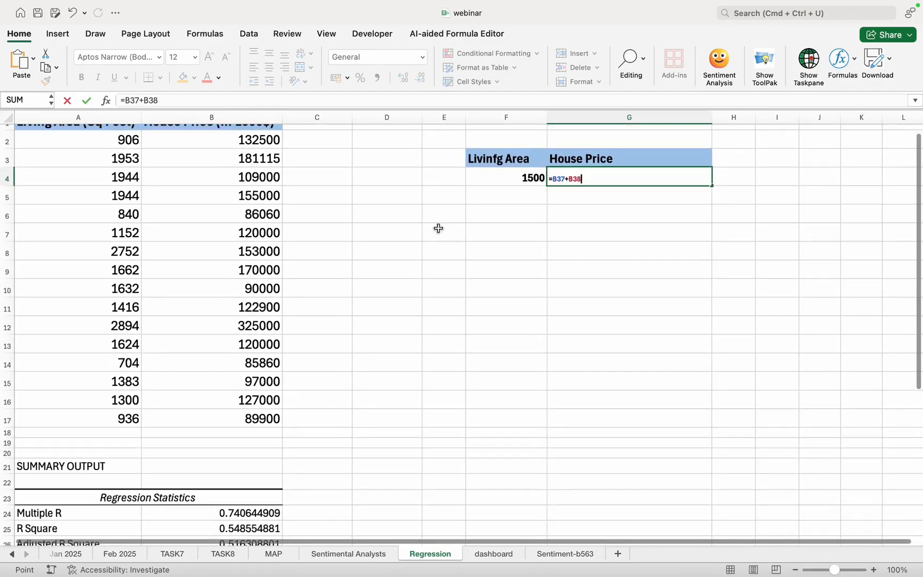
key(ctrl+Left)
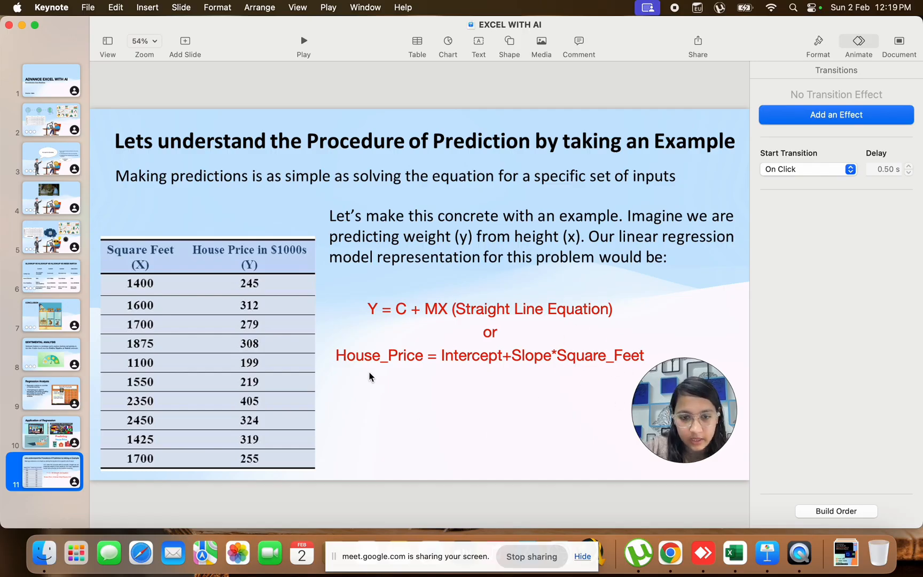
key(ctrl+Right)
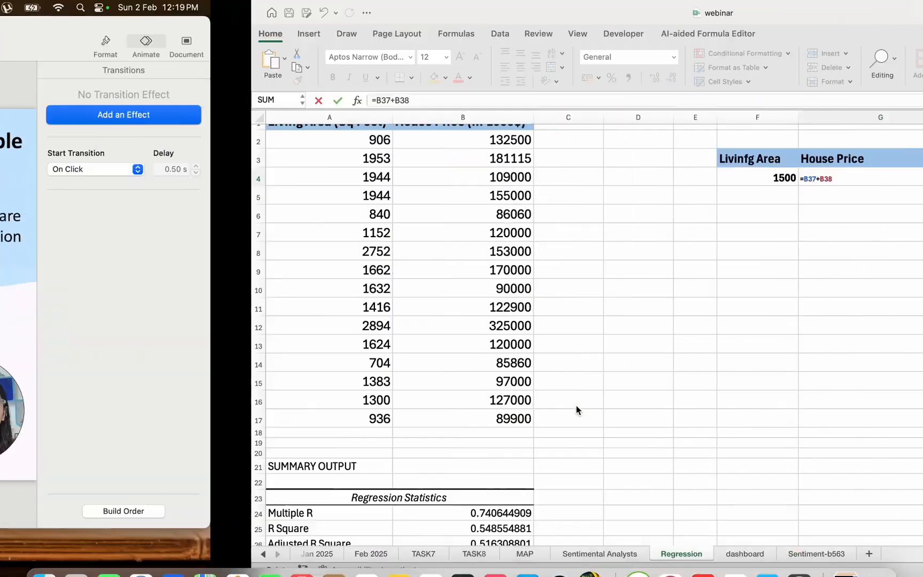
text(*)
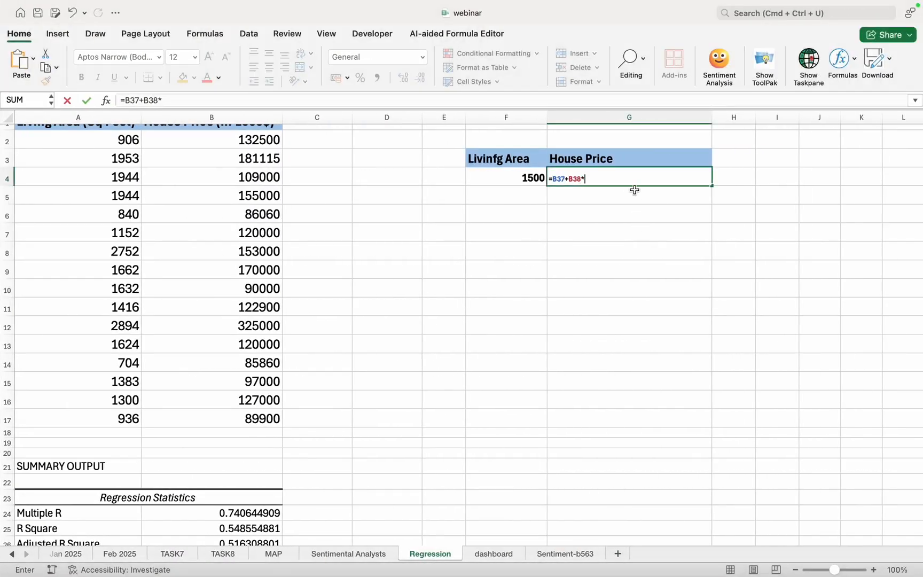
click(516, 179)
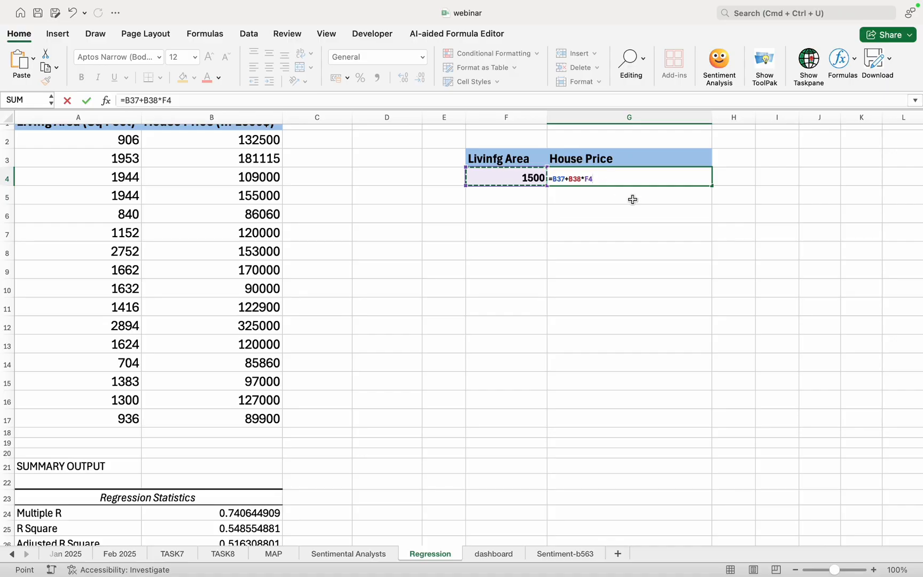
key(Return)
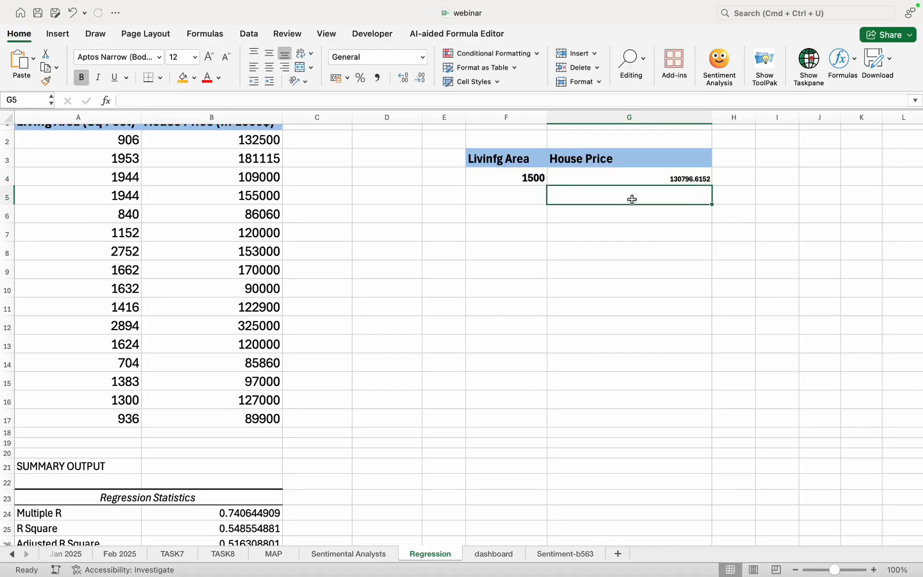
Enlarge the font of the predicted house price in G4 to 18 points
click(620, 174)
click(208, 59)
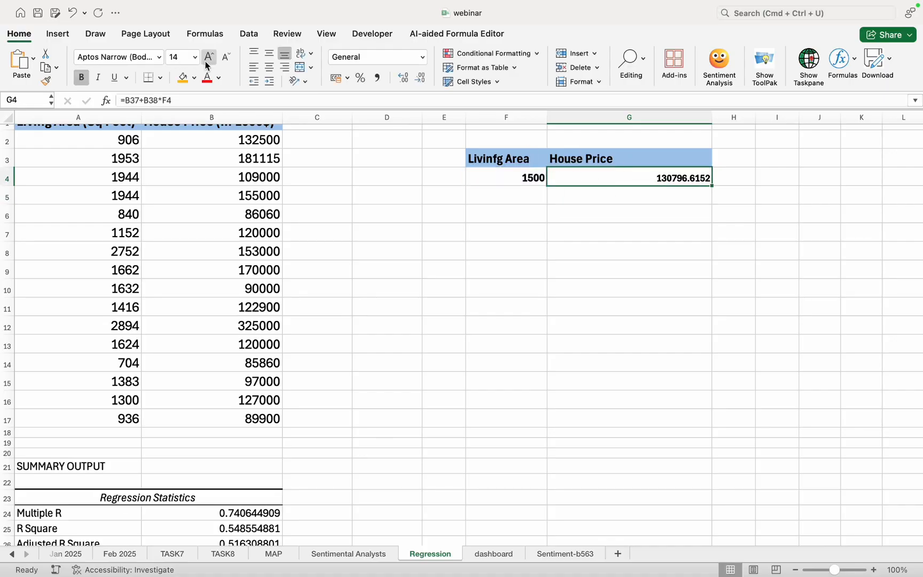
click(451, 282)
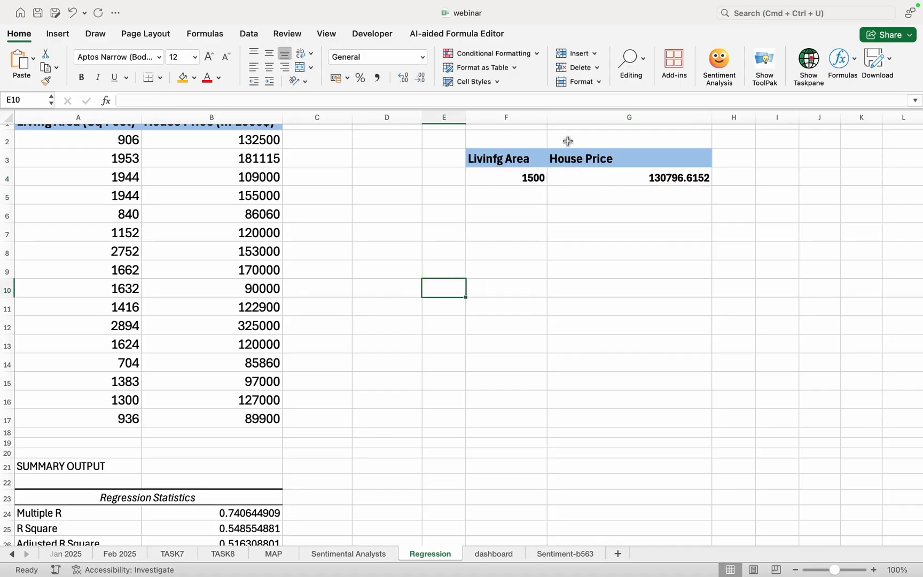
Review the living area input in F4 and the prediction formula in G4
click(523, 181)
click(666, 173)
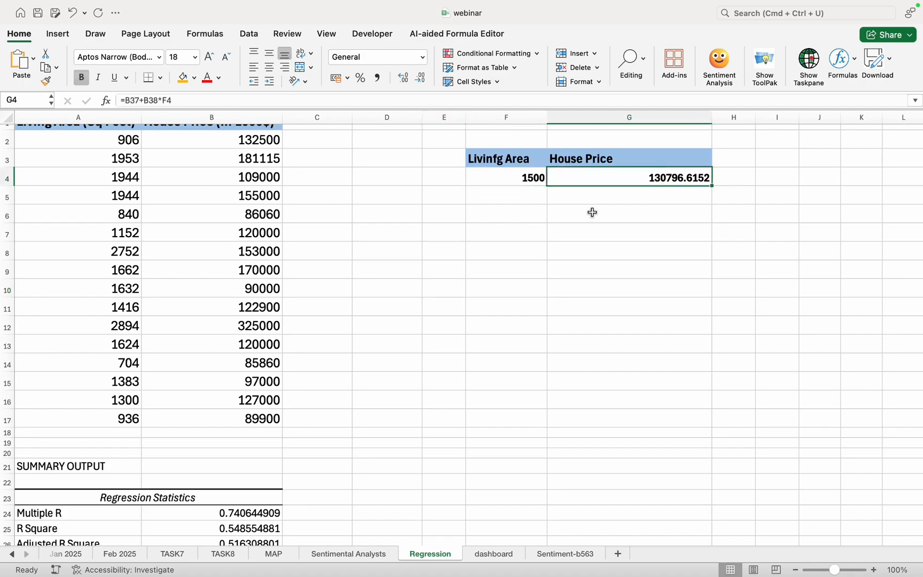
click(516, 199)
click(523, 177)
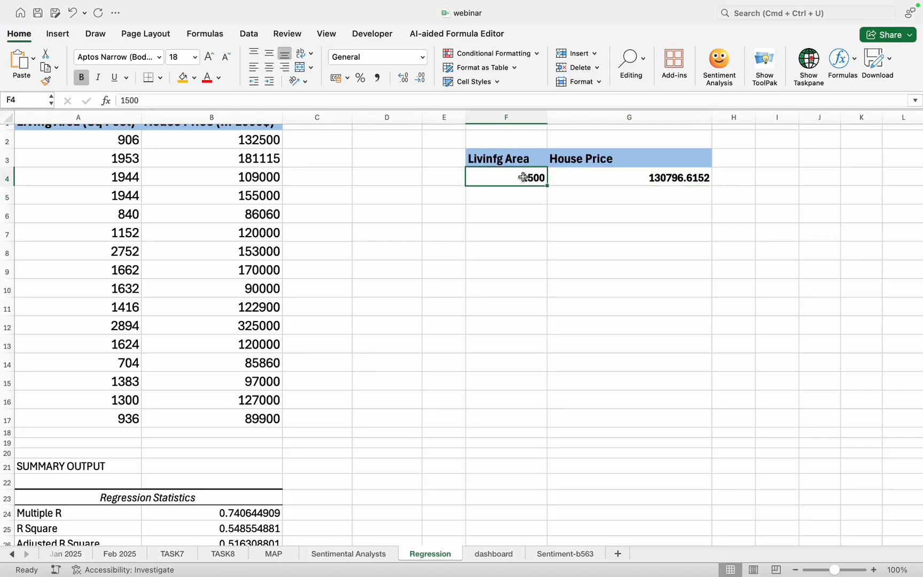
scroll(386, 251, up, 1)
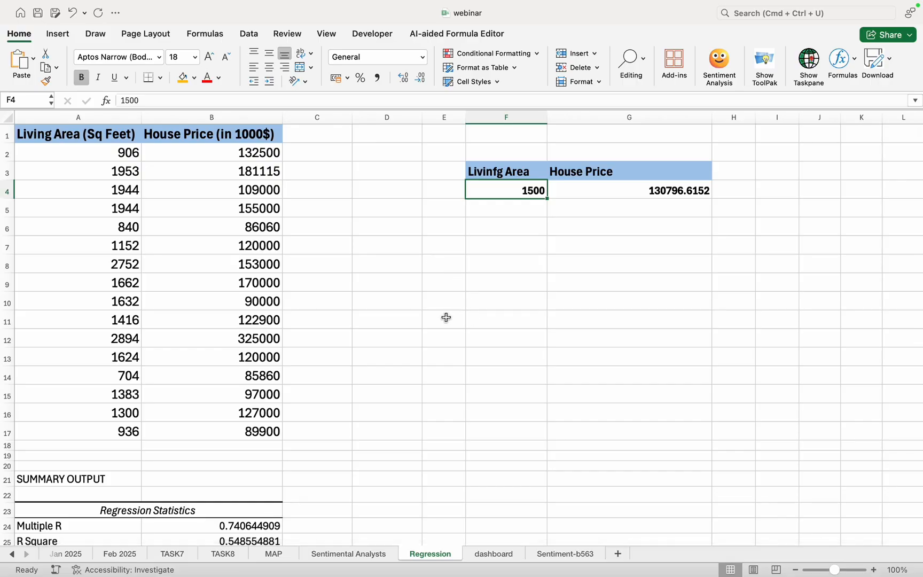
click(504, 285)
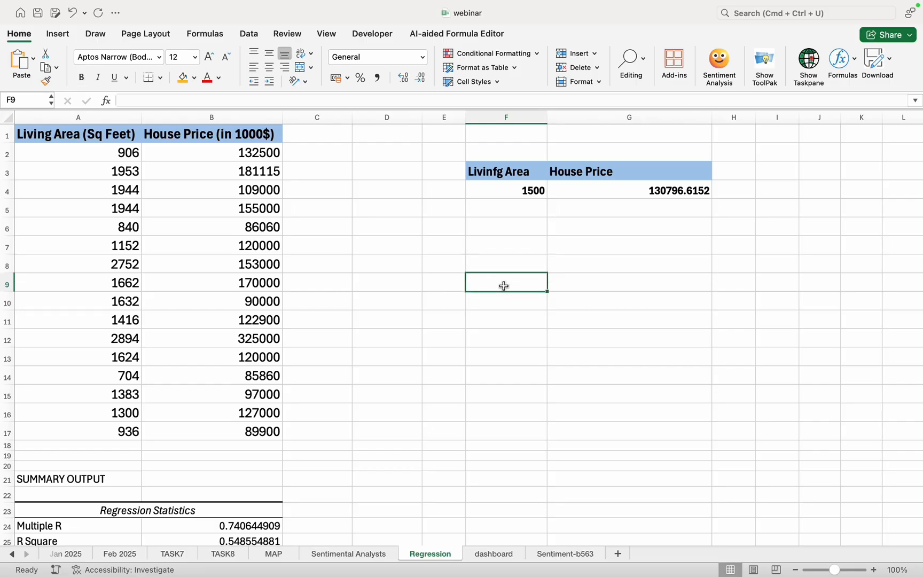
double_click(517, 192)
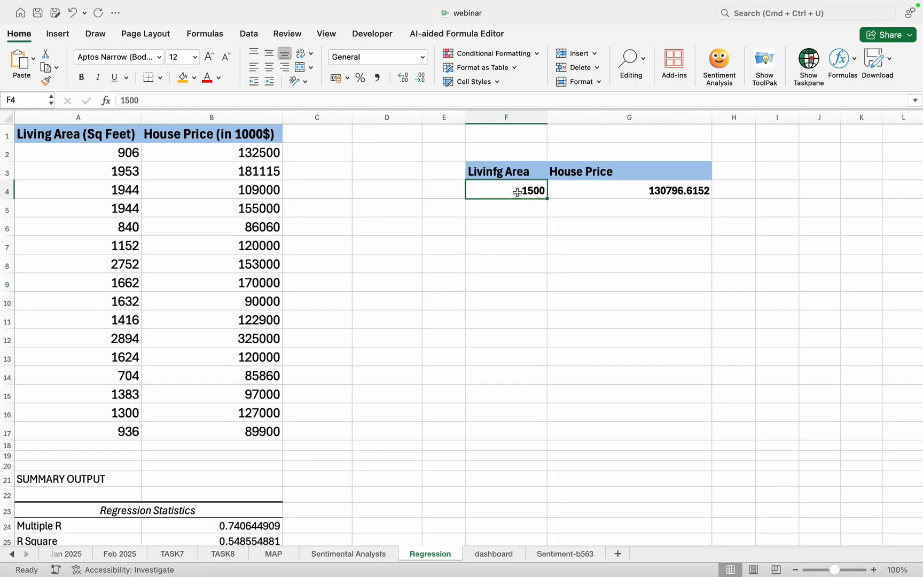
click(521, 214)
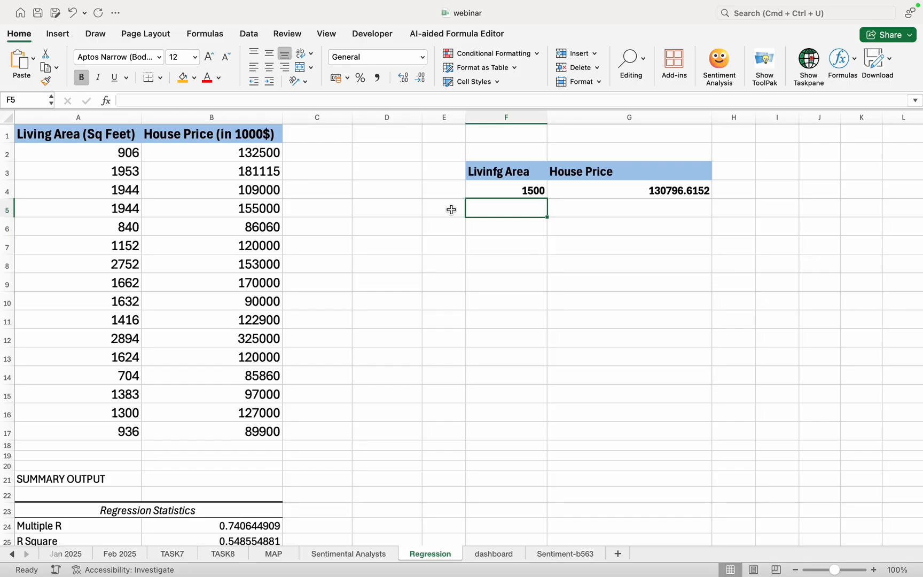
click(514, 231)
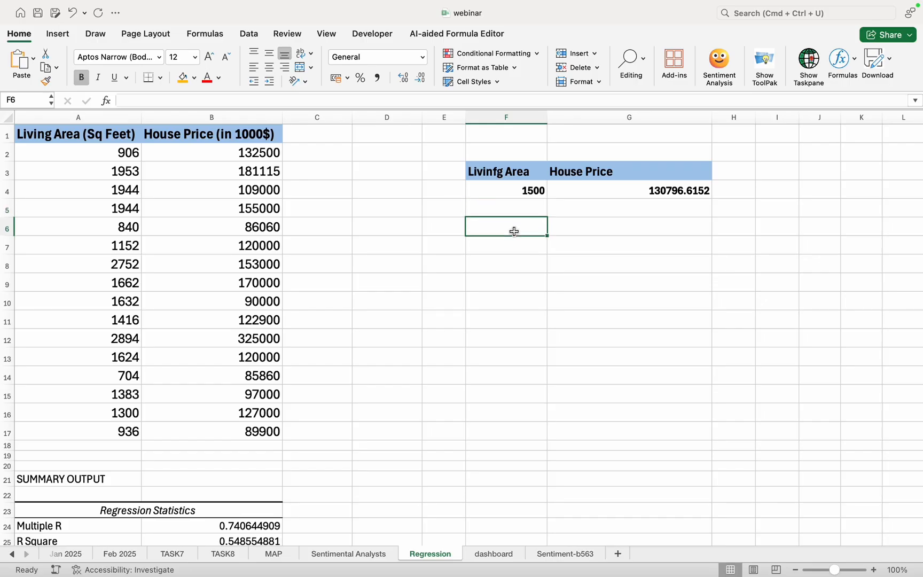
View the product data on the dashboard sheet and the employee sales data on the Feb 2025 sheet
click(492, 554)
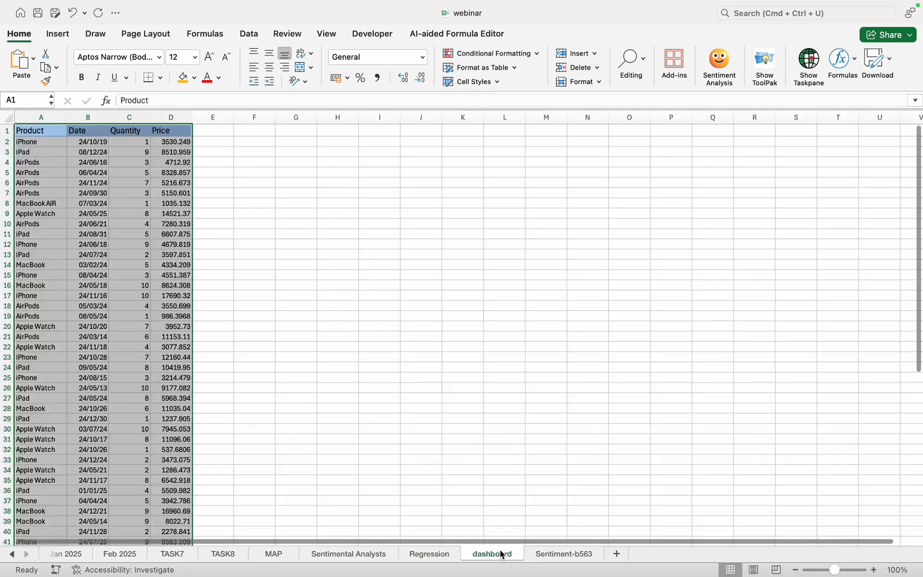
click(385, 411)
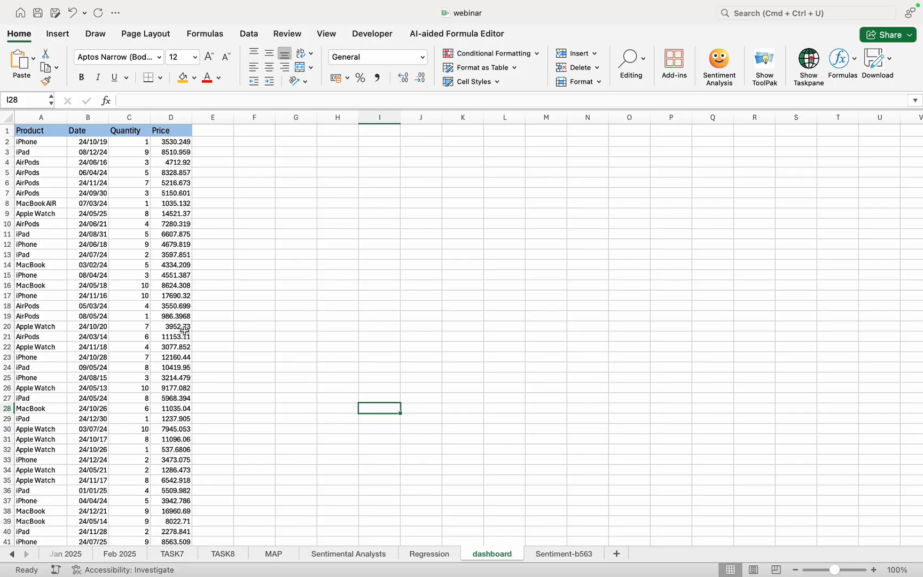
click(123, 555)
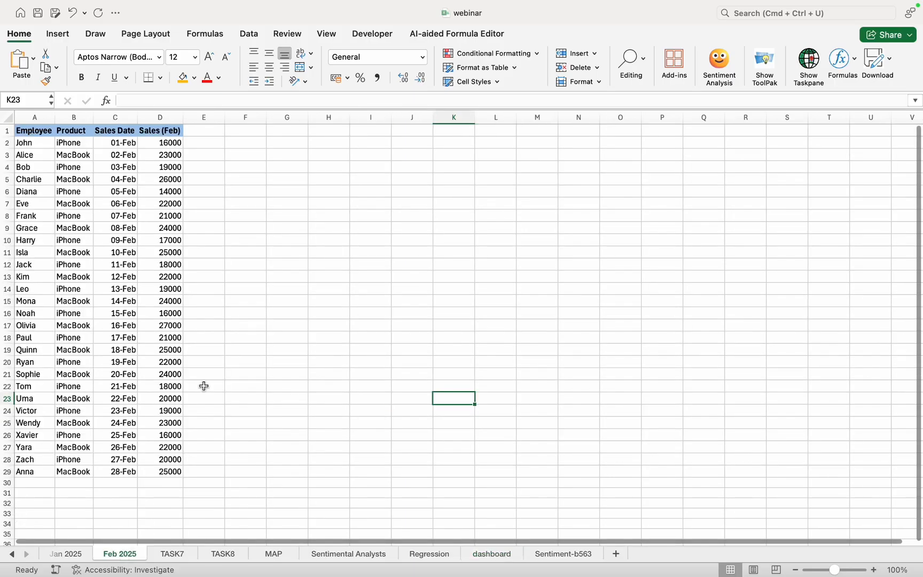
click(265, 249)
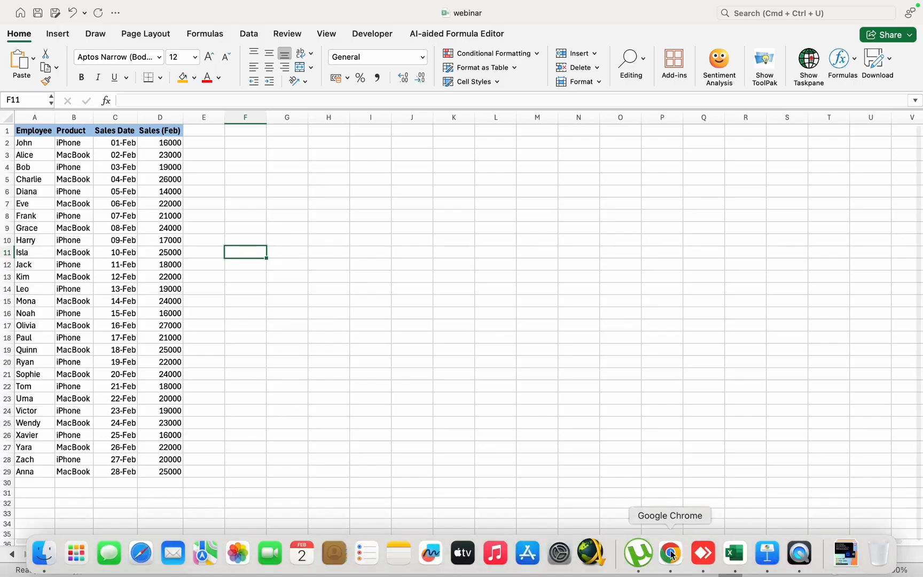
Switch to ChatGPT in Chrome, request "create a vba script for dashboard "feb 25"", and look through the generated code
click(667, 556)
text(c)
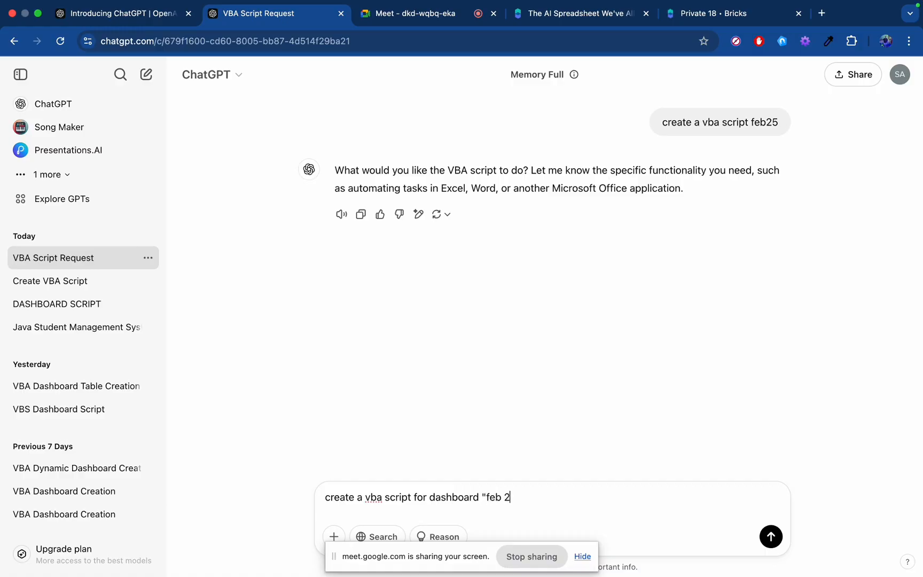
key(Return)
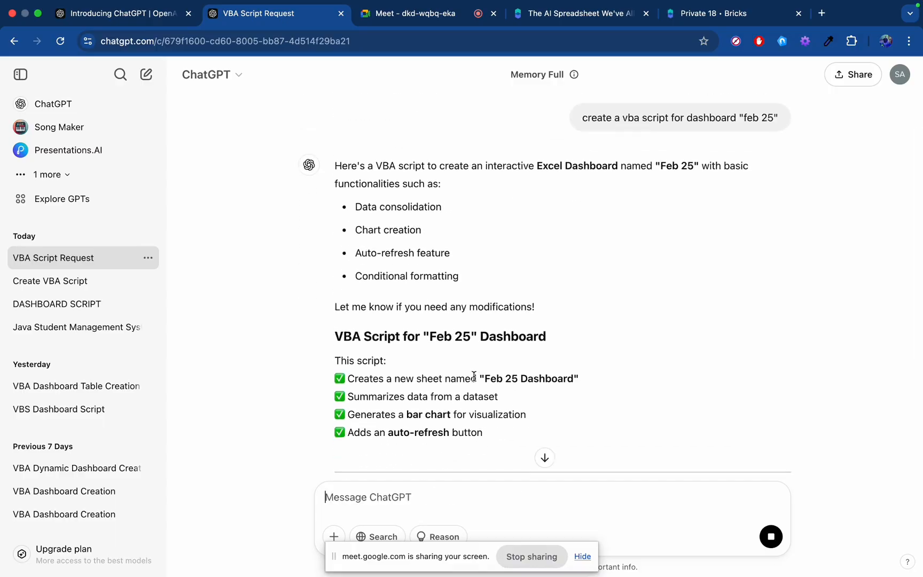
scroll(476, 294, down, 10)
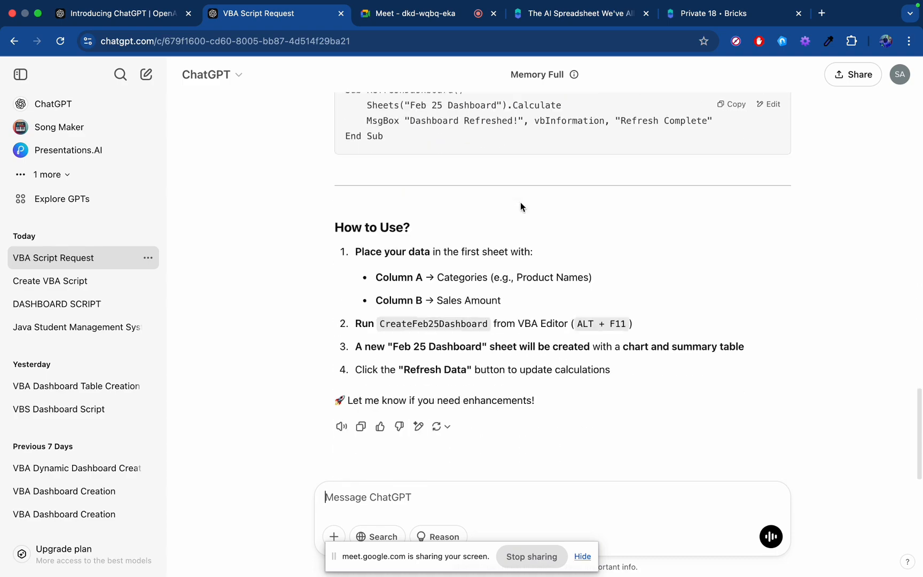
scroll(562, 142, up, 10)
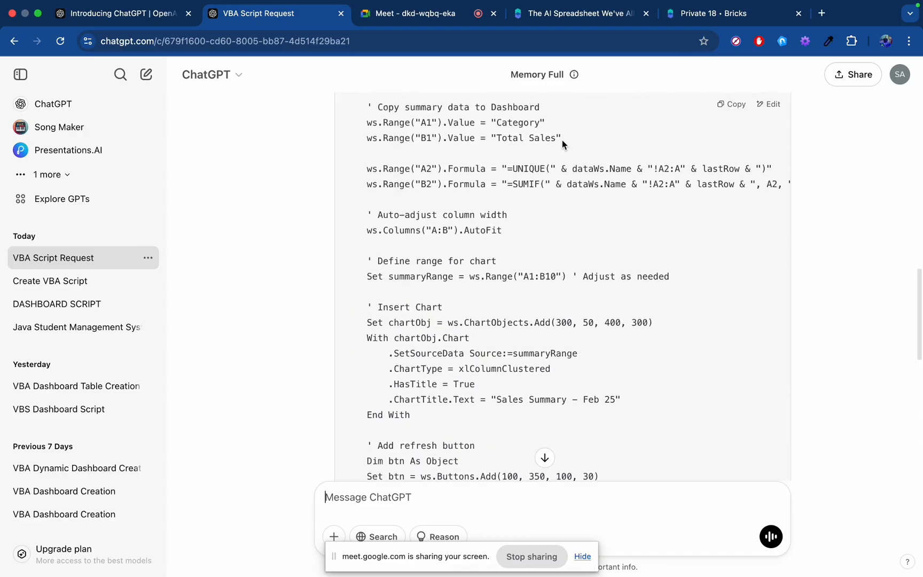
Open the DASHBOARD SCRIPT chat, expand its Vba Dynamic Dashboard code and copy the whole script
scroll(562, 142, up, 10)
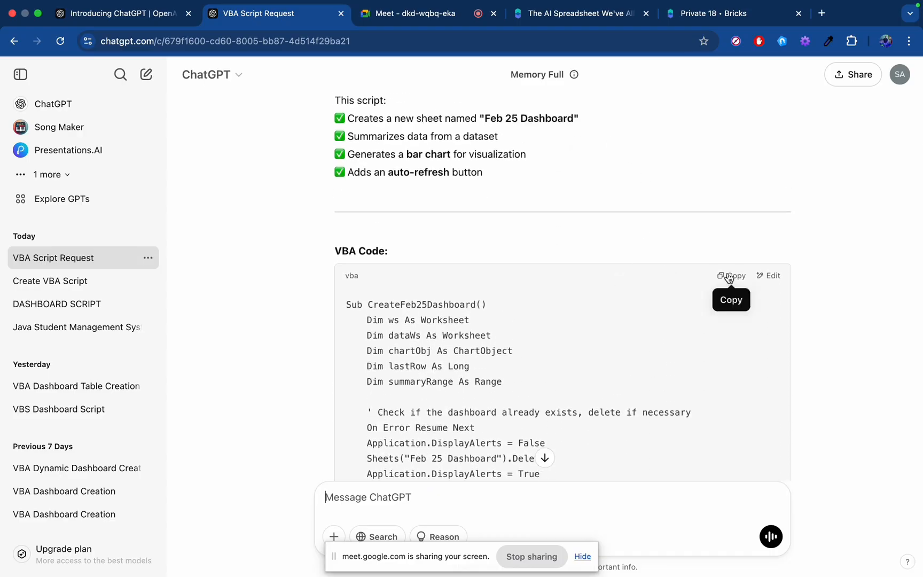
scroll(507, 370, down, 10)
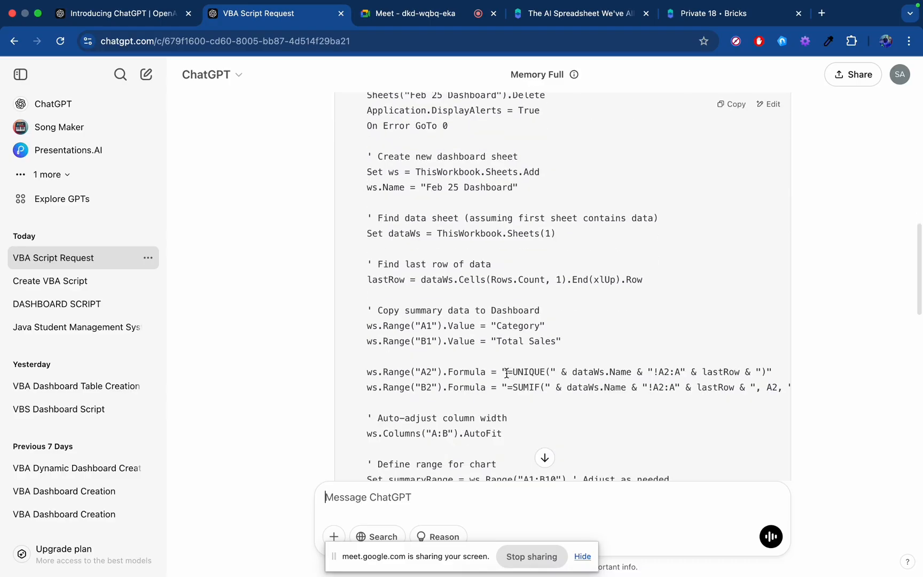
click(96, 309)
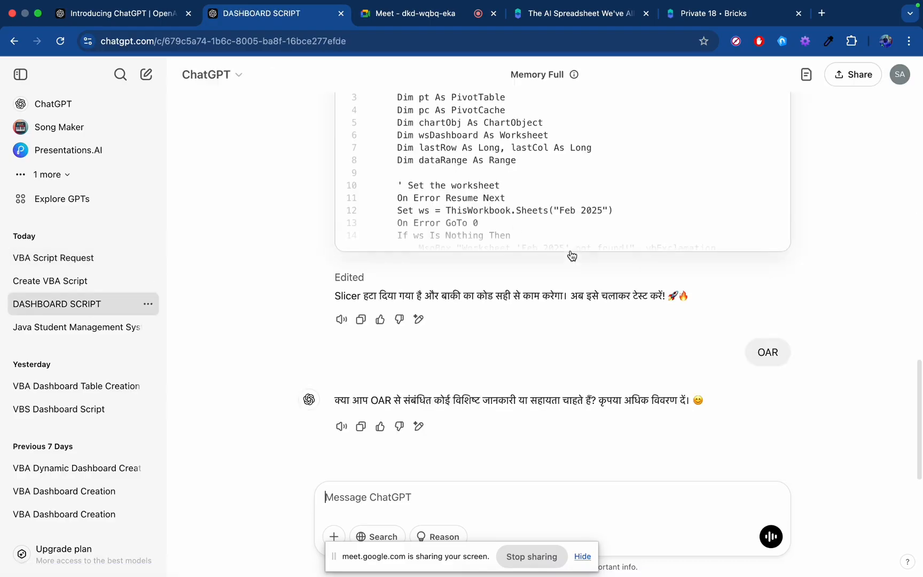
scroll(654, 177, up, 5)
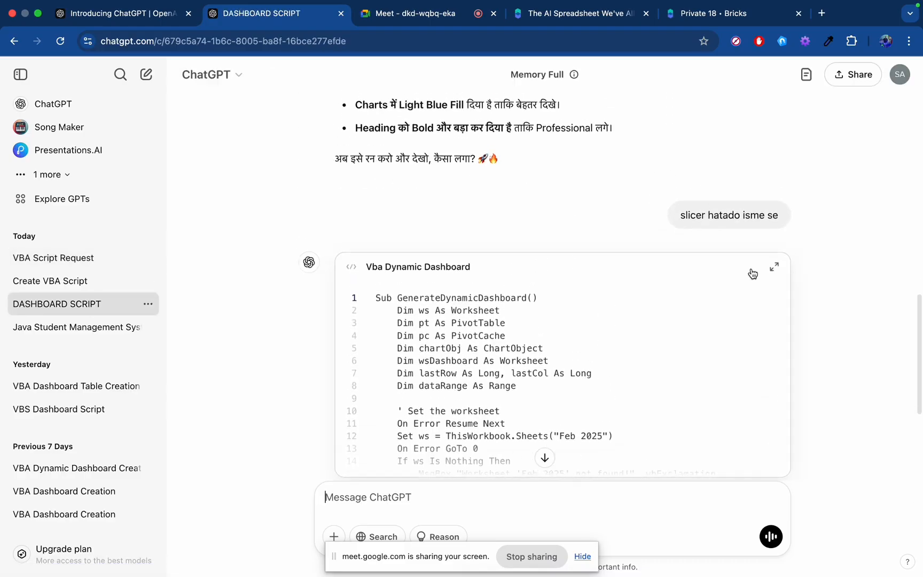
click(778, 267)
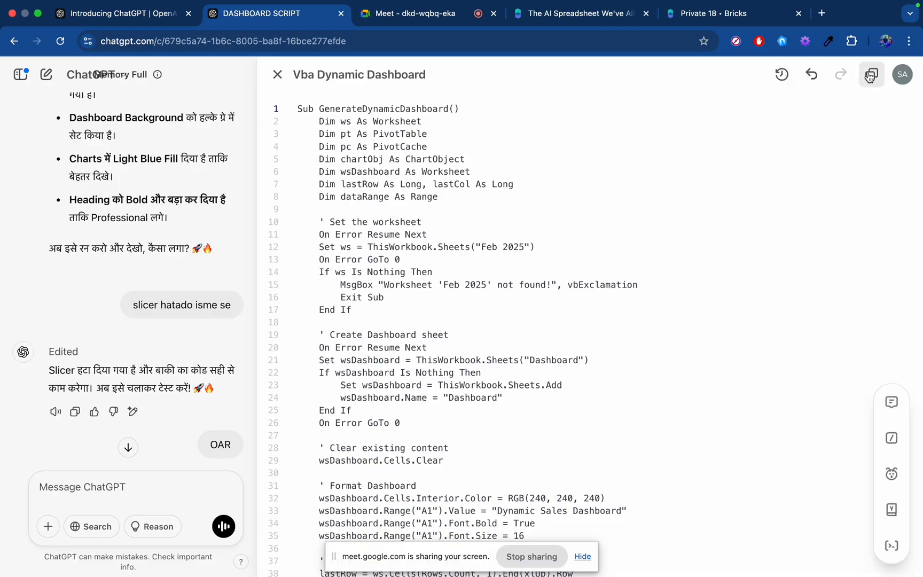
mouse_move(681, 552)
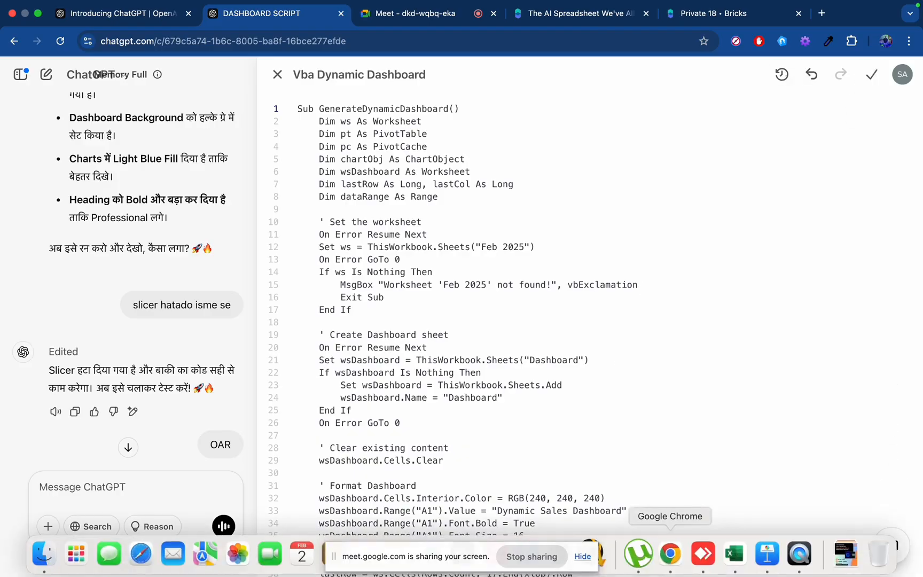
Switch to Excel and paste the copied GenerateDynamicDashboard script into the open ThisWorkbook code window of the Visual Basic editor
click(734, 553)
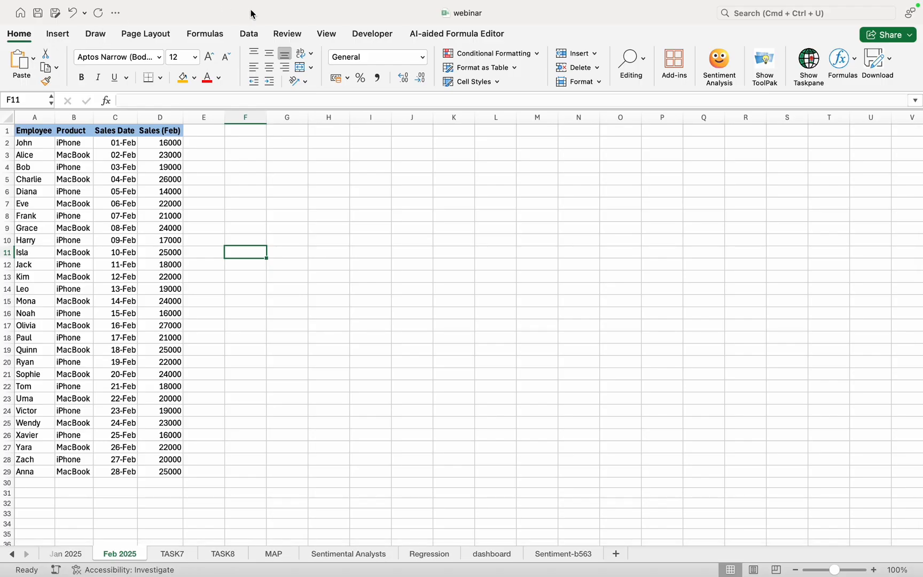
click(372, 34)
click(7, 67)
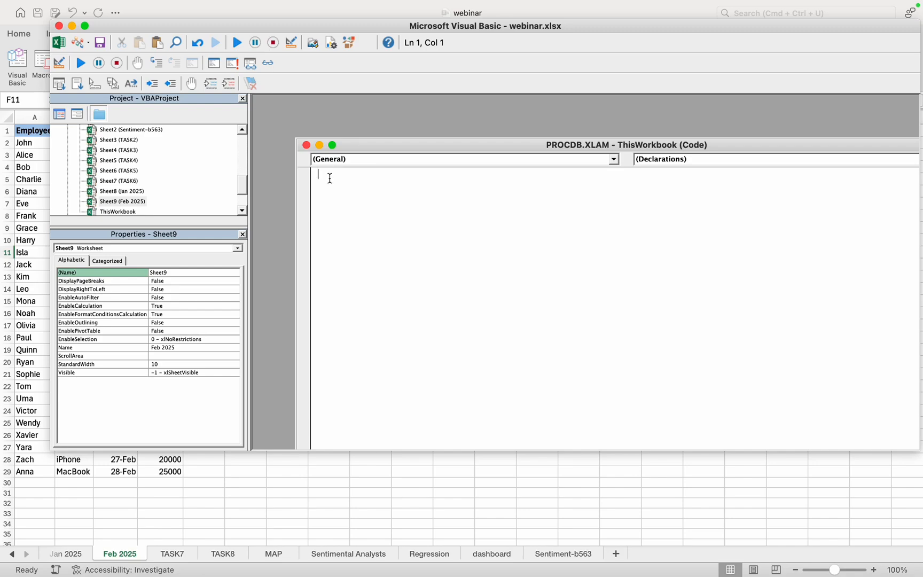
key(super+v)
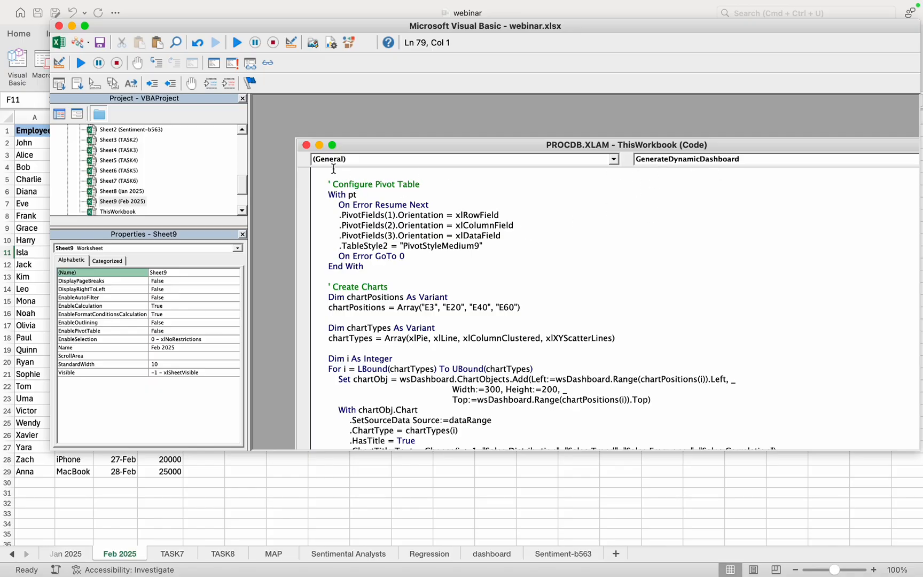
click(72, 26)
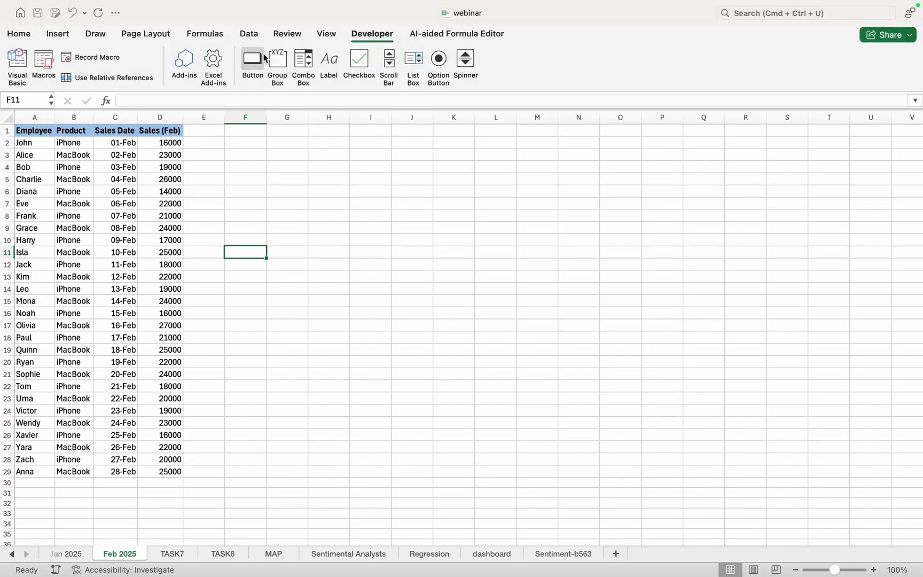
Insert a form button around G6:H7 on the Feb 2025 sheet and assign it the GenerateDynamicDashboard macro
click(262, 61)
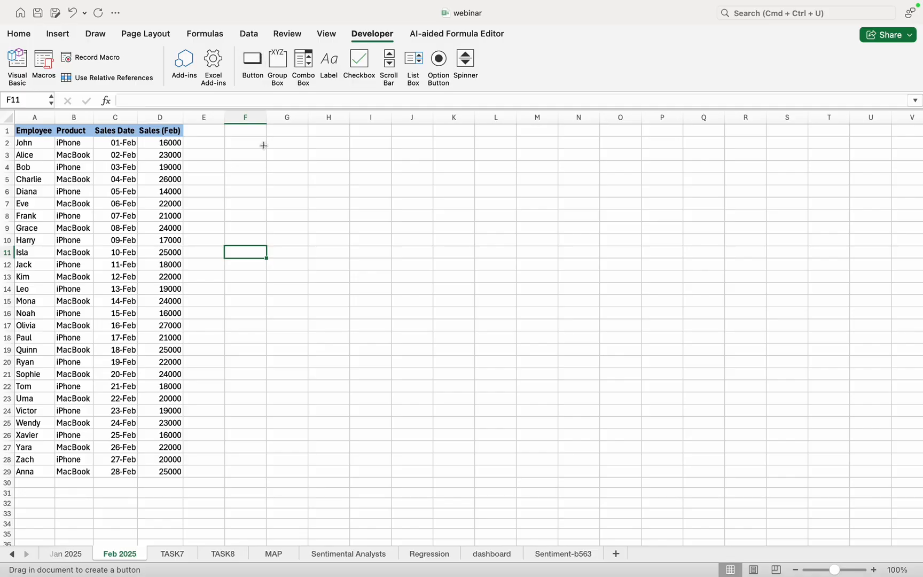
click(267, 187)
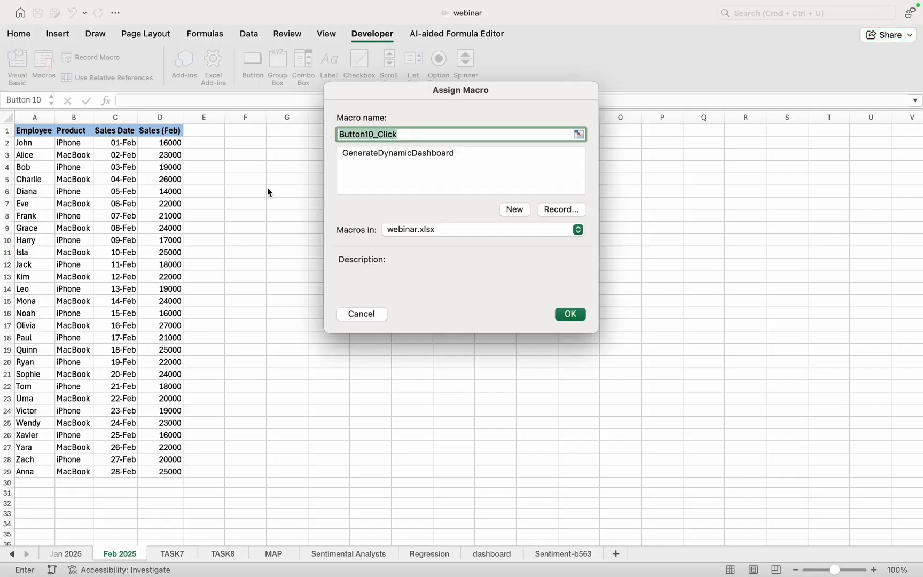
click(444, 153)
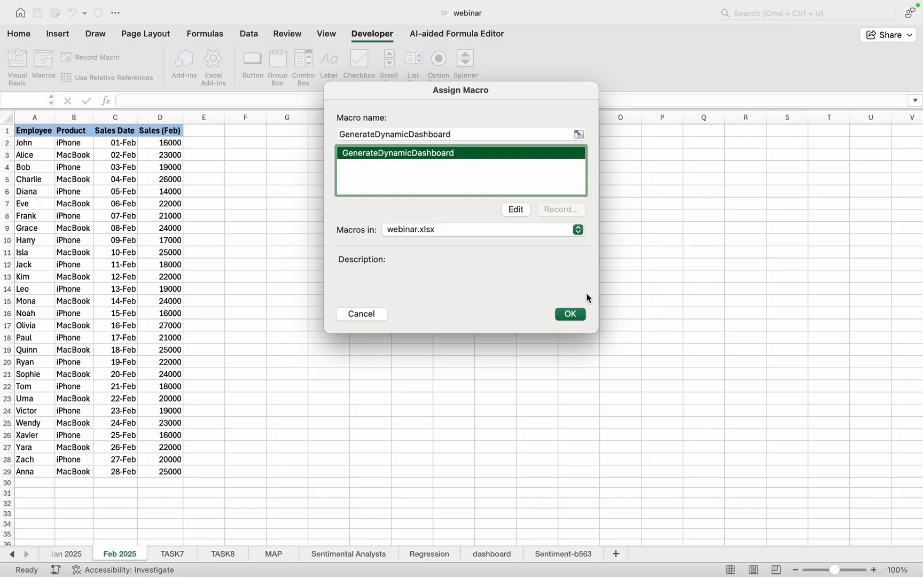
click(572, 313)
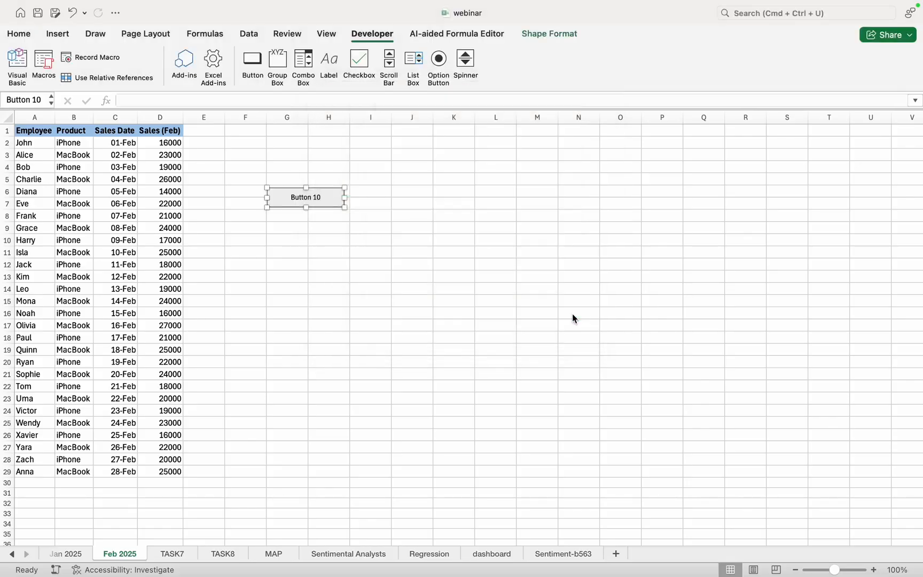
click(349, 250)
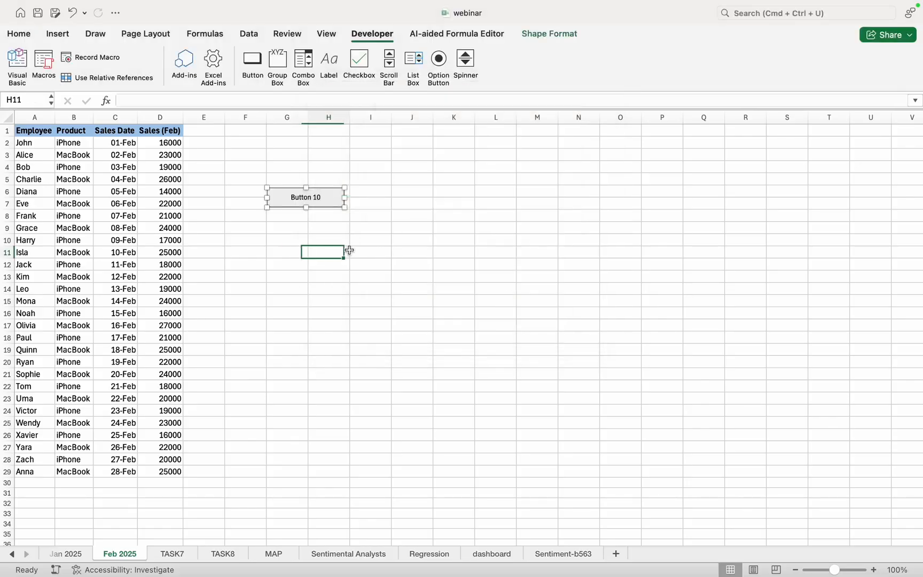
Reassign the GenerateDynamicDashboard macro to the existing button on the Feb 2025 sheet
right_click(329, 199)
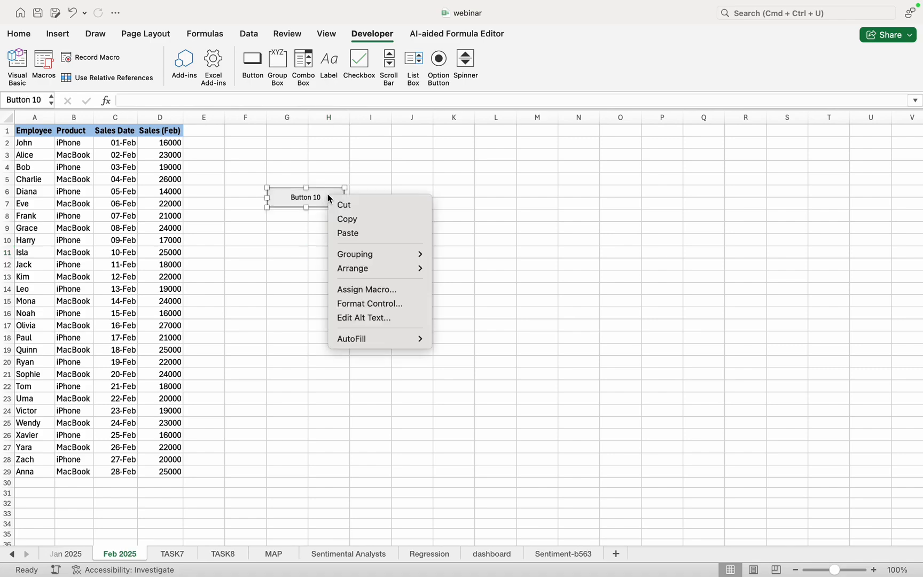
click(377, 289)
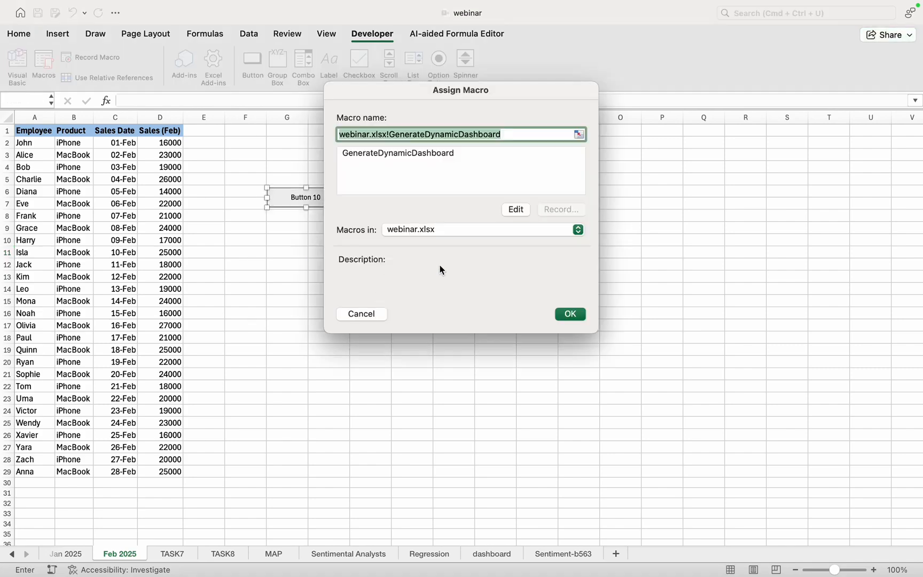
click(441, 153)
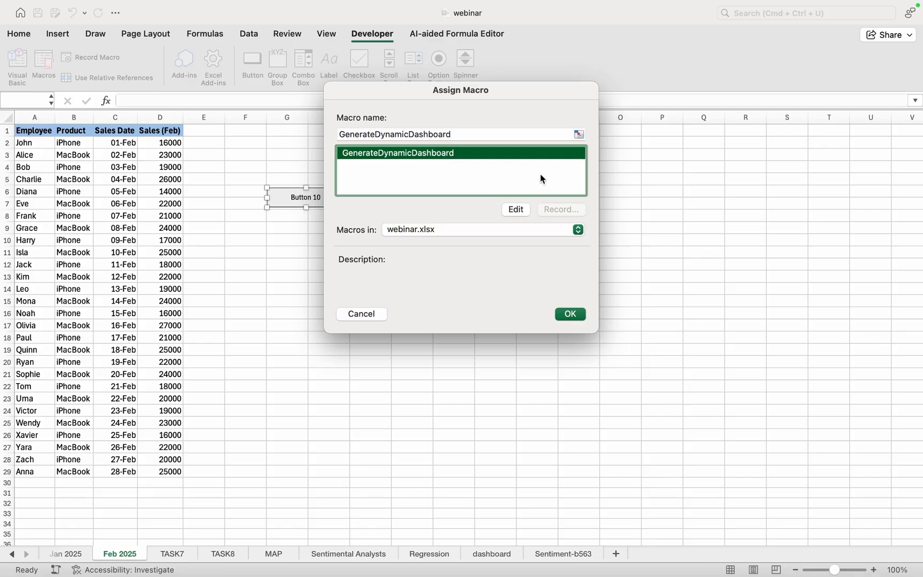
click(575, 314)
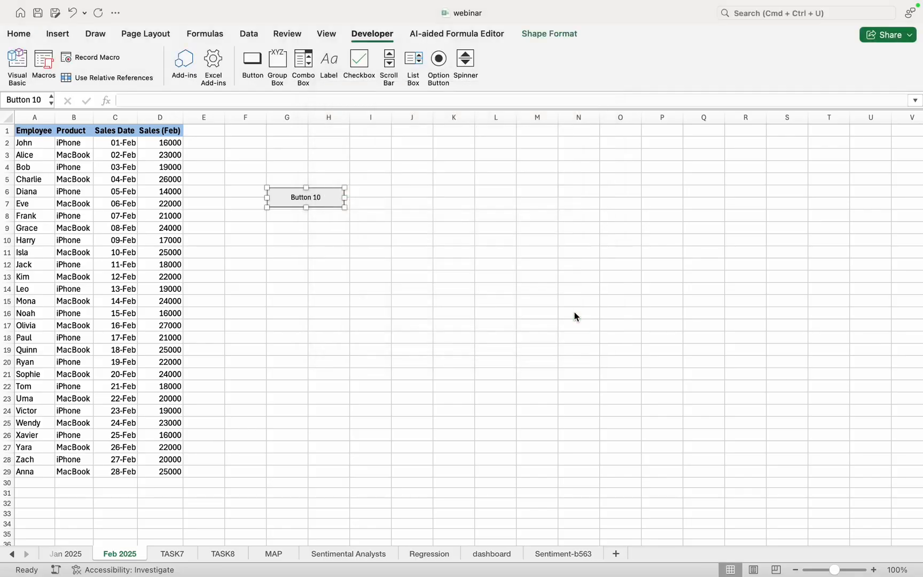
right_click(325, 197)
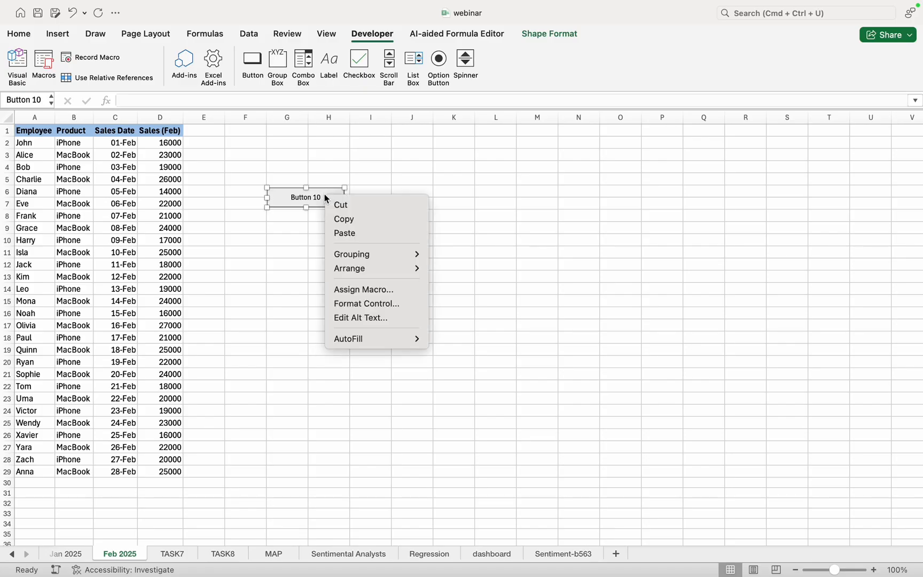
click(376, 292)
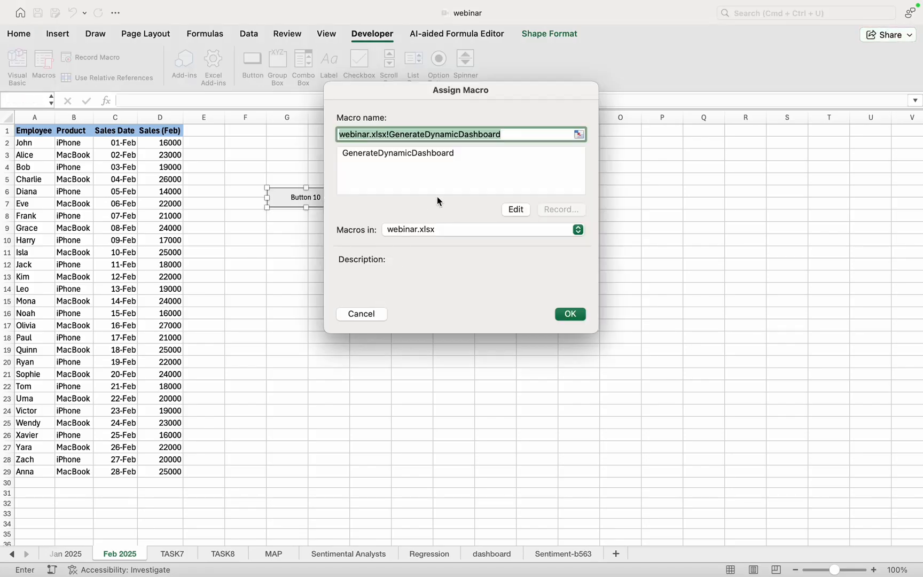
click(444, 154)
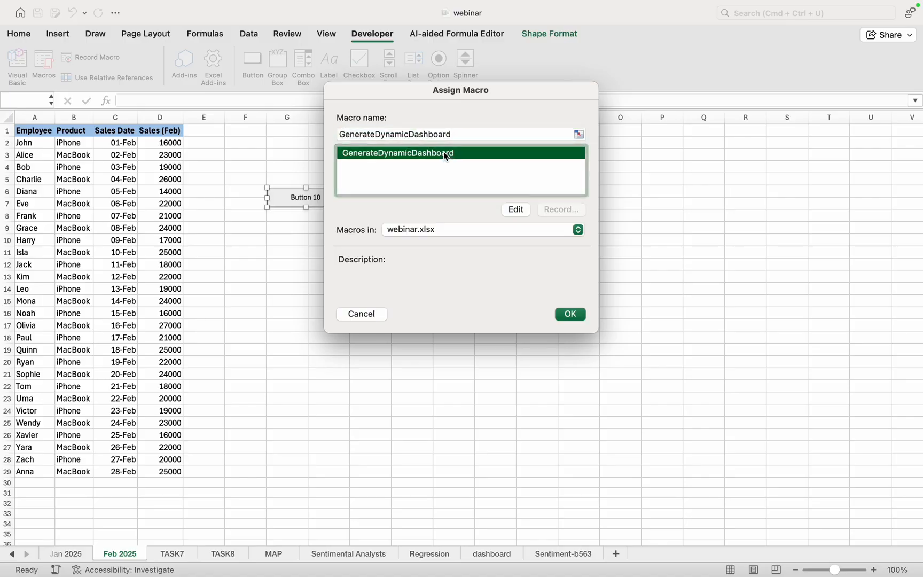
click(571, 314)
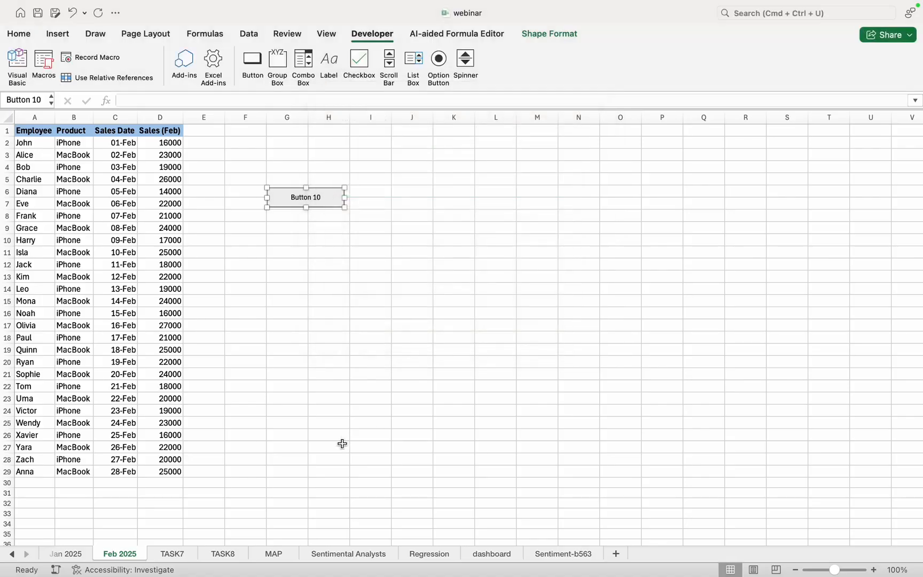
Run the GenerateDynamicDashboard macro from the Feb 2025 sheet's button to build the sales dashboard
click(325, 446)
click(315, 197)
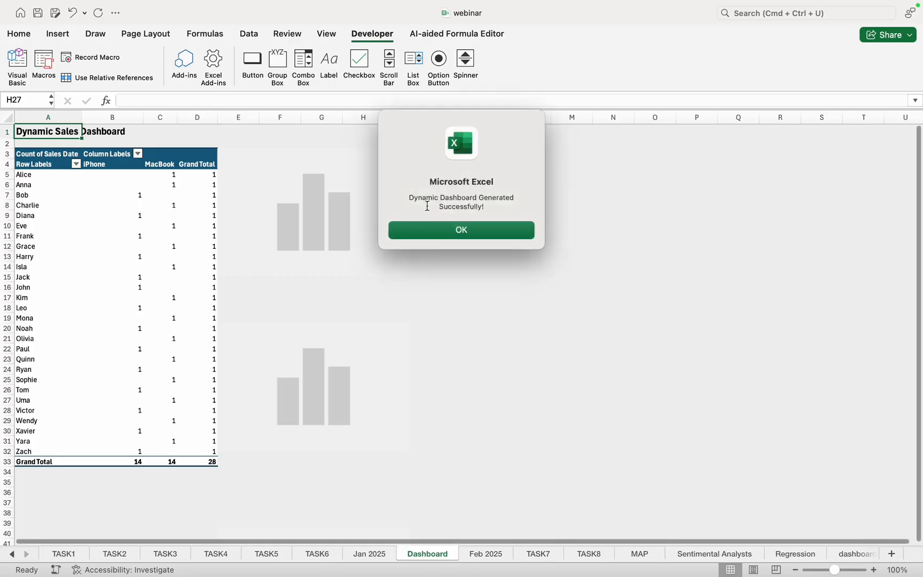
click(482, 231)
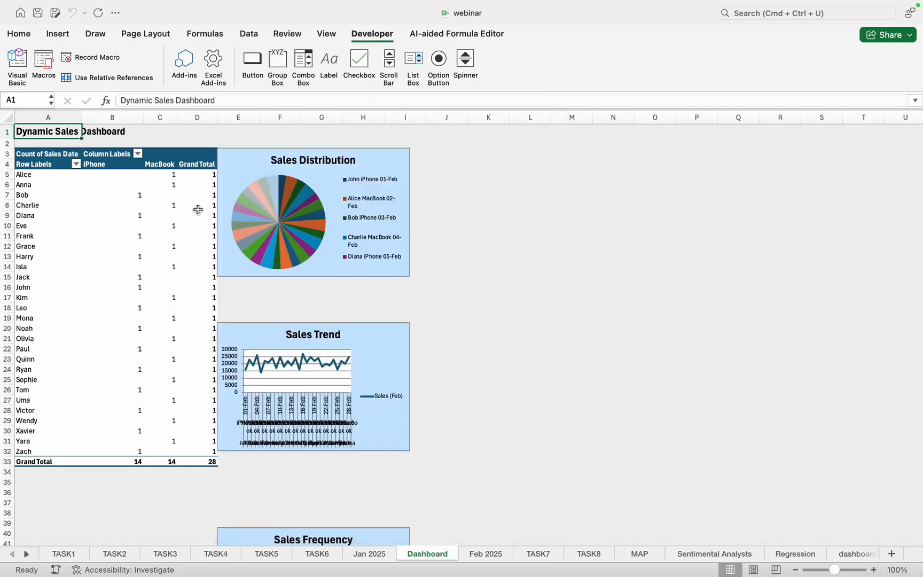
Enlarge the Sales Distribution chart to about row 17 and the Sales Trend chart to about row 36, both spanning columns E to U
click(337, 245)
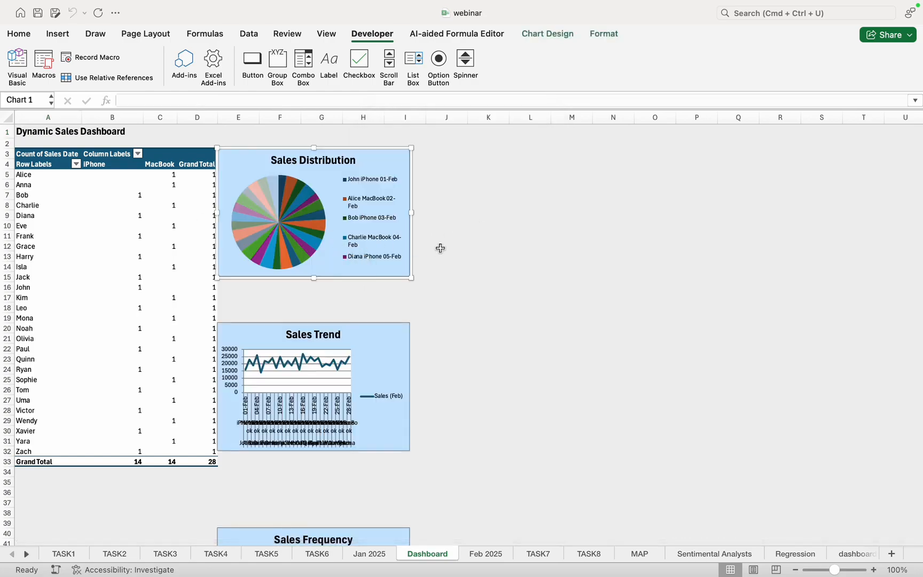
drag(410, 277, 914, 298)
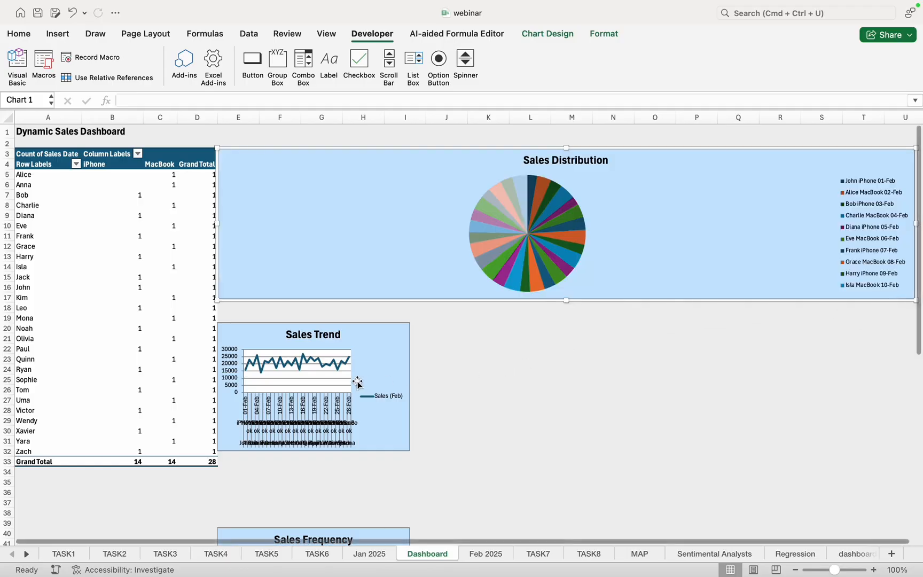
click(385, 373)
drag(410, 452, 86, 500)
key(ctrl+Left)
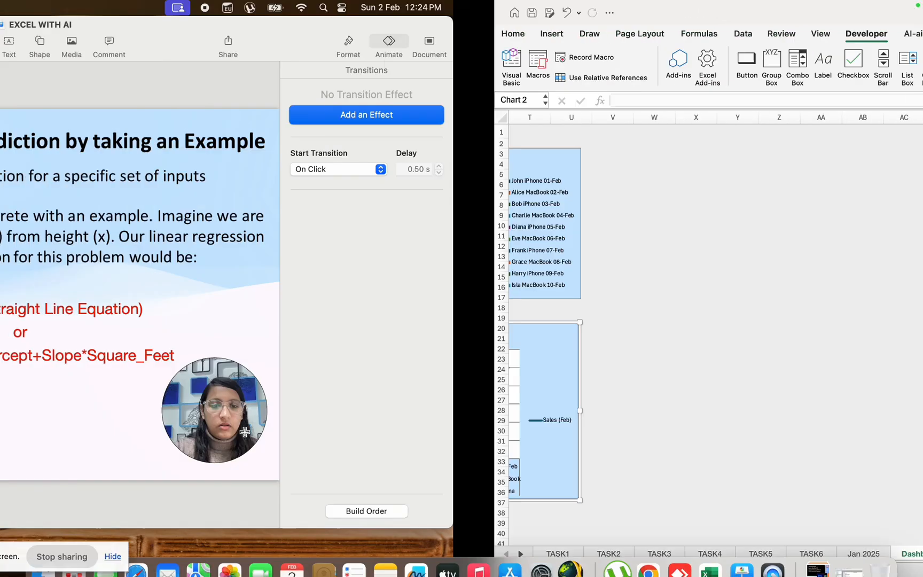
key(ctrl+Right)
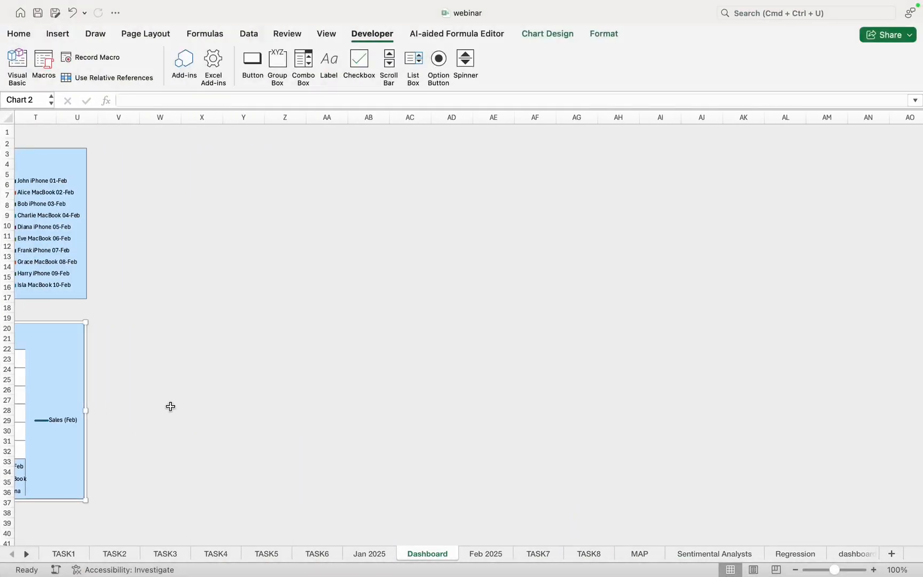
Enlarge the Sales Frequency chart so it spans from column E past column U and down to about row 57
scroll(170, 406, left, 15)
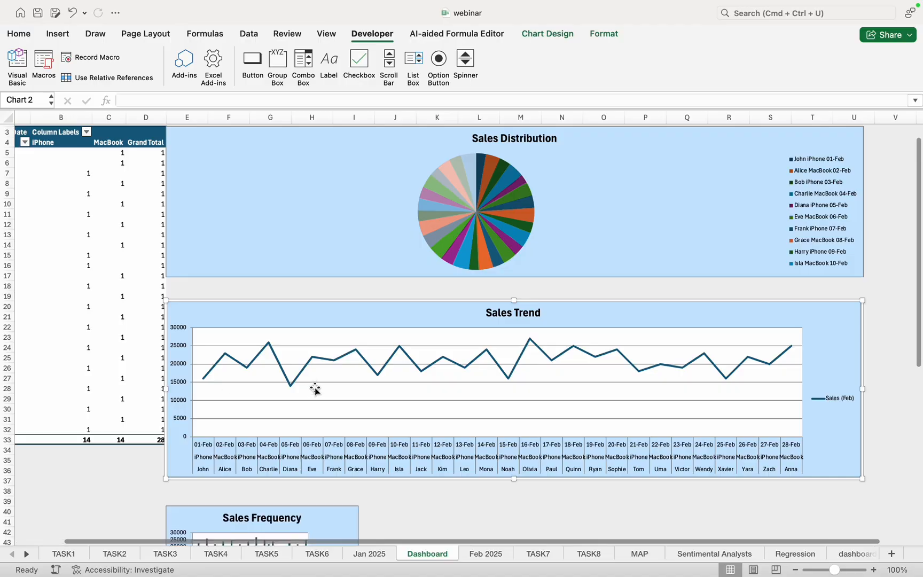
scroll(424, 282, down, 5)
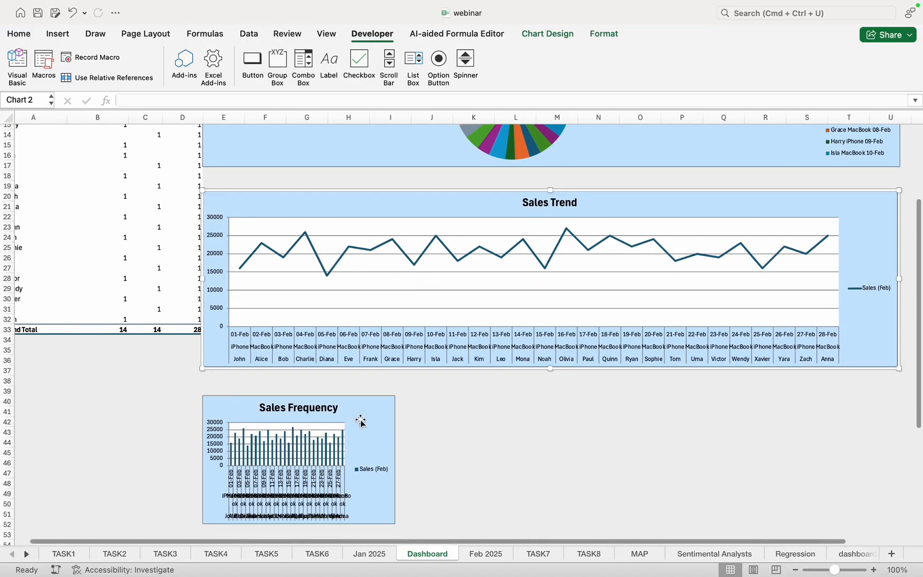
scroll(358, 418, down, 5)
click(381, 352)
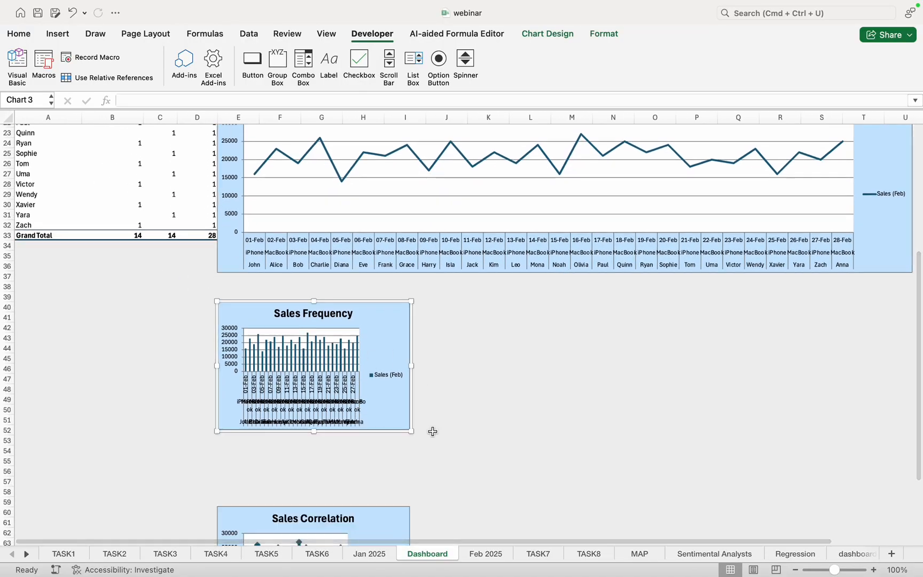
drag(409, 430, 40, 482)
scroll(213, 455, left, 15)
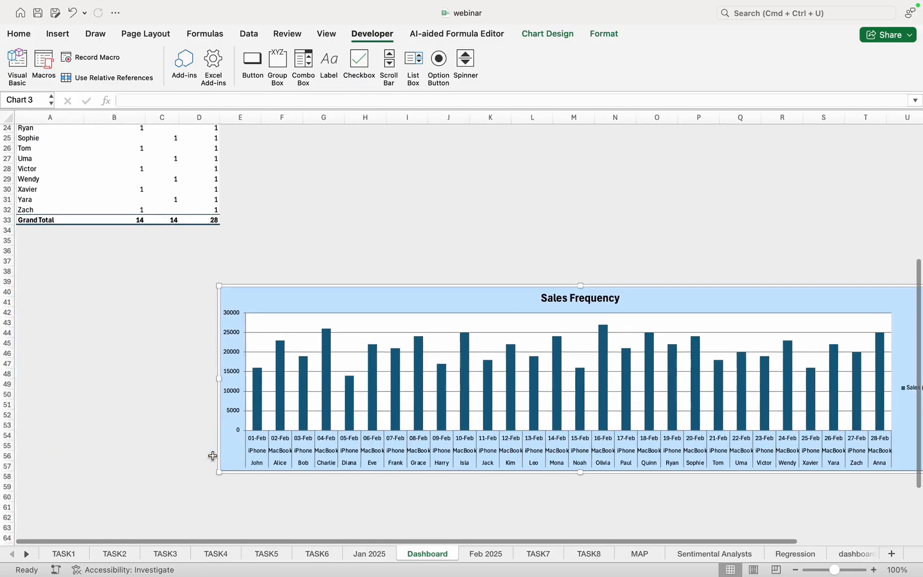
Enlarge the Sales Correlation chart below the Sales Frequency chart so it spans from column E past column U and down past row 78
scroll(312, 459, down, 10)
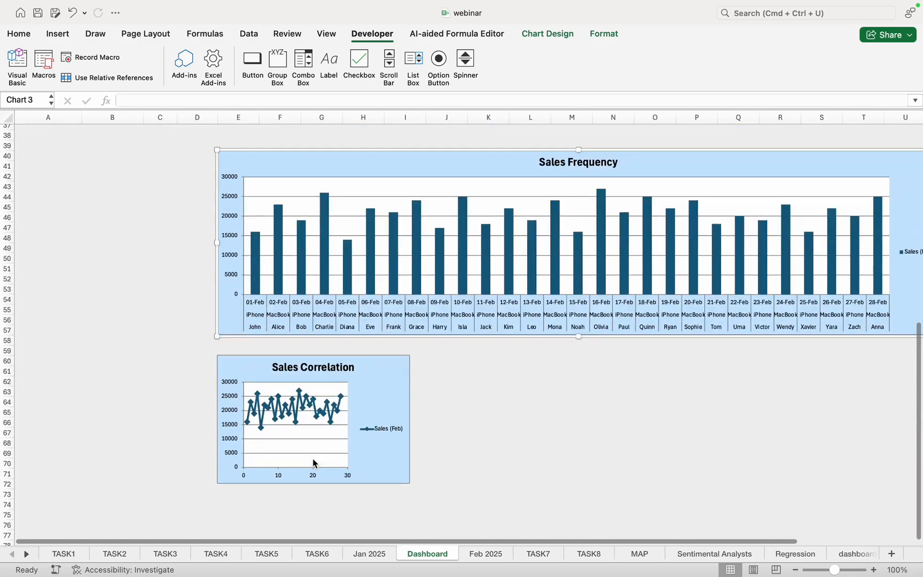
click(381, 321)
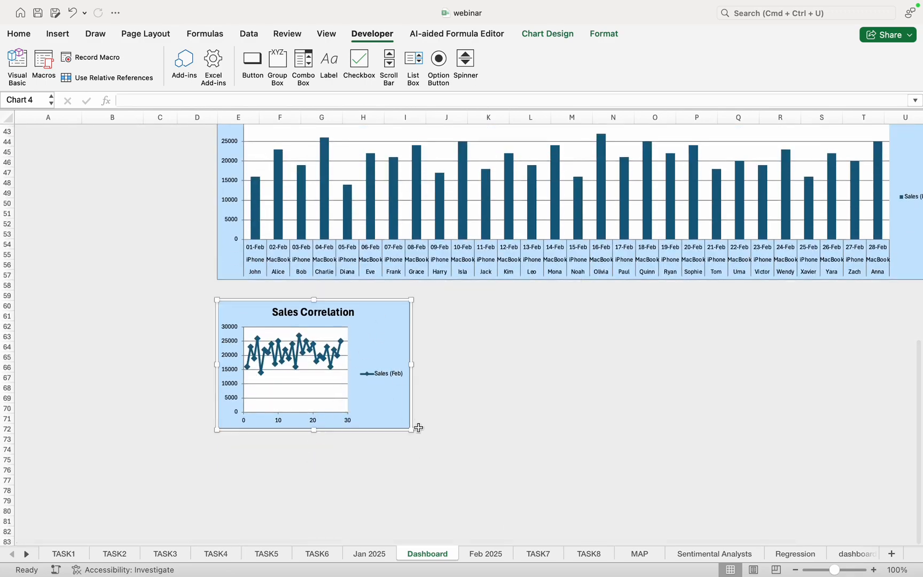
drag(411, 430, 482, 500)
Review the finished Dynamic Sales Dashboard, examining the pivot table and the Sales Distribution, Trend, Frequency and Correlation charts
scroll(419, 368, up, 15)
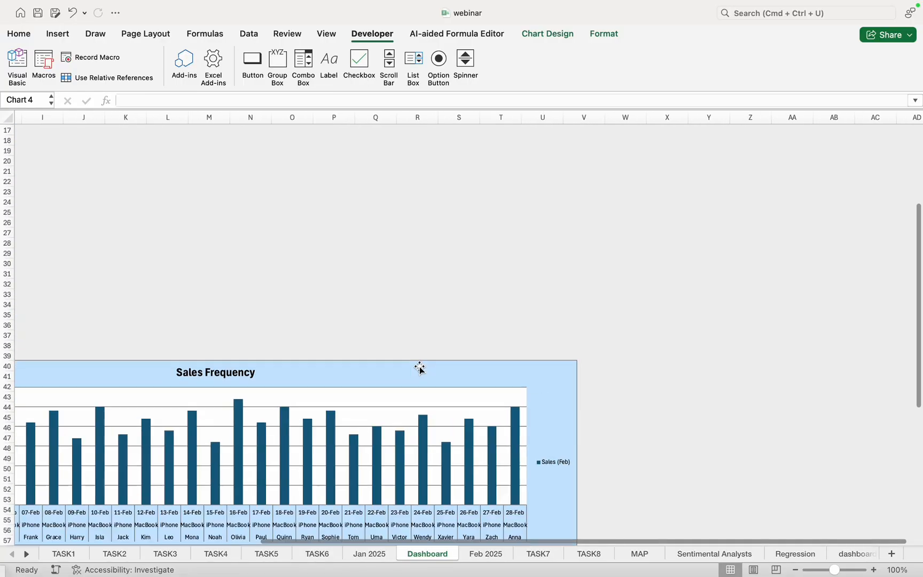
scroll(218, 391, left, 8)
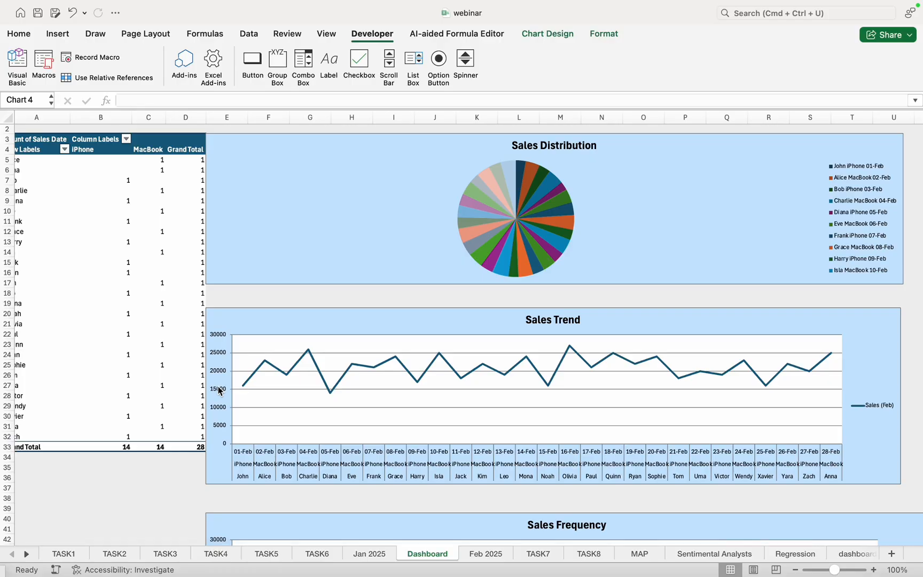
scroll(324, 286, up, 1)
scroll(324, 285, left, 1)
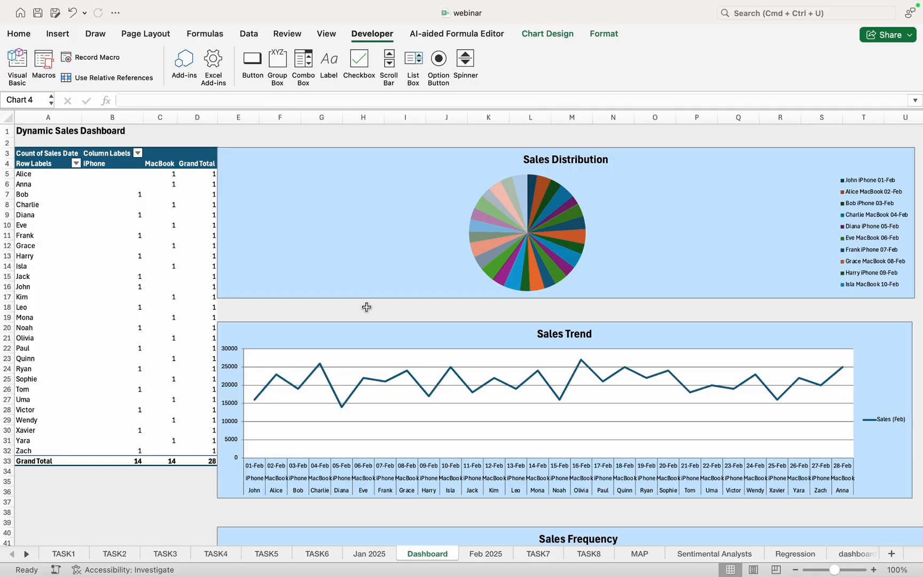
scroll(320, 331, up, 1)
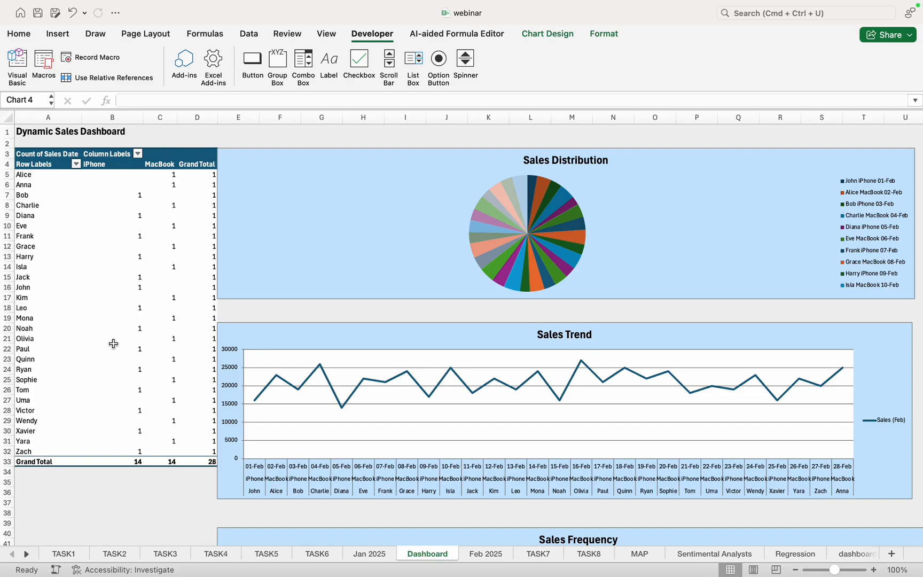
scroll(369, 435, down, 5)
scroll(367, 432, down, 3)
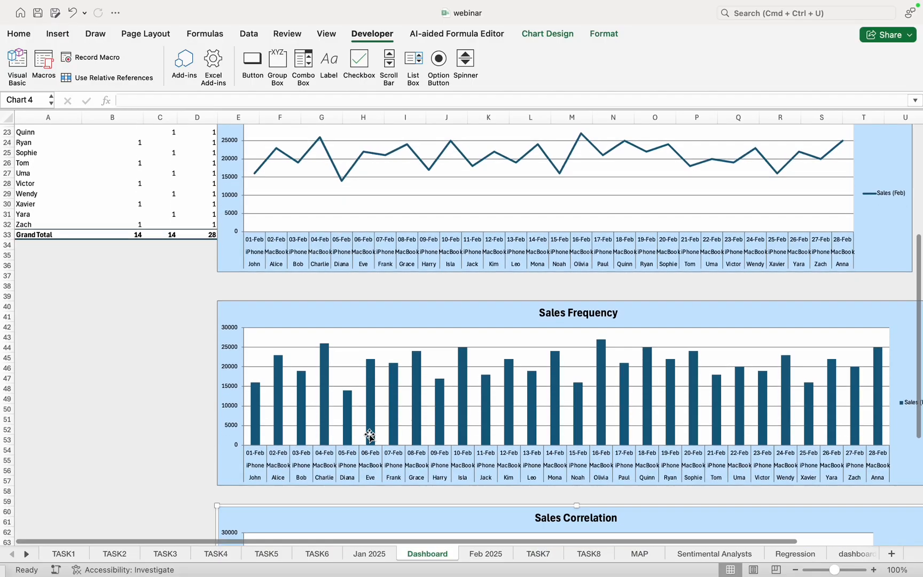
scroll(367, 434, up, 8)
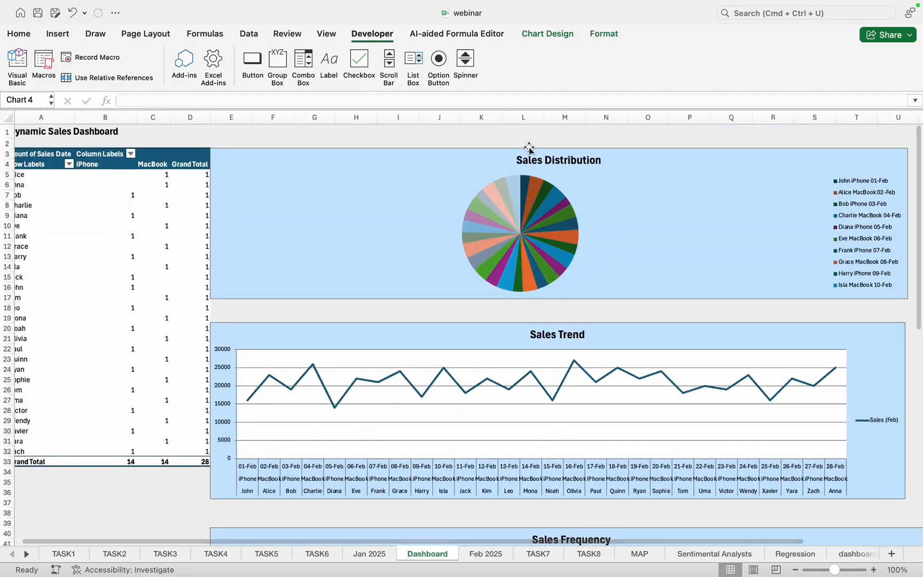
scroll(507, 497, down, 6)
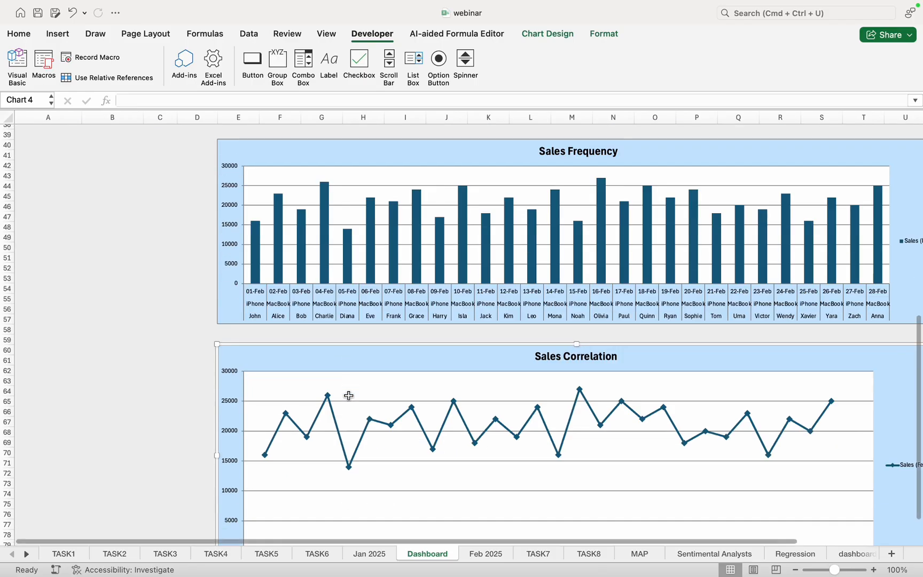
scroll(399, 267, up, 15)
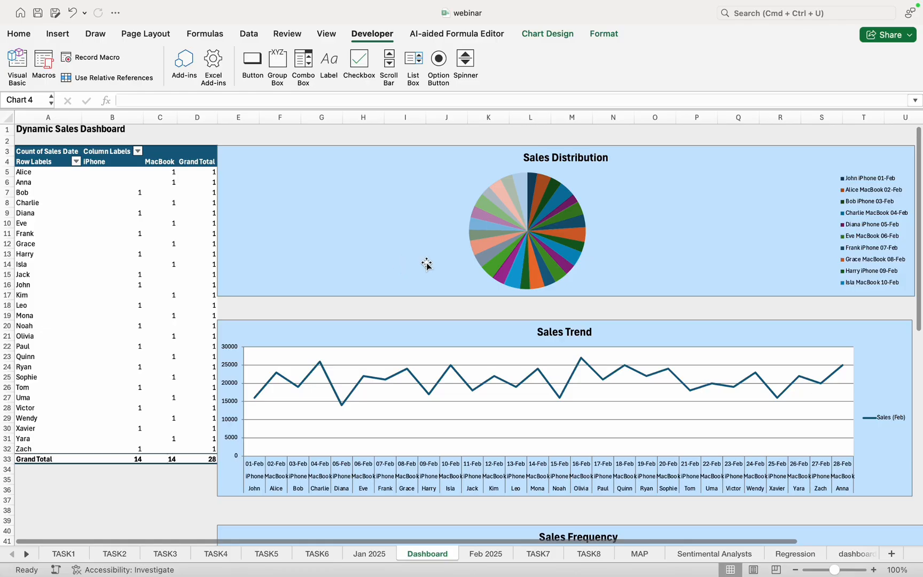